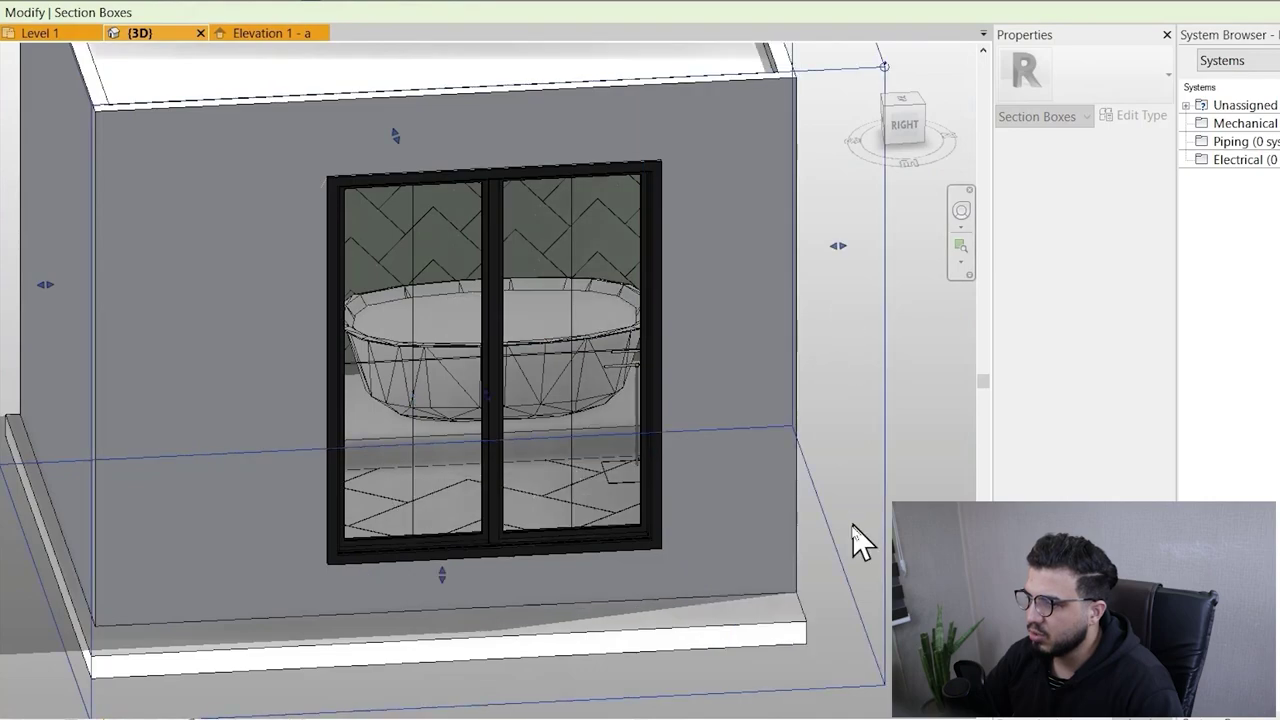
# Pull the section box's front face inward past the front wall to open up the bathroom interior
pyautogui.keyDown('shift'); pyautogui.moveTo(857, 537); pyautogui.dragTo(918, 510, button='middle'); pyautogui.keyUp('shift')
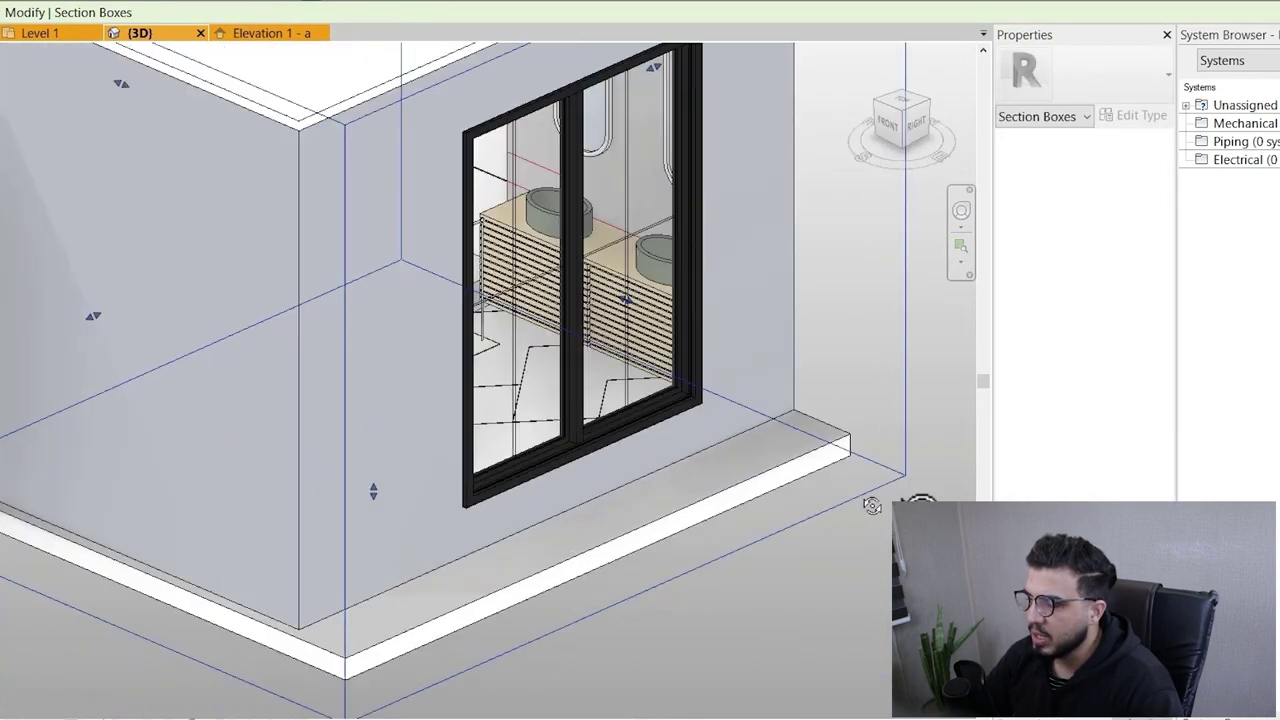
pyautogui.moveTo(660, 535); pyautogui.dragTo(730, 471, button='middle')
pyautogui.keyDown('shift'); pyautogui.moveTo(560, 643); pyautogui.dragTo(500, 615, button='middle'); pyautogui.keyUp('shift')
pyautogui.scroll(-3, 499, 612)
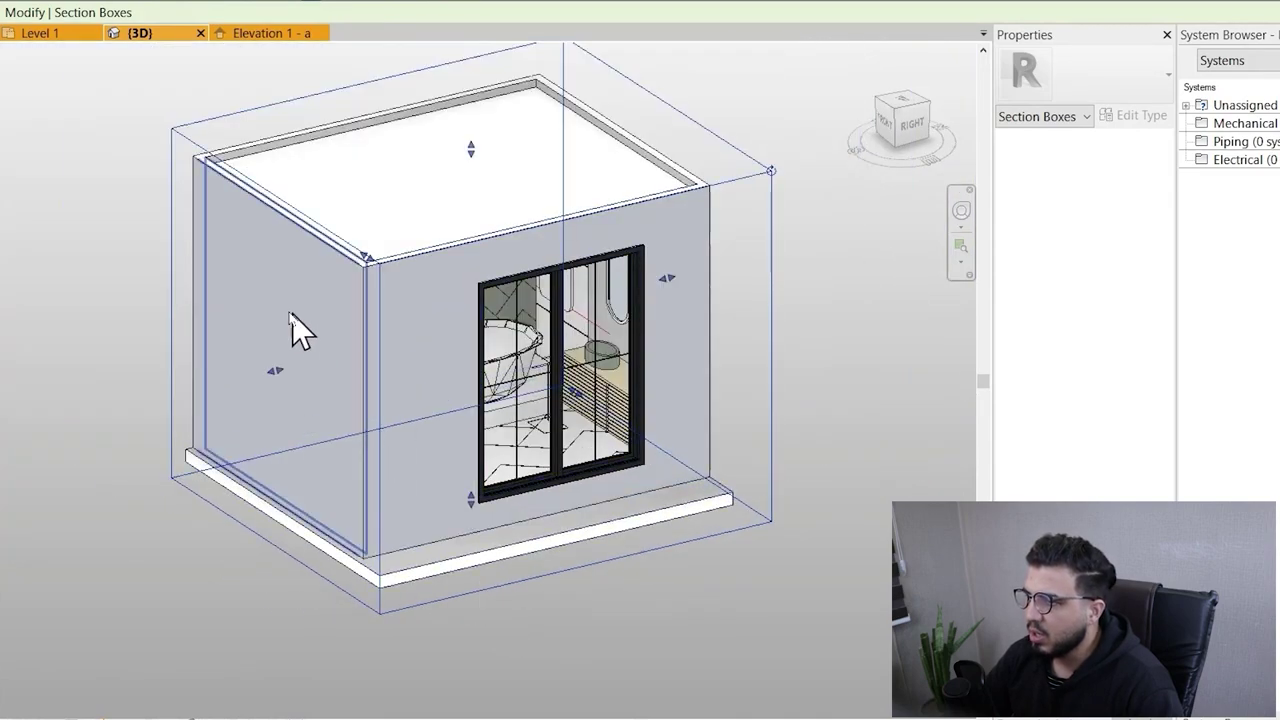
pyautogui.moveTo(279, 369); pyautogui.dragTo(351, 376)
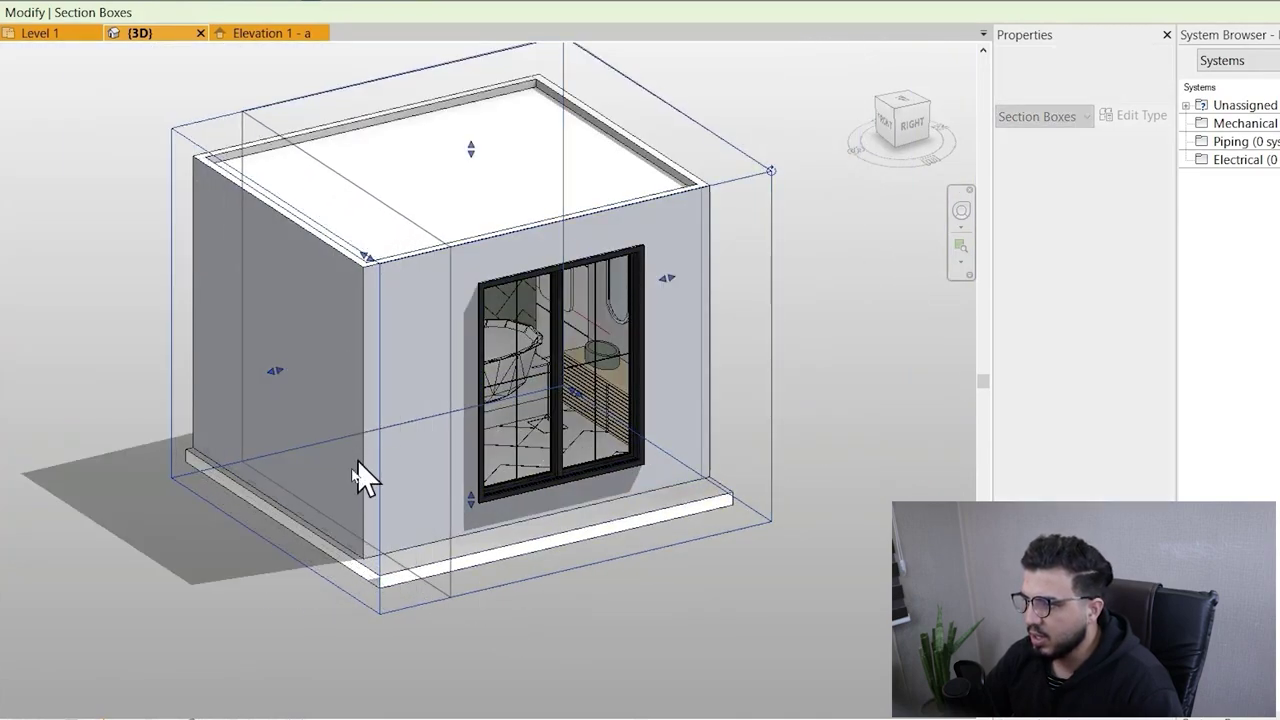
pyautogui.keyDown('shift'); pyautogui.moveTo(366, 534); pyautogui.dragTo(541, 513, button='middle'); pyautogui.keyUp('shift')
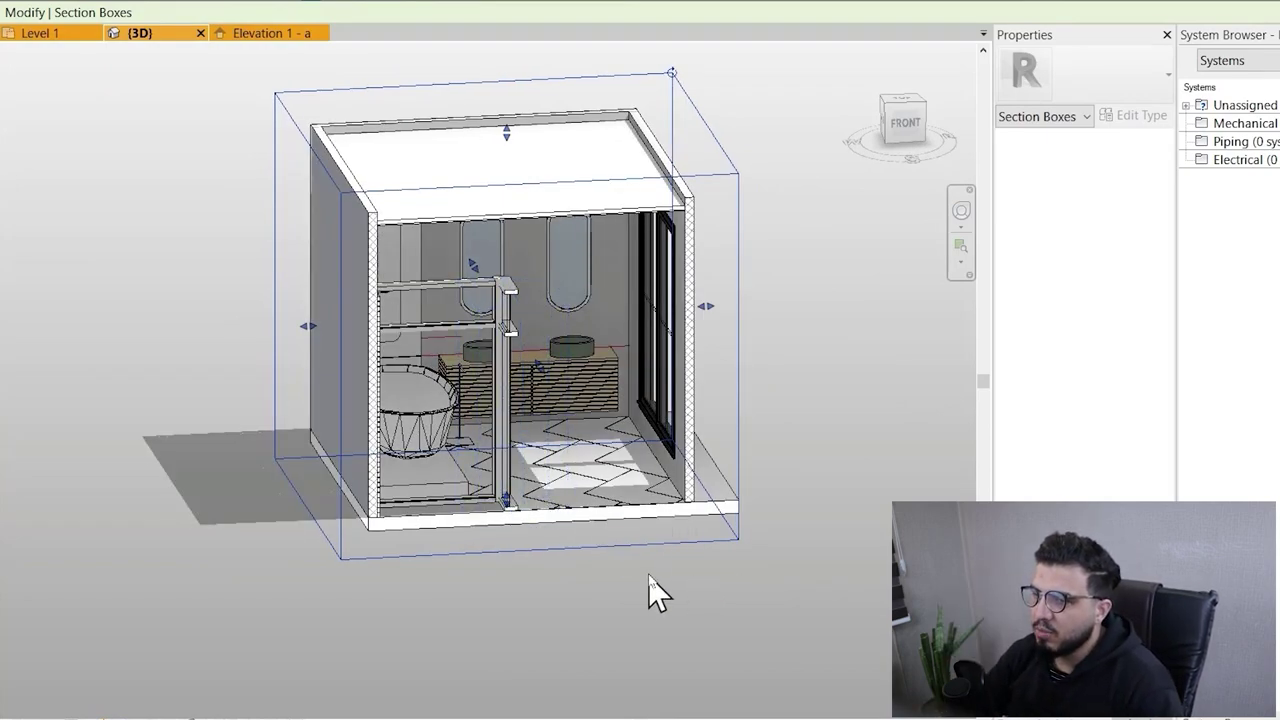
# Open the in-place casework that includes the bathtub's water surface for editing
pyautogui.scroll(3, 648, 575)
pyautogui.moveTo(630, 561); pyautogui.dragTo(720, 611, button='middle')
pyautogui.moveTo(710, 476); pyautogui.dragTo(648, 580, button='middle')
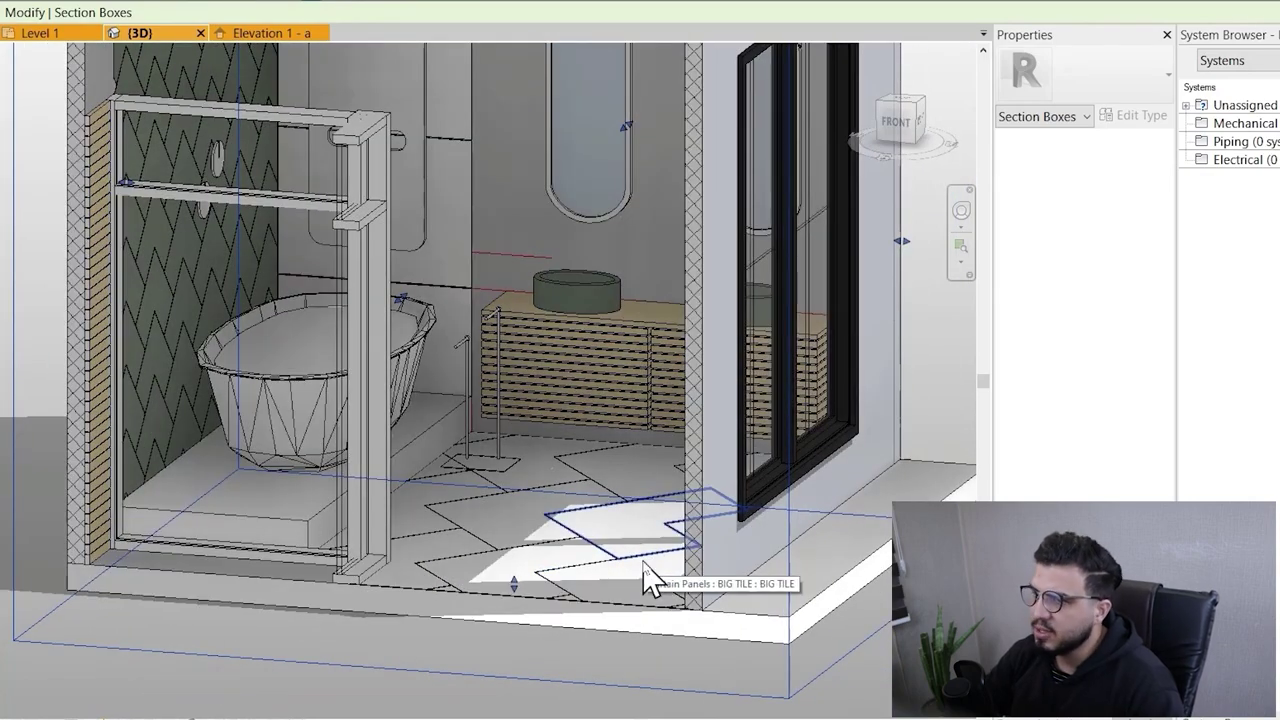
pyautogui.moveTo(686, 449); pyautogui.dragTo(658, 428, button='middle')
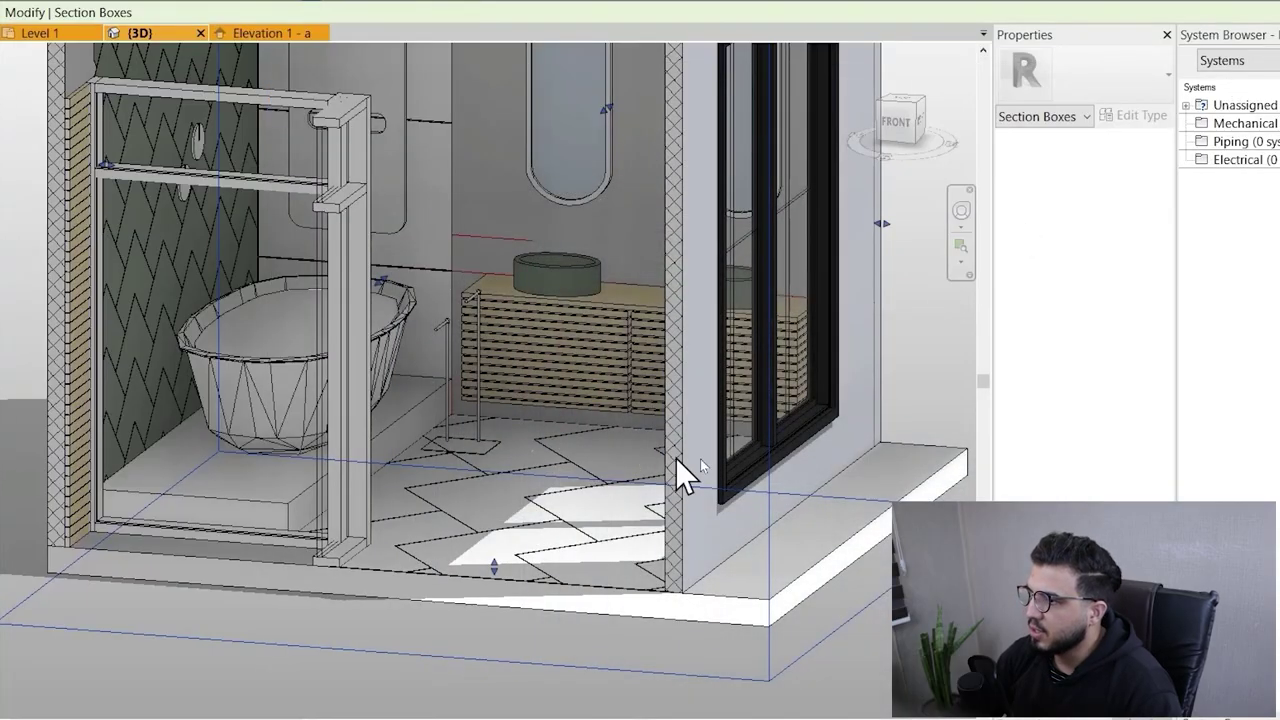
pyautogui.moveTo(676, 494); pyautogui.dragTo(651, 540, button='middle')
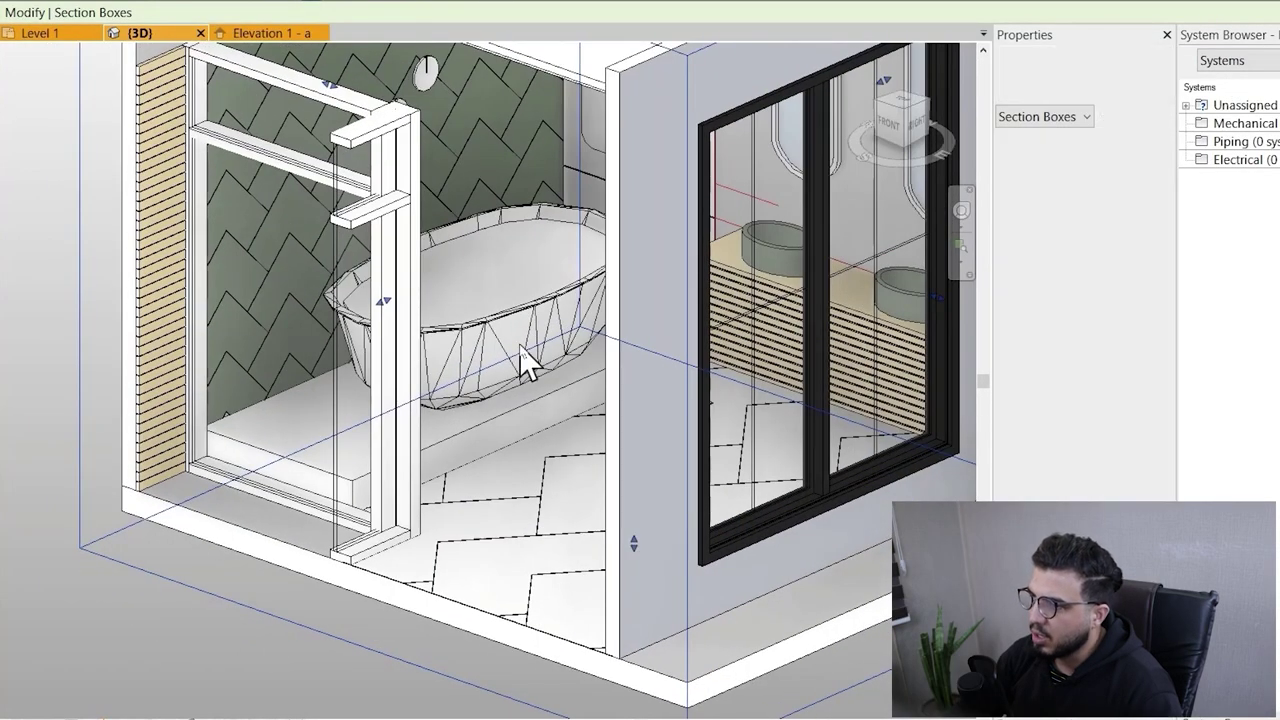
pyautogui.scroll(5, 500, 328)
pyautogui.scroll(-3, 493, 322)
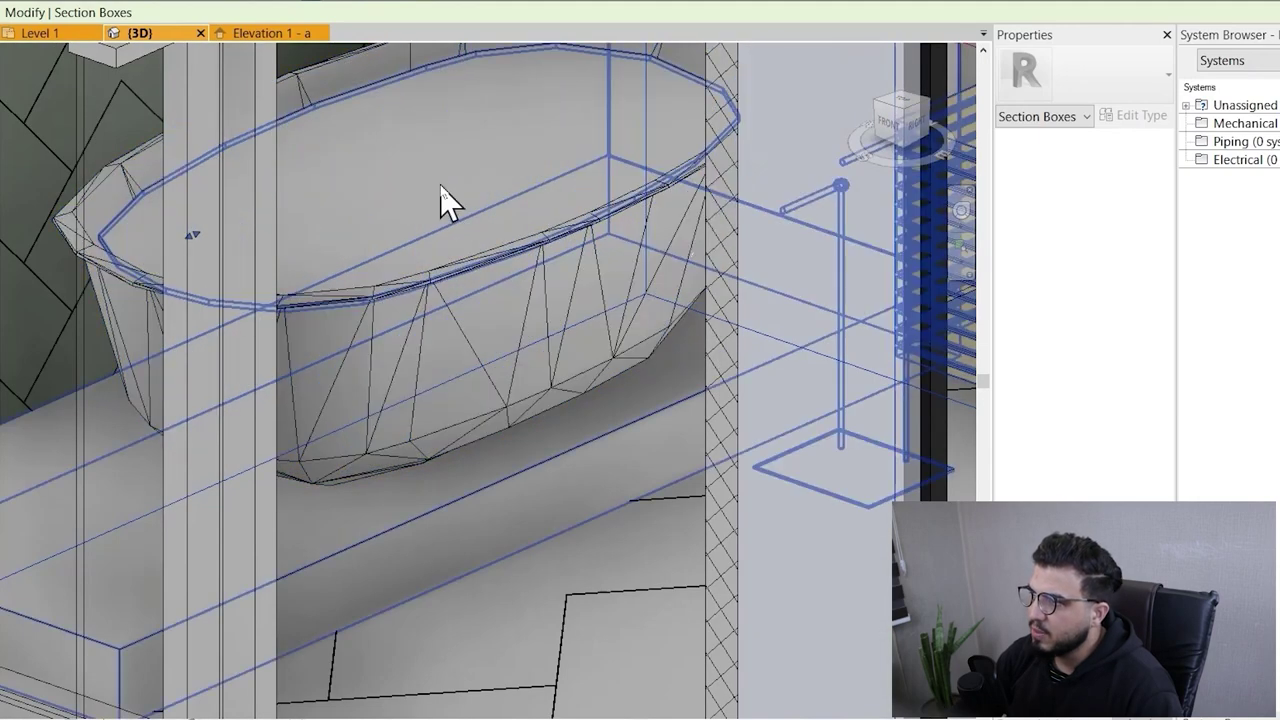
pyautogui.click(462, 176)
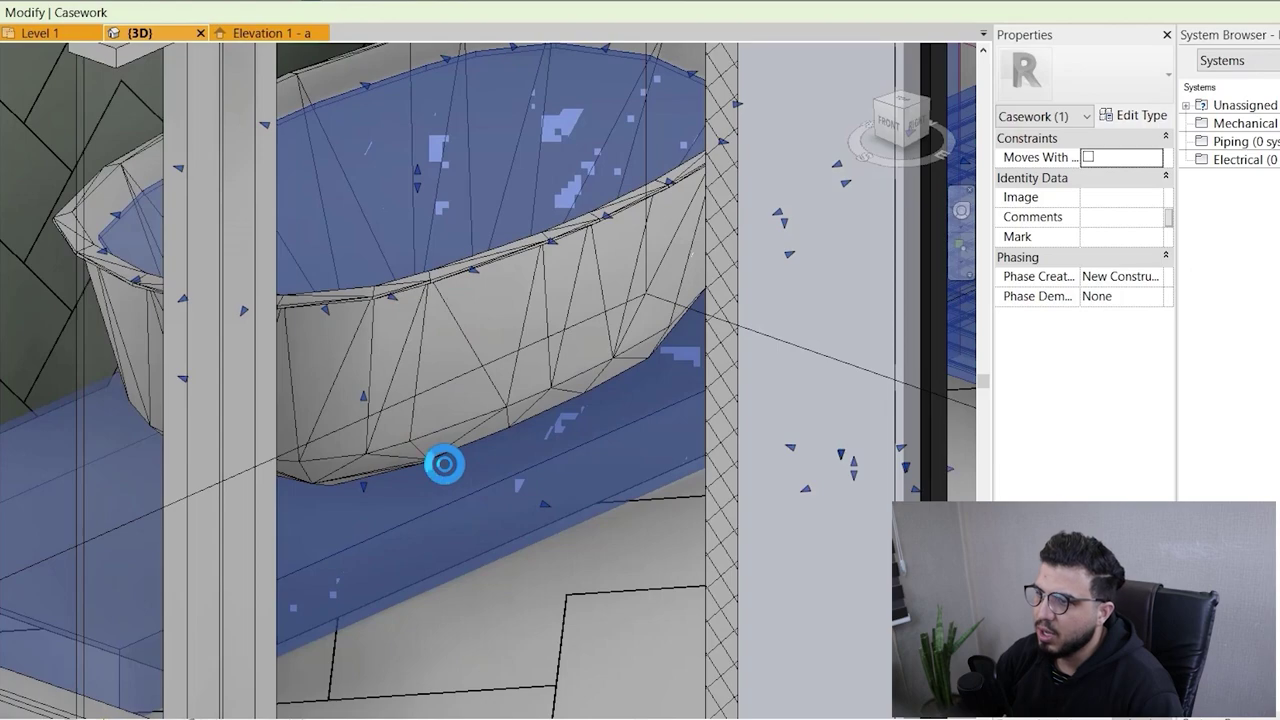
pyautogui.press('super')
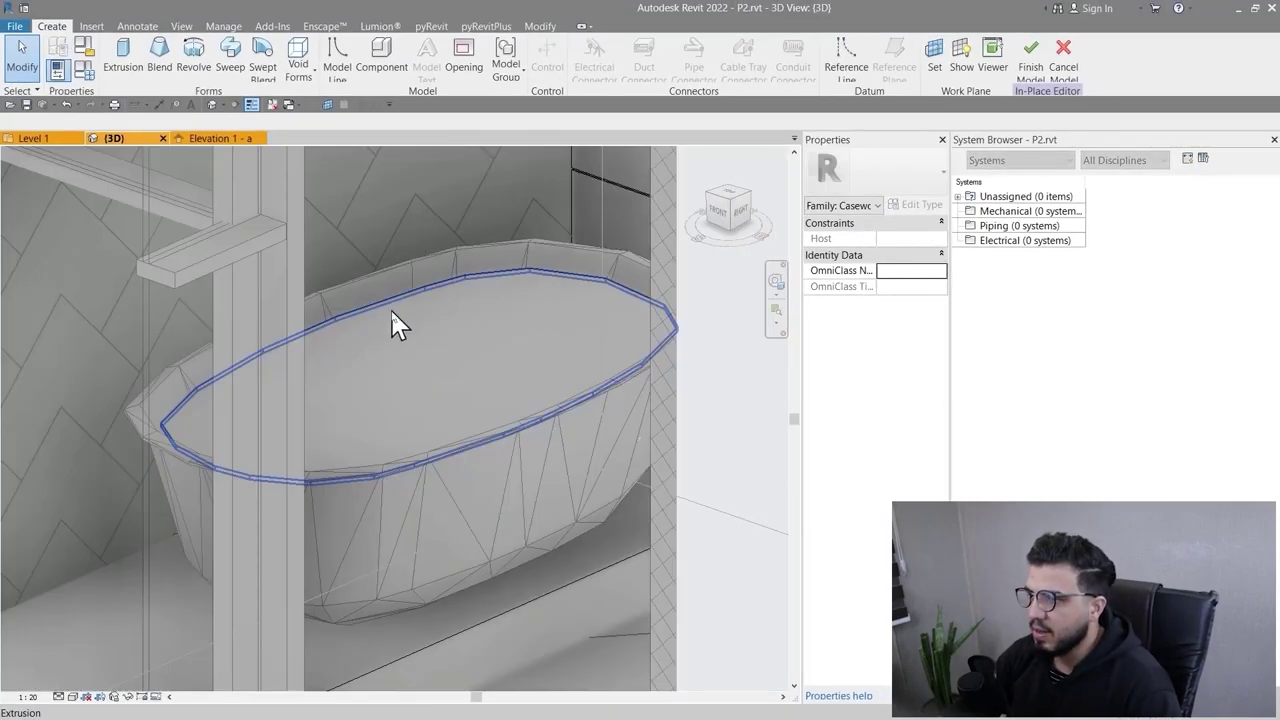
# Select the water surface extrusion inside the bathtub and inspect its assigned material in the Material Browser
pyautogui.click(450, 366)
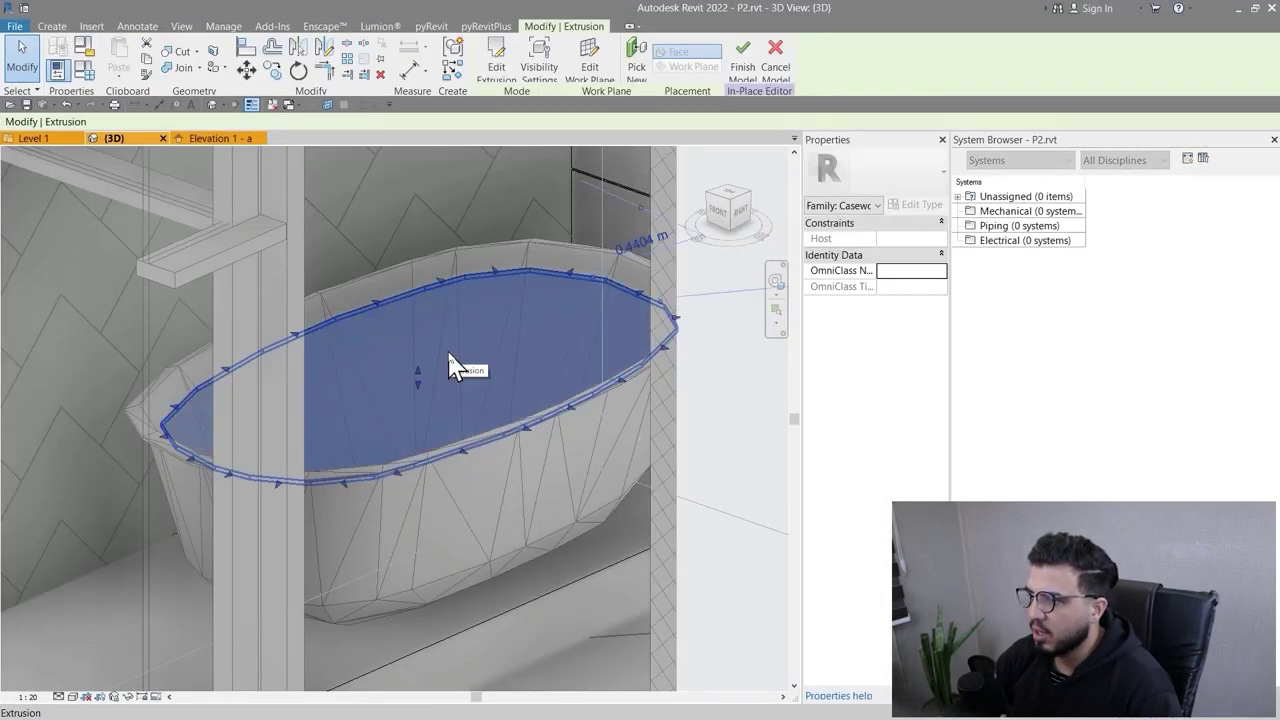
pyautogui.keyDown('shift'); pyautogui.moveTo(414, 500); pyautogui.dragTo(418, 353, button='middle'); pyautogui.keyUp('shift')
pyautogui.scroll(3, 418, 353)
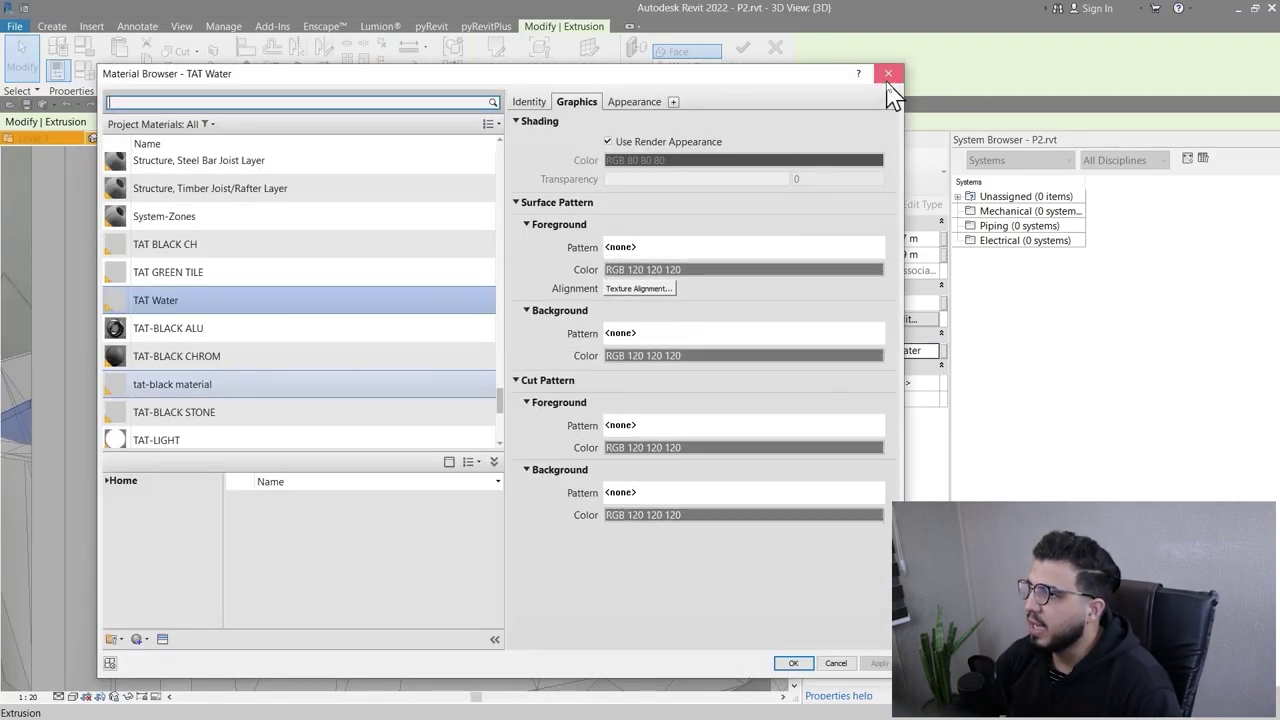
pyautogui.click(888, 73)
pyautogui.scroll(-3, 460, 200)
pyautogui.moveTo(466, 229)
pyautogui.mouseDown(button='middle')
pyautogui.moveTo(465, 327)
pyautogui.moveTo(425, 295)
pyautogui.mouseUp(button='middle')
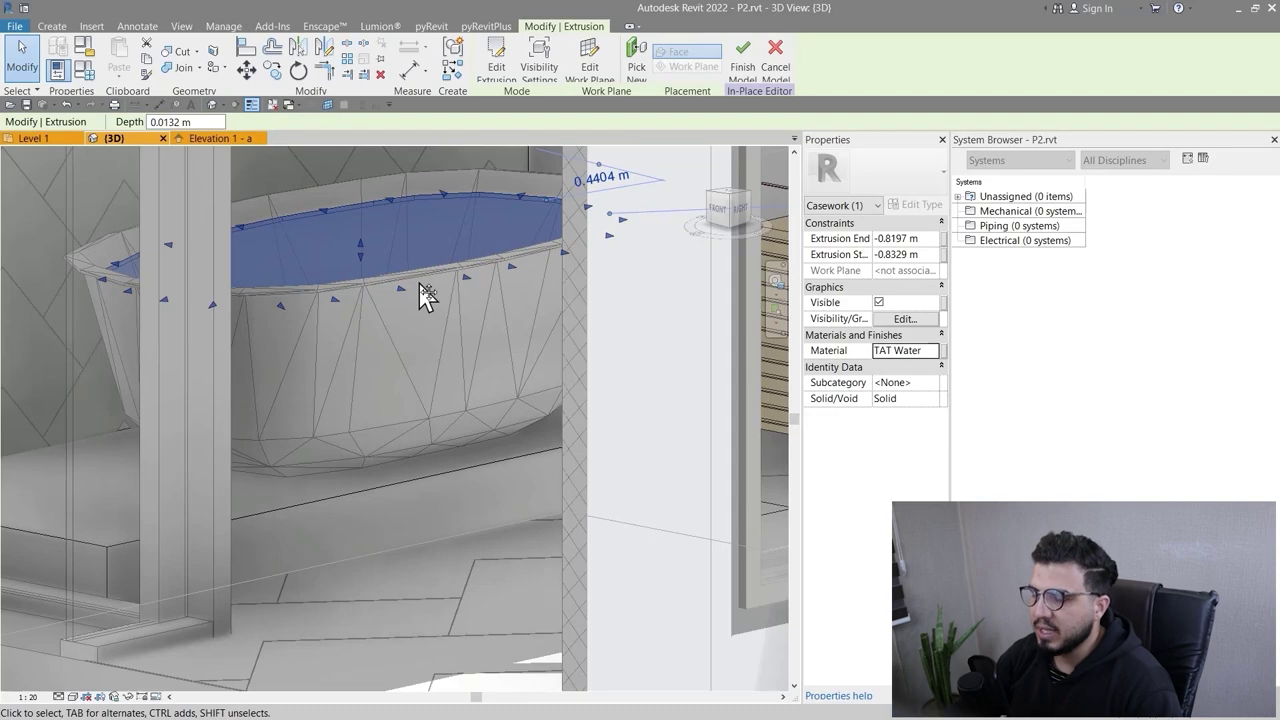
# Finish the in-place model without changing the water extrusion
pyautogui.scroll(-2, 420, 285)
pyautogui.moveTo(608, 496); pyautogui.dragTo(529, 485, button='middle')
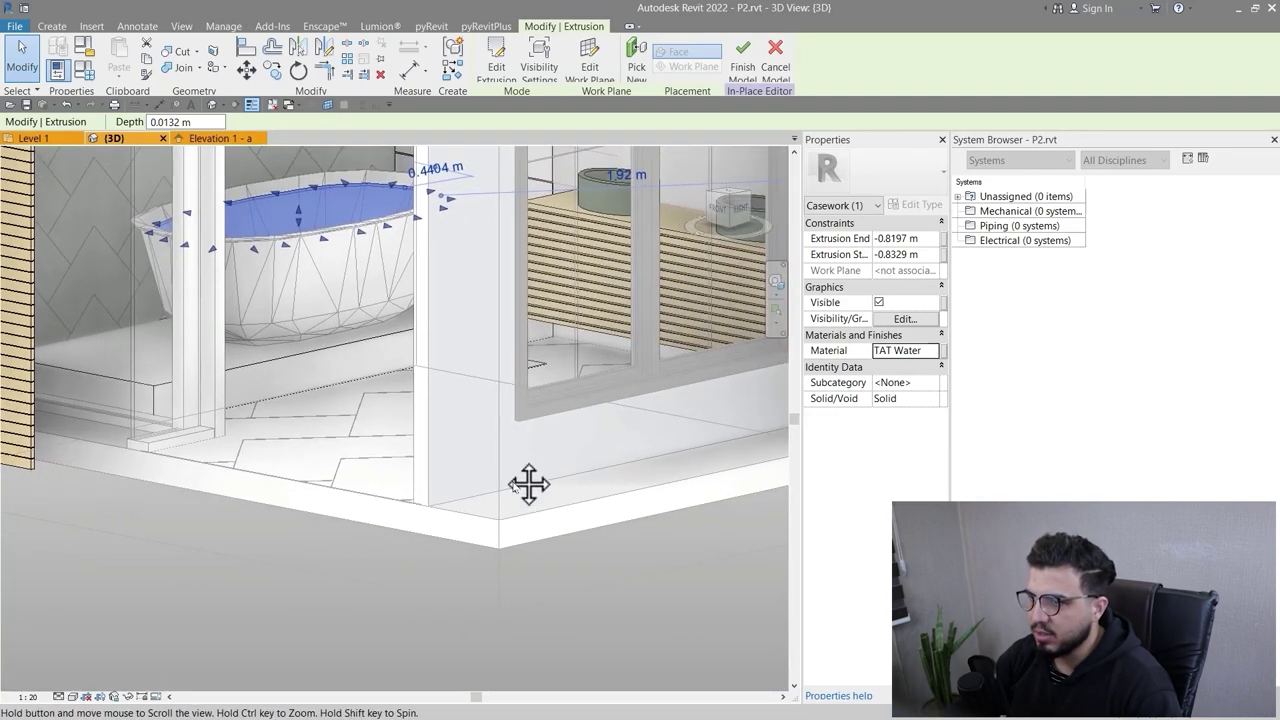
pyautogui.scroll(-1, 512, 508)
pyautogui.moveTo(418, 470)
pyautogui.keyDown('shift'); pyautogui.mouseDown(button='middle')
pyautogui.moveTo(432, 525)
pyautogui.moveTo(482, 580)
pyautogui.moveTo(520, 482)
pyautogui.moveTo(535, 525)
pyautogui.moveTo(569, 491)
pyautogui.moveTo(551, 563)
pyautogui.moveTo(483, 540)
pyautogui.moveTo(460, 240)
pyautogui.mouseUp(button='middle'); pyautogui.keyUp('shift')
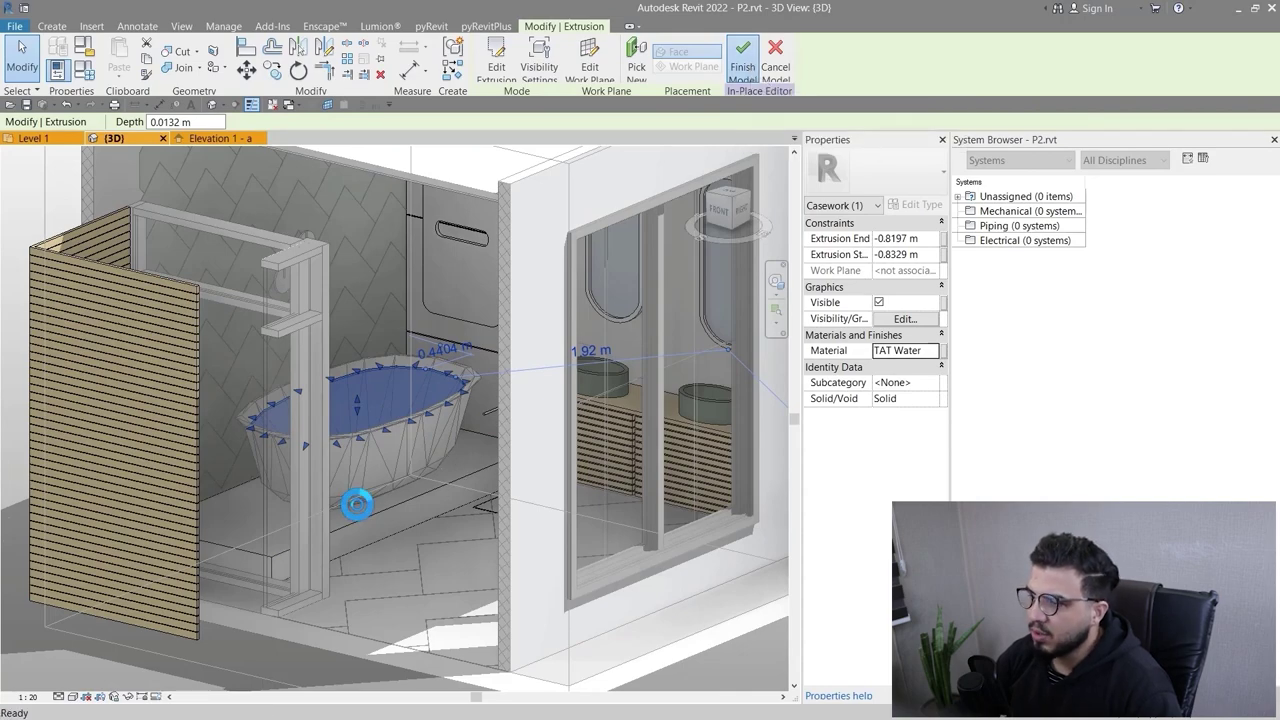
# Examine the bath tap beside the tub in the Enscape render in Photos, return to Revit and dismiss the save reminder
pyautogui.press('super')
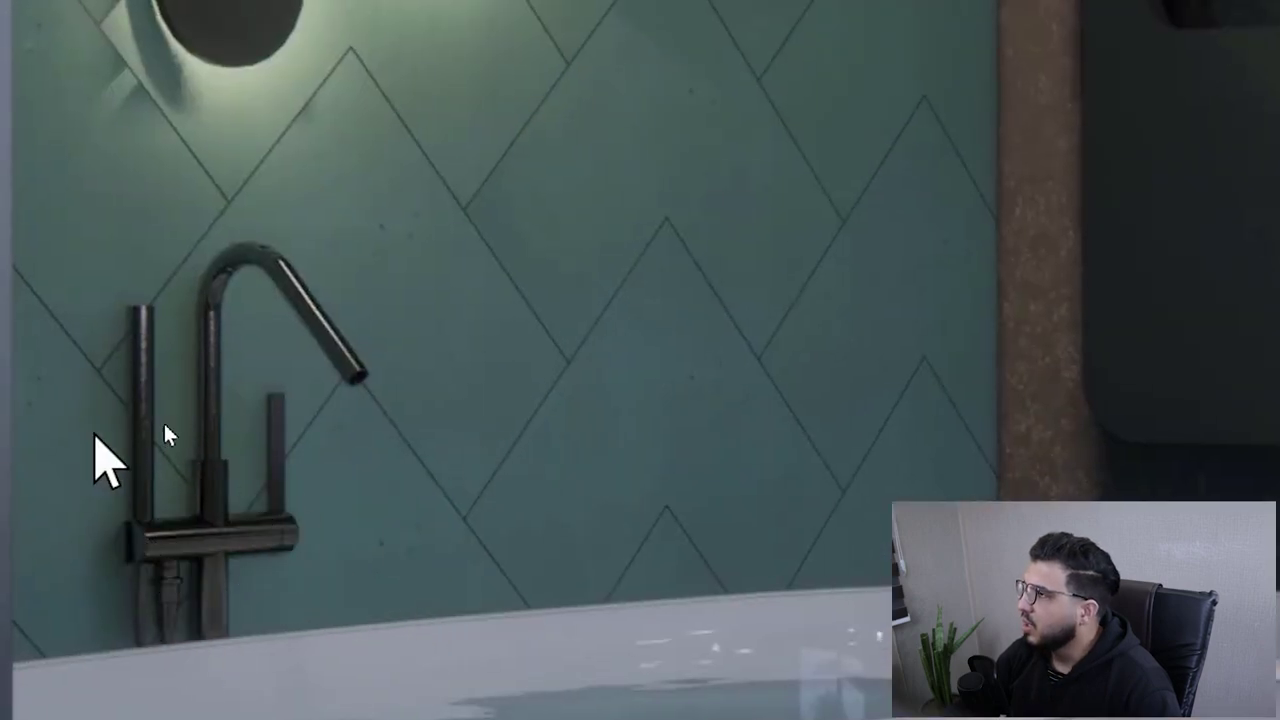
pyautogui.scroll(3, 470, 300)
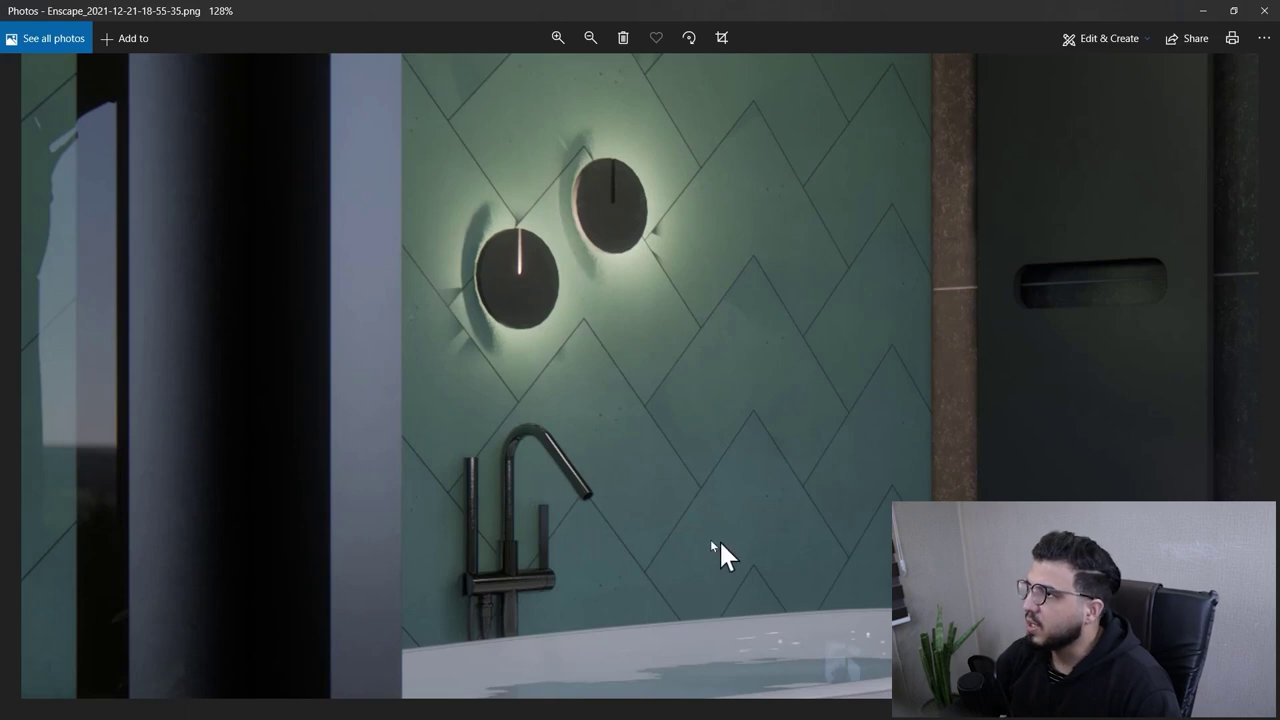
pyautogui.moveTo(1229, 114); pyautogui.dragTo(1092, 238)
pyautogui.click(1214, 5)
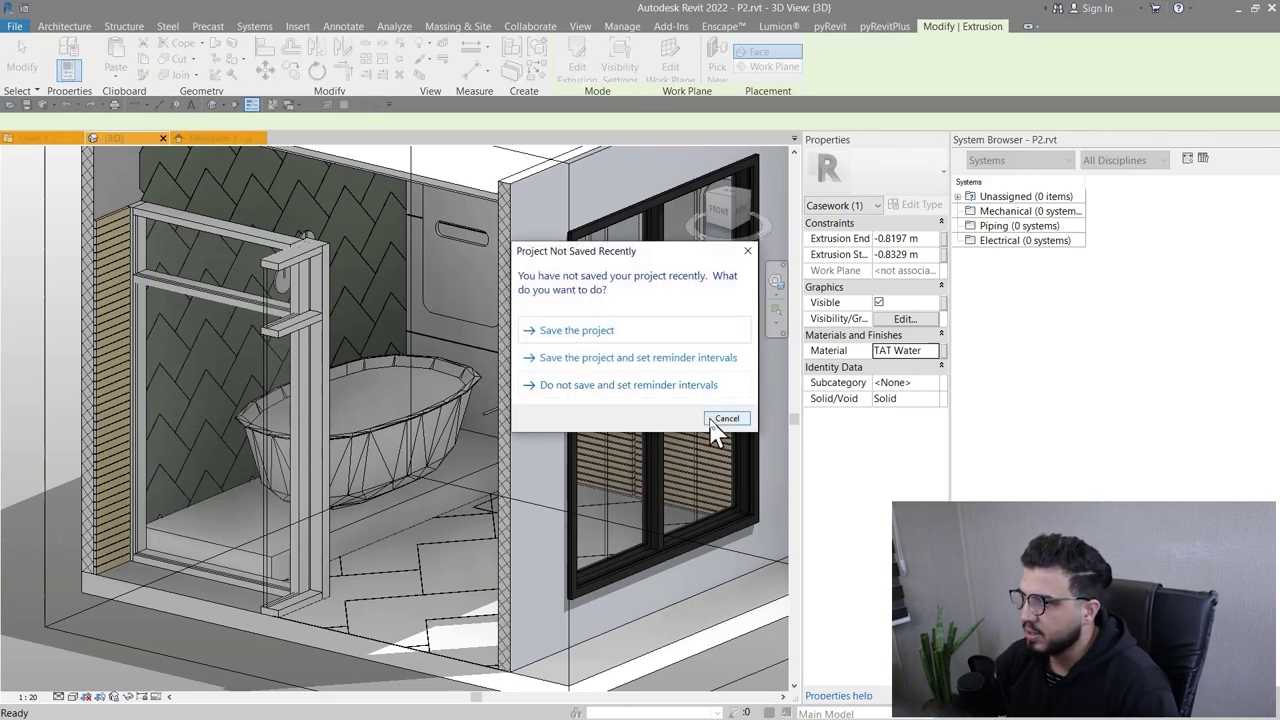
pyautogui.click(727, 419)
# Lower the top face of the section box to cut away the roof and view the bathroom from the top
pyautogui.scroll(-3, 636, 447)
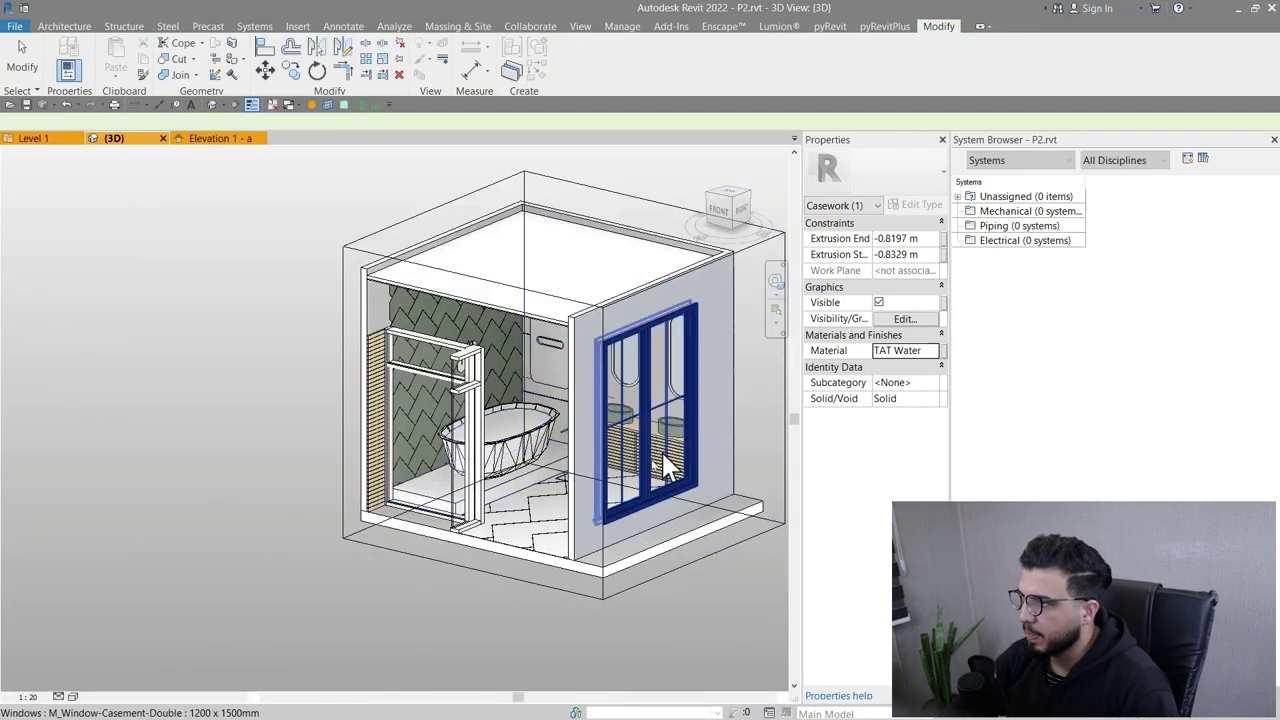
pyautogui.moveTo(670, 515); pyautogui.dragTo(619, 512, button='middle')
pyautogui.press('Escape')
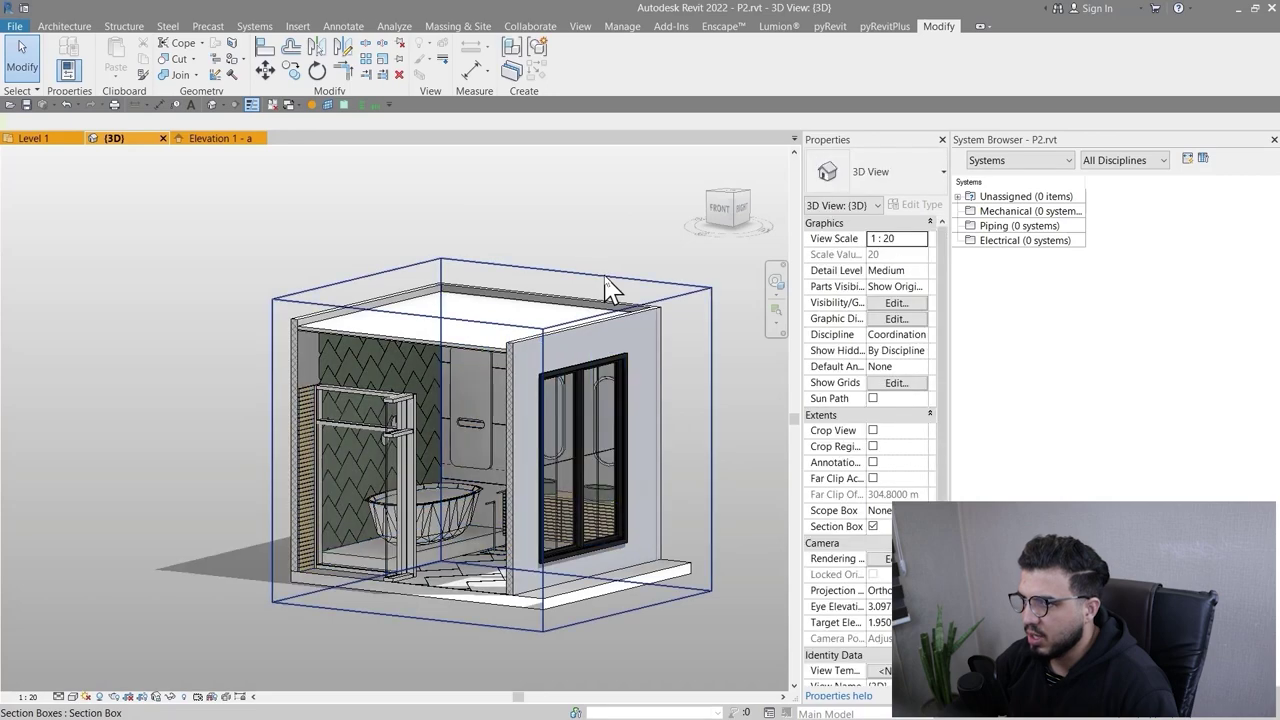
pyautogui.click(511, 326)
pyautogui.moveTo(487, 327); pyautogui.dragTo(494, 375)
pyautogui.keyDown('shift'); pyautogui.moveTo(540, 462); pyautogui.dragTo(491, 563, button='middle'); pyautogui.keyUp('shift')
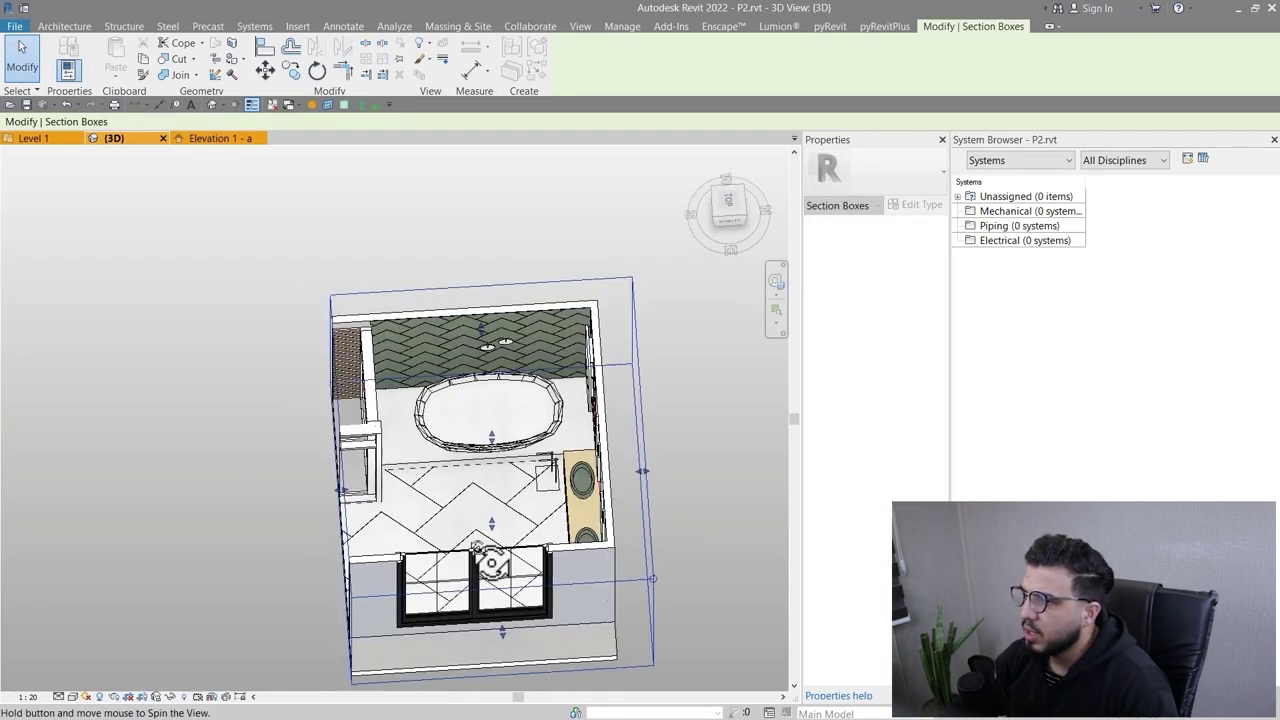
pyautogui.click(731, 210)
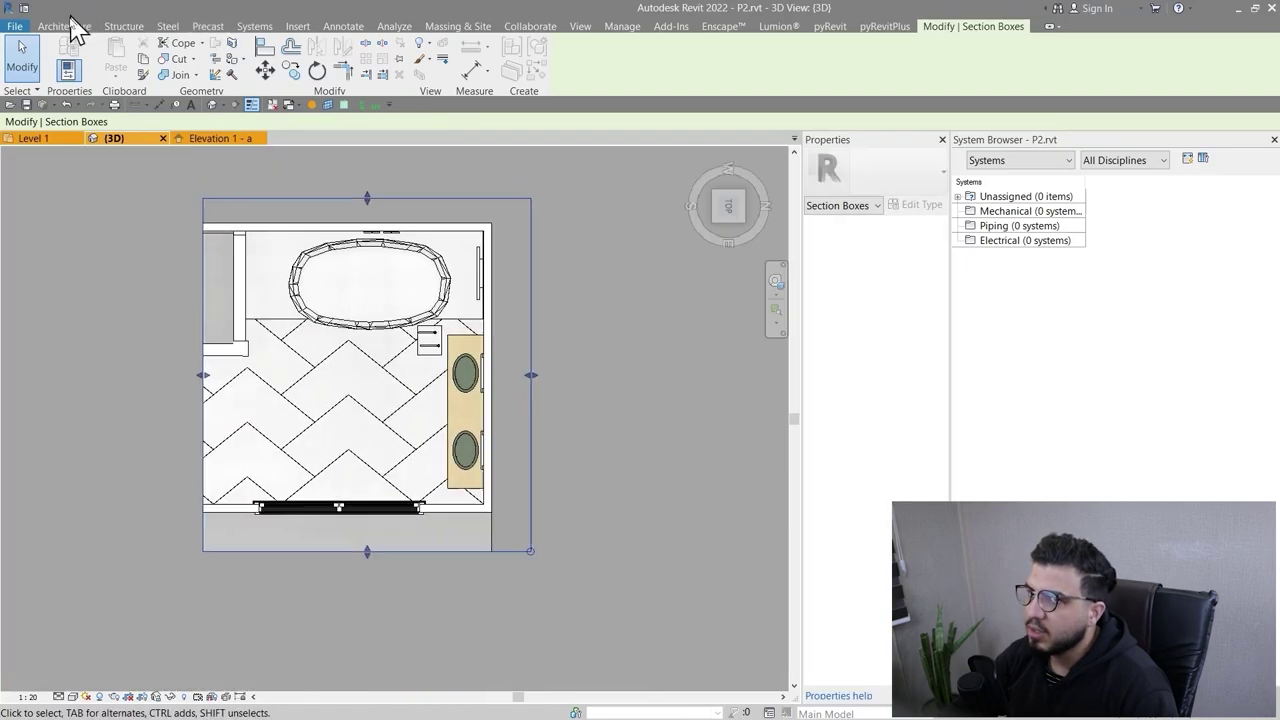
# Start placing a component and choose the TAP BATH family type CP-Polished Chrome
pyautogui.click(66, 26)
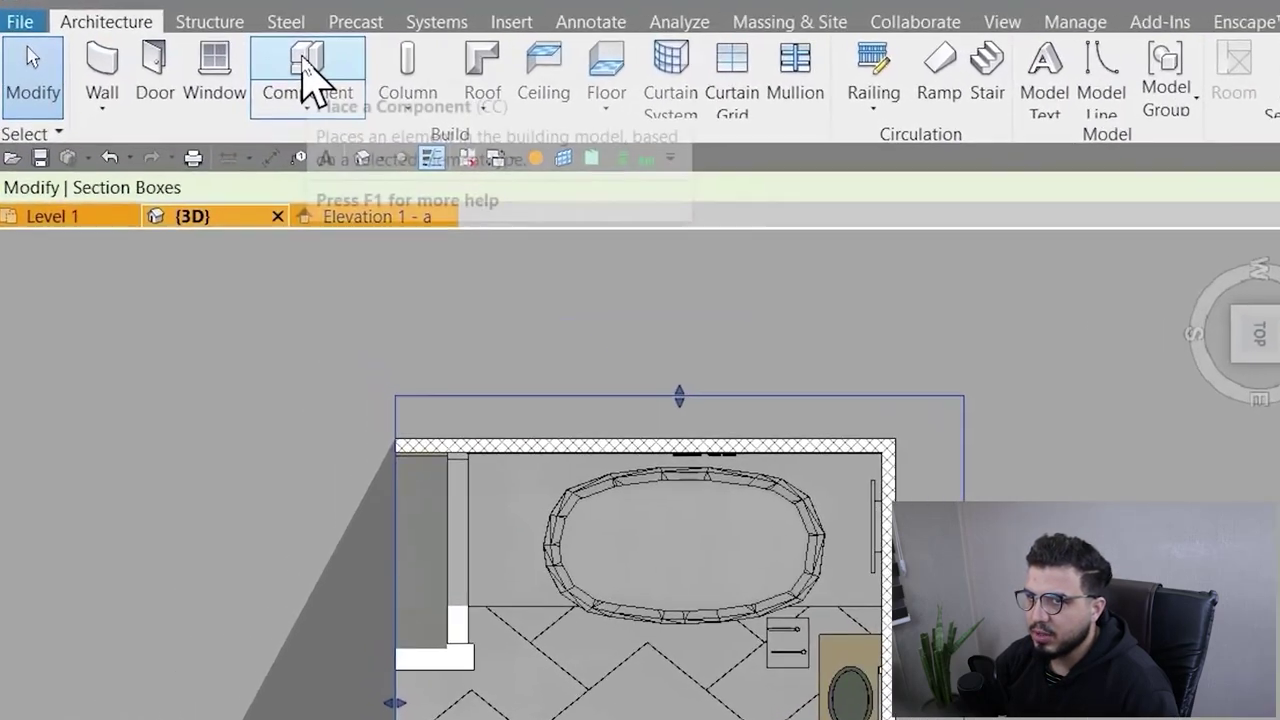
pyautogui.click(180, 52)
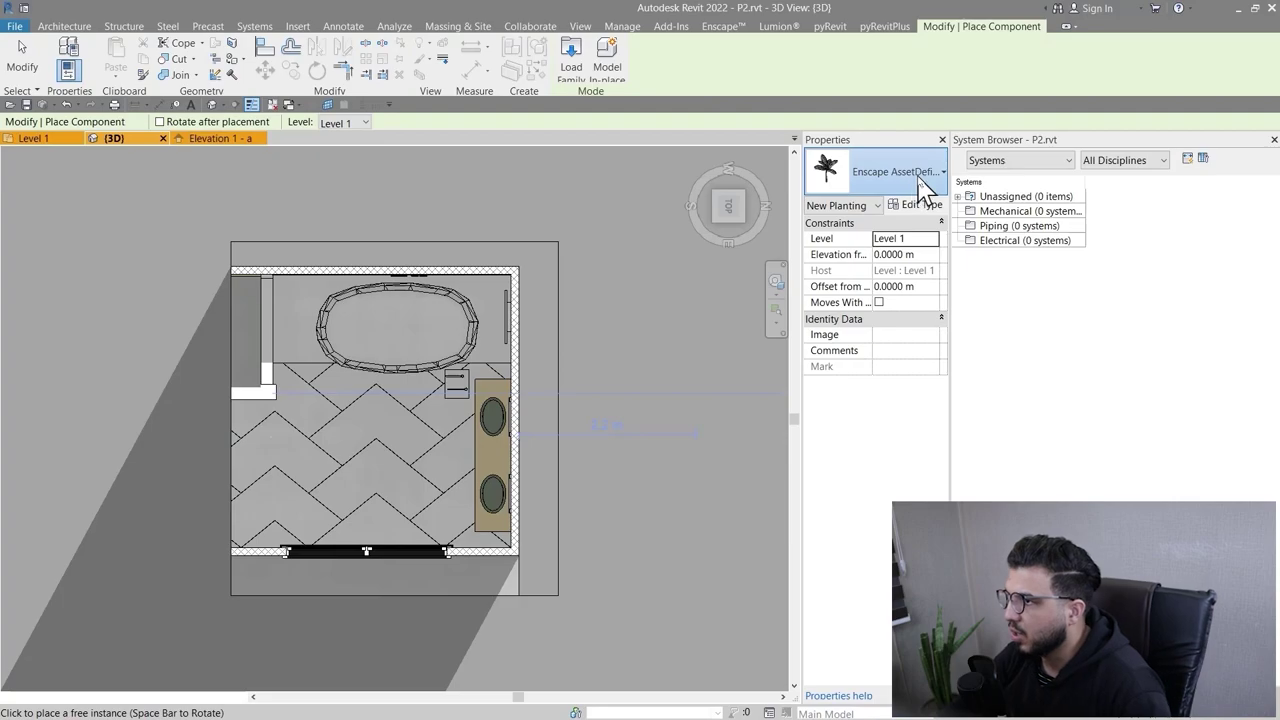
pyautogui.click(902, 178)
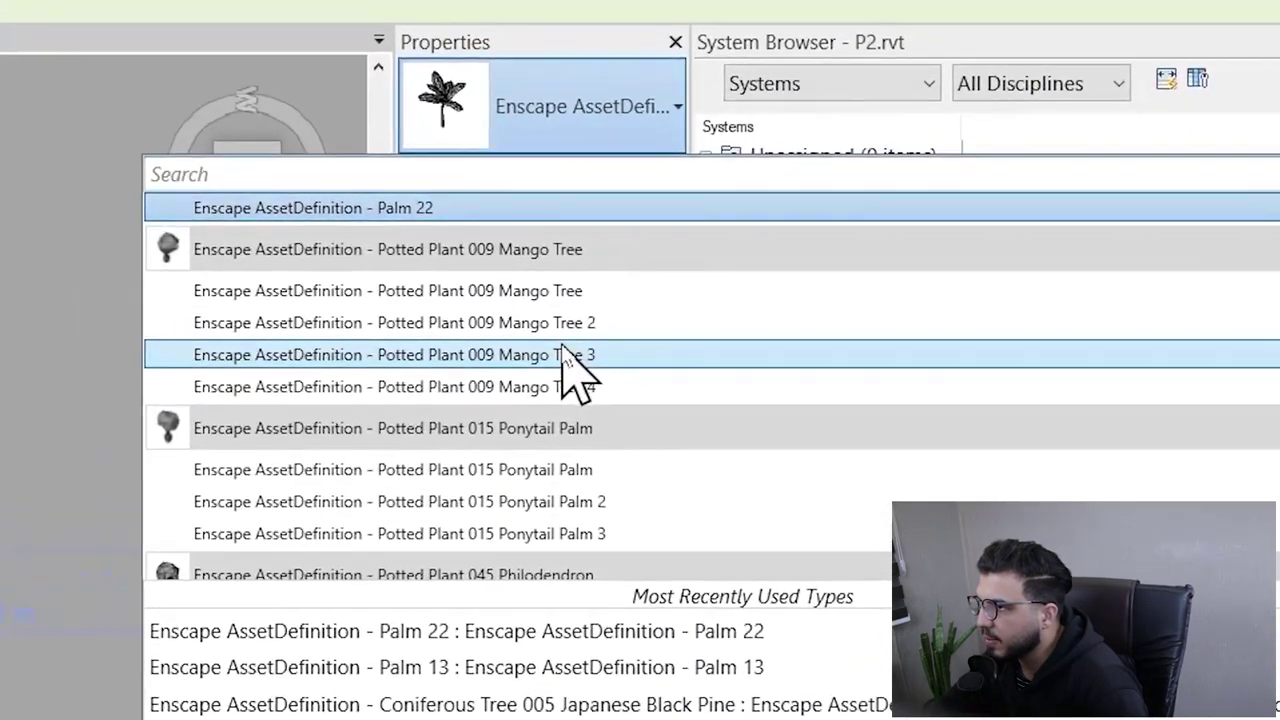
pyautogui.scroll(-3, 893, 301)
pyautogui.scroll(-1, 430, 430)
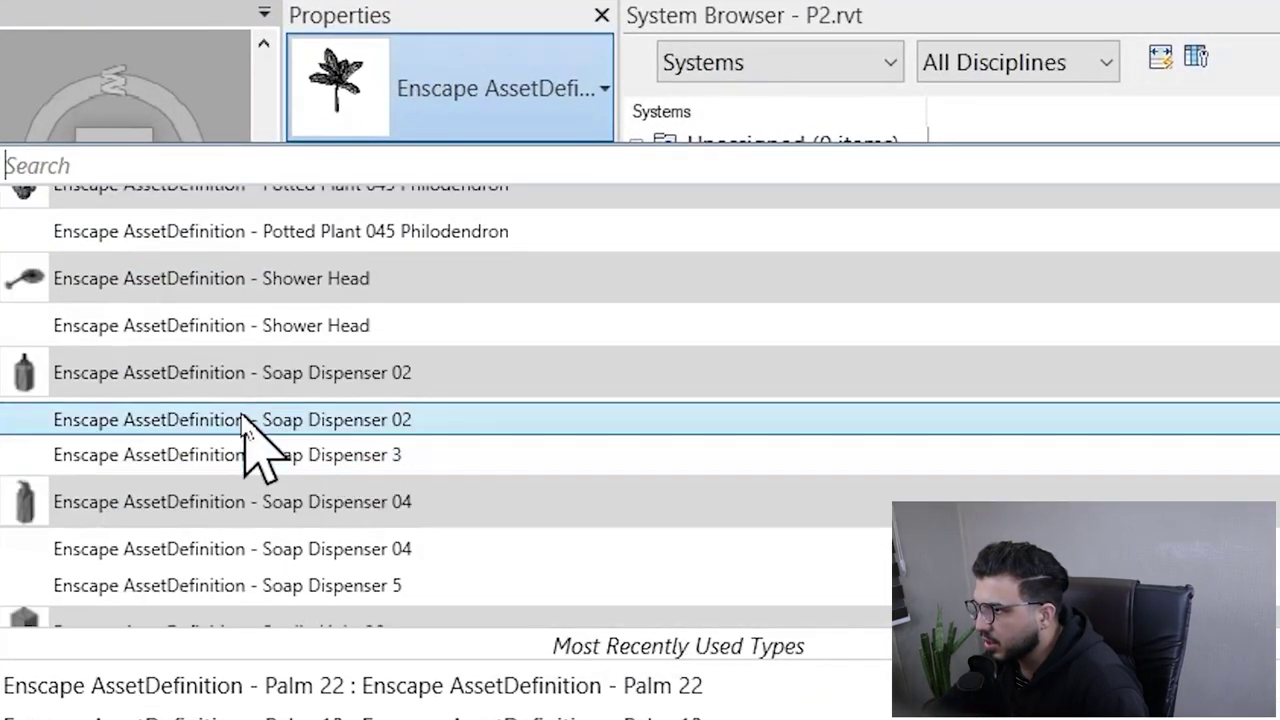
pyautogui.scroll(-3, 240, 443)
pyautogui.scroll(-5, 228, 520)
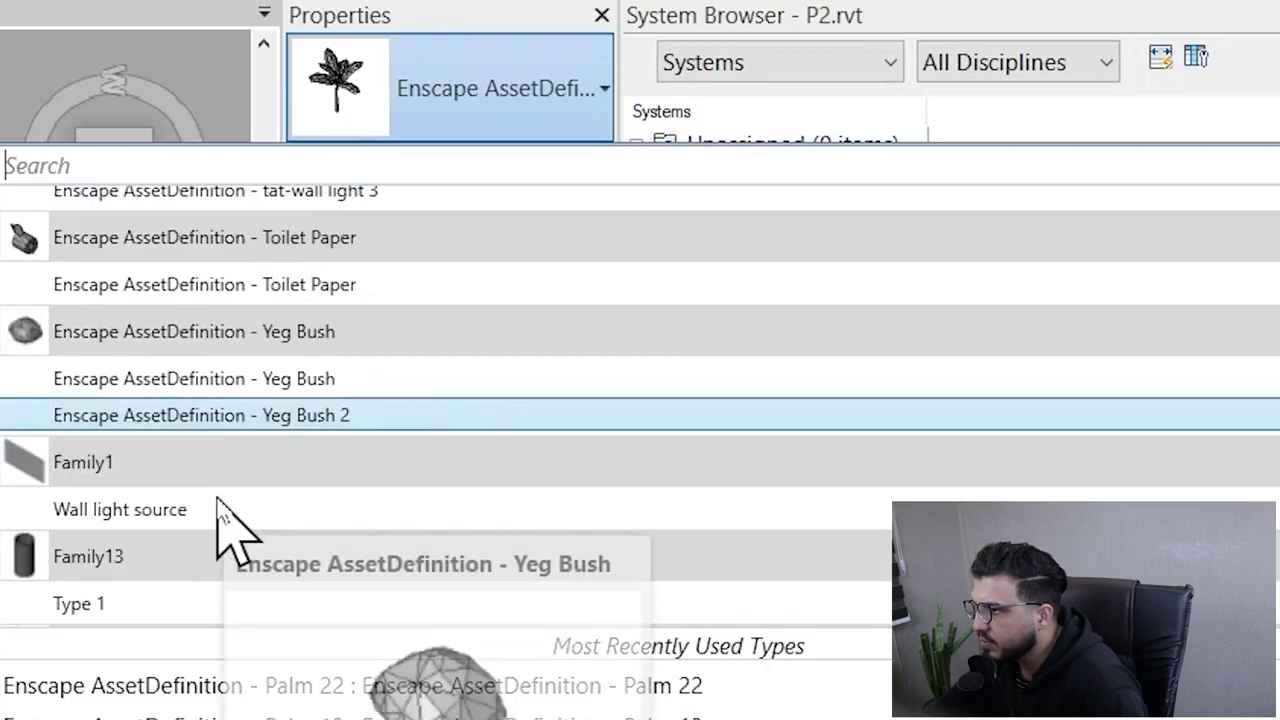
pyautogui.scroll(-5, 220, 505)
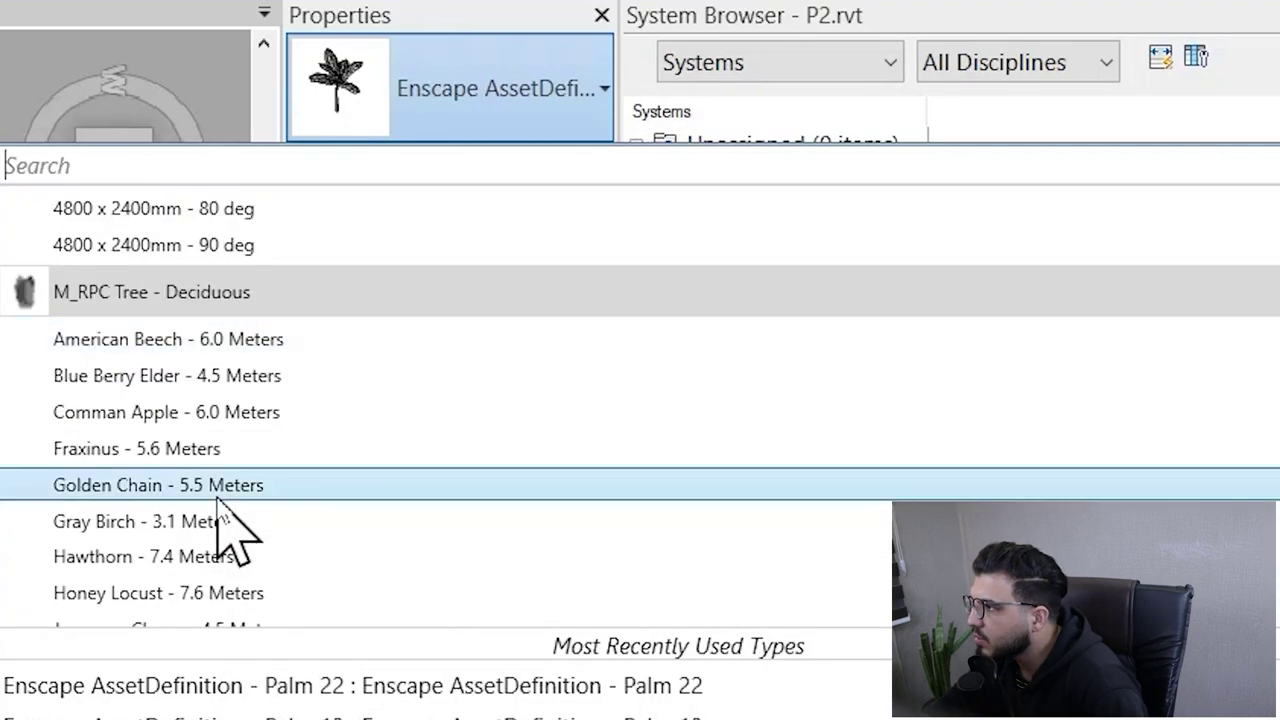
pyautogui.scroll(-9, 210, 495)
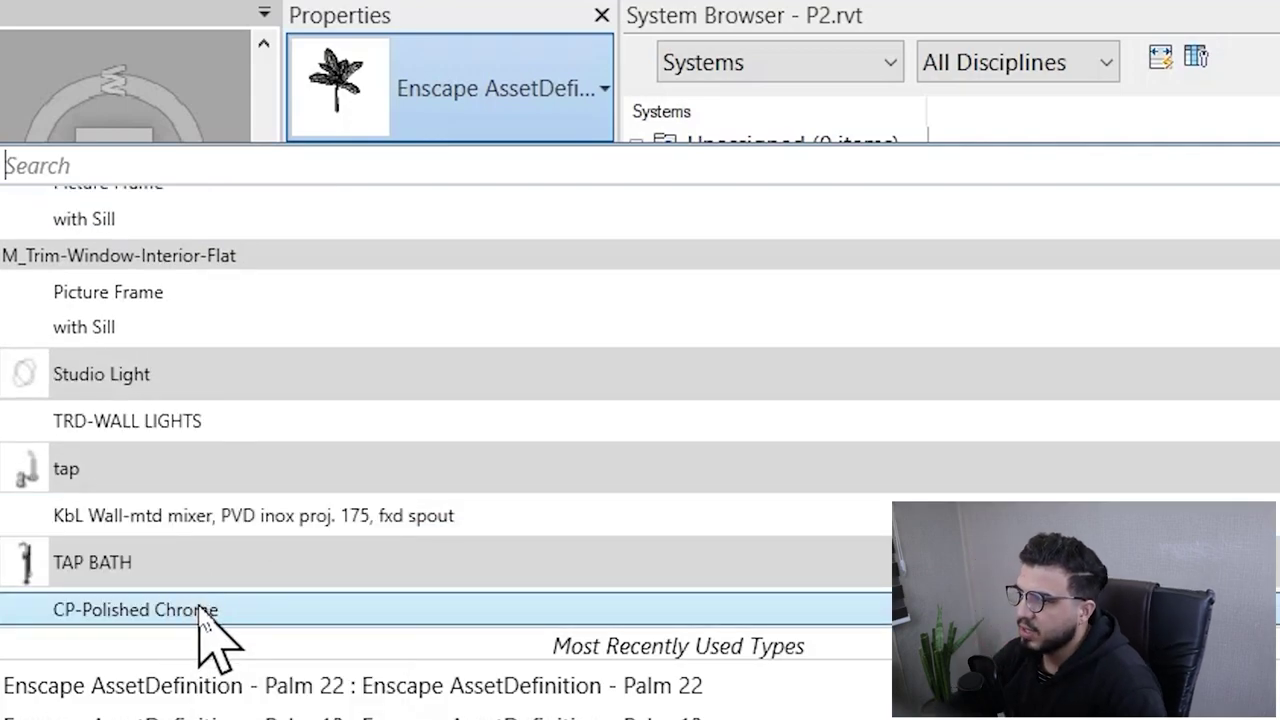
pyautogui.click(203, 613)
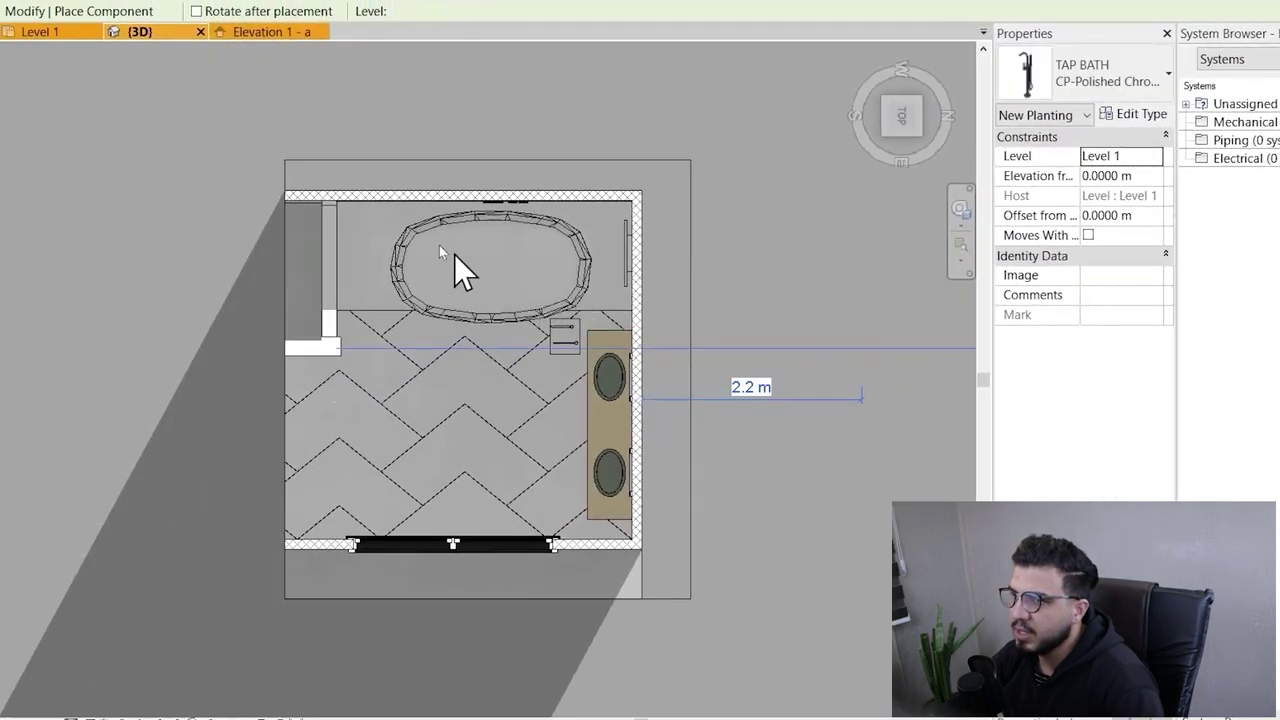
# Place one bath tap between the tiled wall and the bathtub rim, near the shower end of the tub
pyautogui.scroll(10, 454, 254)
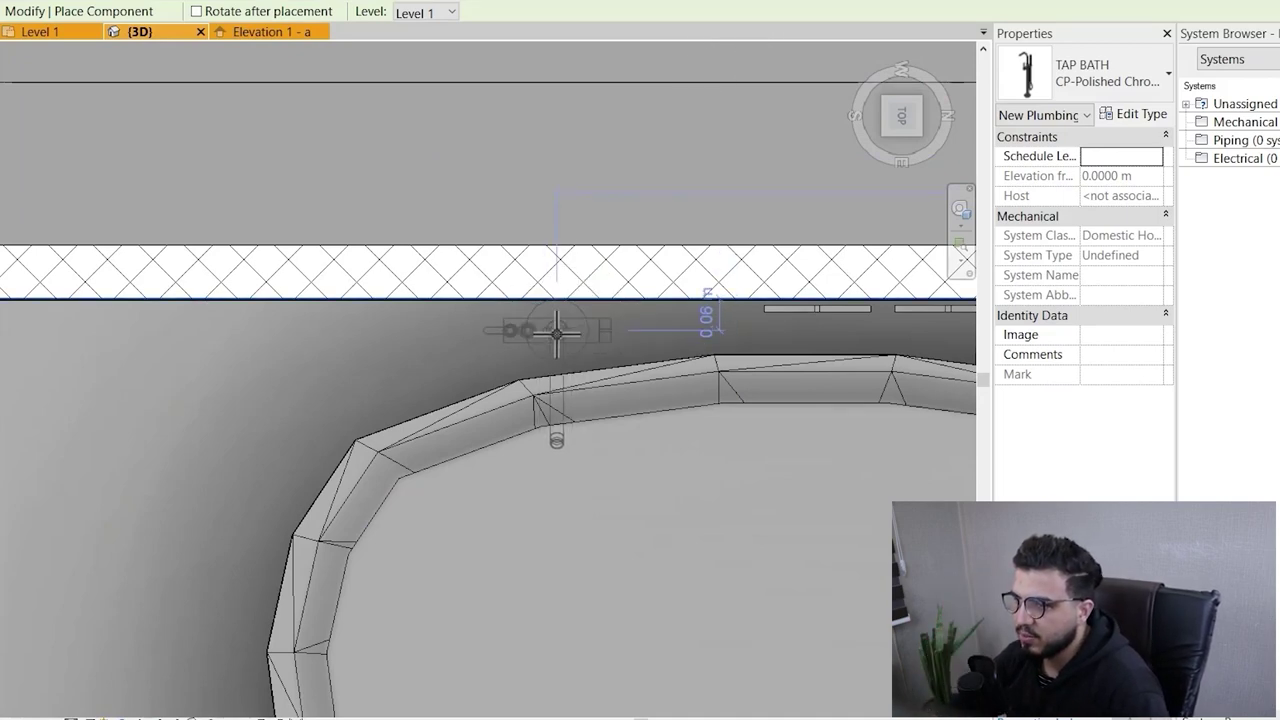
pyautogui.click(571, 369)
pyautogui.press('Escape')
pyautogui.press('Escape')
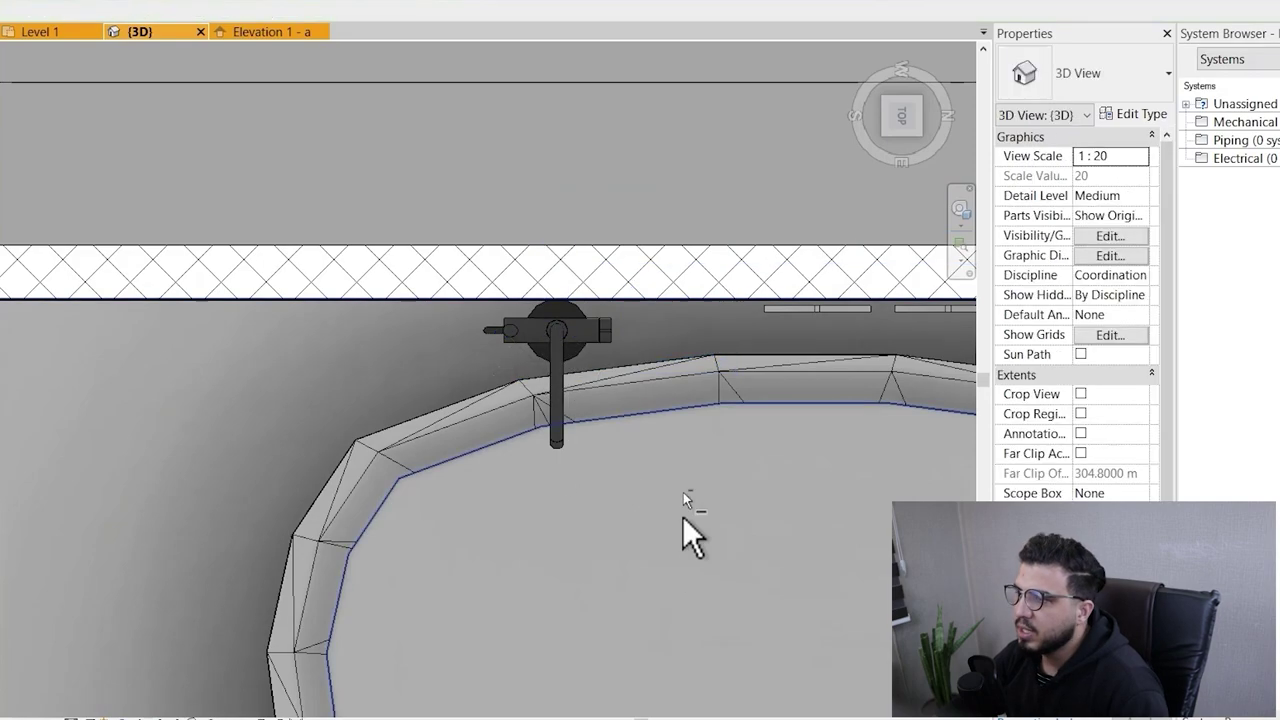
# Check the placed tap against the bathtub and move it along the wall toward the middle of the tub in top view
pyautogui.keyDown('shift'); pyautogui.moveTo(684, 510); pyautogui.dragTo(738, 430, button='middle'); pyautogui.keyUp('shift')
pyautogui.moveTo(706, 597); pyautogui.dragTo(632, 353, button='middle')
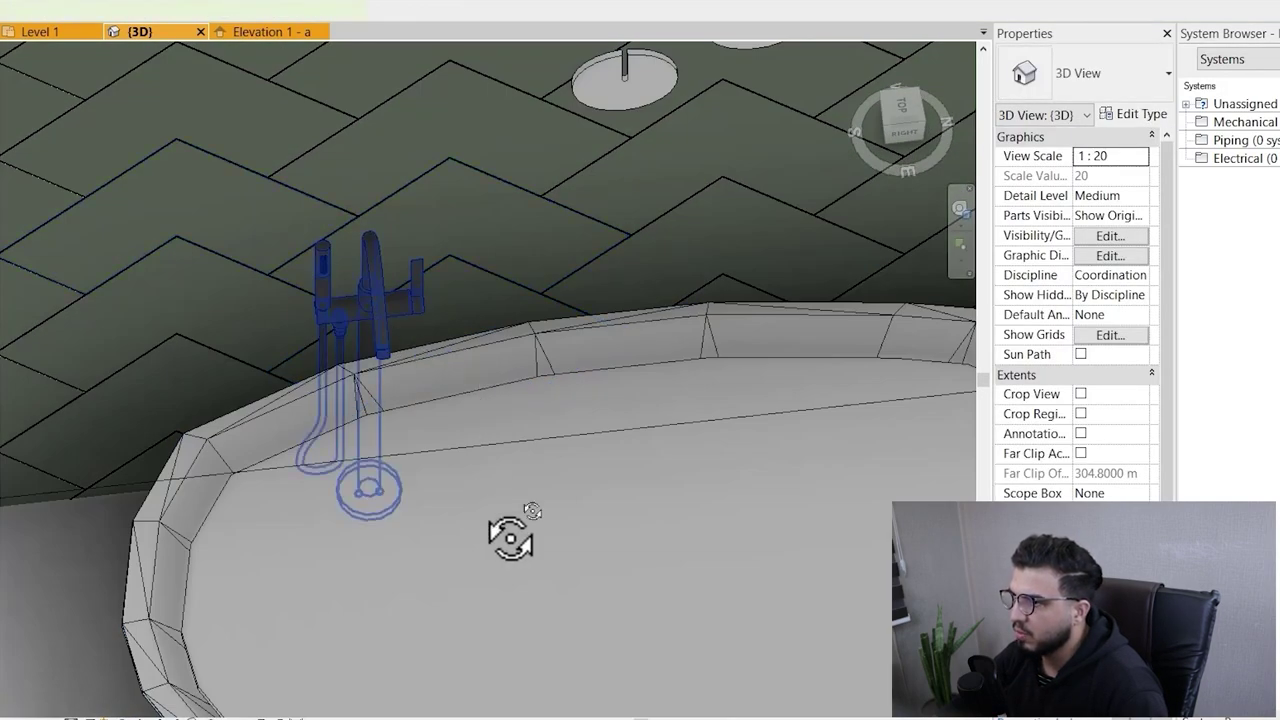
pyautogui.click(906, 113)
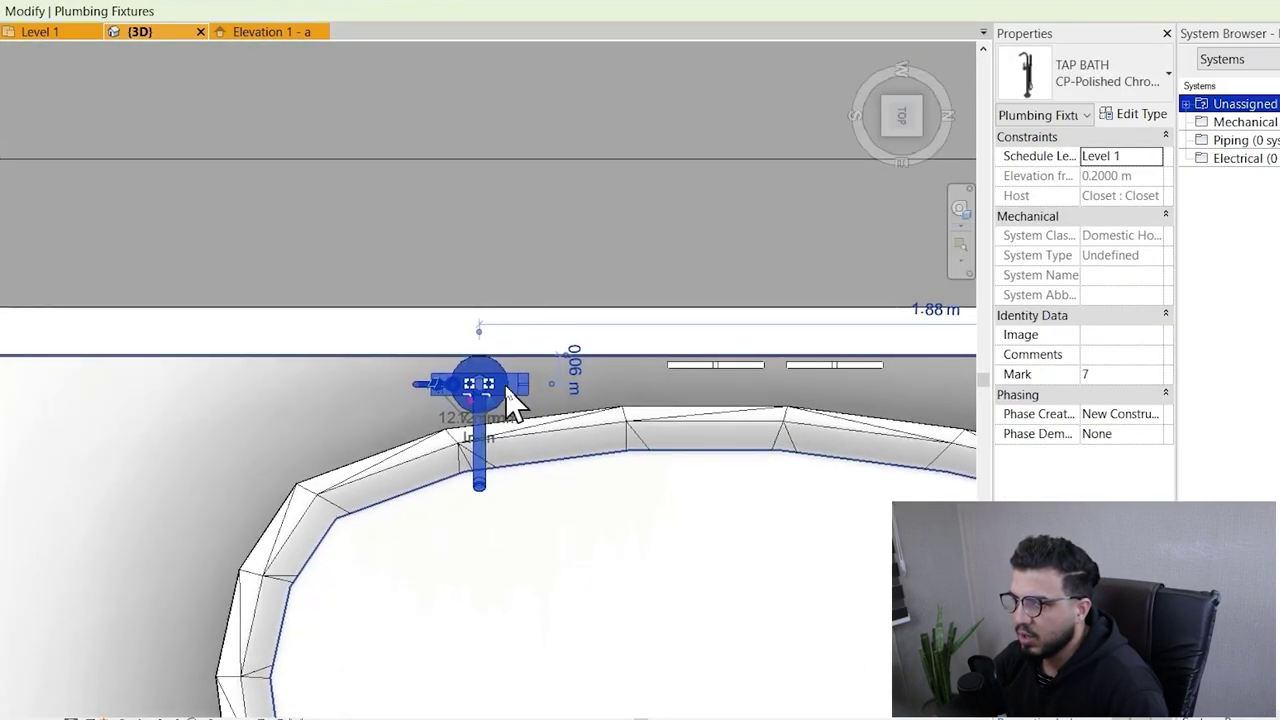
pyautogui.scroll(3, 498, 378)
pyautogui.moveTo(500, 376); pyautogui.dragTo(806, 389)
pyautogui.scroll(-4, 785, 491)
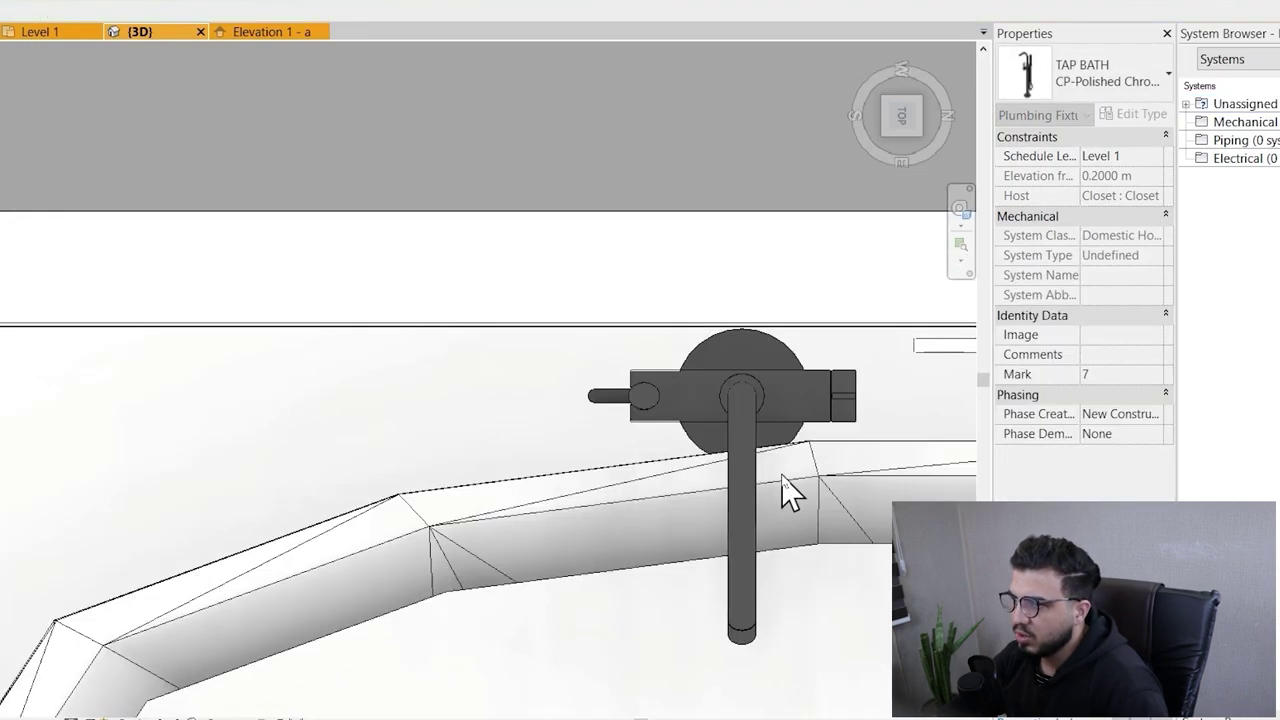
# Check the reference Enscape render of the bathtub and vanity, then examine the same area in the 3D model
pyautogui.scroll(-3, 780, 525)
pyautogui.keyDown('shift'); pyautogui.moveTo(842, 522); pyautogui.dragTo(673, 320, button='middle'); pyautogui.keyUp('shift')
pyautogui.press('super')
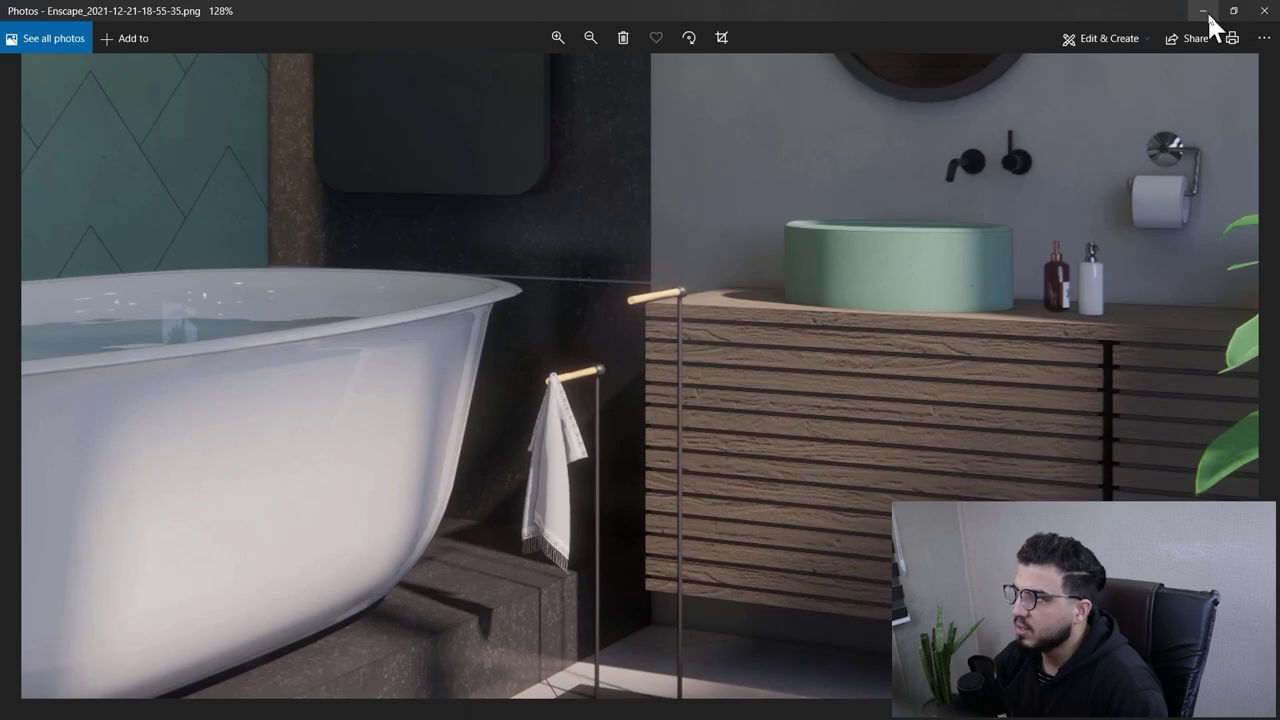
pyautogui.click(1204, 11)
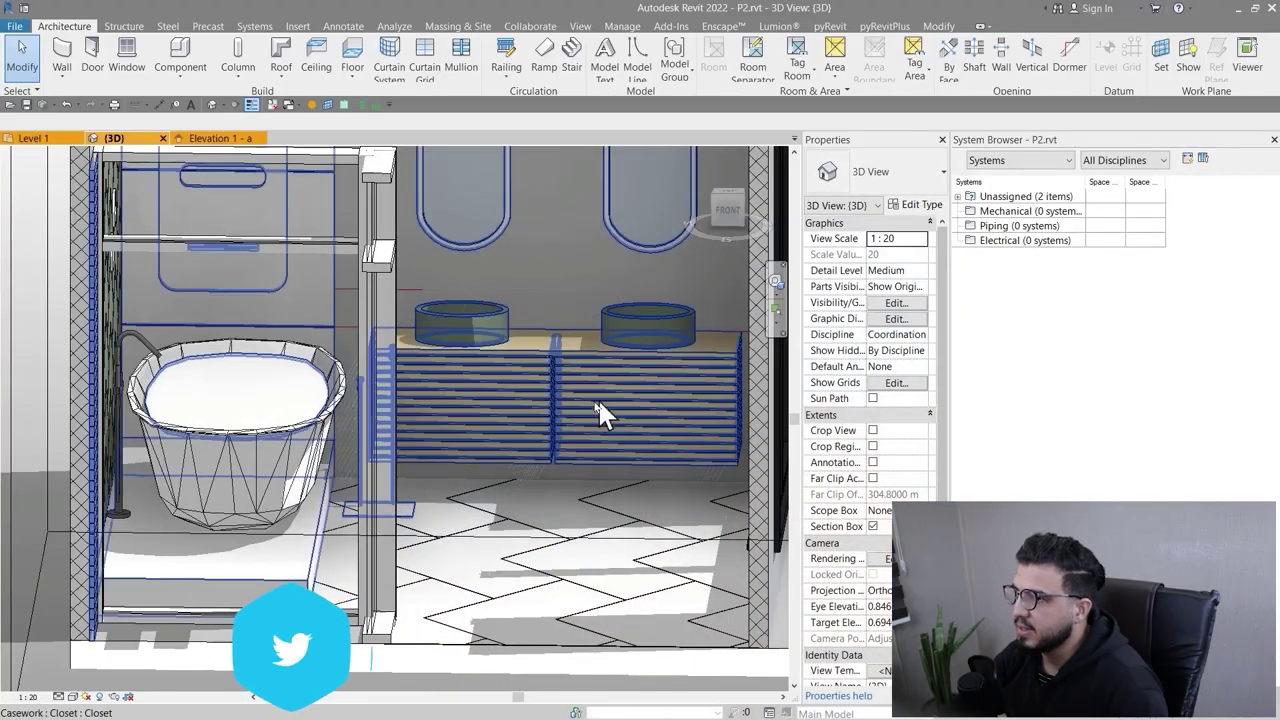
pyautogui.scroll(-3, 598, 427)
pyautogui.moveTo(628, 450); pyautogui.dragTo(748, 453, button='middle')
pyautogui.keyDown('shift'); pyautogui.moveTo(686, 482); pyautogui.dragTo(571, 534, button='middle'); pyautogui.keyUp('shift')
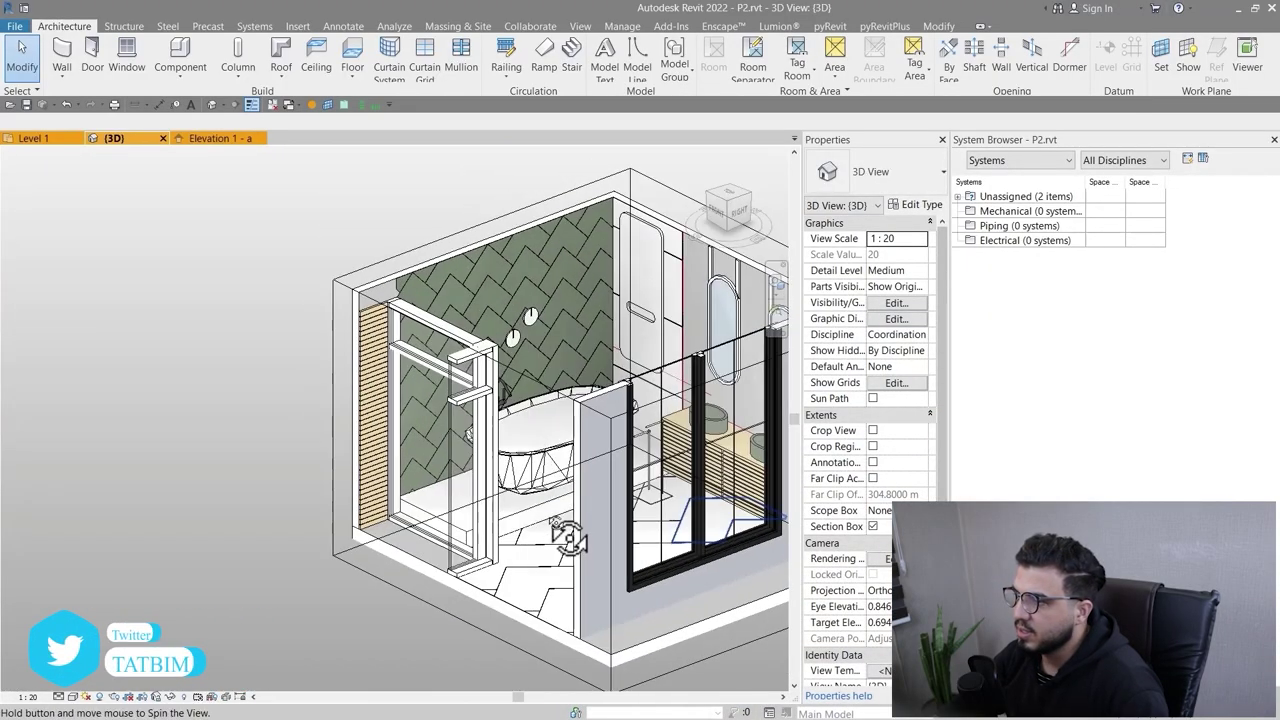
pyautogui.moveTo(660, 508); pyautogui.dragTo(565, 520, button='middle')
pyautogui.scroll(5, 565, 520)
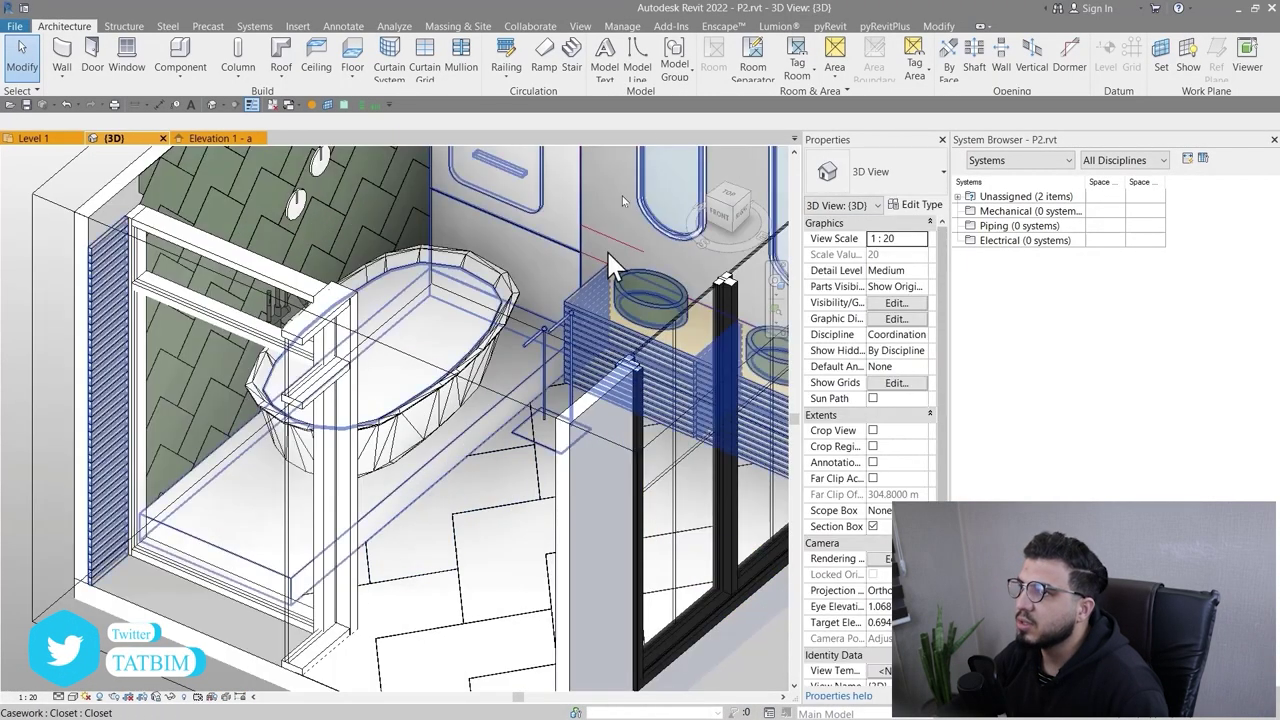
# Compare the freestanding towel rails, basins and wall above the vanity in the model with the reference render
pyautogui.click(716, 27)
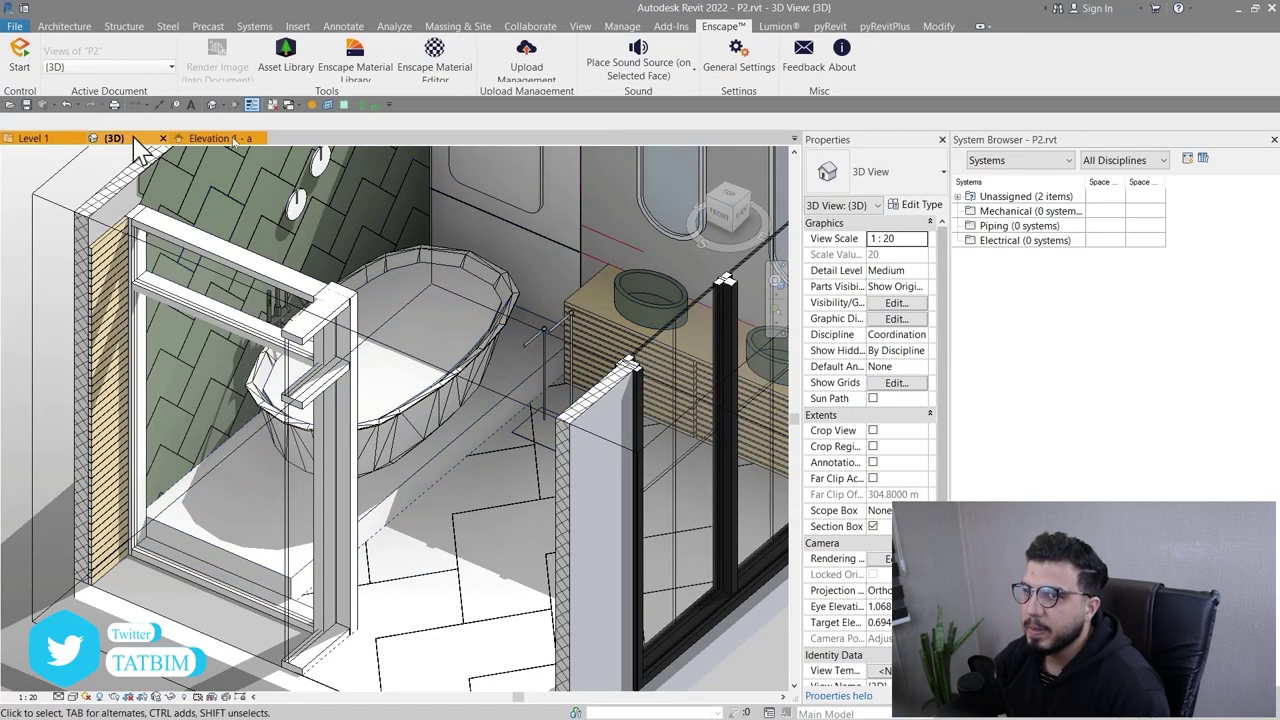
pyautogui.press('super')
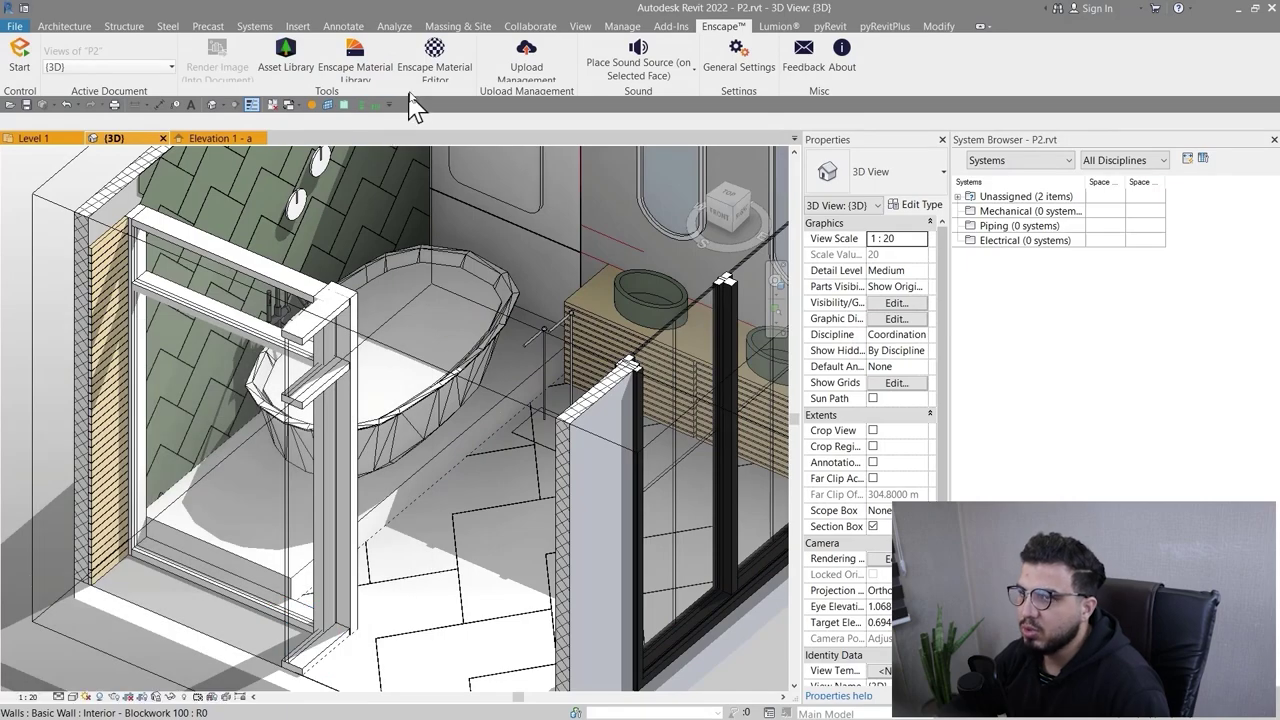
pyautogui.scroll(3, 533, 360)
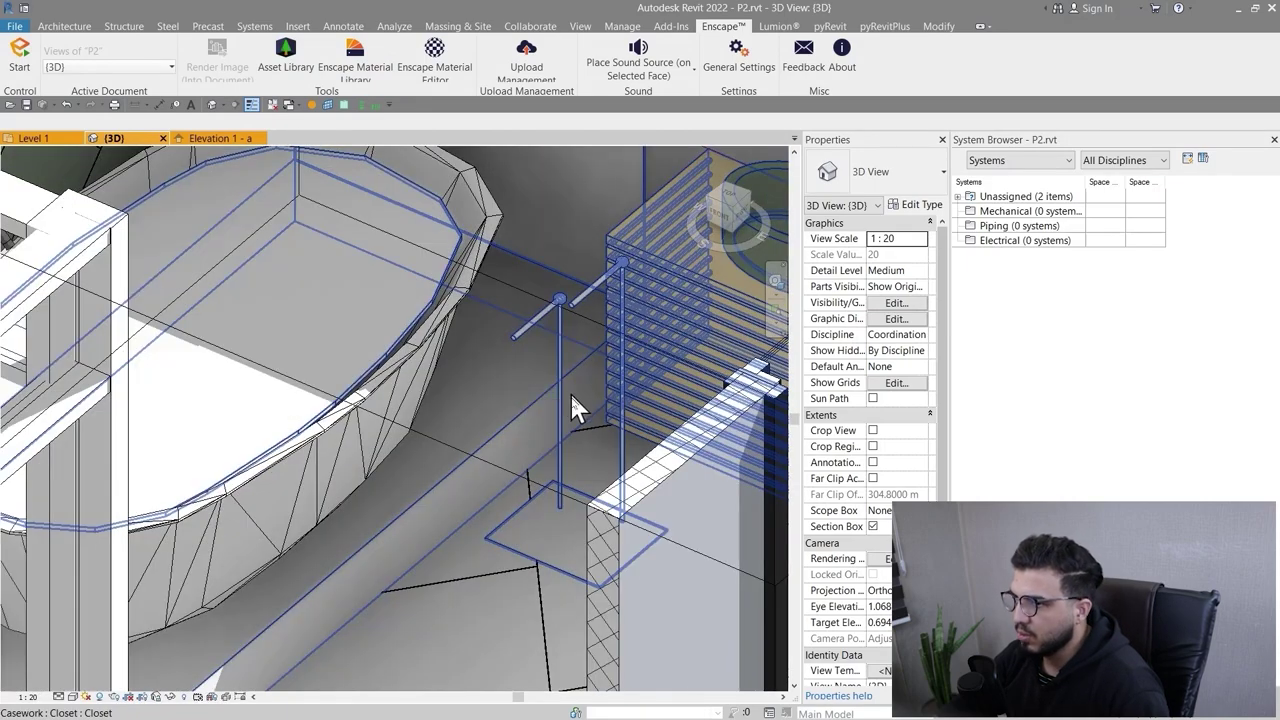
pyautogui.moveTo(571, 394); pyautogui.dragTo(609, 566, button='middle')
pyautogui.moveTo(560, 350); pyautogui.dragTo(815, 630, button='middle')
pyautogui.press('super')
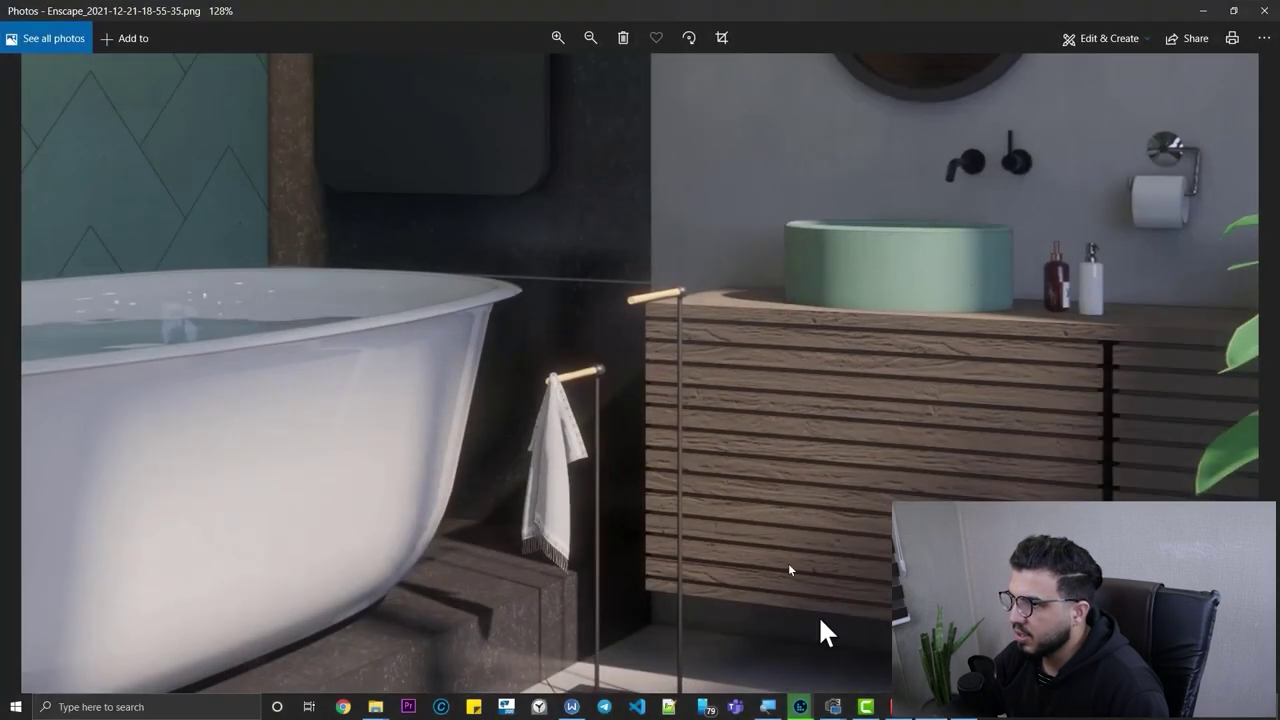
pyautogui.moveTo(733, 515); pyautogui.dragTo(706, 587)
pyautogui.moveTo(917, 274); pyautogui.dragTo(563, 523)
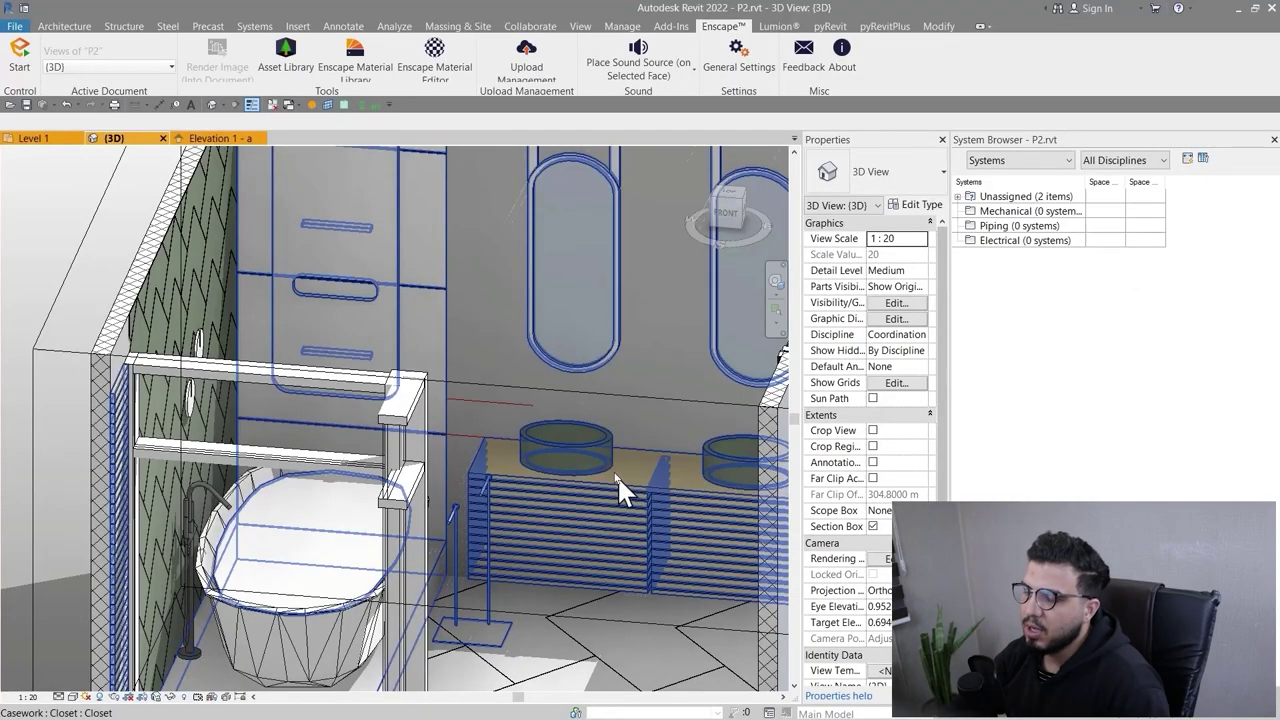
pyautogui.moveTo(615, 455); pyautogui.dragTo(566, 518, button='middle')
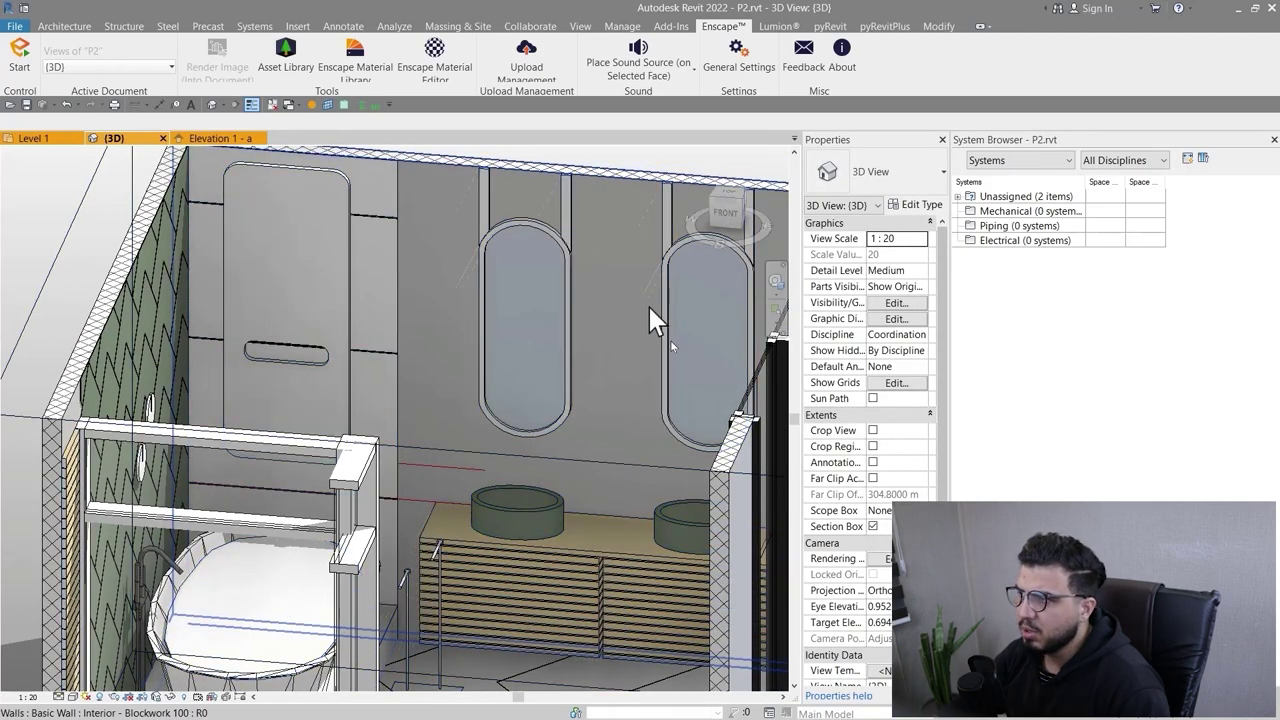
pyautogui.moveTo(488, 363); pyautogui.dragTo(463, 348, button='middle')
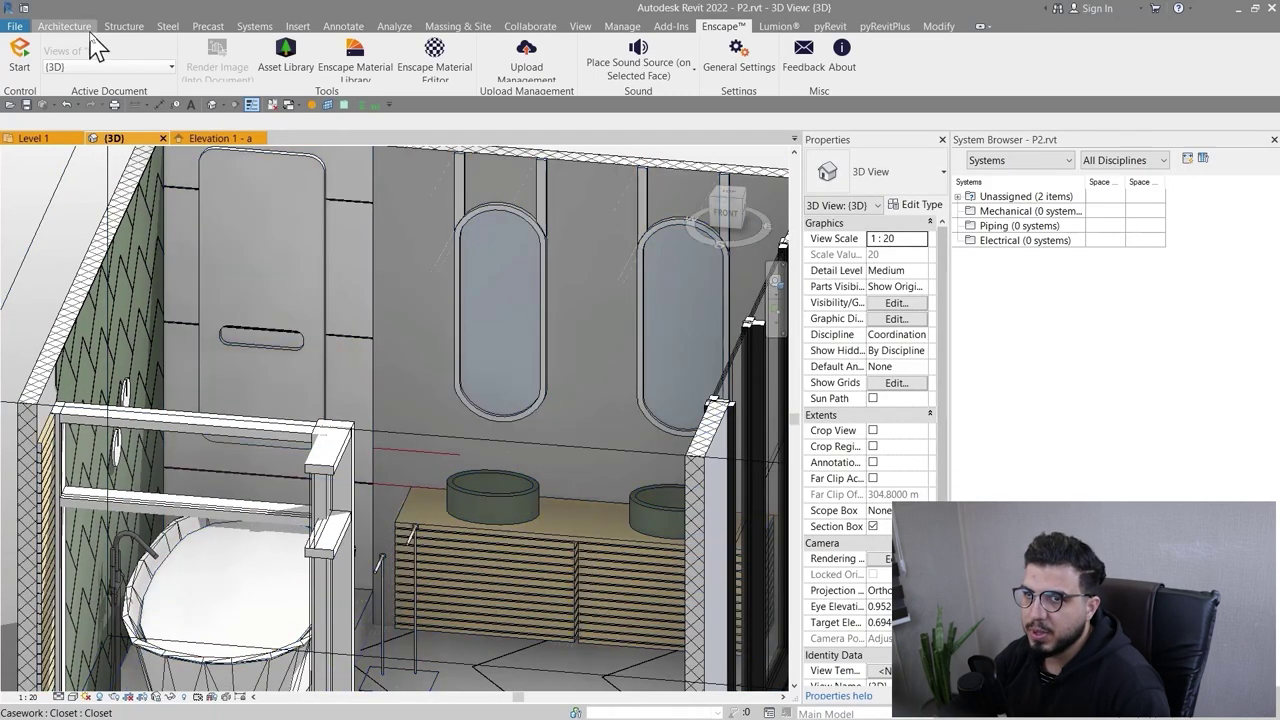
# Place the tap family type KbL Wall-mtd mixer, PVD inox, proj. 175, fxd spout on the wall above the basin nearest the bathtub
pyautogui.click(66, 27)
pyautogui.click(177, 50)
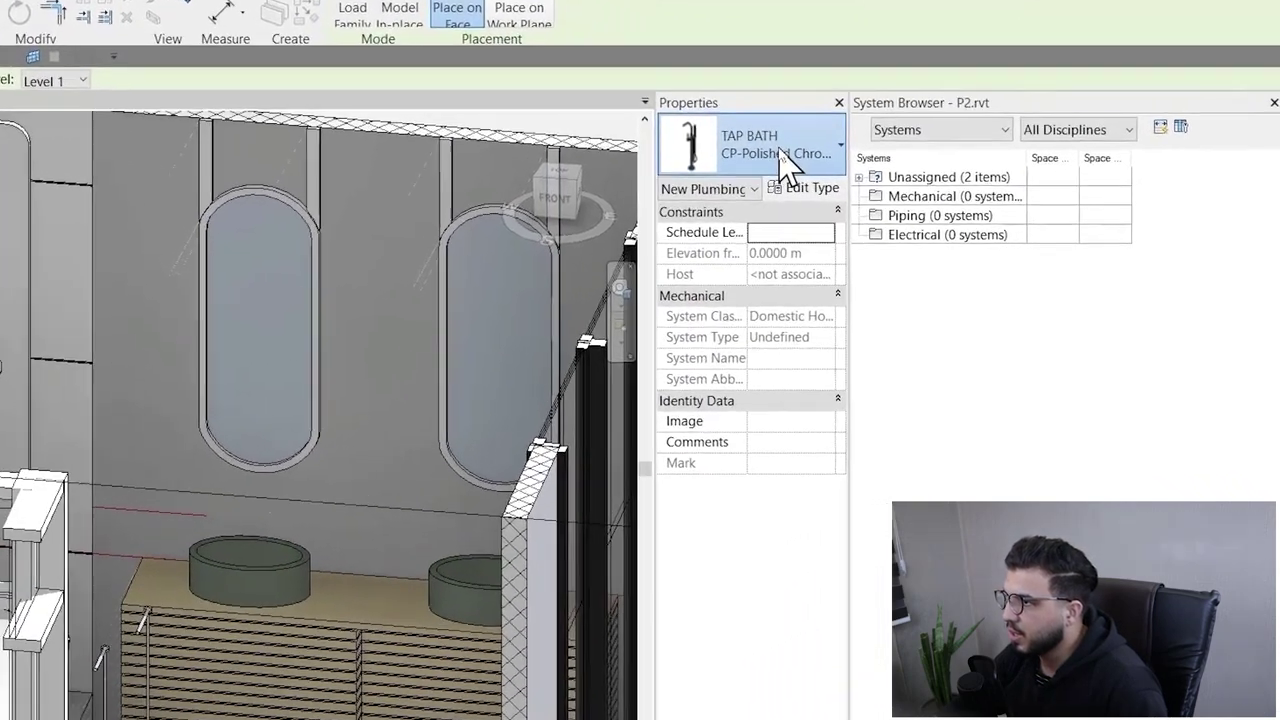
pyautogui.click(880, 197)
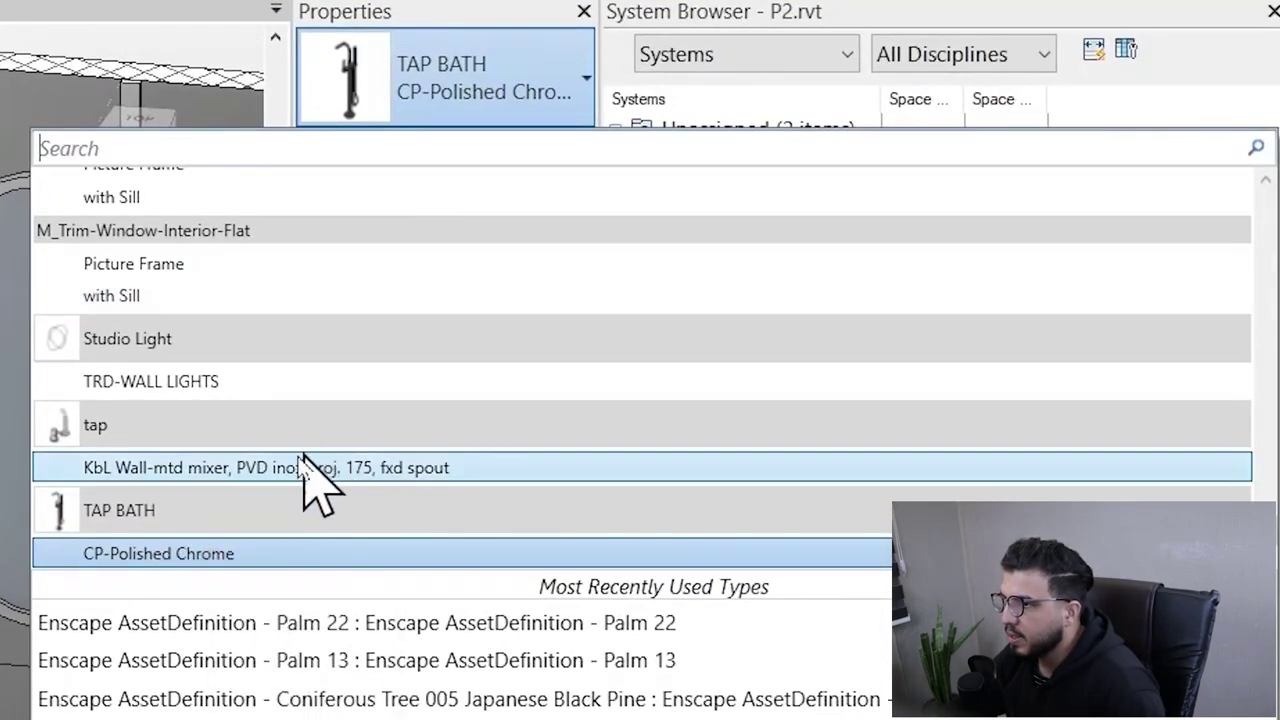
pyautogui.click(290, 470)
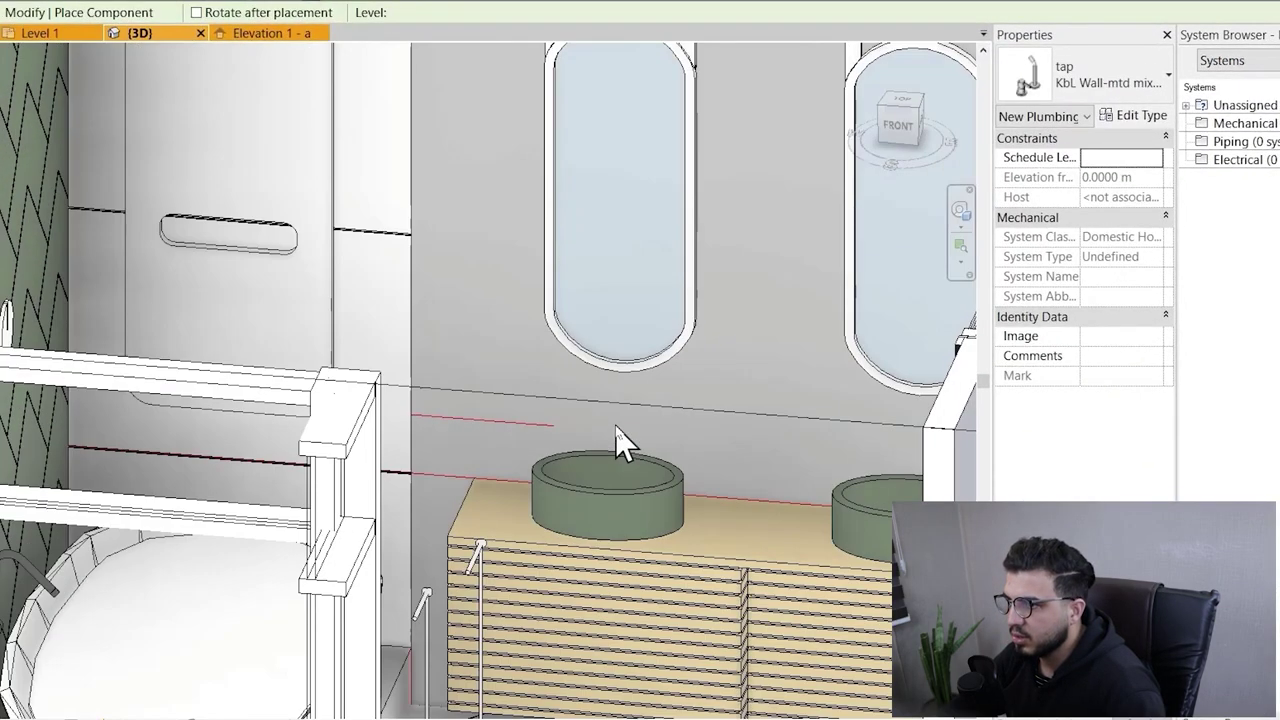
pyautogui.scroll(3, 615, 430)
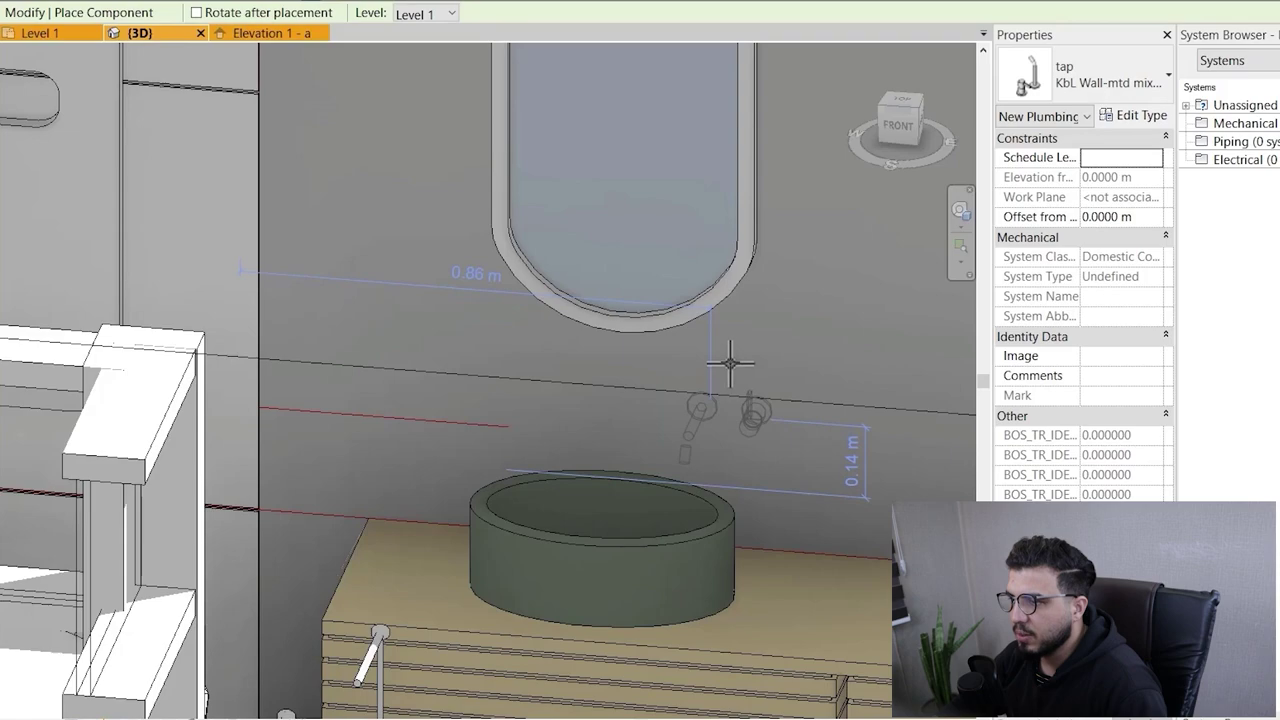
pyautogui.click(741, 397)
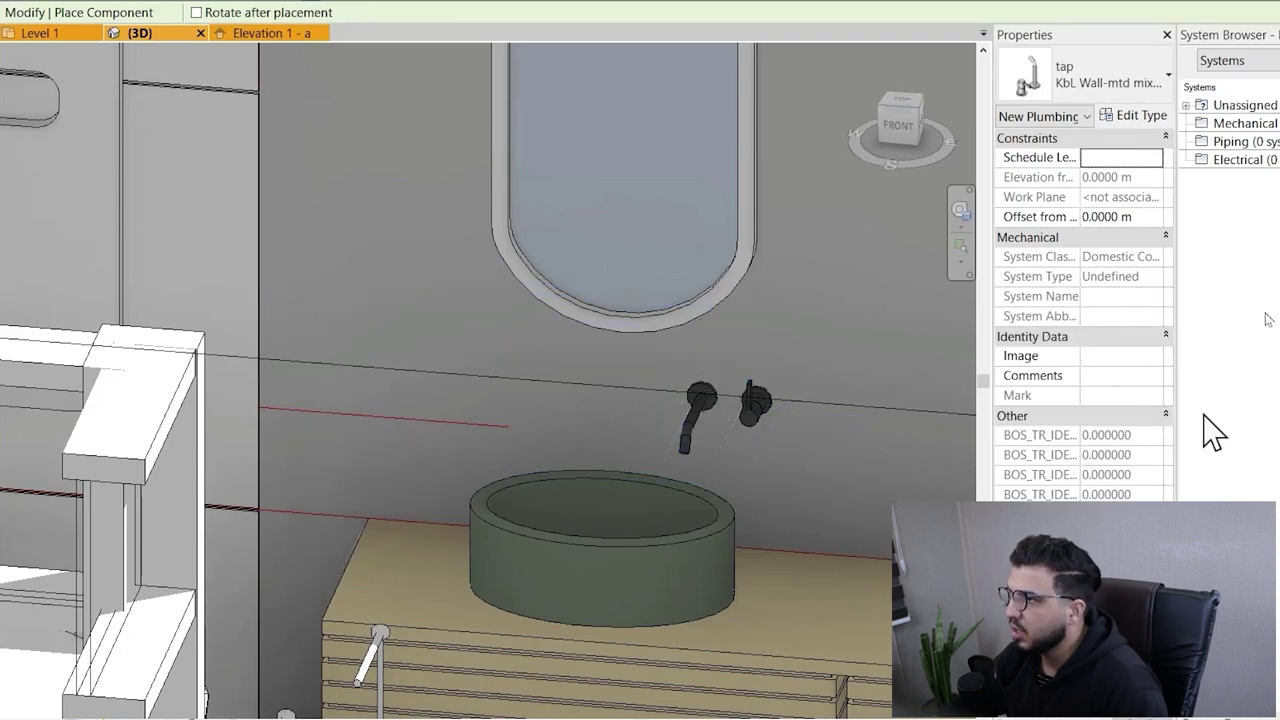
pyautogui.press('Escape')
# Examine the wall-mounted tap, both basins and the mirrors, and compare them with the reference render
pyautogui.scroll(-5, 868, 581)
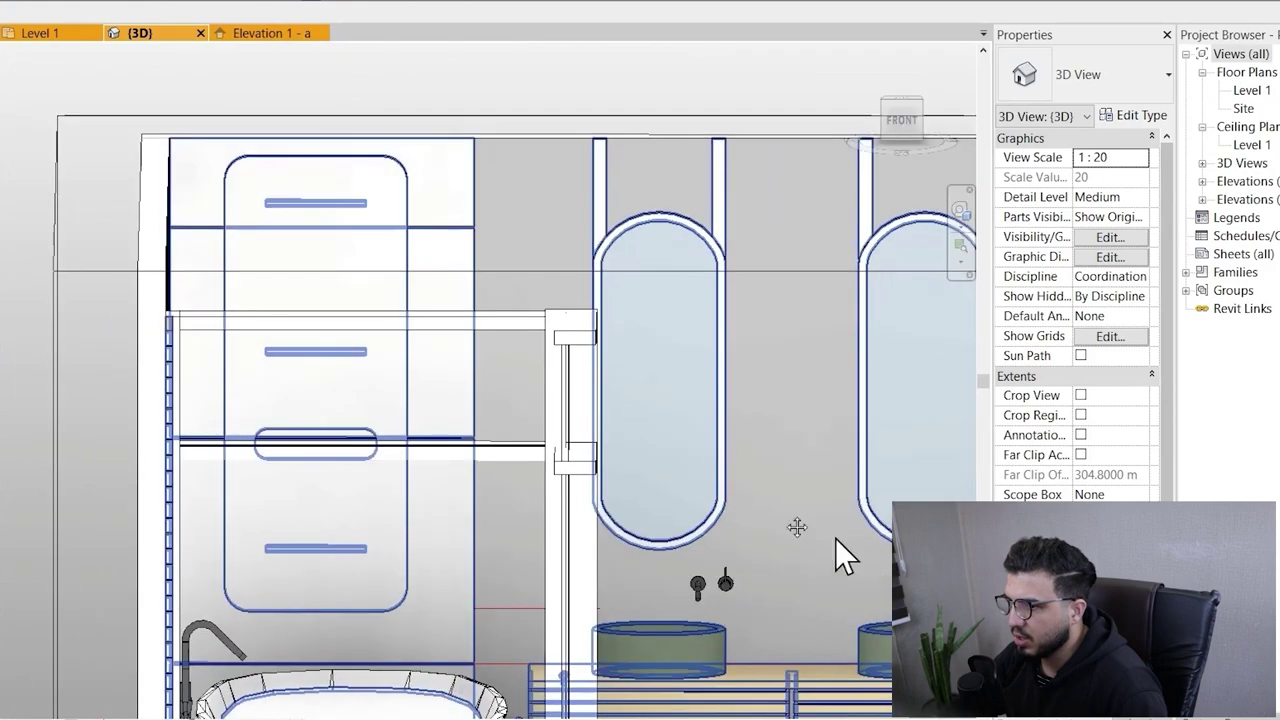
pyautogui.moveTo(835, 538); pyautogui.dragTo(729, 499, button='middle')
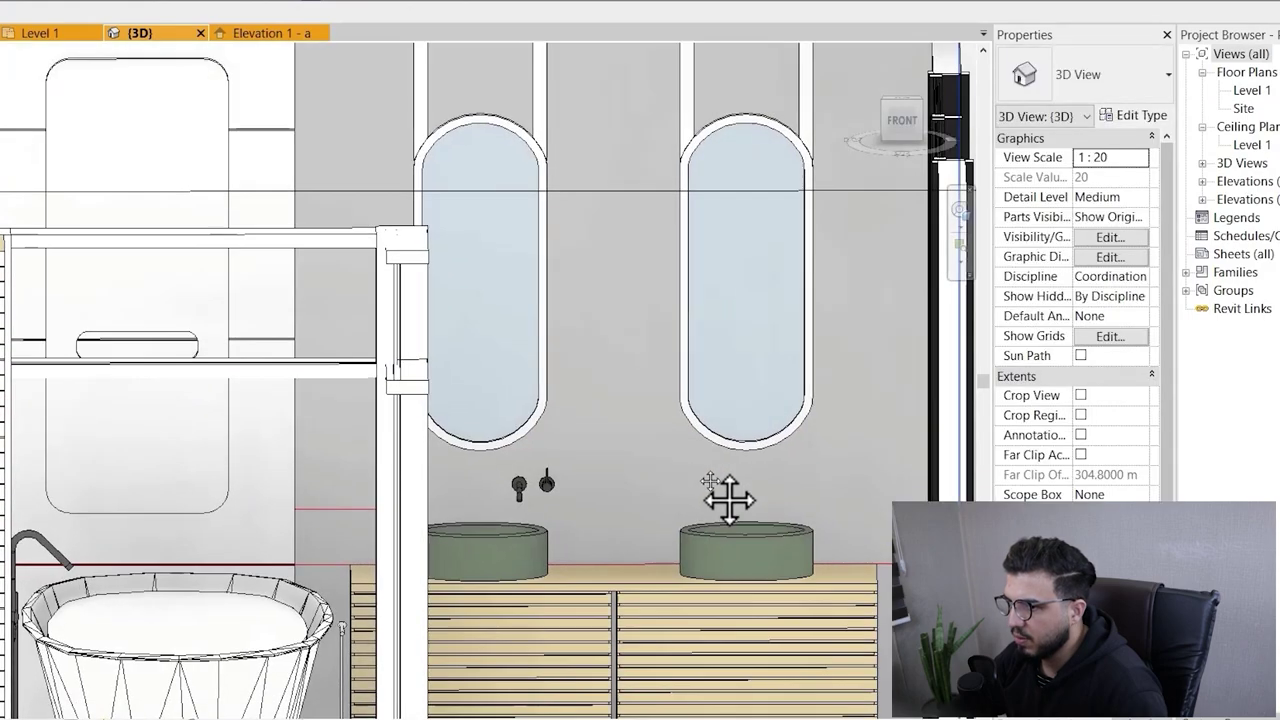
pyautogui.keyDown('shift'); pyautogui.moveTo(838, 515); pyautogui.dragTo(784, 537, button='middle'); pyautogui.keyUp('shift')
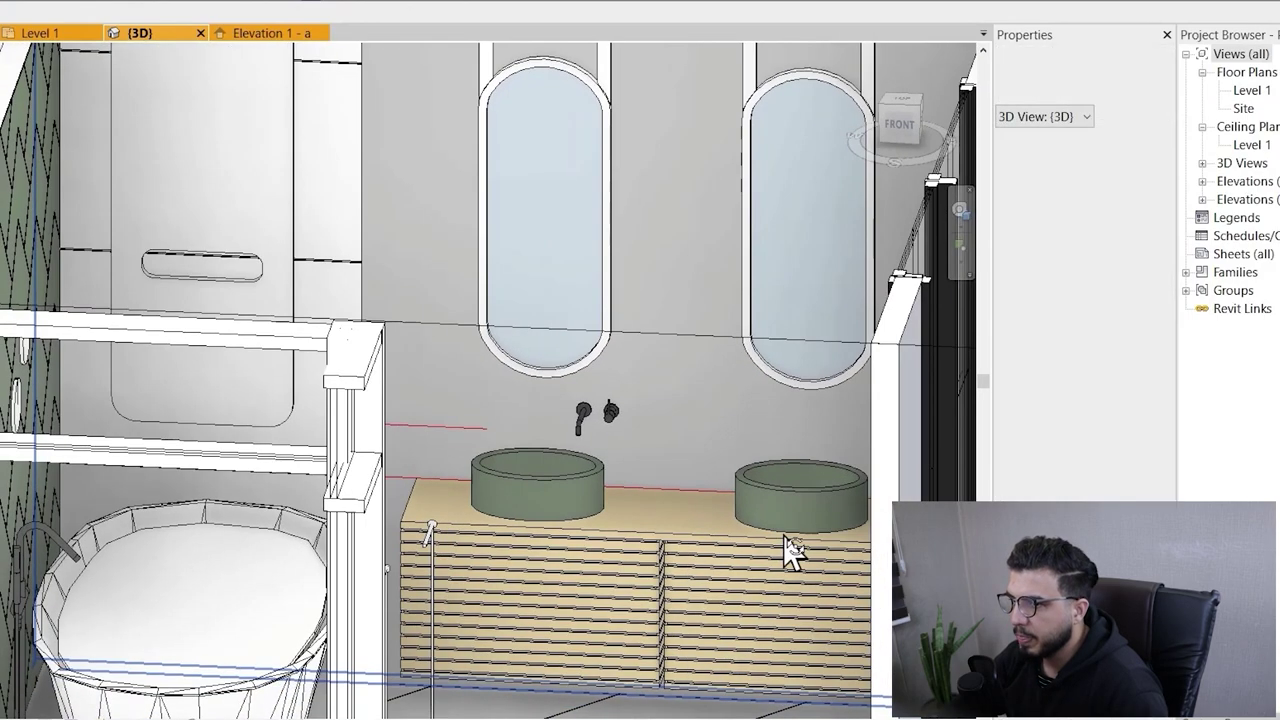
pyautogui.press('super')
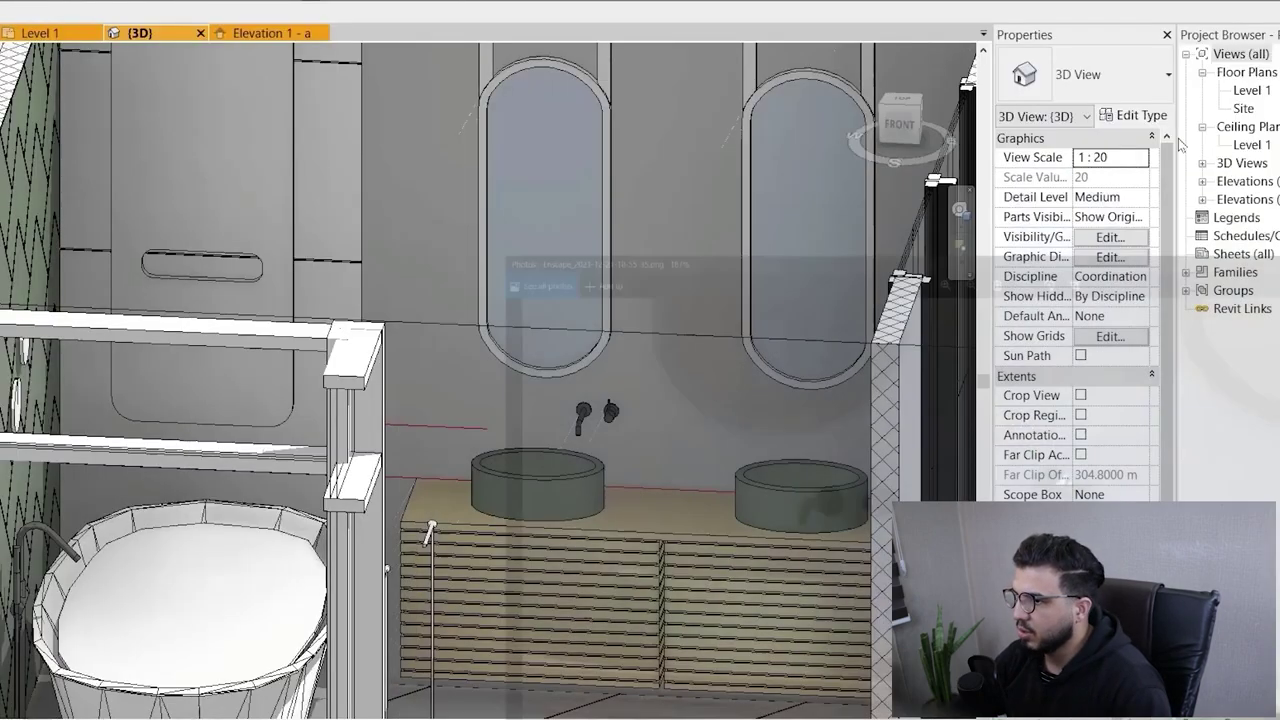
pyautogui.keyDown('shift'); pyautogui.moveTo(629, 286); pyautogui.dragTo(794, 491, button='middle'); pyautogui.keyUp('shift')
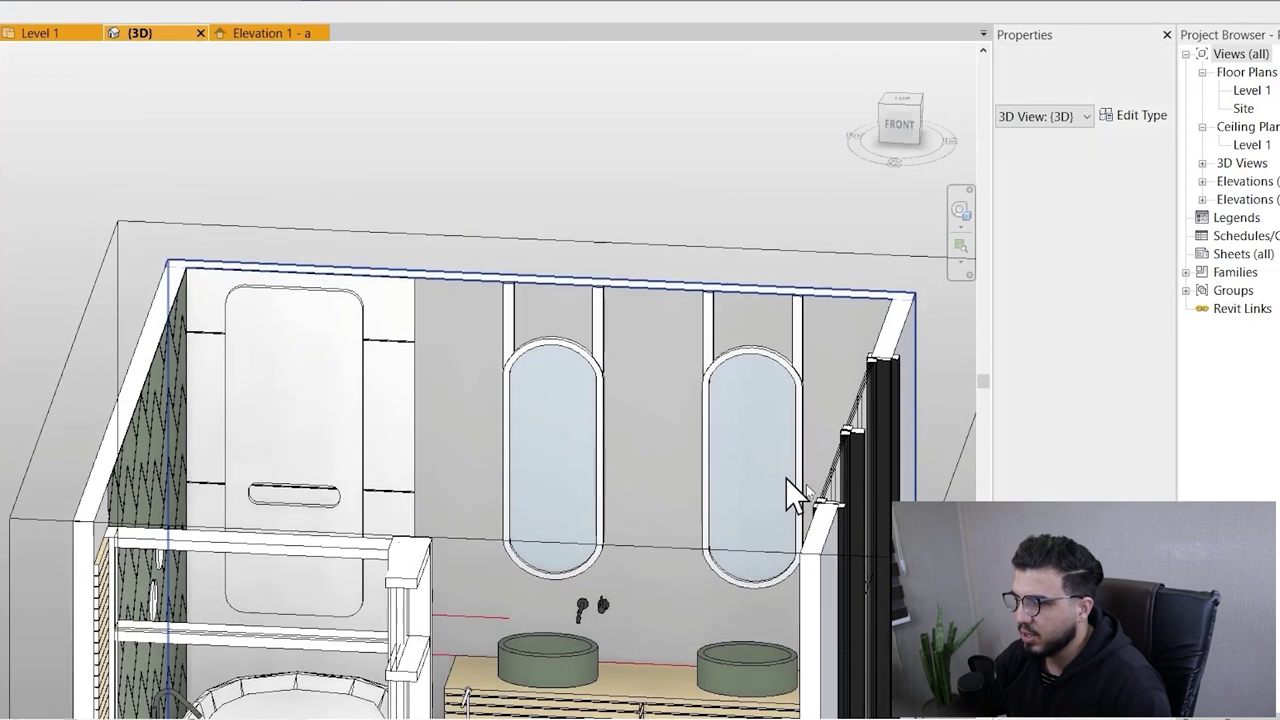
pyautogui.press('super')
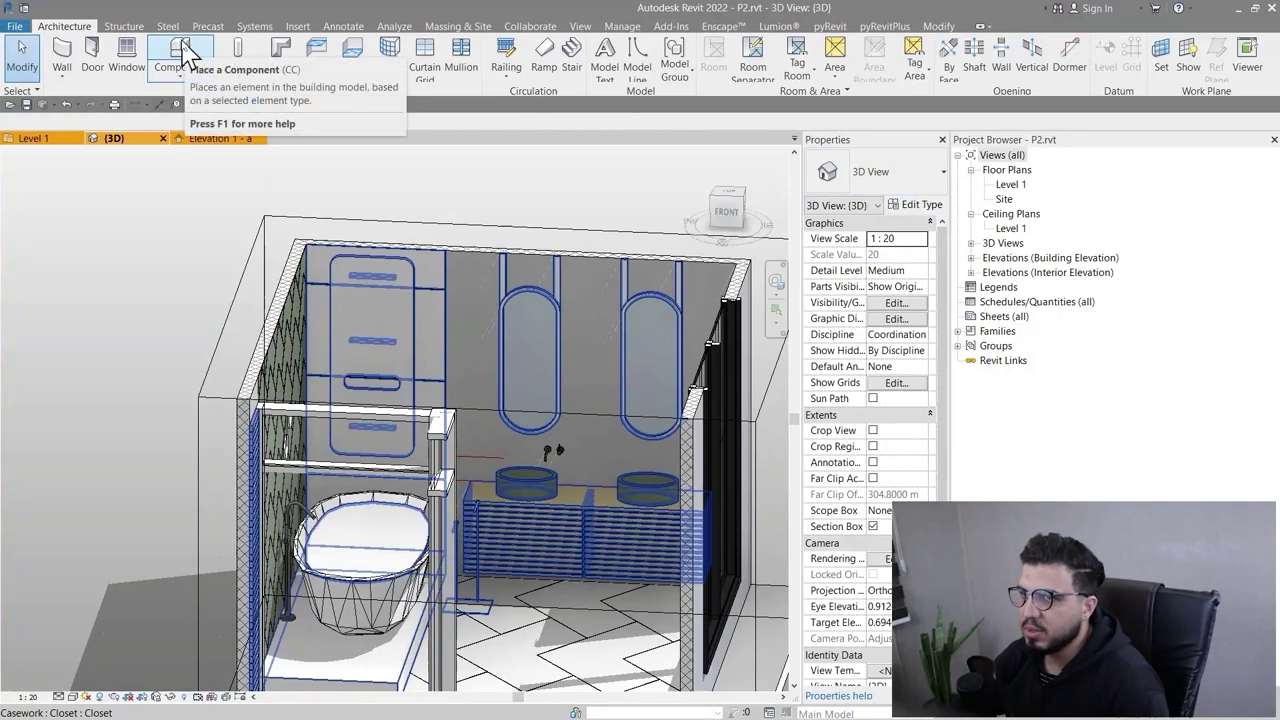
# Switch to Enscape and place the custom asset tat-wall light on the wall between the dark tiles and the first mirror
pyautogui.click(721, 27)
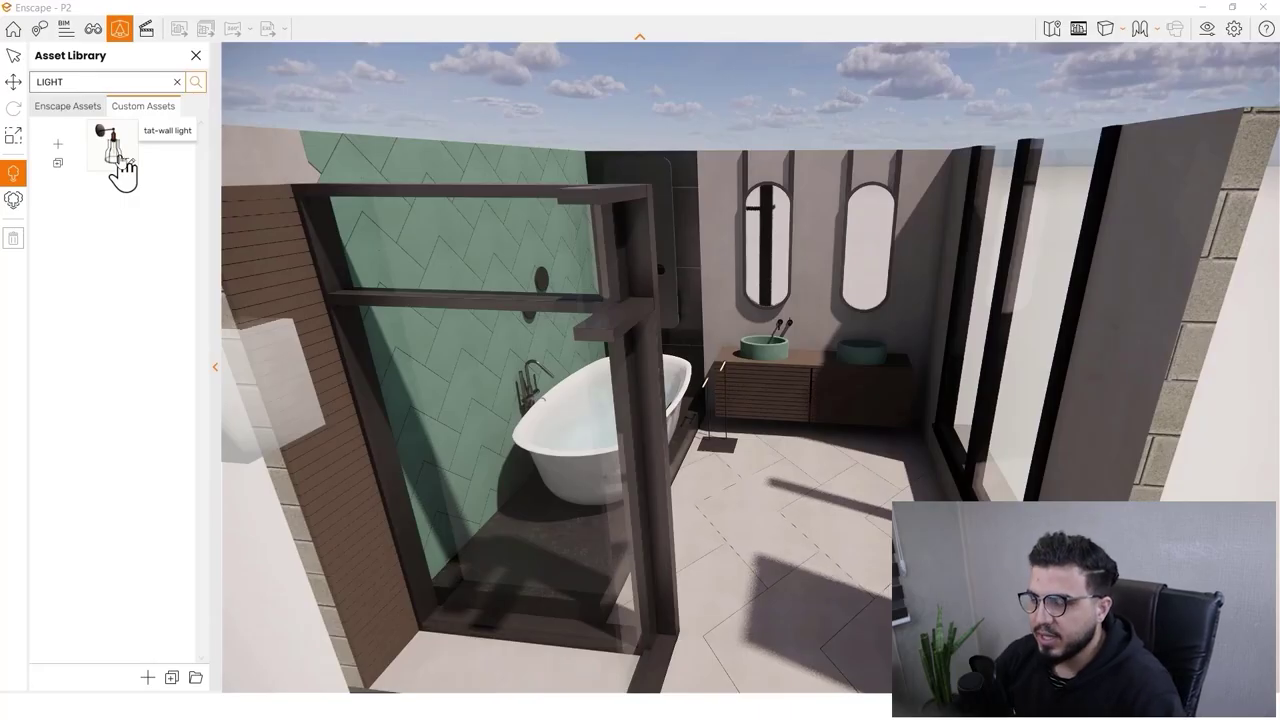
pyautogui.click(118, 160)
pyautogui.scroll(5, 800, 245)
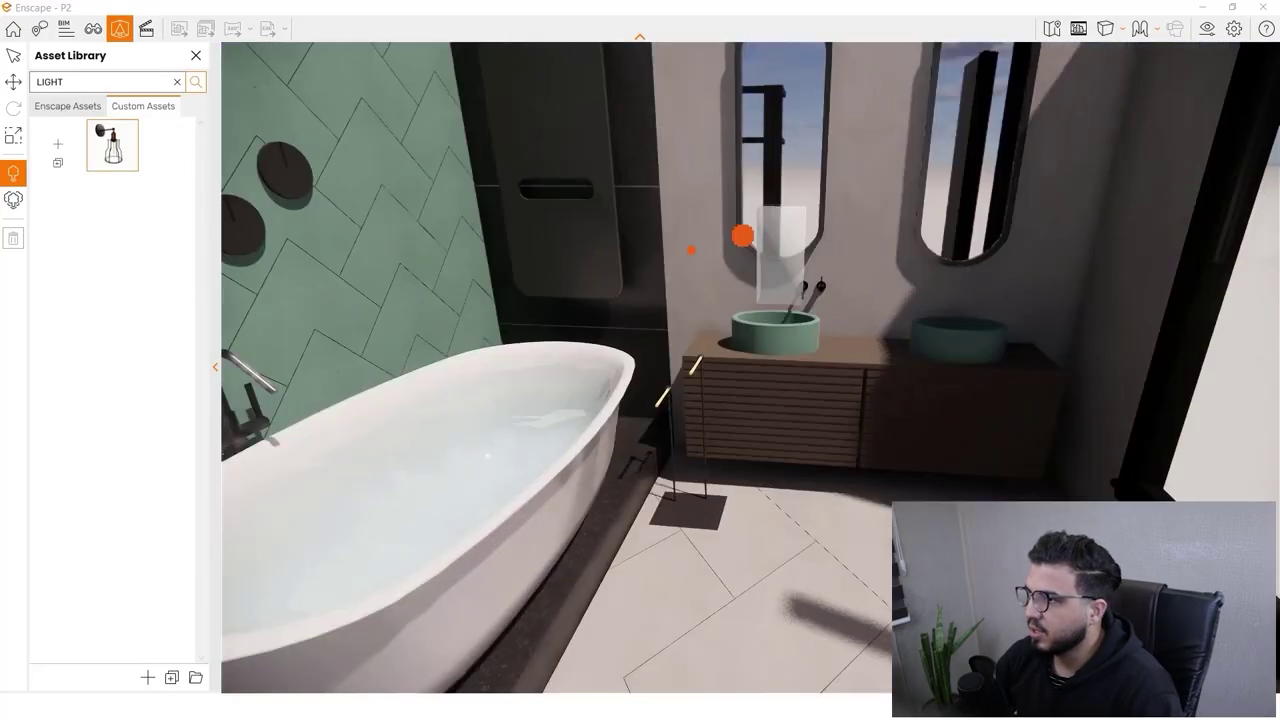
pyautogui.moveTo(668, 290); pyautogui.dragTo(708, 212, button='right')
pyautogui.scroll(4, 543, 337)
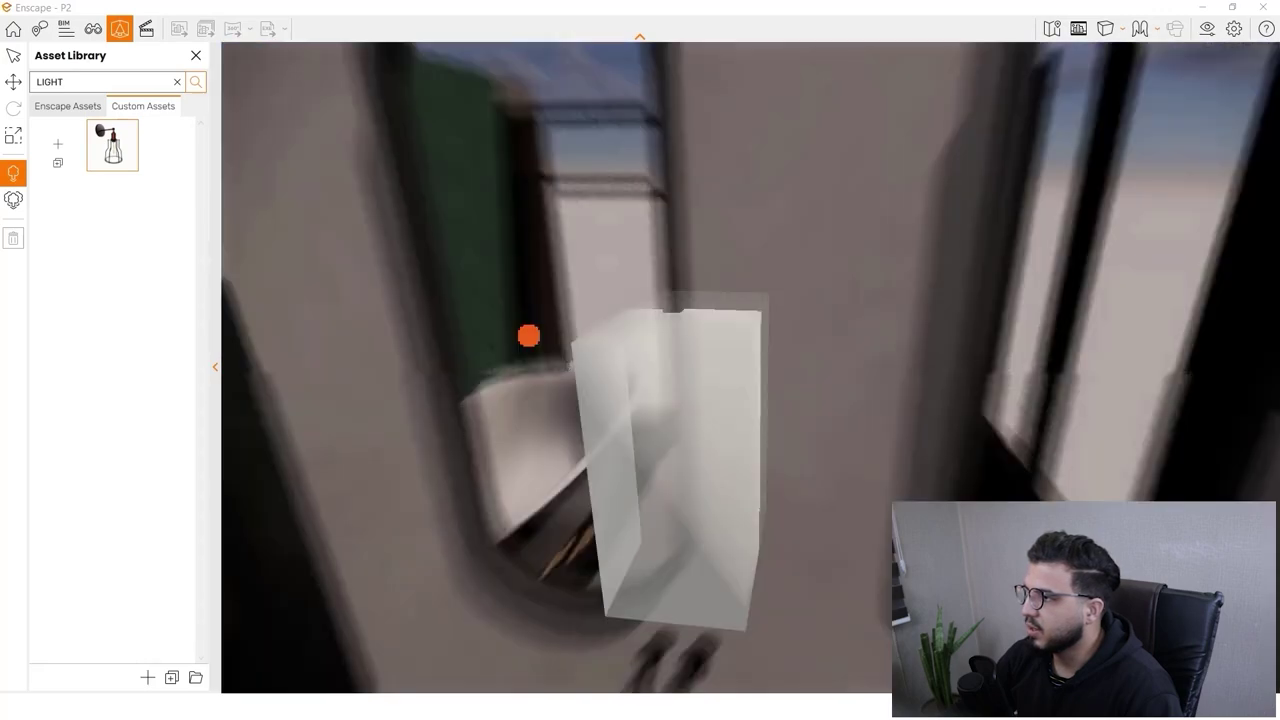
pyautogui.scroll(-3, 500, 330)
pyautogui.scroll(3, 464, 309)
pyautogui.scroll(-4, 464, 308)
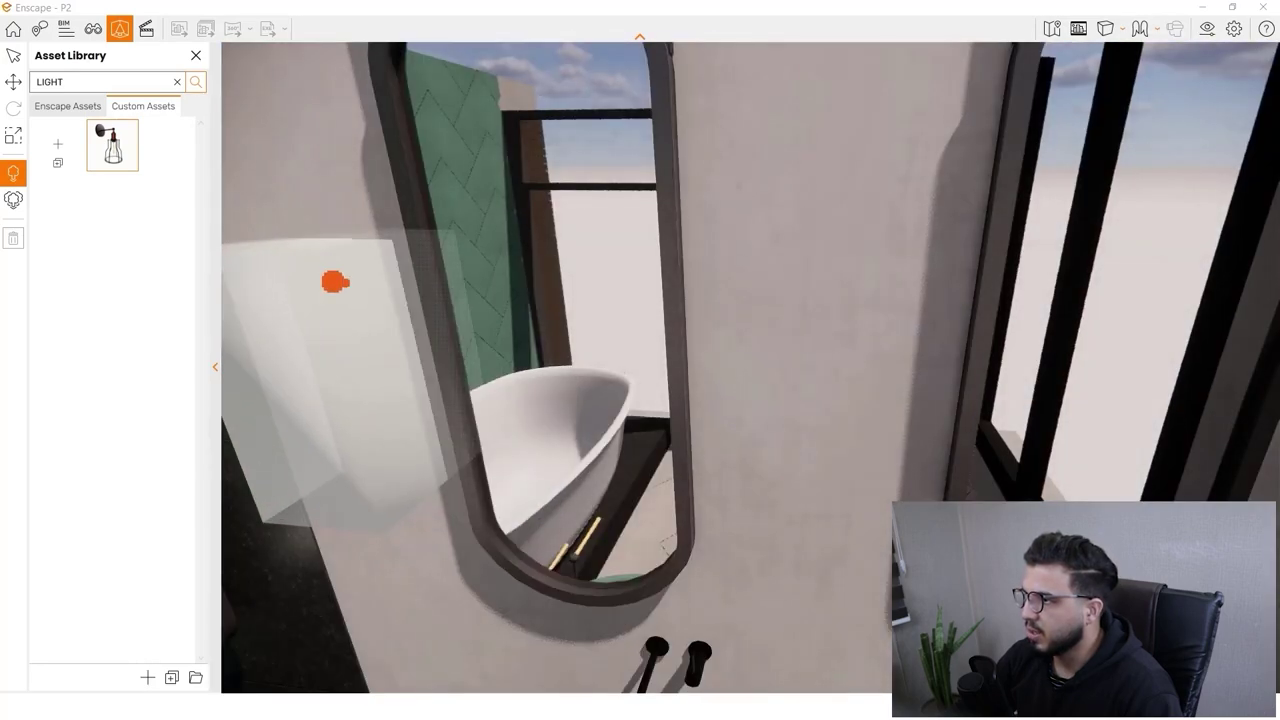
# Leave the Asset Library with the pending wall light placement applied to the model
pyautogui.press('Escape')
pyautogui.press('Escape')
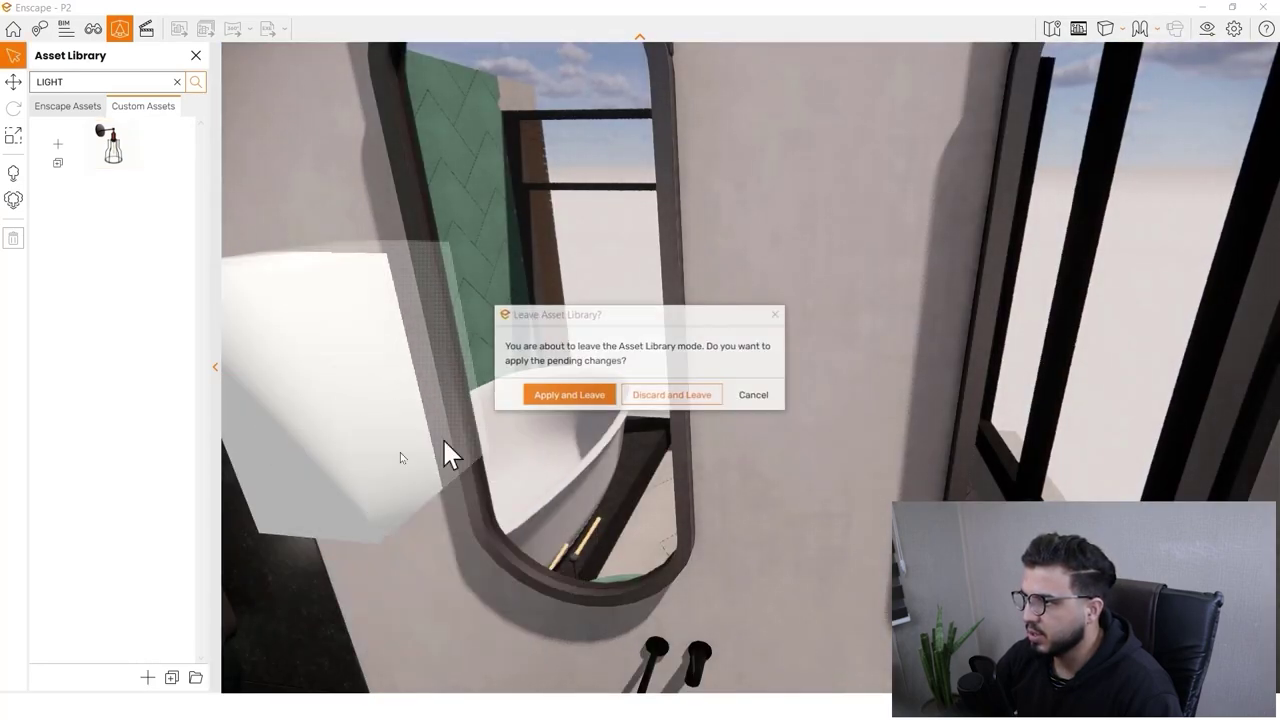
pyautogui.click(583, 401)
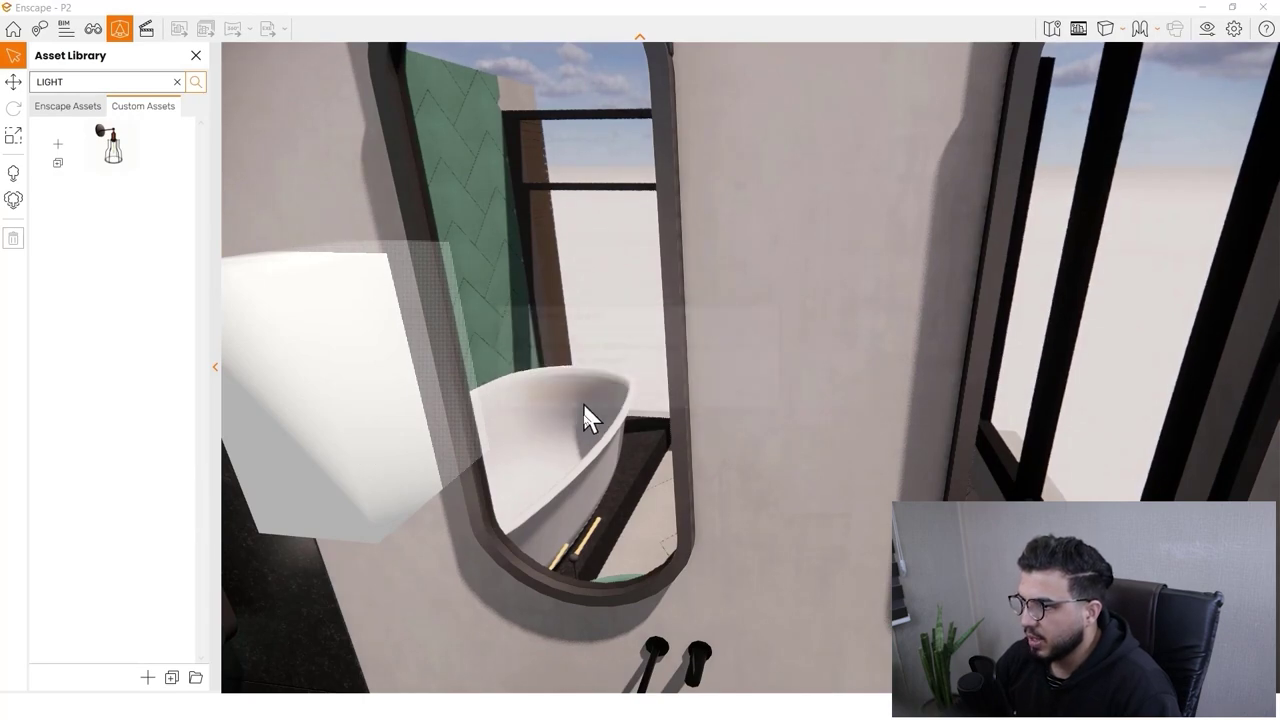
pyautogui.scroll(-4, 400, 449)
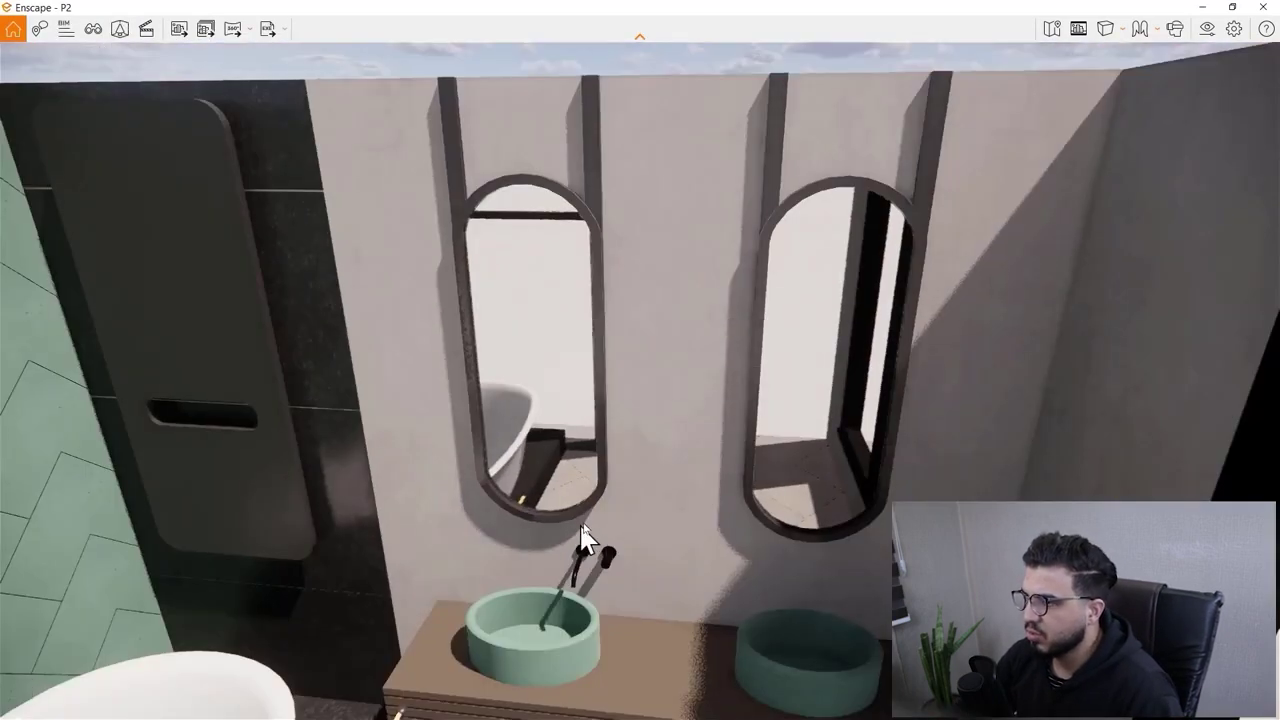
pyautogui.scroll(-3, 580, 520)
pyautogui.moveTo(580, 518)
pyautogui.mouseDown(button='right')
pyautogui.moveTo(614, 518)
pyautogui.moveTo(586, 526)
pyautogui.mouseUp(button='right')
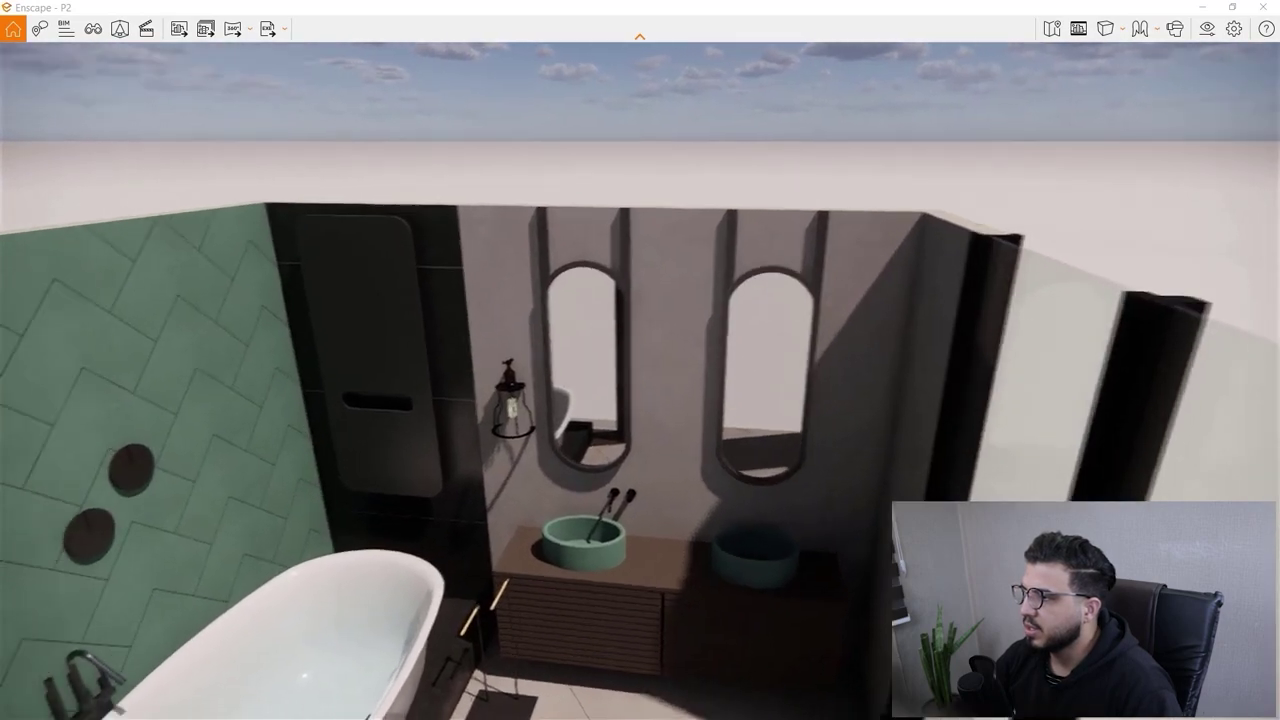
# Move the placed wall light out from the wall to a Z location of about 3.341 in the Asset Library
pyautogui.scroll(8, 458, 364)
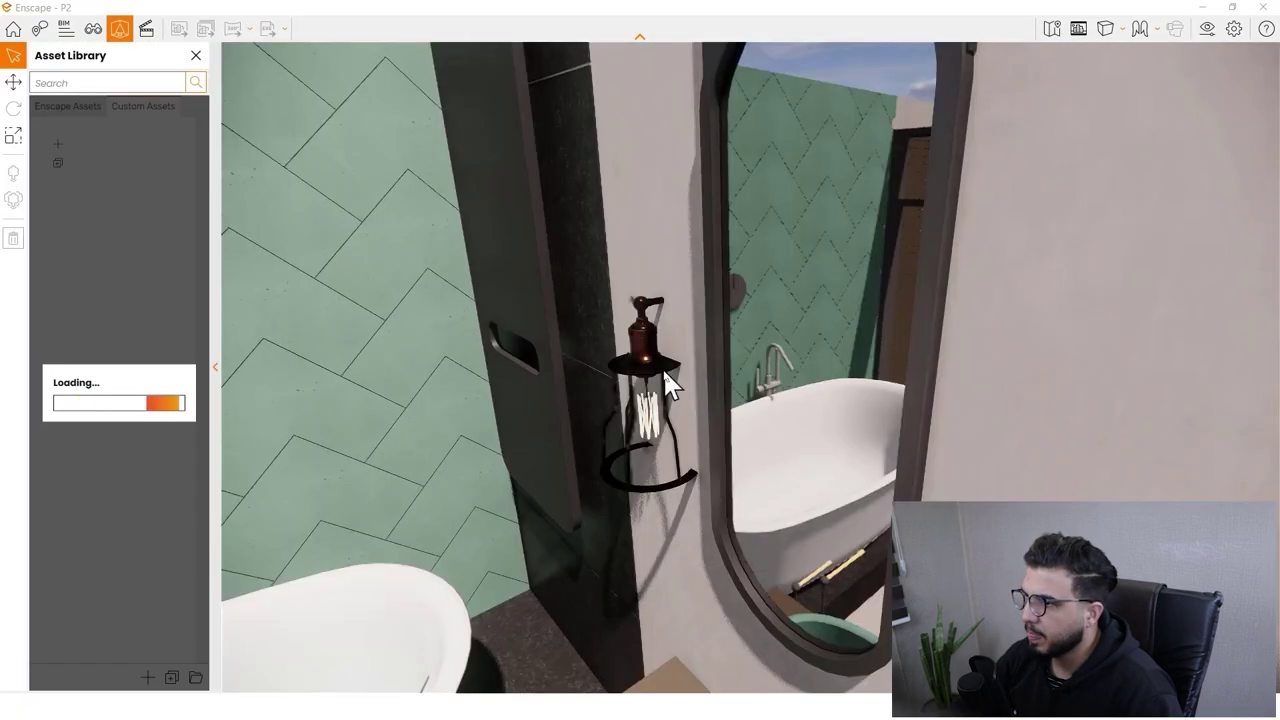
pyautogui.click(17, 83)
pyautogui.scroll(4, 694, 348)
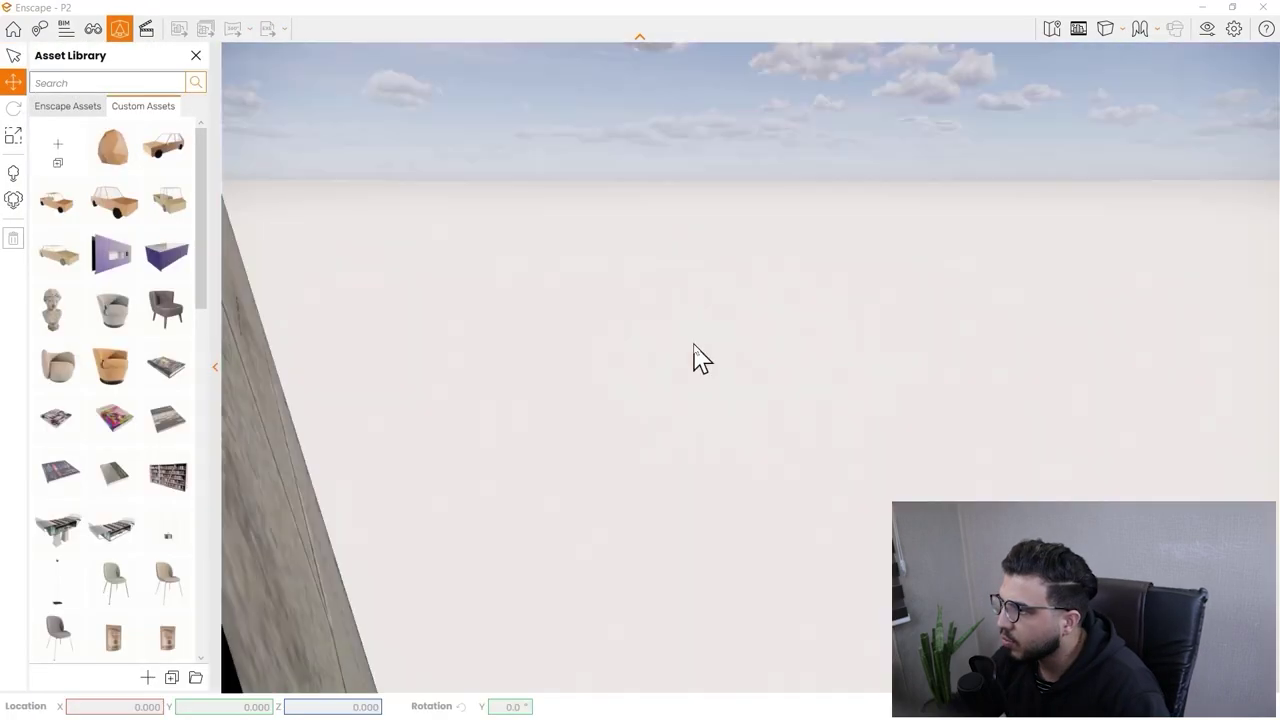
pyautogui.scroll(-3, 690, 370)
pyautogui.scroll(-3, 687, 378)
pyautogui.click(634, 391)
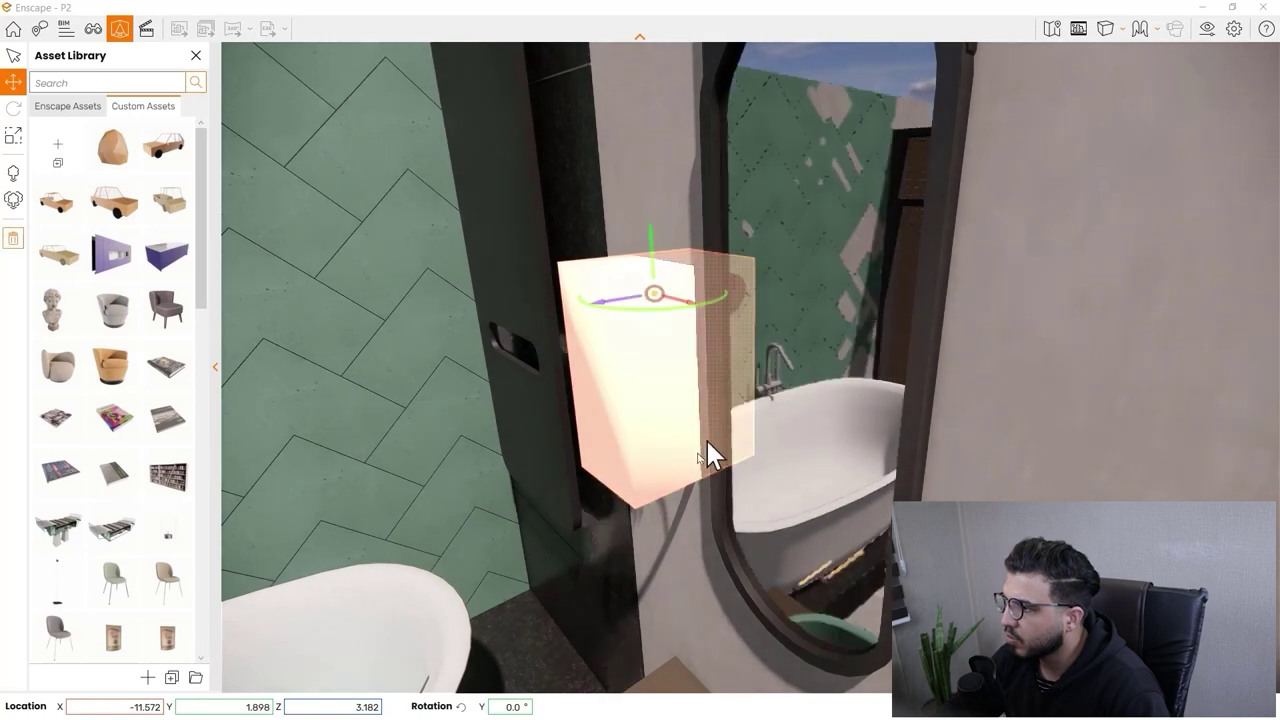
pyautogui.moveTo(600, 303); pyautogui.dragTo(522, 313)
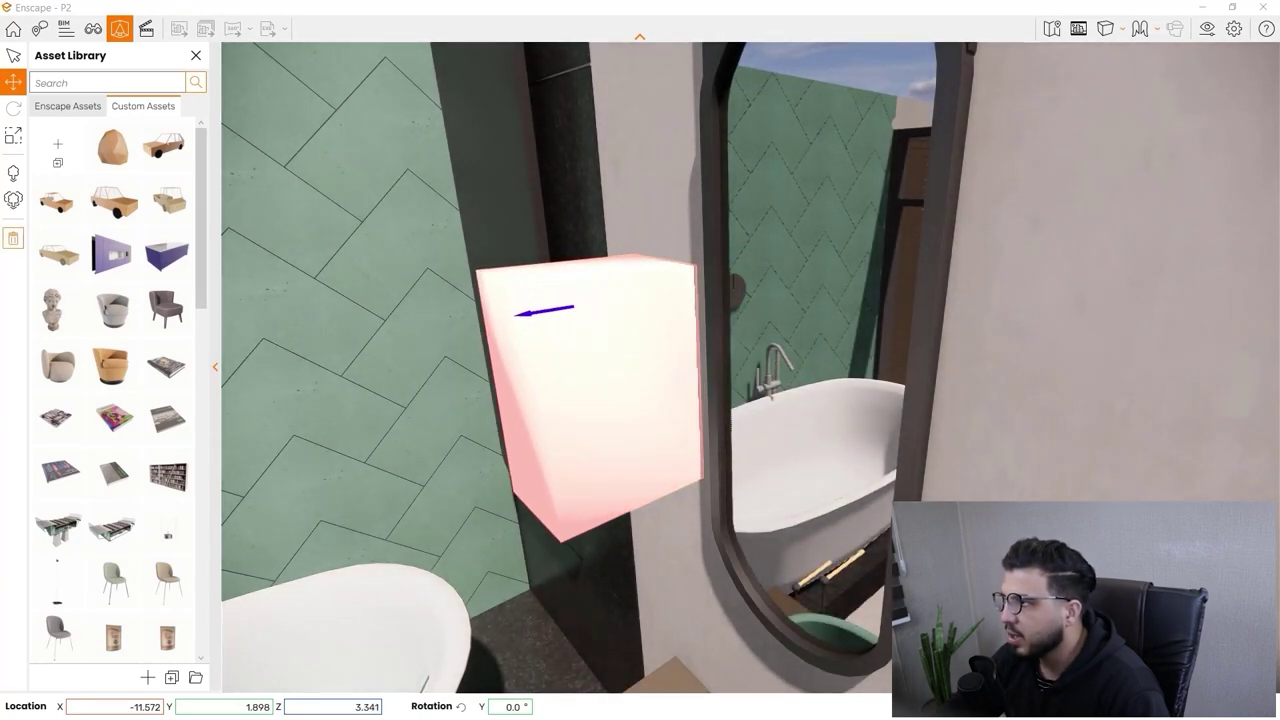
# Scale the wall light to about 59%, move it onto the light wall strip beside the first mirror, and apply the changes
pyautogui.click(20, 137)
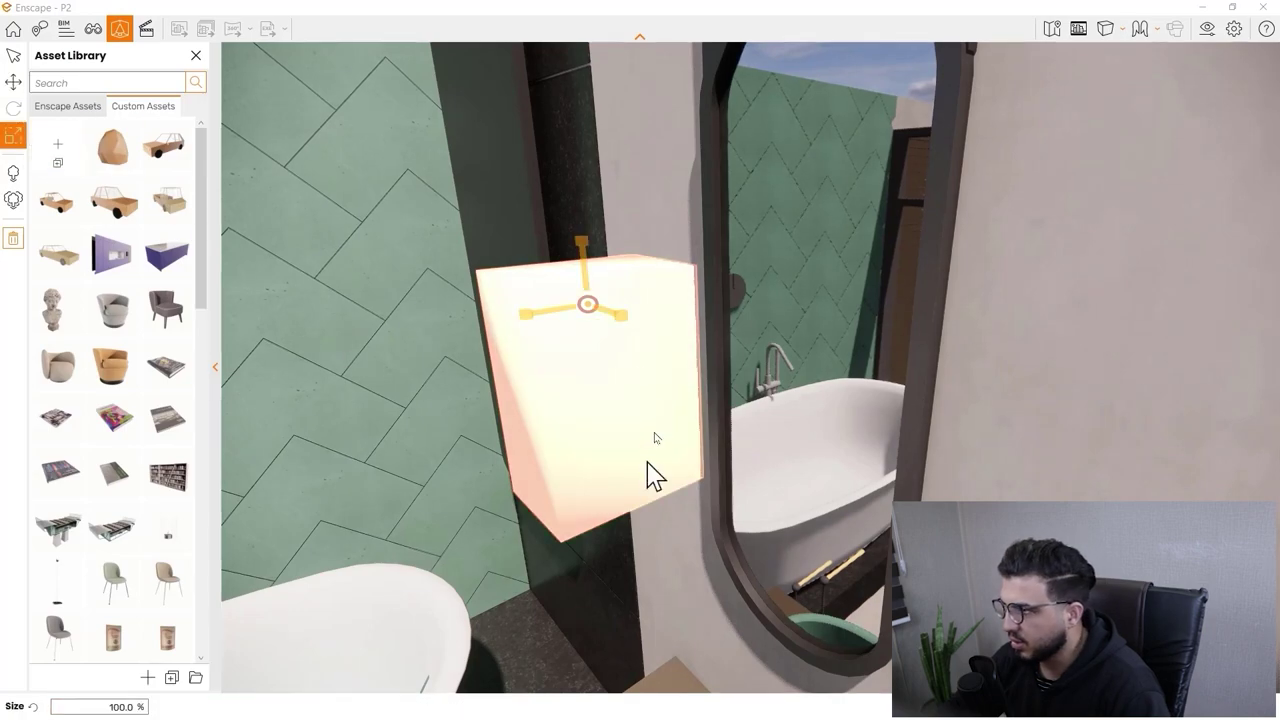
pyautogui.moveTo(590, 312); pyautogui.dragTo(589, 305)
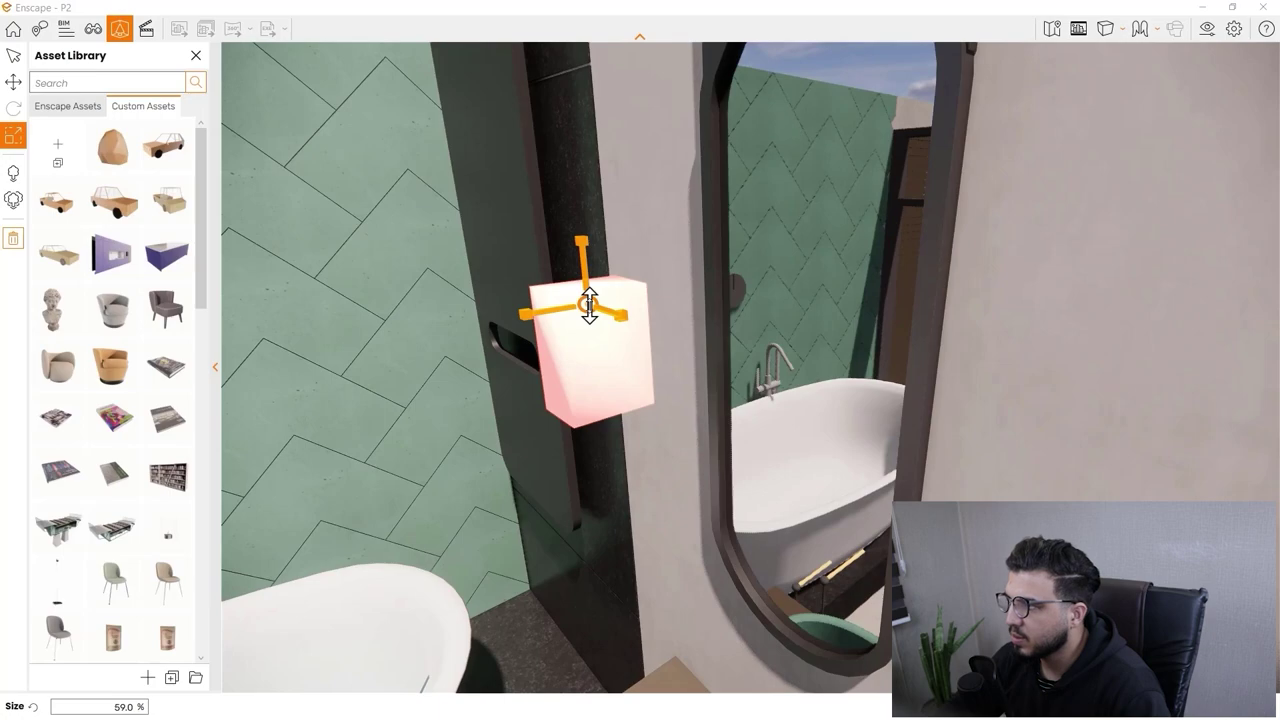
pyautogui.click(14, 82)
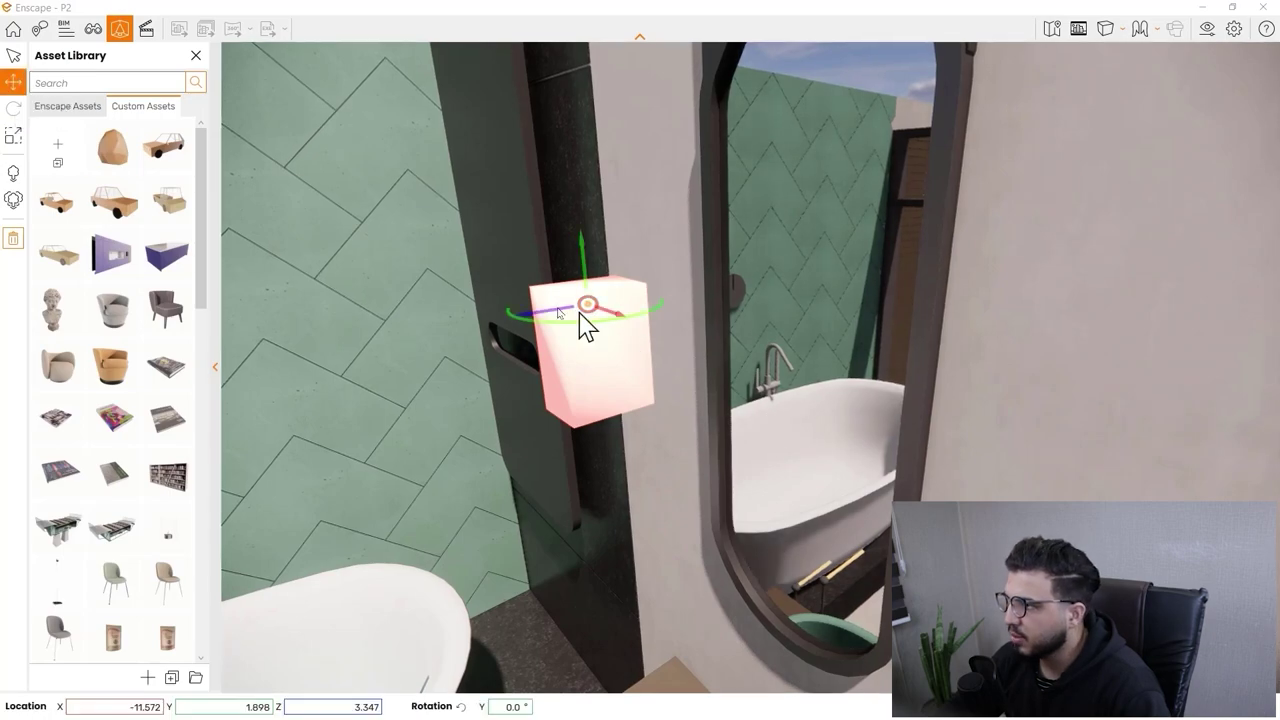
pyautogui.moveTo(560, 311); pyautogui.dragTo(603, 302)
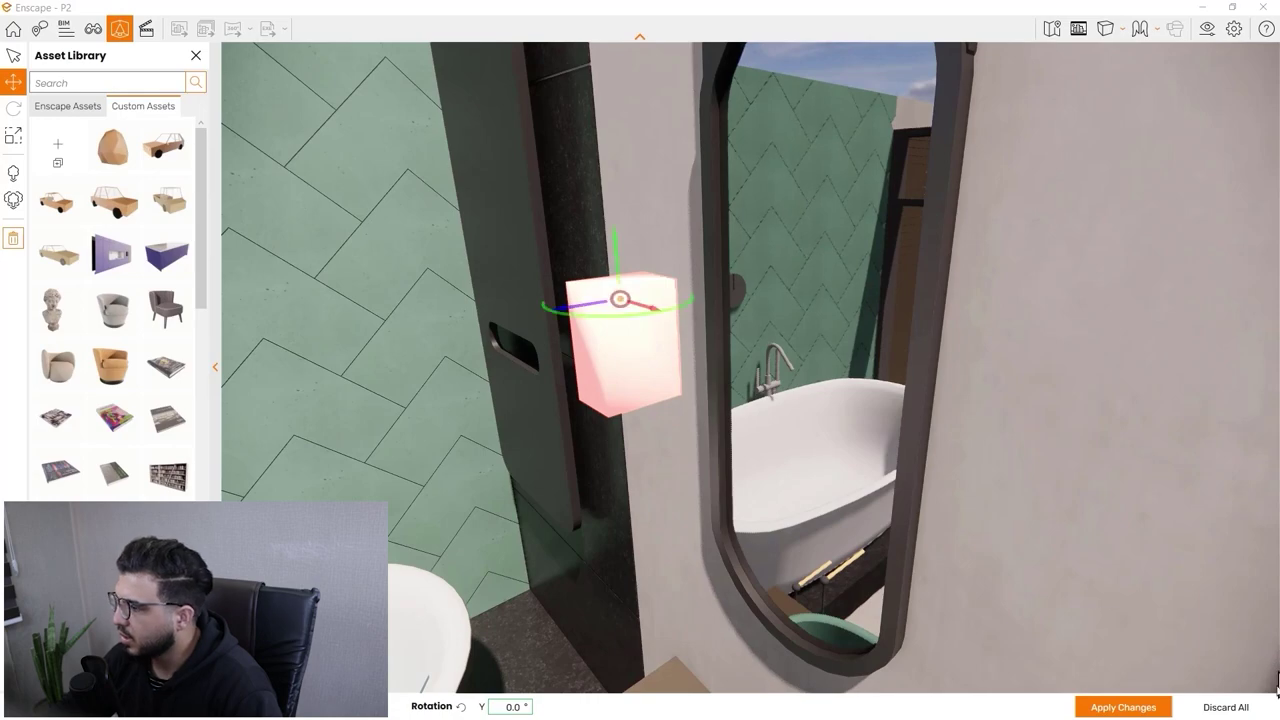
pyautogui.click(1155, 707)
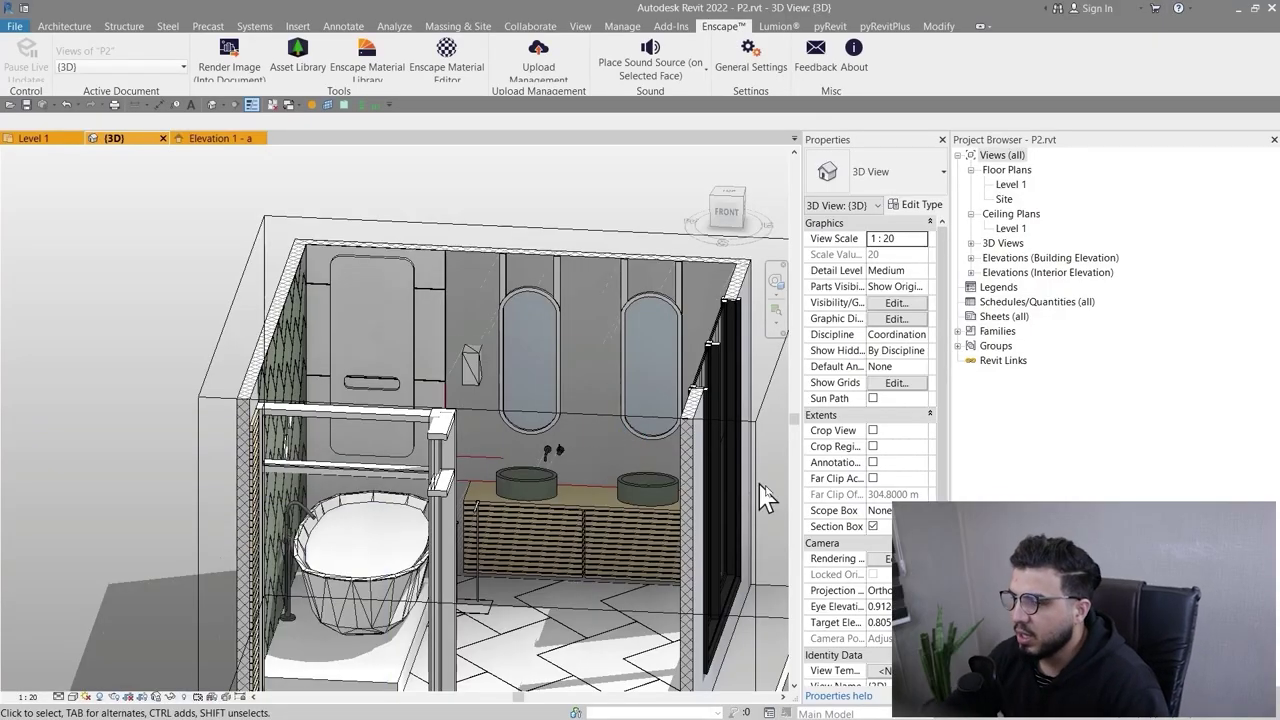
# Switch to the Enscape render and examine the placed wall light from below, up close and from a distance beside the mirrors
pyautogui.press('super')
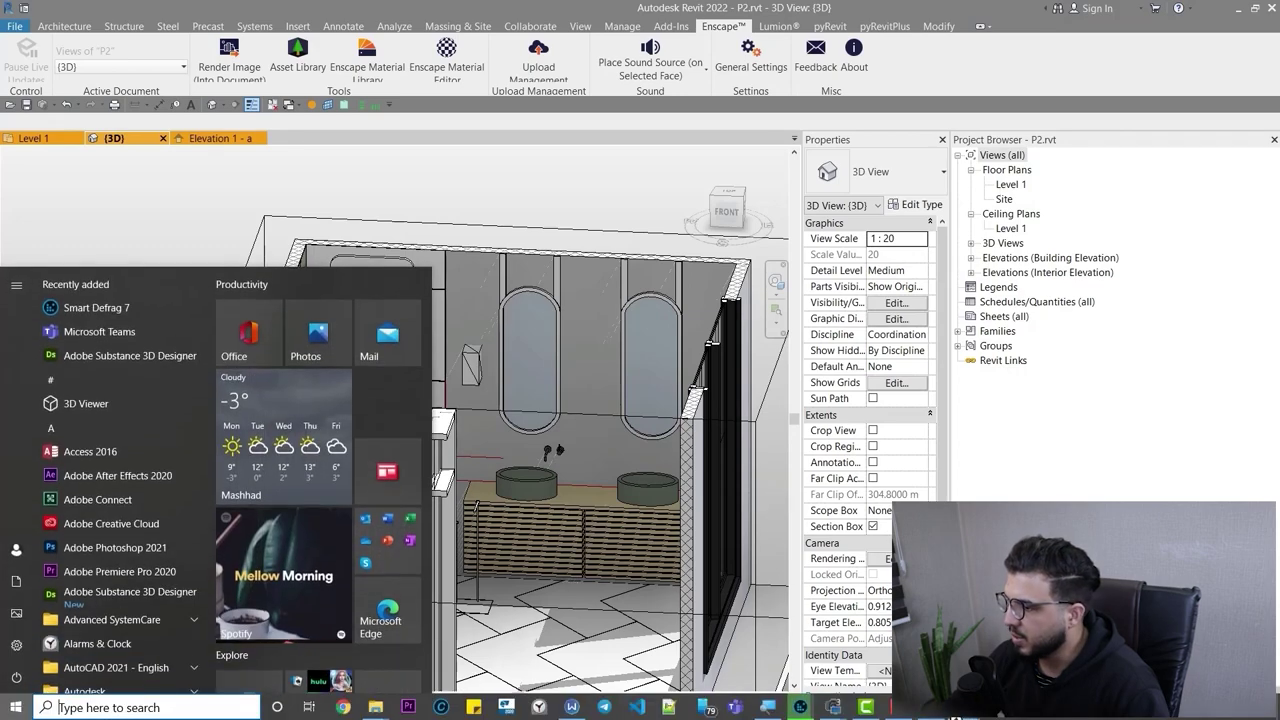
pyautogui.moveTo(933, 707)
pyautogui.click(992, 645)
pyautogui.moveTo(600, 397); pyautogui.dragTo(553, 400)
pyautogui.press('w')
pyautogui.press('s')
pyautogui.press('s')
pyautogui.moveTo(553, 400); pyautogui.dragTo(586, 340, button='right')
pyautogui.press('w')
pyautogui.press('s')
pyautogui.press('w')
pyautogui.moveTo(586, 340); pyautogui.dragTo(537, 247)
pyautogui.press('s')
pyautogui.press('w')
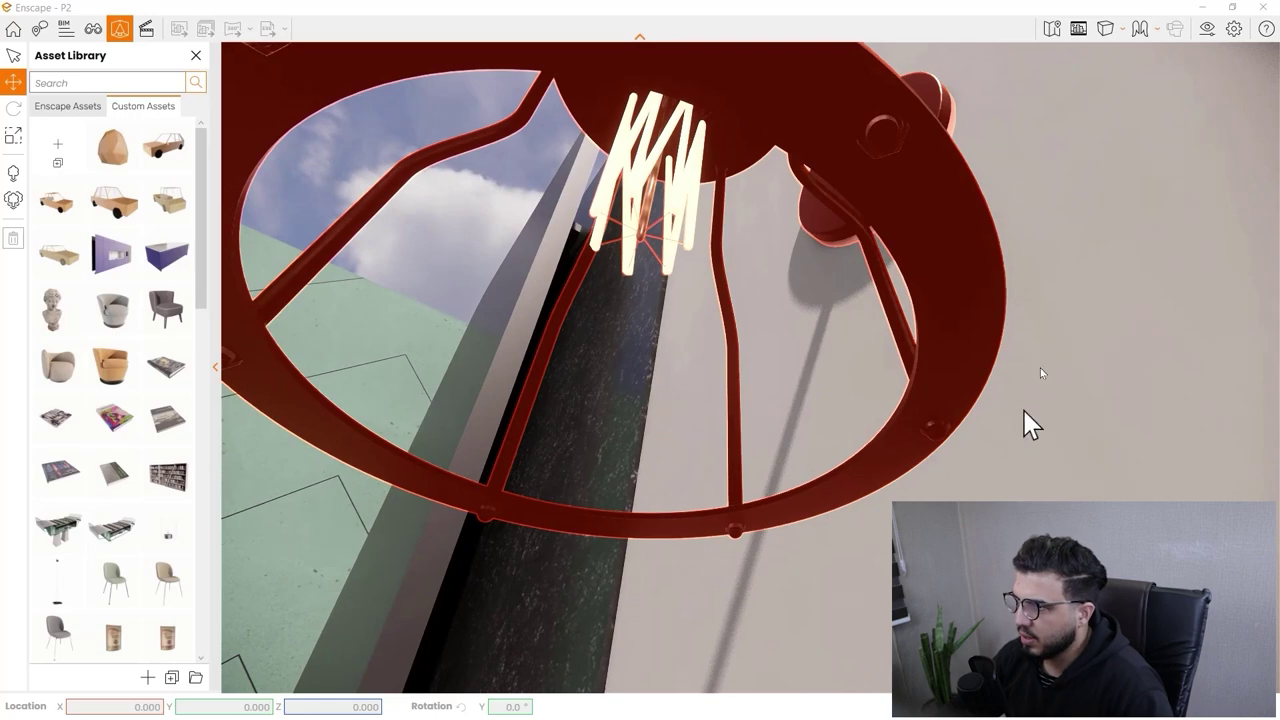
pyautogui.moveTo(1090, 242); pyautogui.dragTo(1086, 200)
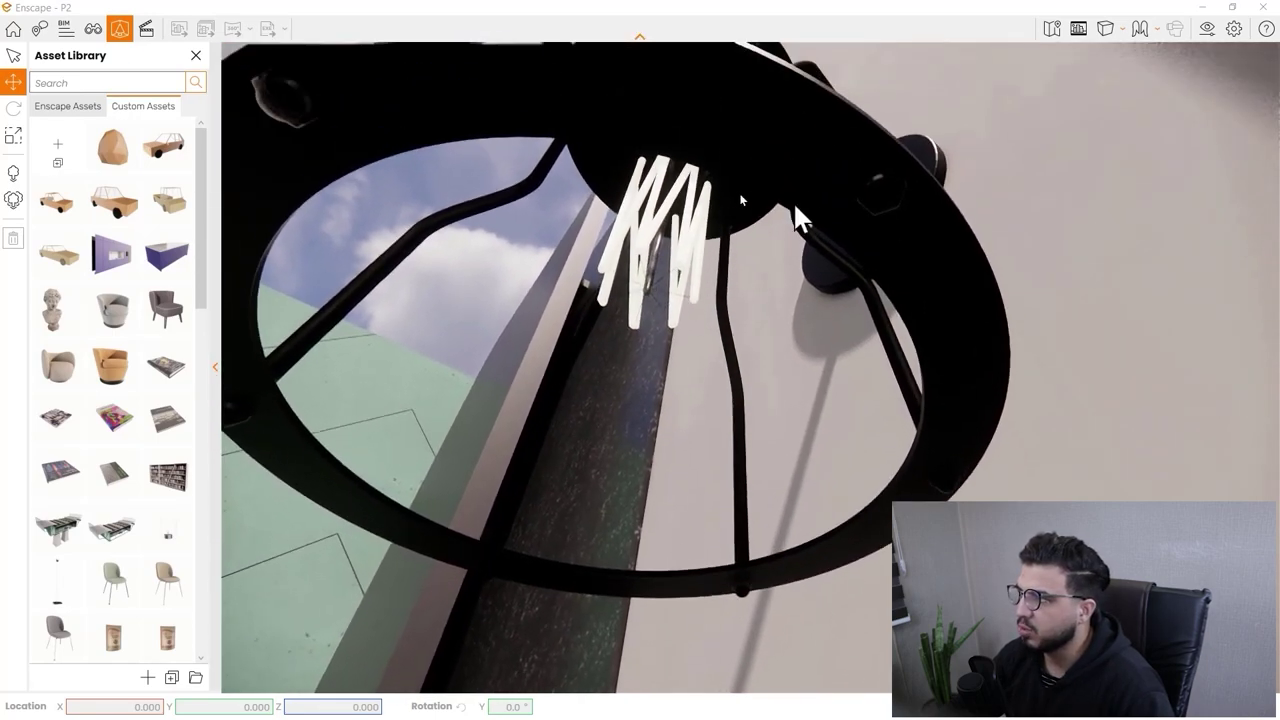
pyautogui.scroll(-5, 980, 150)
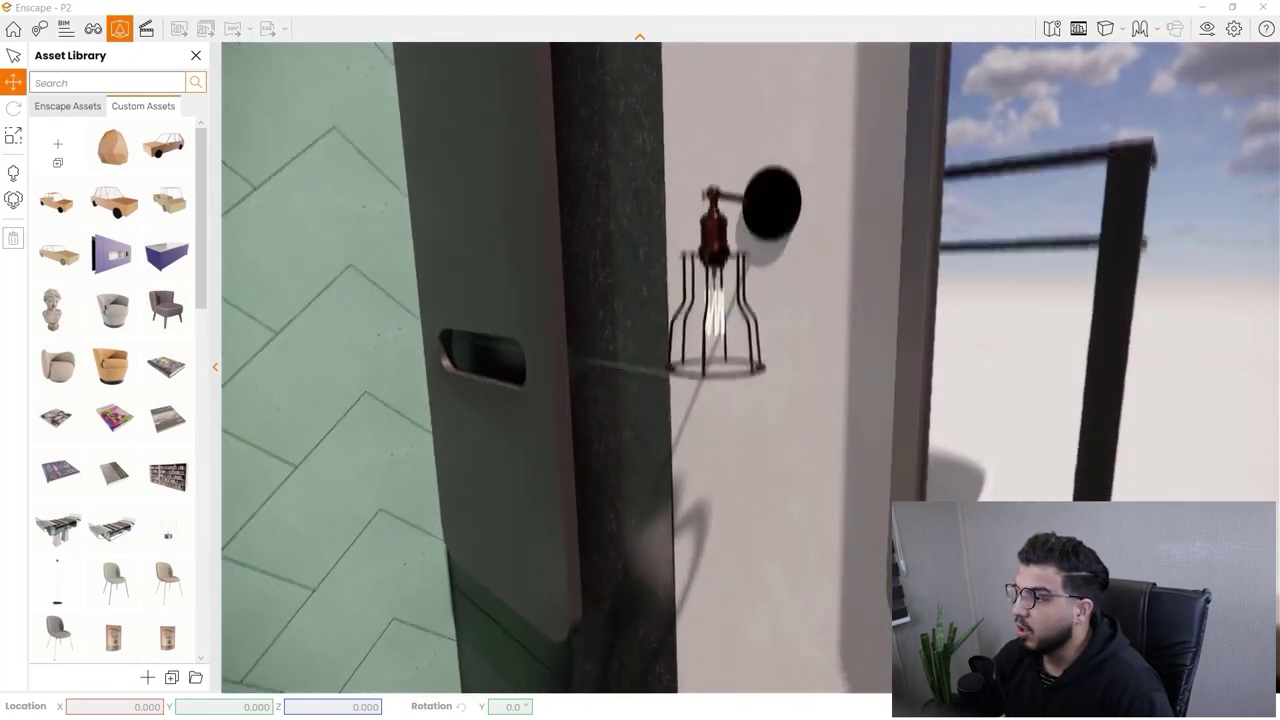
pyautogui.moveTo(960, 112); pyautogui.dragTo(899, 128)
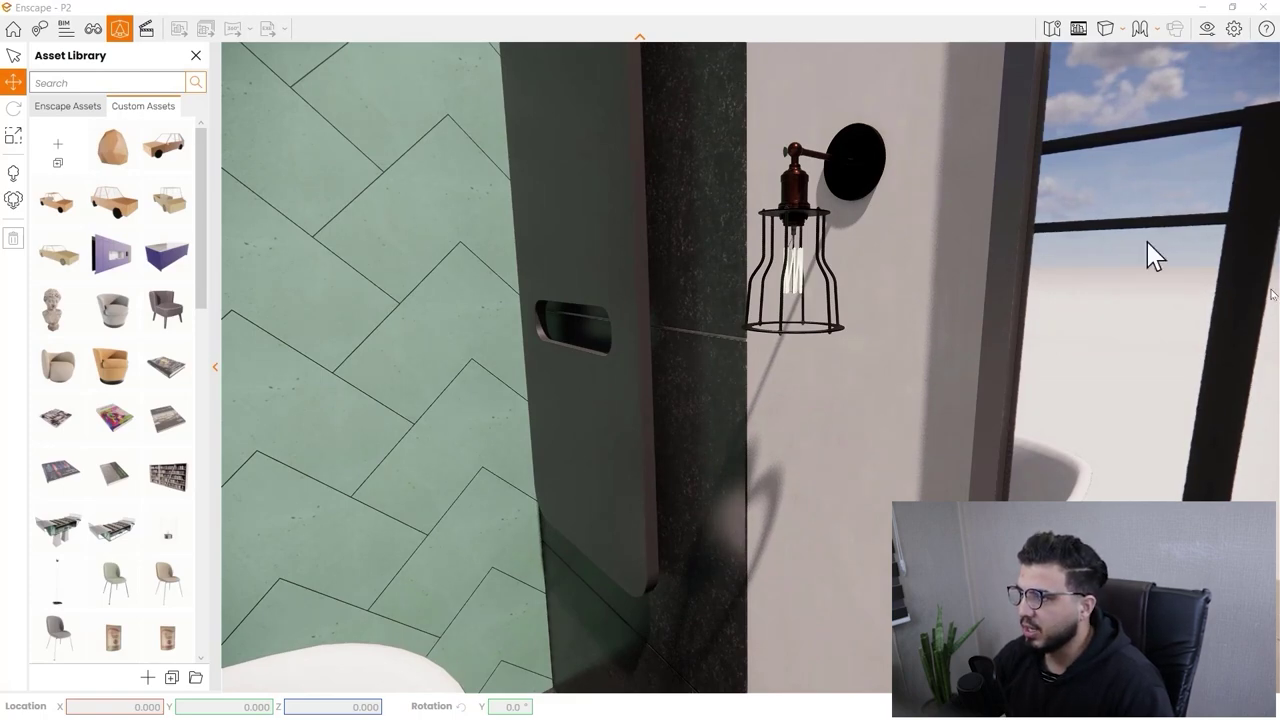
pyautogui.moveTo(882, 433); pyautogui.dragTo(440, 356)
pyautogui.scroll(-5, 440, 356)
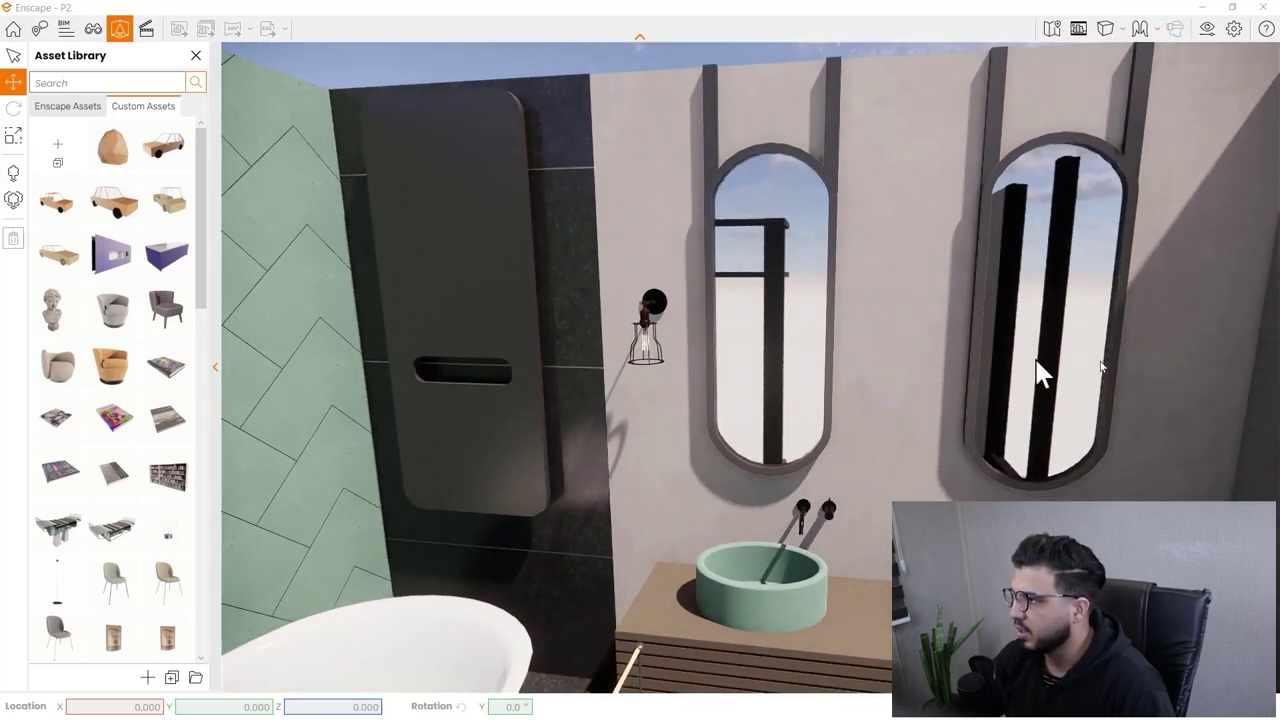
pyautogui.moveTo(912, 443)
pyautogui.mouseDown()
pyautogui.moveTo(986, 382)
pyautogui.moveTo(968, 240)
pyautogui.moveTo(950, 520)
pyautogui.moveTo(918, 443)
pyautogui.mouseUp()
pyautogui.press('w')
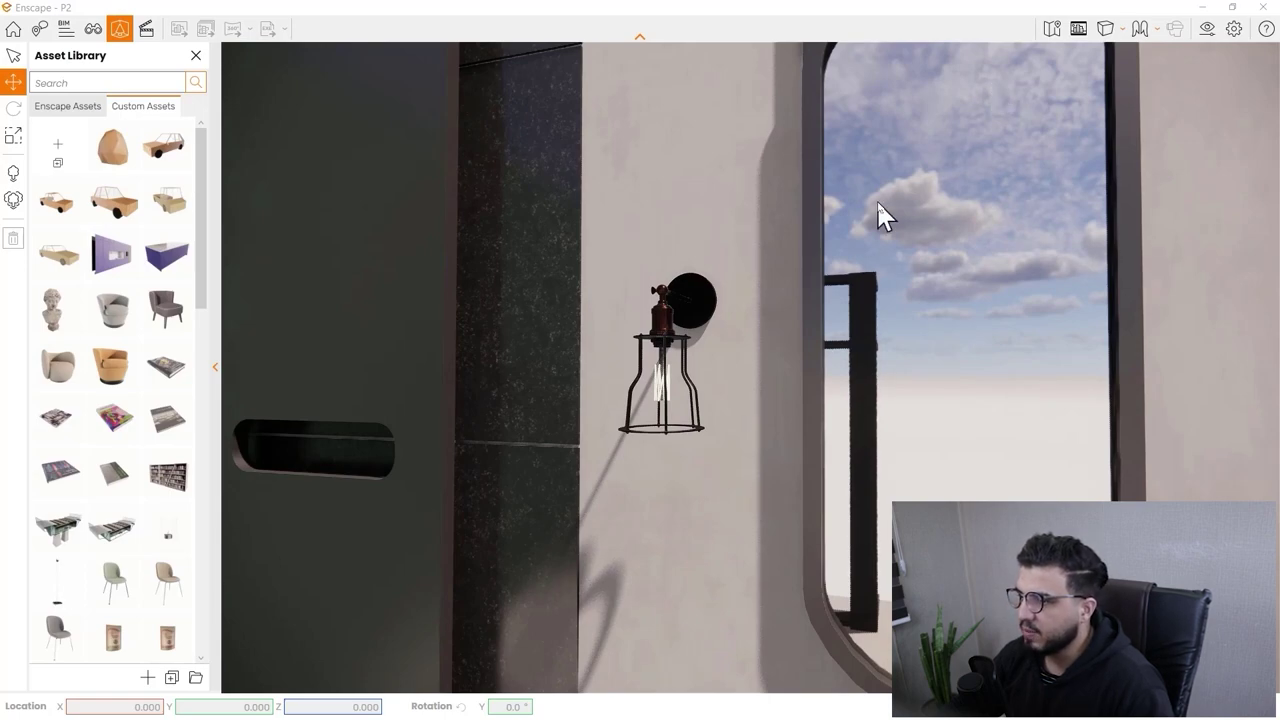
pyautogui.click(1224, 9)
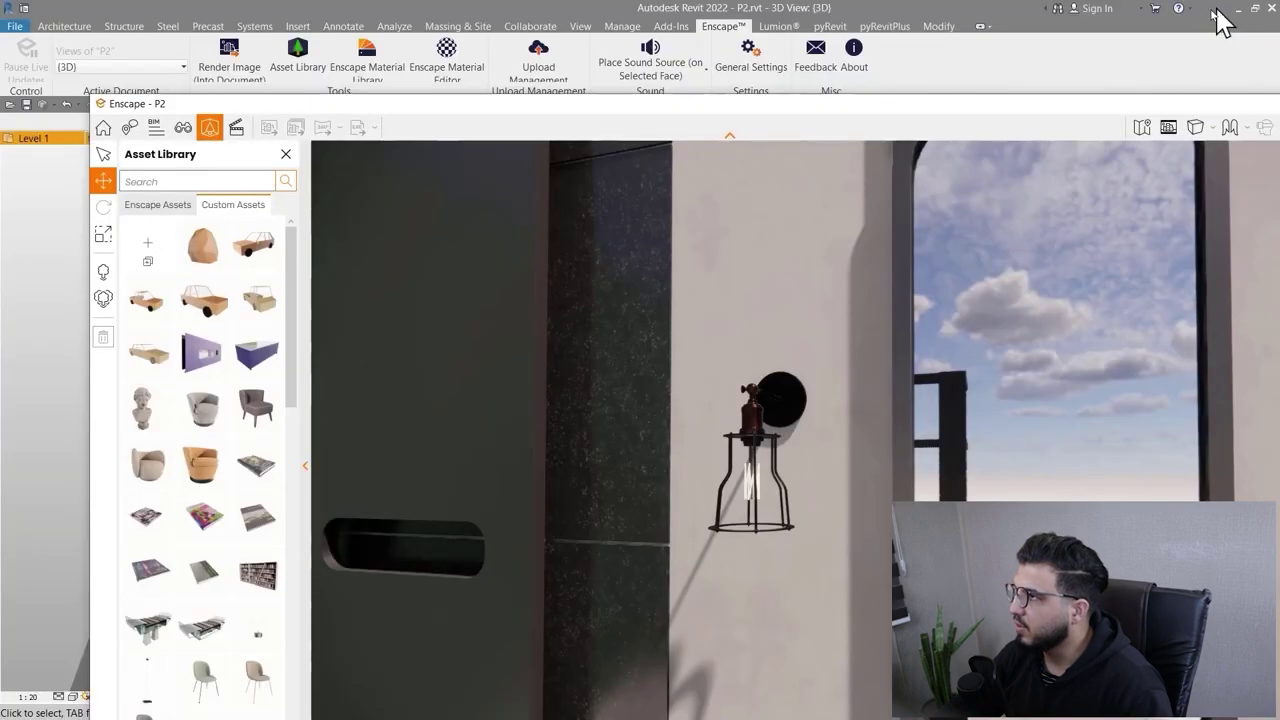
pyautogui.moveTo(1172, 112); pyautogui.dragTo(857, 124)
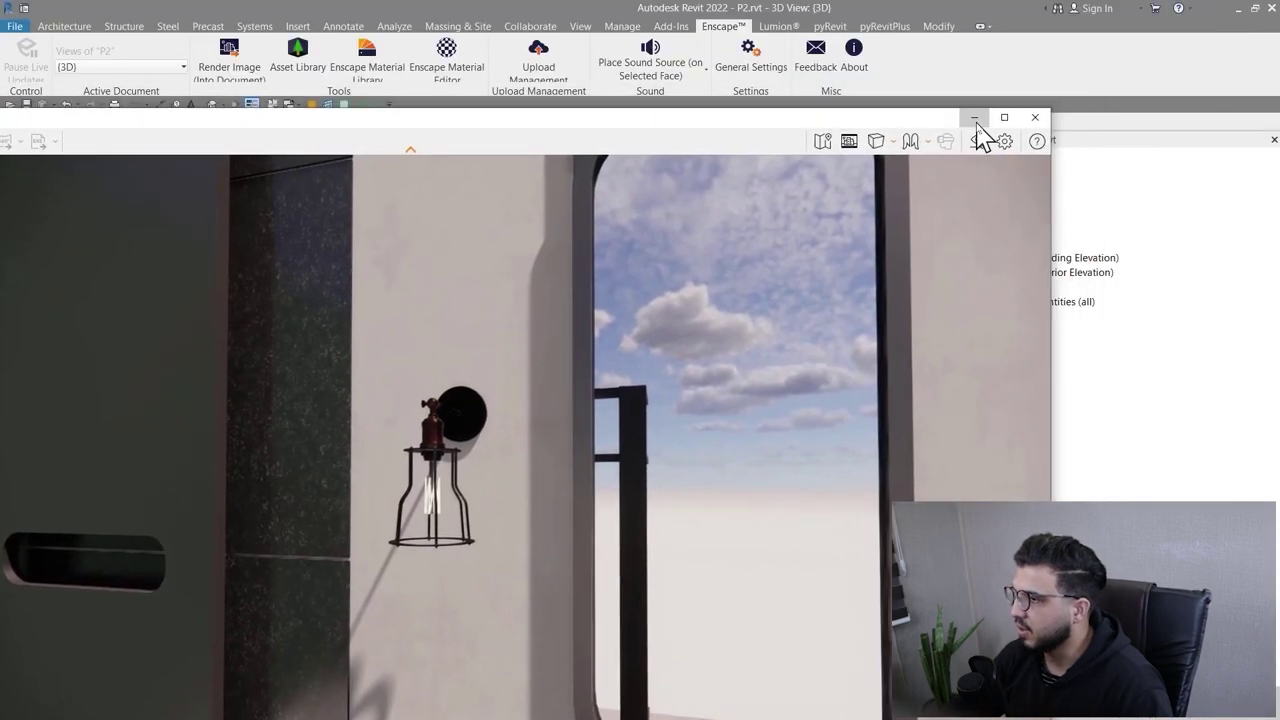
pyautogui.click(976, 121)
pyautogui.press('super')
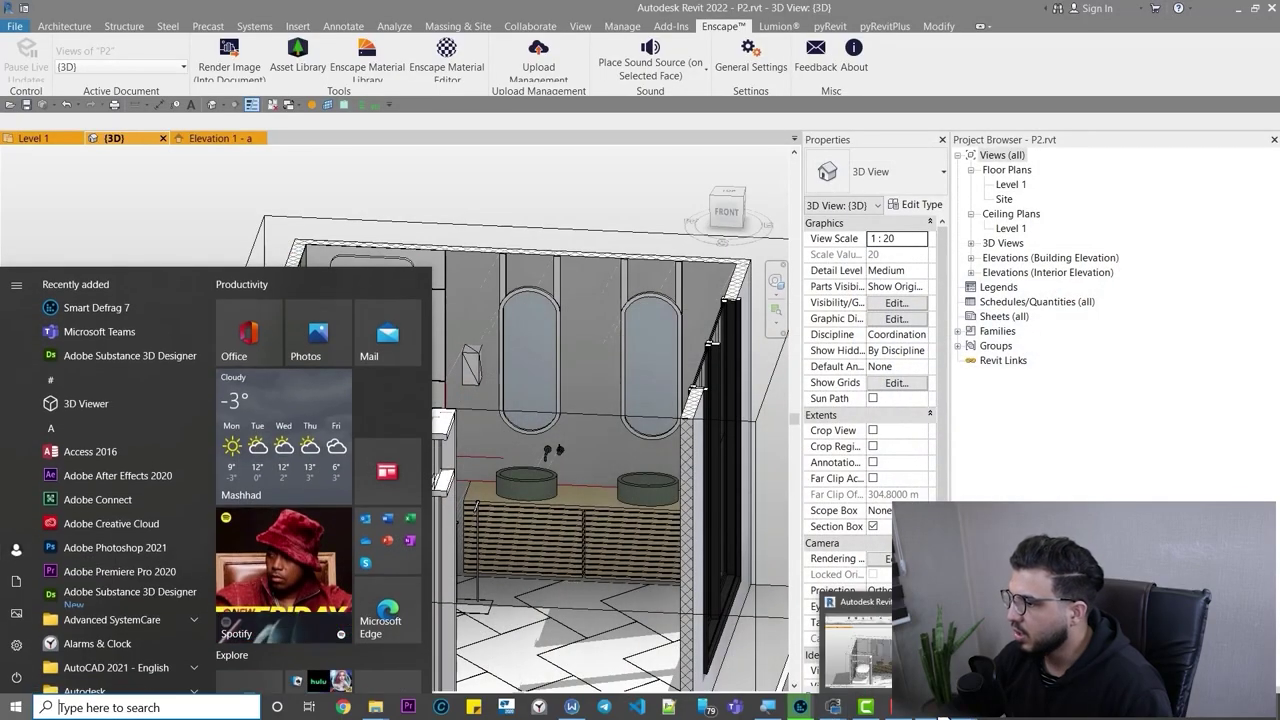
pyautogui.click(932, 706)
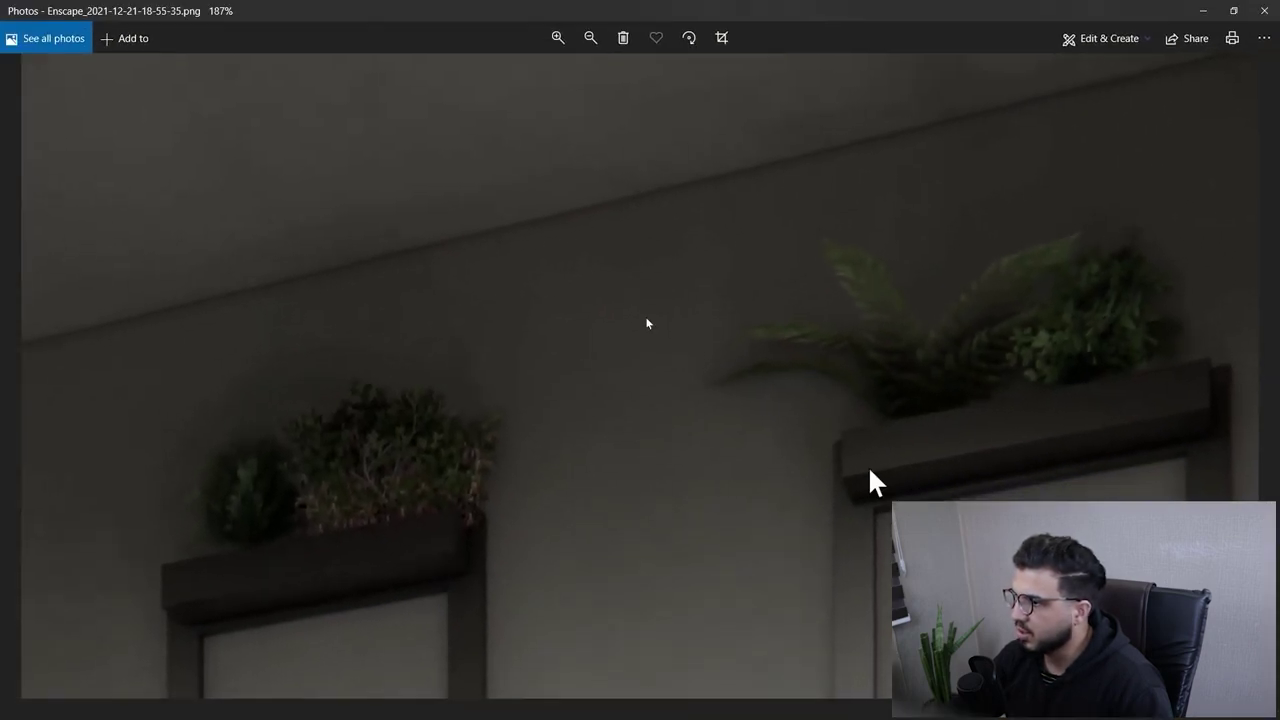
pyautogui.moveTo(868, 465); pyautogui.dragTo(566, 307)
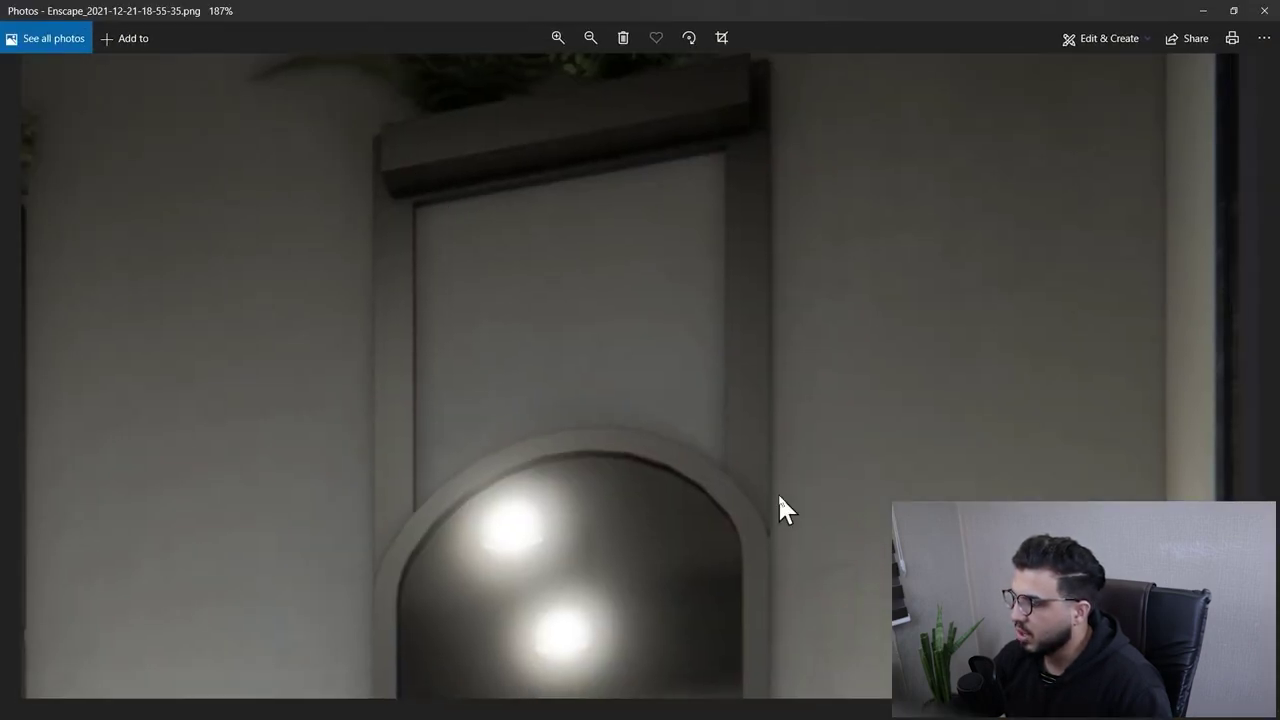
pyautogui.scroll(-3, 777, 492)
pyautogui.scroll(-3, 779, 498)
pyautogui.moveTo(903, 468); pyautogui.dragTo(898, 107)
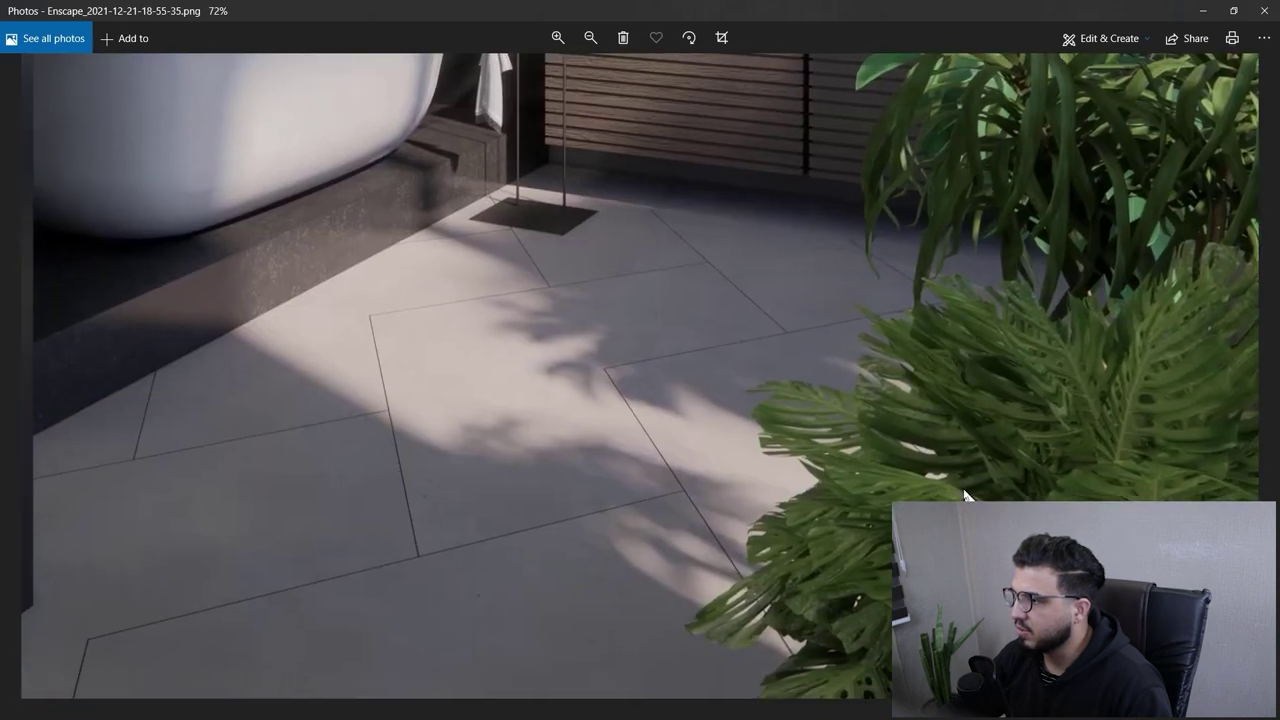
pyautogui.moveTo(945, 524); pyautogui.dragTo(940, 476)
pyautogui.moveTo(1024, 409); pyautogui.dragTo(992, 431)
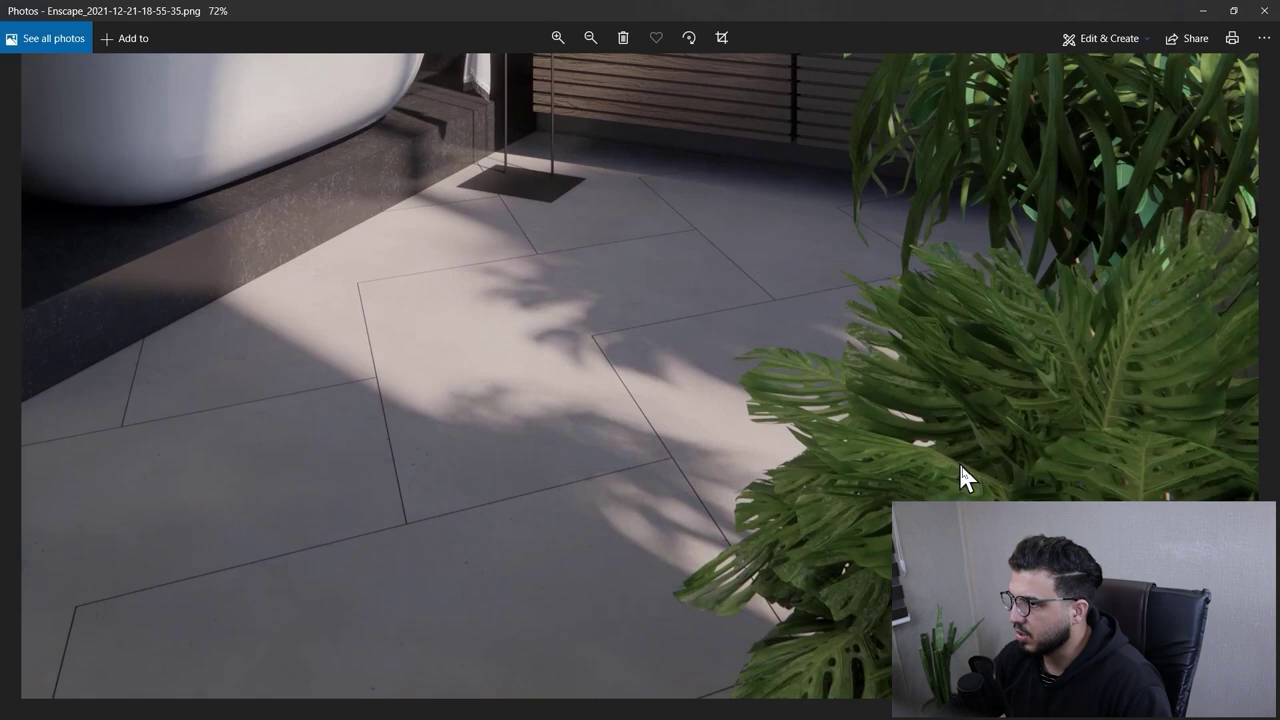
pyautogui.scroll(4, 909, 360)
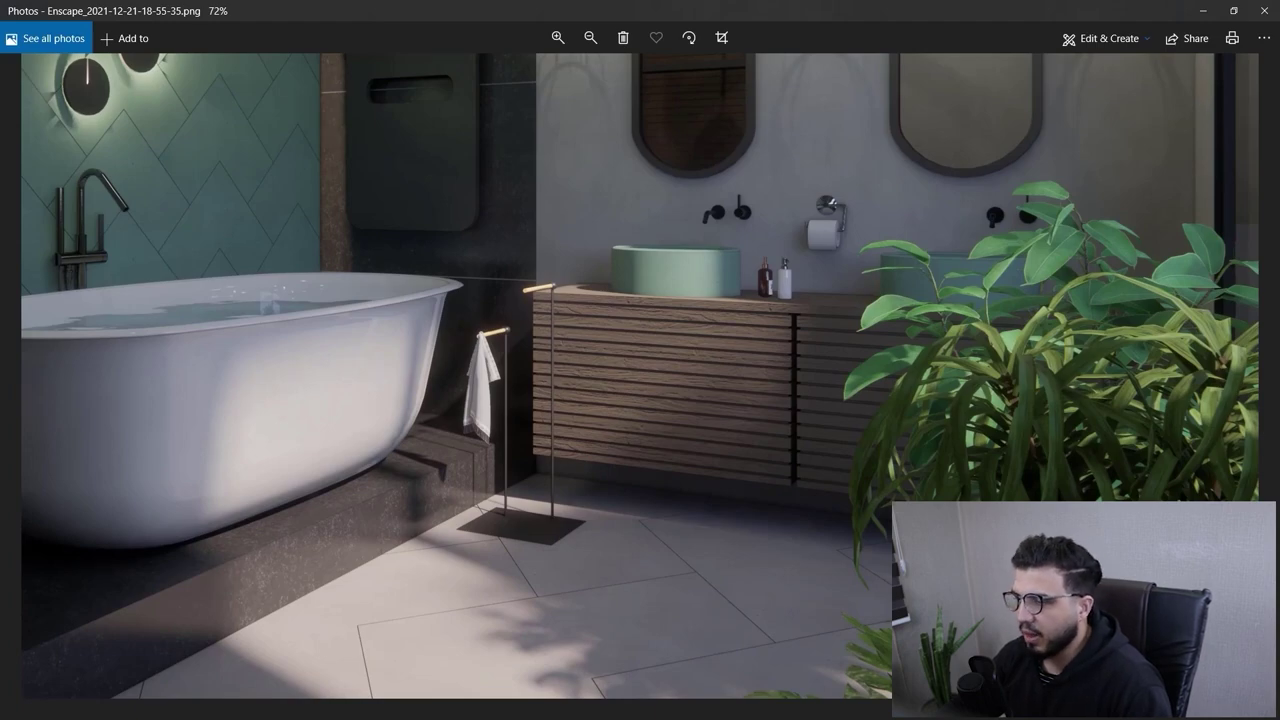
pyautogui.moveTo(701, 420); pyautogui.dragTo(880, 494)
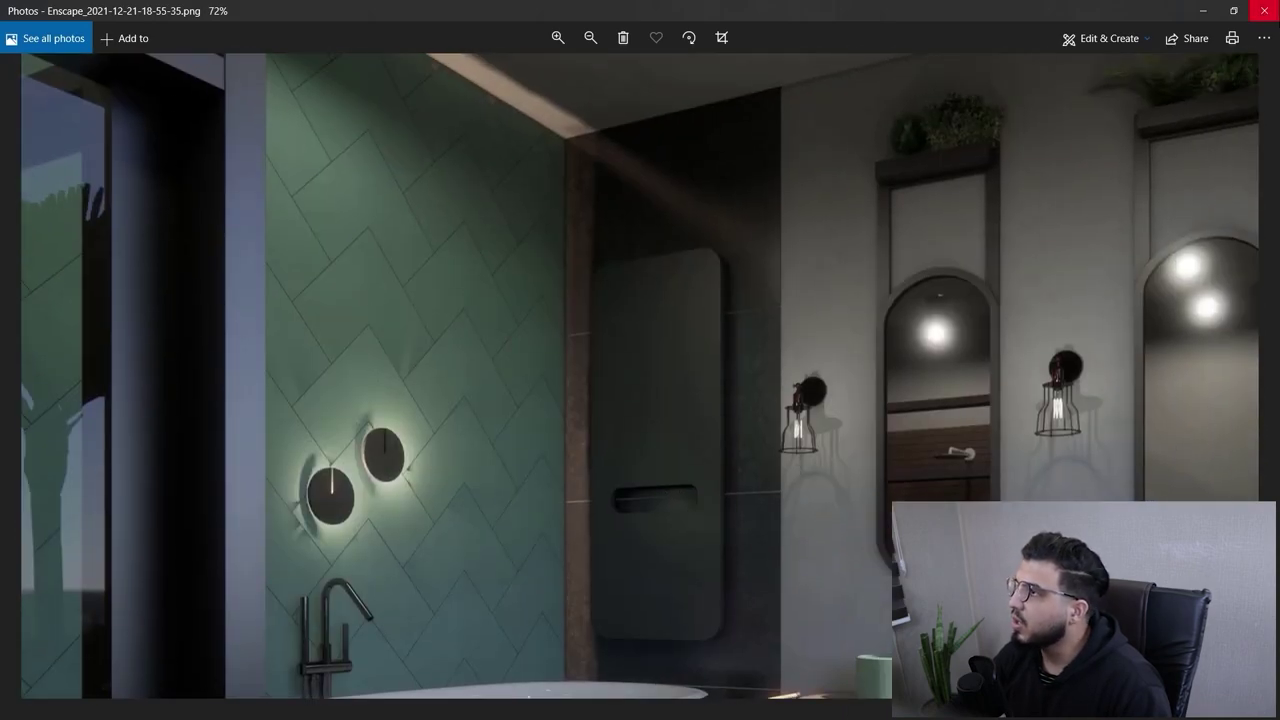
pyautogui.click(1264, 10)
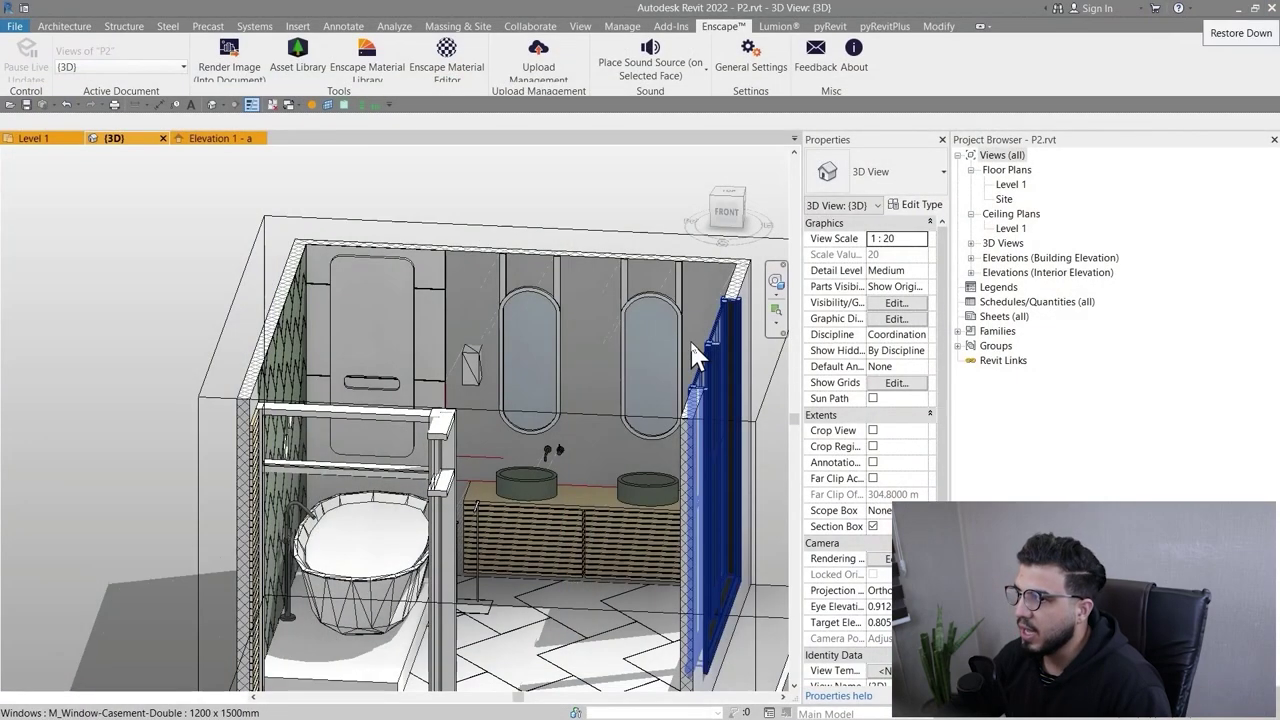
# Switch to the finished Bathroom in Revit.rvt model and examine the two Palm 13 trees outside the window
pyautogui.moveTo(648, 308); pyautogui.dragTo(600, 283, button='middle')
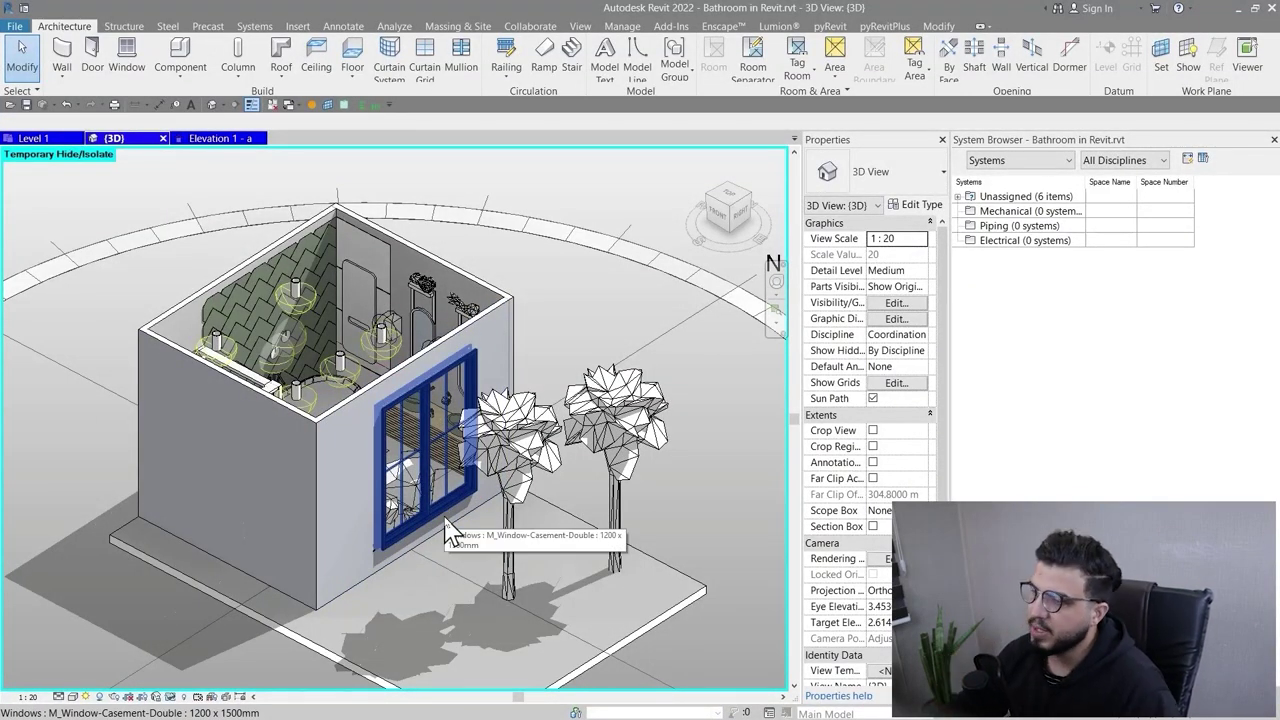
pyautogui.scroll(3, 466, 557)
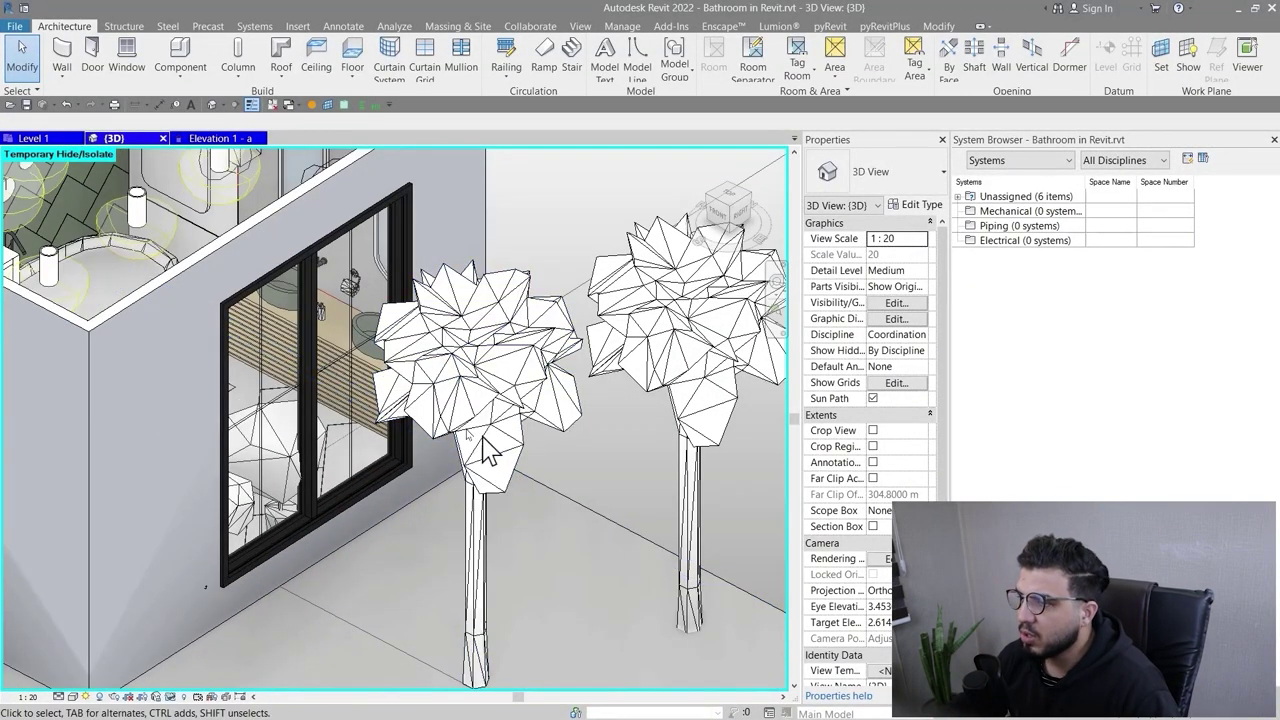
pyautogui.scroll(2, 665, 527)
pyautogui.moveTo(665, 527); pyautogui.dragTo(600, 567, button='middle')
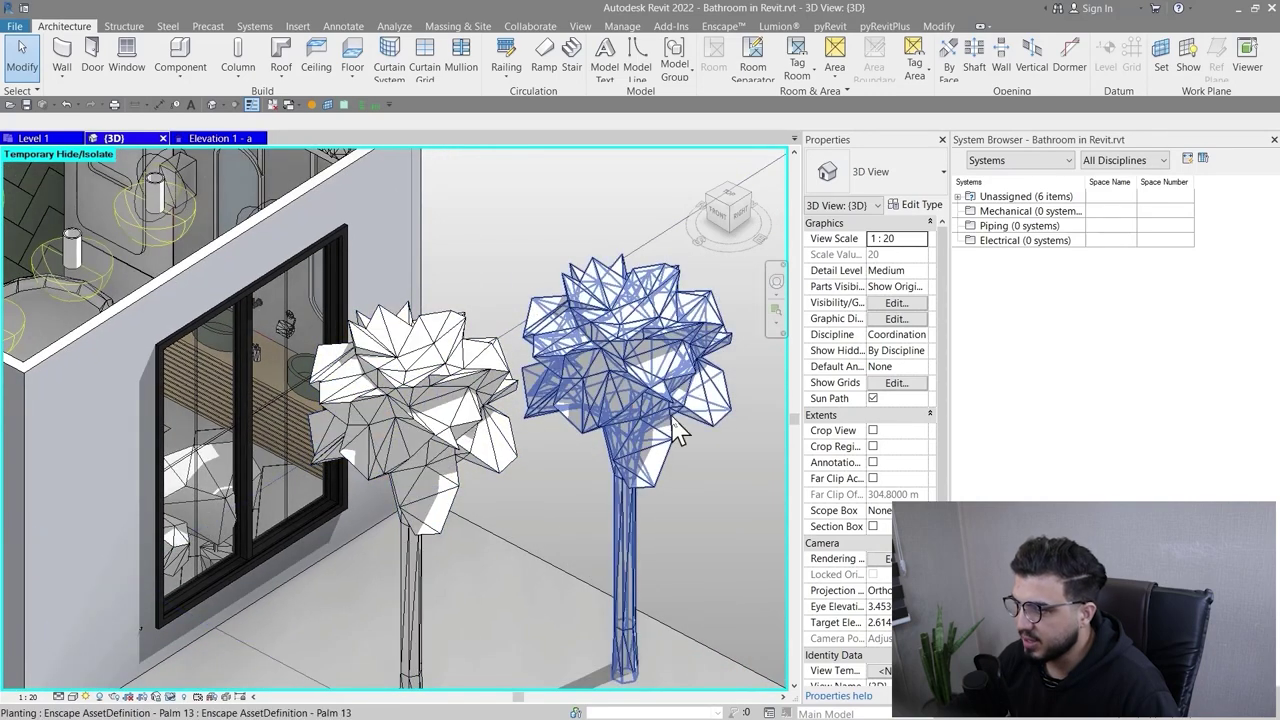
# Examine the tree shadows on the floor and the plants in the Photos reference render, and compare them with the palms in Revit
pyautogui.press('super')
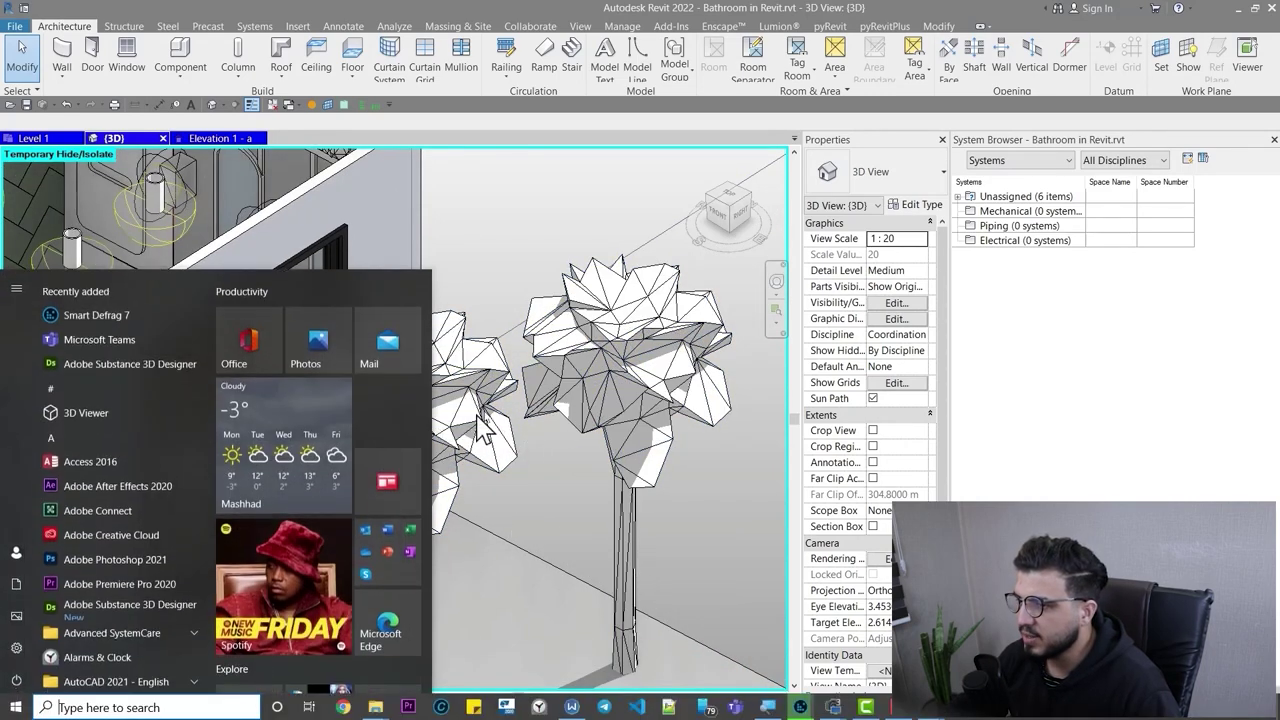
pyautogui.moveTo(776, 712)
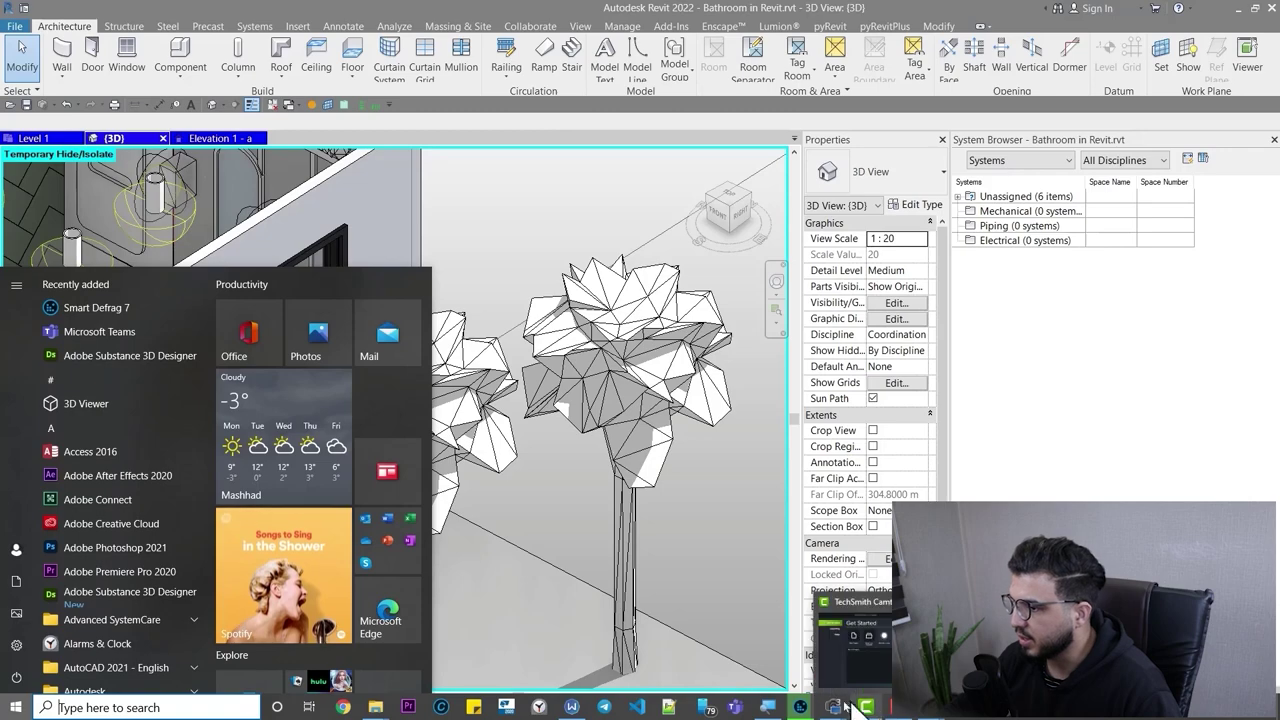
pyautogui.press('super')
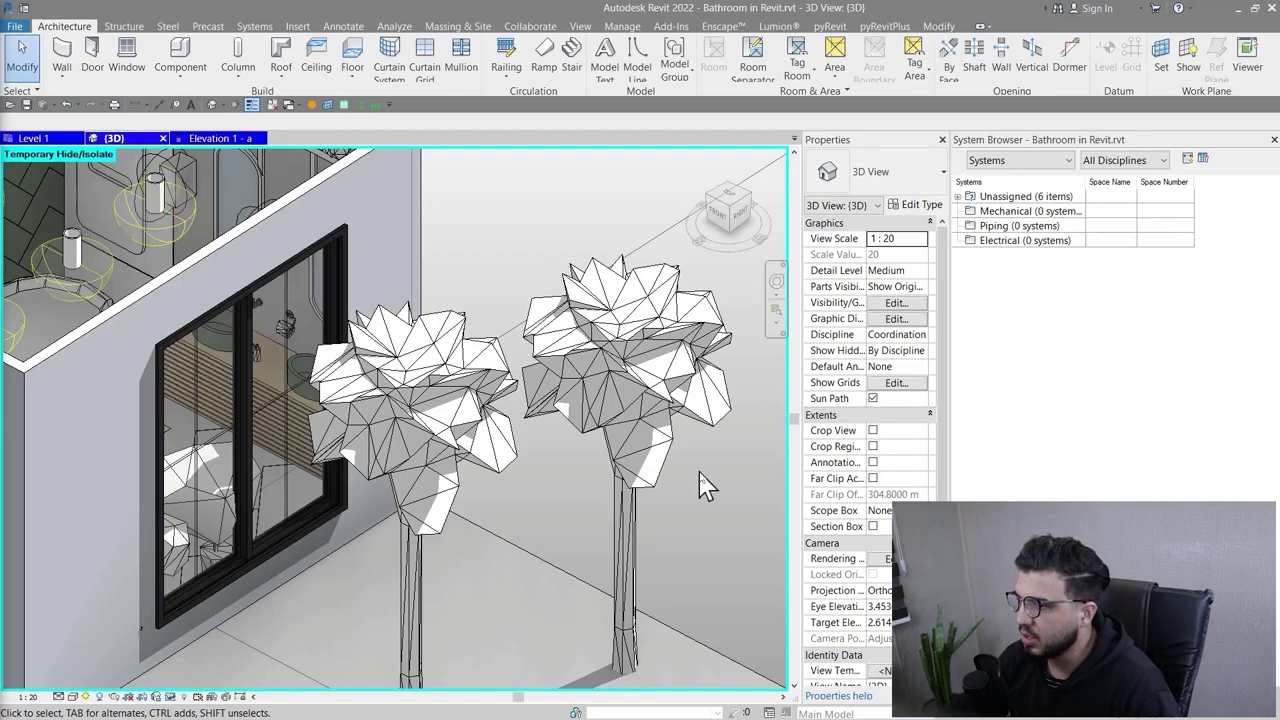
pyautogui.hotkey('alt', 'Tab')
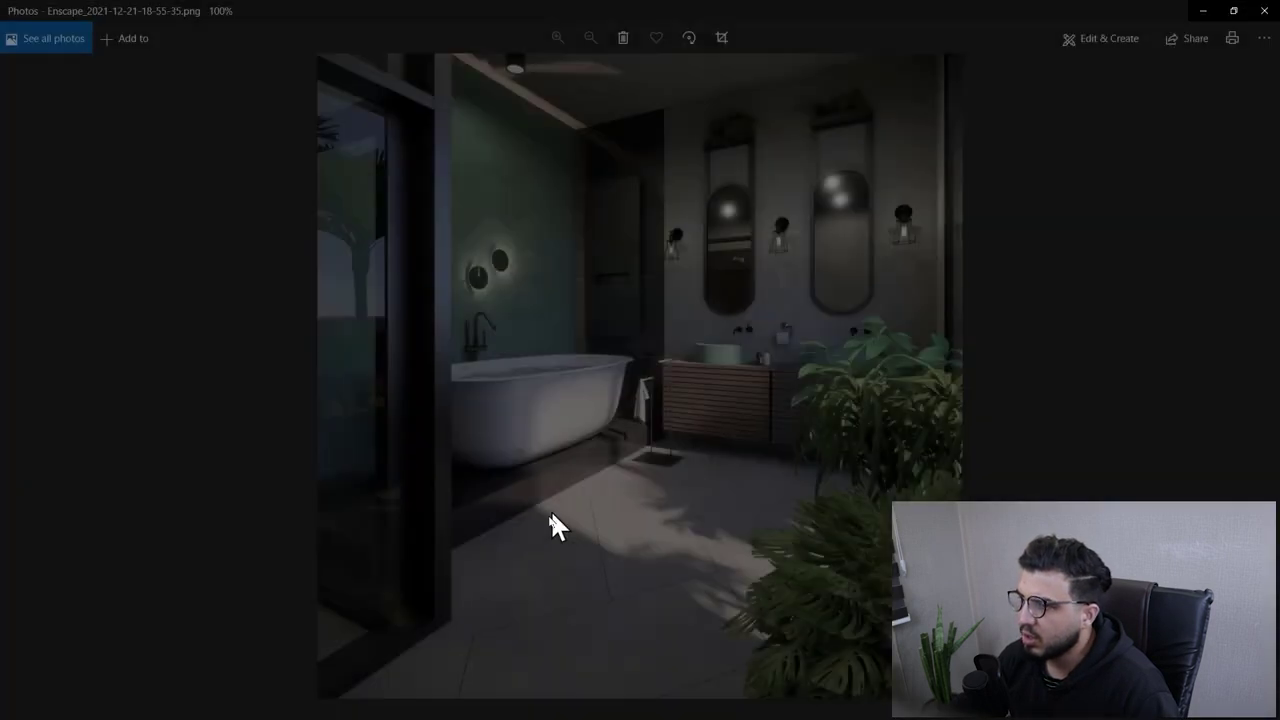
pyautogui.scroll(5, 669, 537)
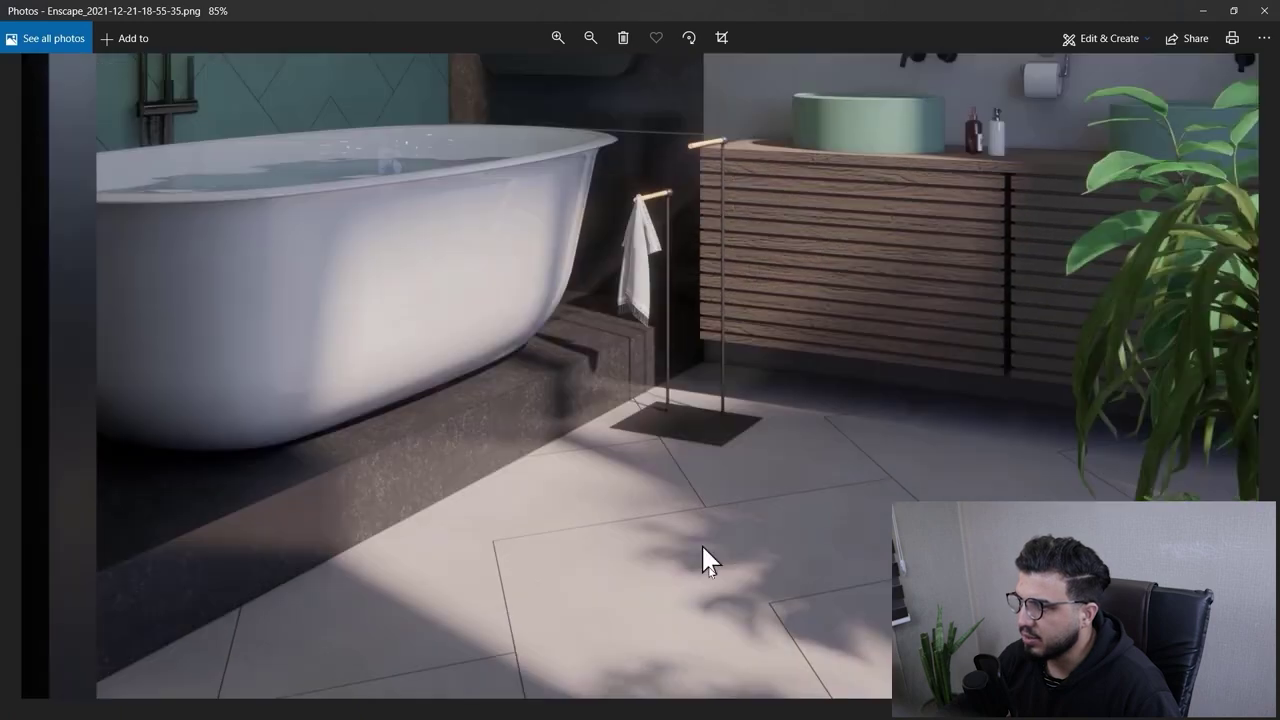
pyautogui.moveTo(702, 546); pyautogui.dragTo(437, 292)
pyautogui.moveTo(501, 383); pyautogui.dragTo(486, 560)
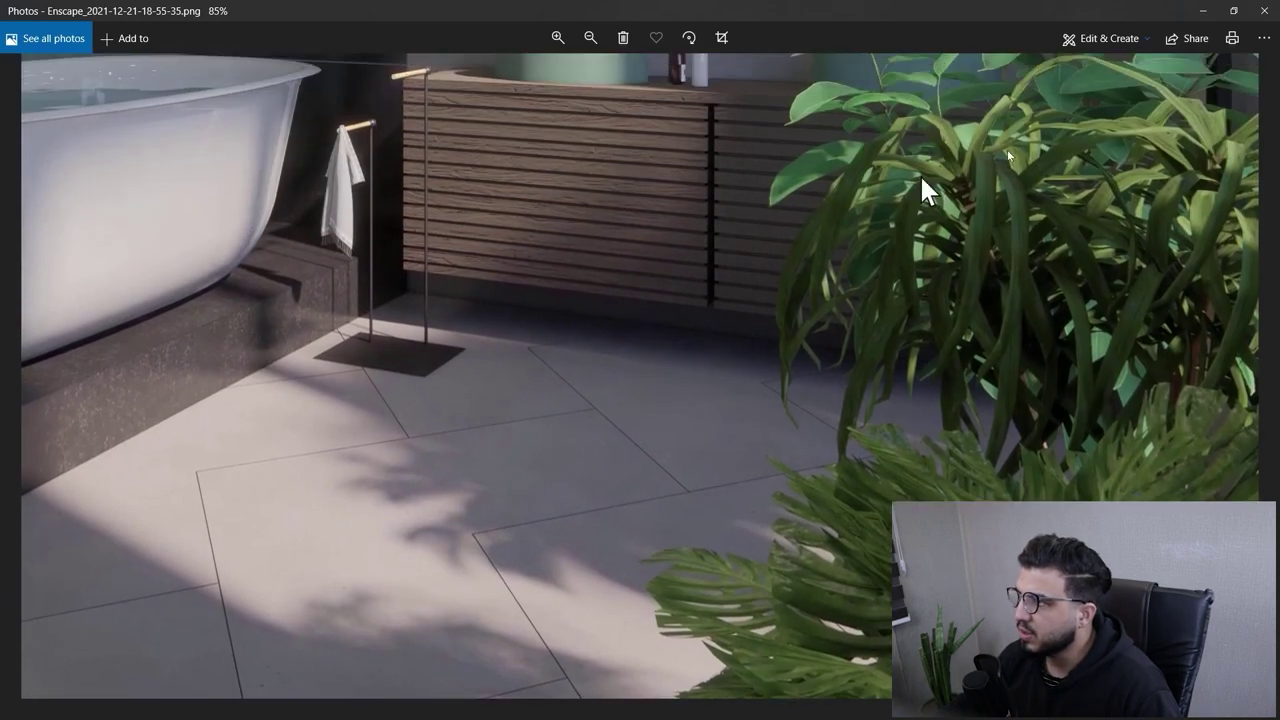
pyautogui.moveTo(919, 173); pyautogui.dragTo(922, 506)
pyautogui.moveTo(880, 334); pyautogui.dragTo(894, 620)
pyautogui.moveTo(684, 456); pyautogui.dragTo(678, 232)
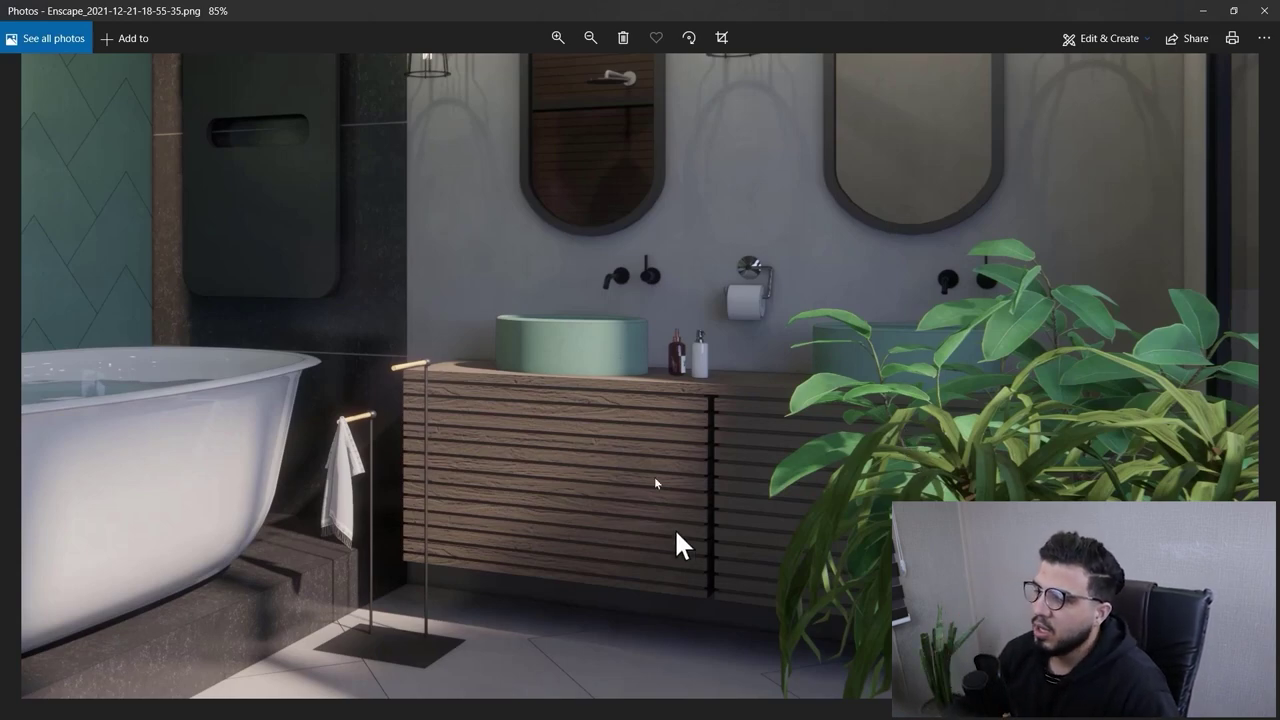
pyautogui.moveTo(676, 530); pyautogui.dragTo(680, 245)
pyautogui.moveTo(421, 577); pyautogui.dragTo(524, 531)
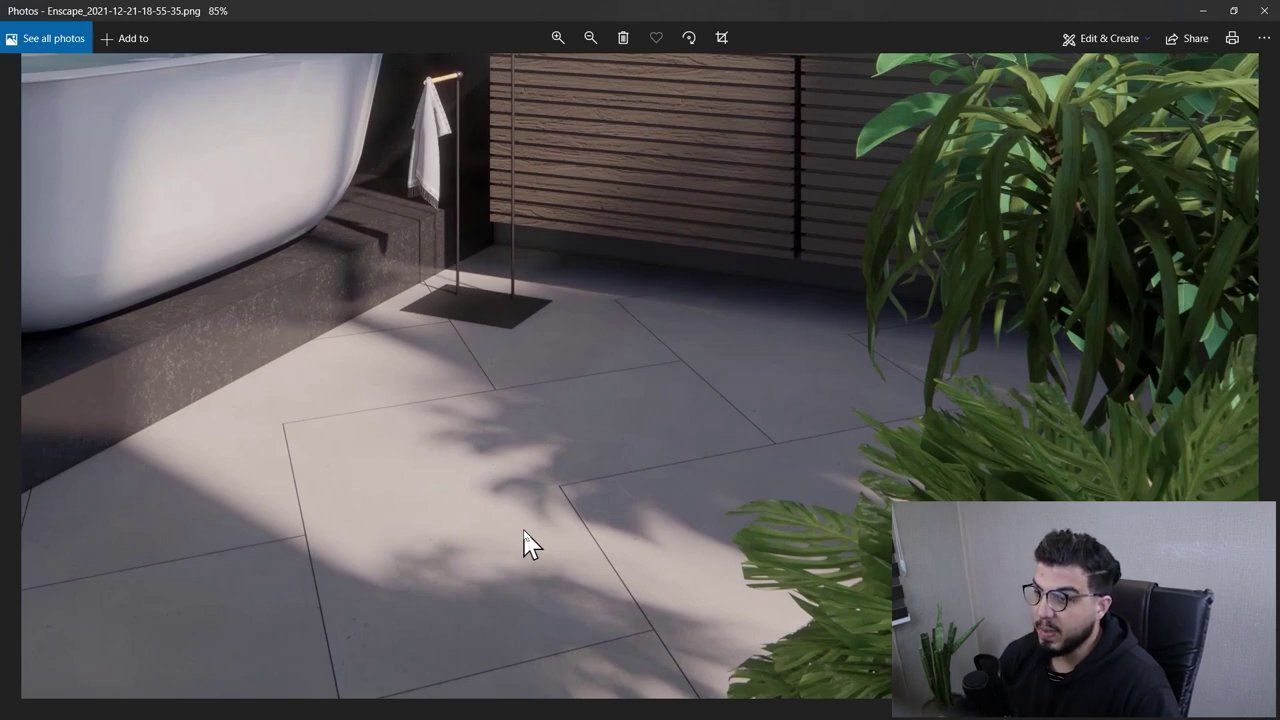
pyautogui.click(1262, 12)
pyautogui.scroll(-2, 654, 540)
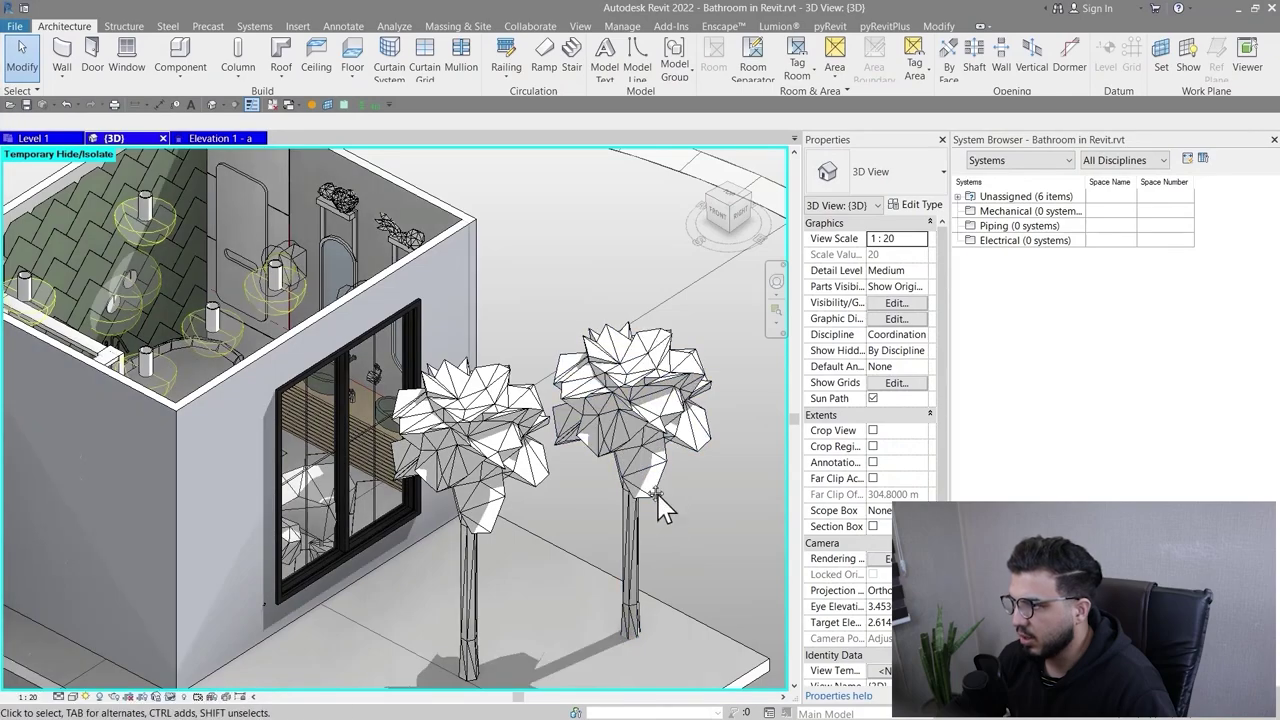
pyautogui.moveTo(656, 495); pyautogui.dragTo(655, 436, button='middle')
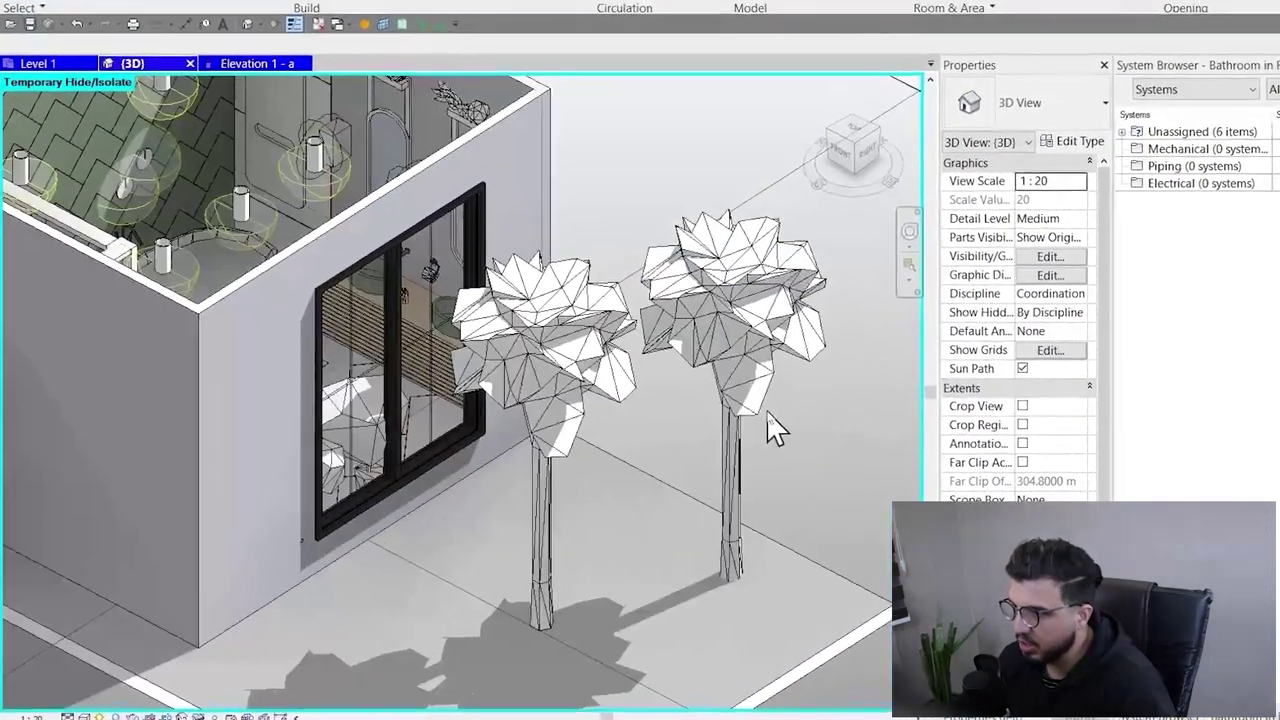
# Examine the cylindrical studio lights inside the roofless bathroom in the 3D view, up close and from above
pyautogui.scroll(-5, 633, 514)
pyautogui.keyDown('shift'); pyautogui.moveTo(633, 514); pyautogui.dragTo(640, 545, button='middle'); pyautogui.keyUp('shift')
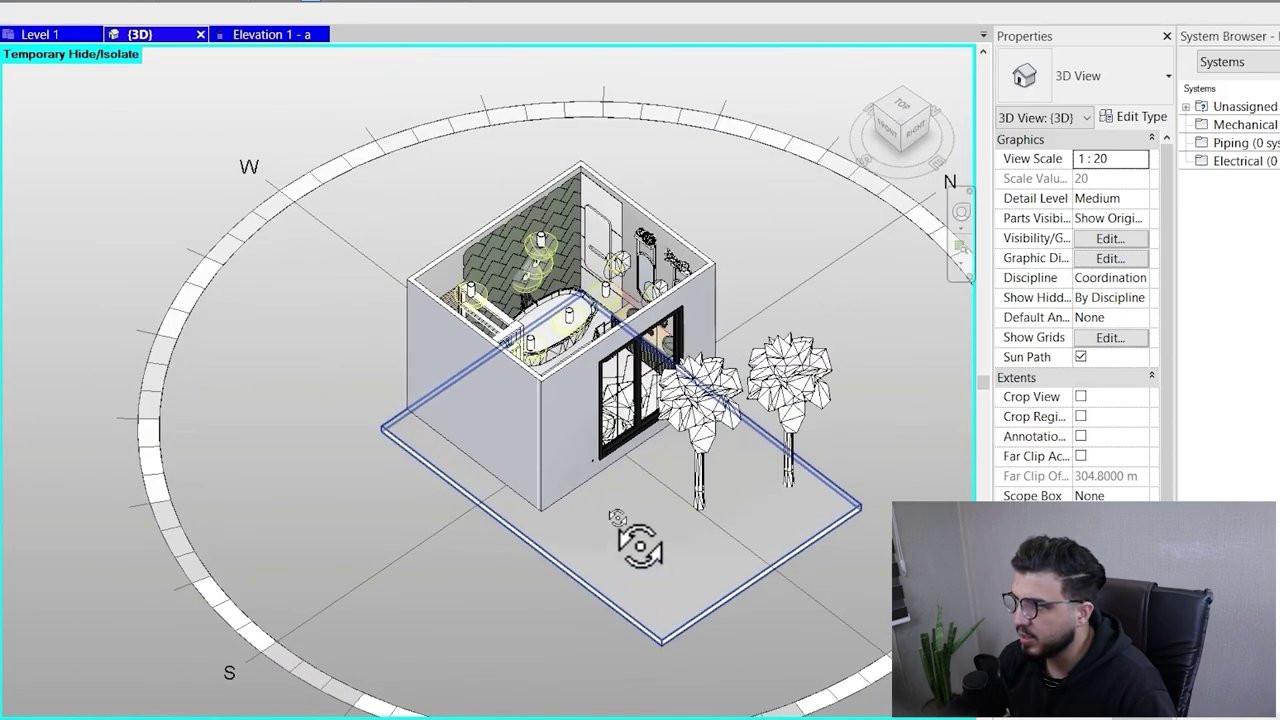
pyautogui.scroll(8, 486, 200)
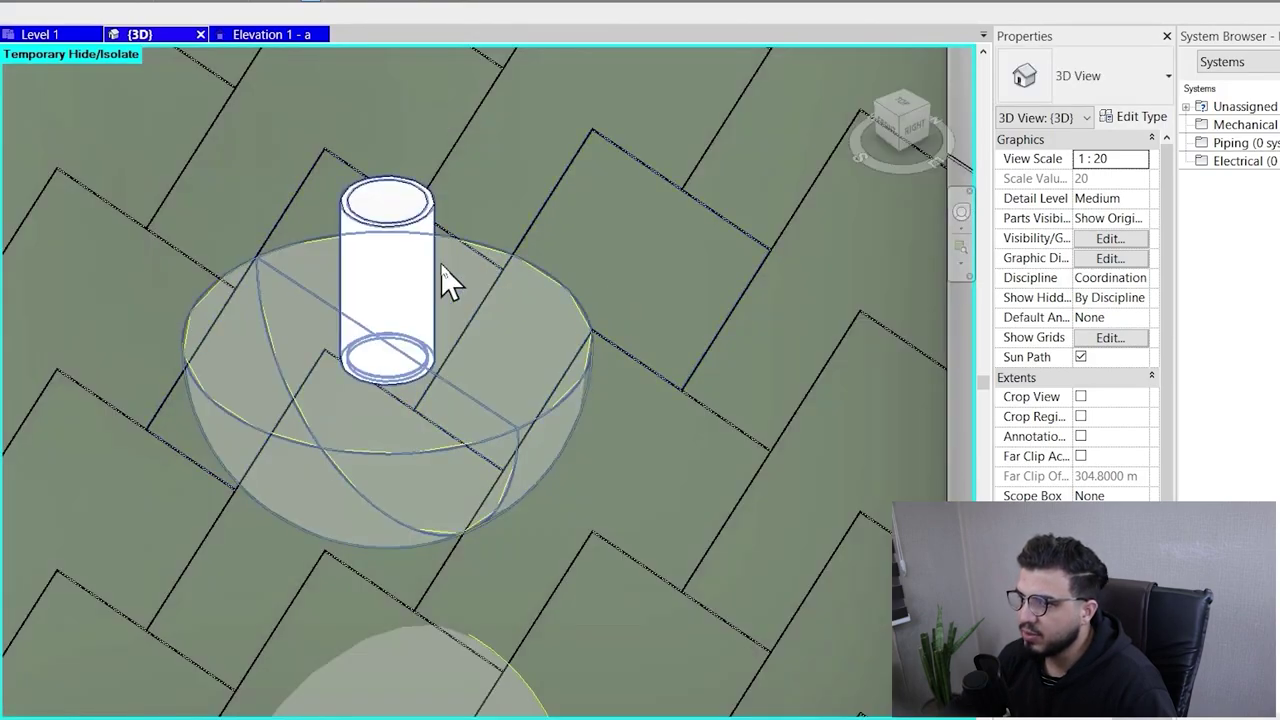
pyautogui.scroll(-5, 450, 283)
pyautogui.scroll(5, 600, 449)
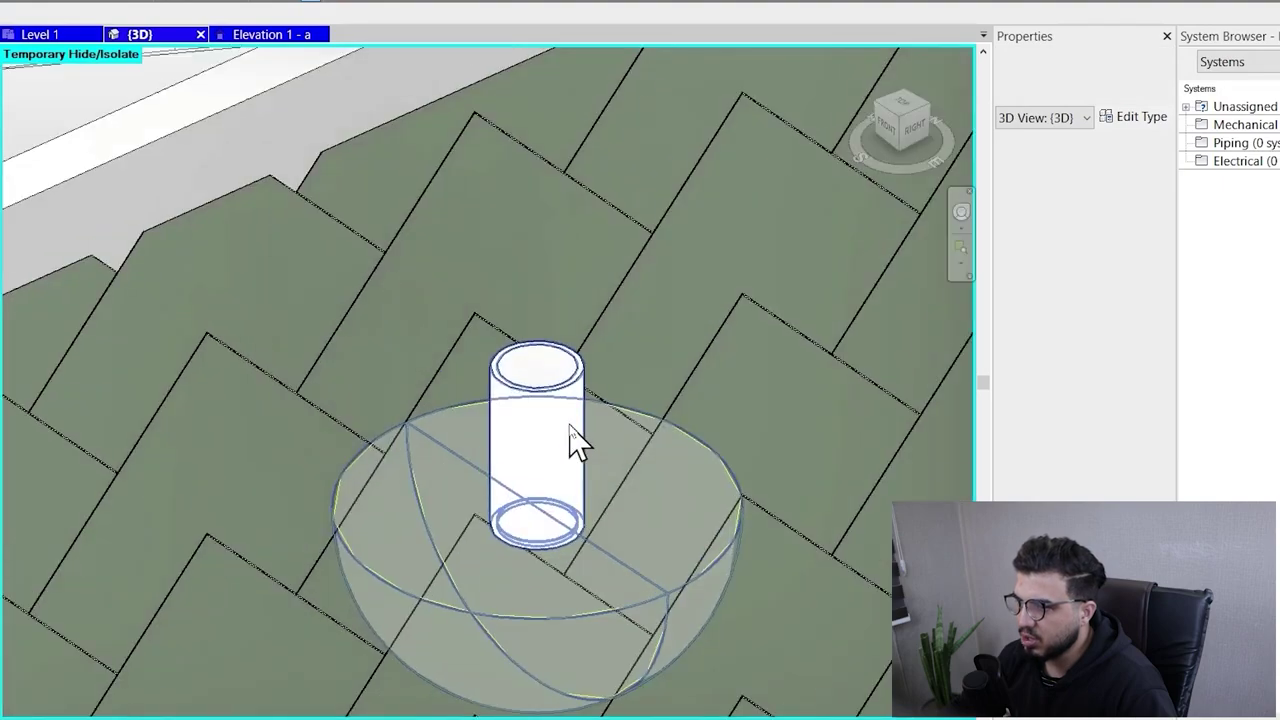
pyautogui.scroll(-3, 571, 443)
pyautogui.keyDown('shift'); pyautogui.moveTo(571, 443); pyautogui.dragTo(557, 400, button='middle'); pyautogui.keyUp('shift')
pyautogui.scroll(-6, 500, 266)
pyautogui.keyDown('shift'); pyautogui.moveTo(500, 266); pyautogui.dragTo(478, 438, button='middle'); pyautogui.keyUp('shift')
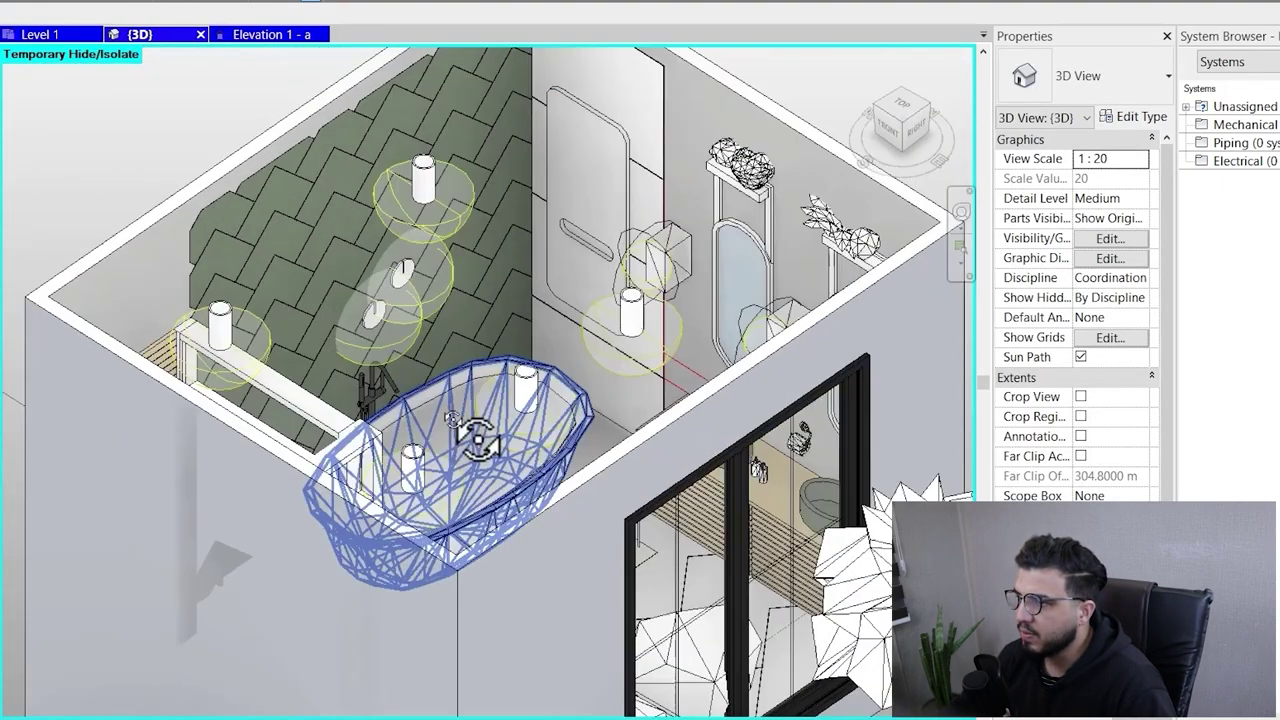
# Examine the round wall lights above the bathtub and the Photometrics type properties of the selected Family1 light
pyautogui.scroll(8, 479, 308)
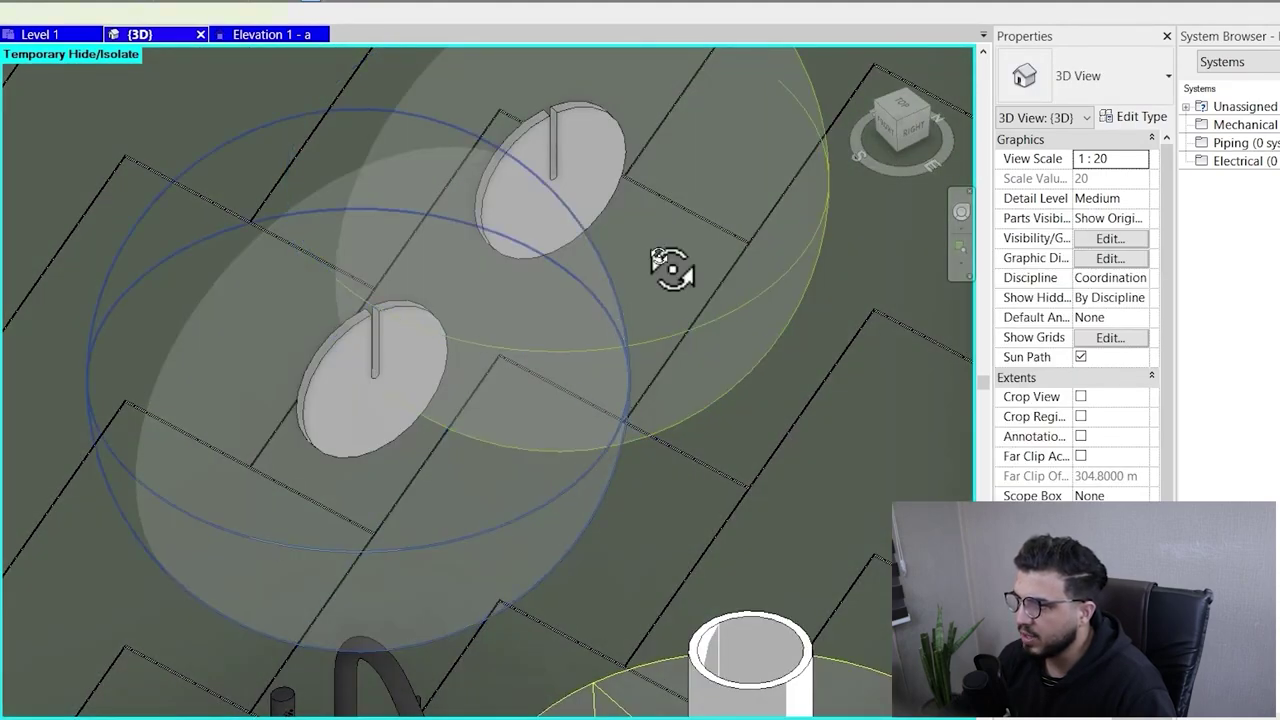
pyautogui.keyDown('shift'); pyautogui.moveTo(672, 270); pyautogui.dragTo(784, 404, button='middle'); pyautogui.keyUp('shift')
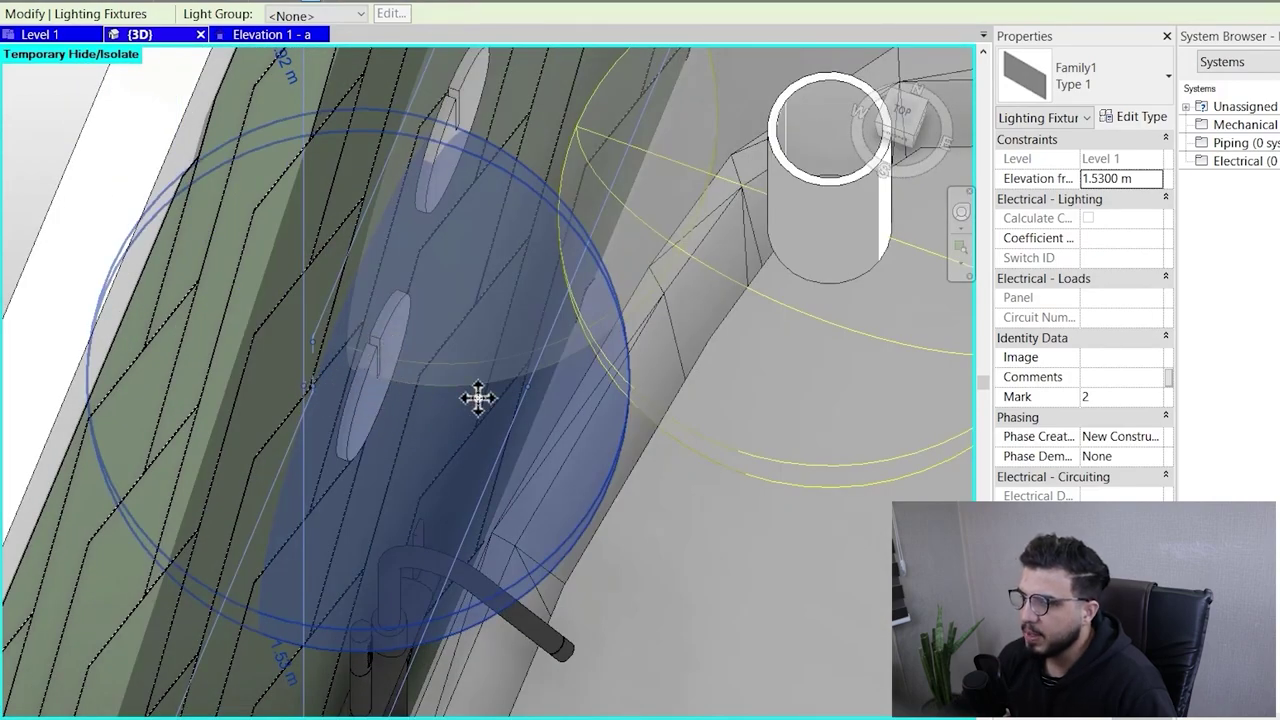
pyautogui.scroll(-4, 484, 394)
pyautogui.moveTo(808, 420); pyautogui.dragTo(611, 566, button='middle')
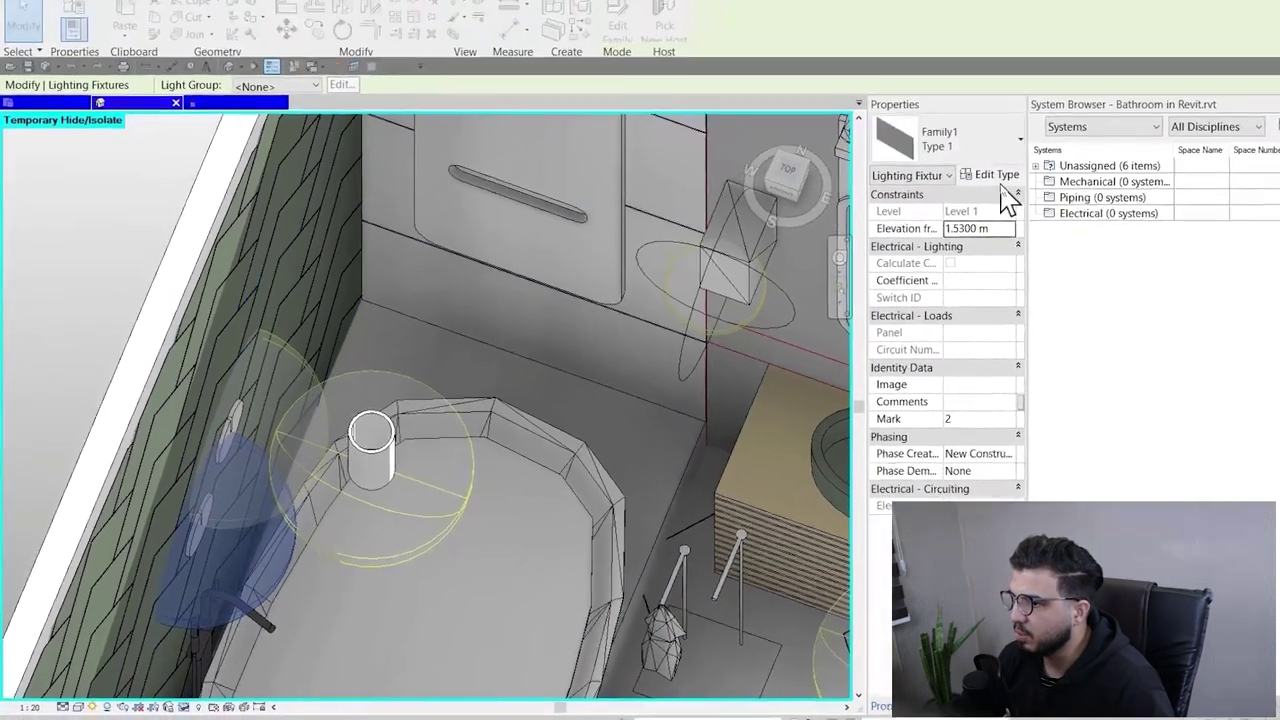
pyautogui.click(1138, 117)
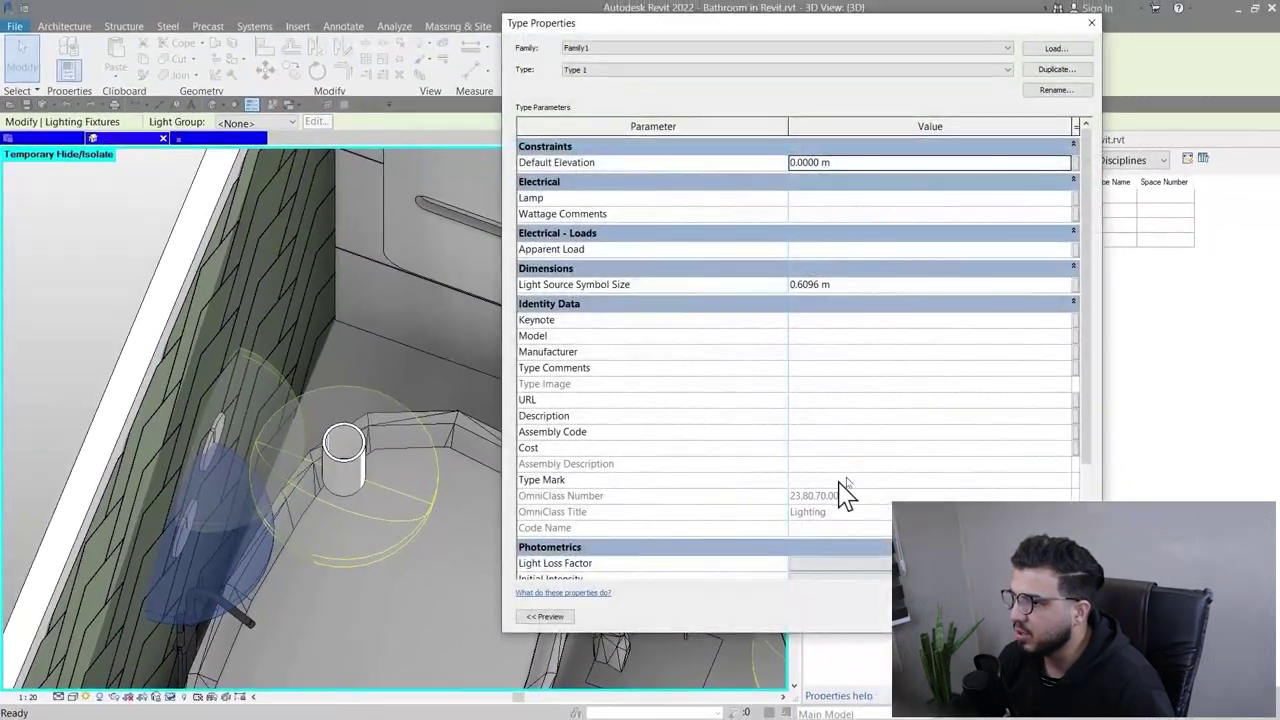
pyautogui.scroll(-3, 845, 493)
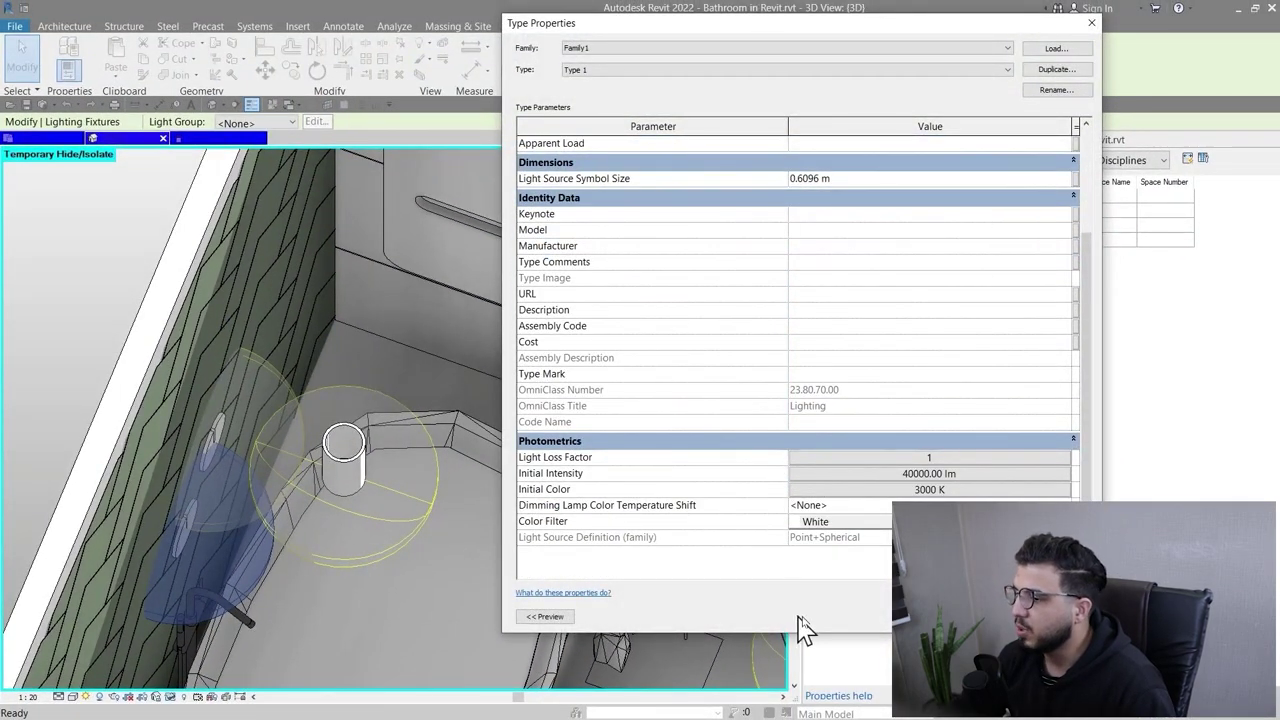
# Examine the round lights above the bathtub and the caged lights beside the mirrors in the Photos reference render
pyautogui.press('super')
pyautogui.moveTo(845, 695)
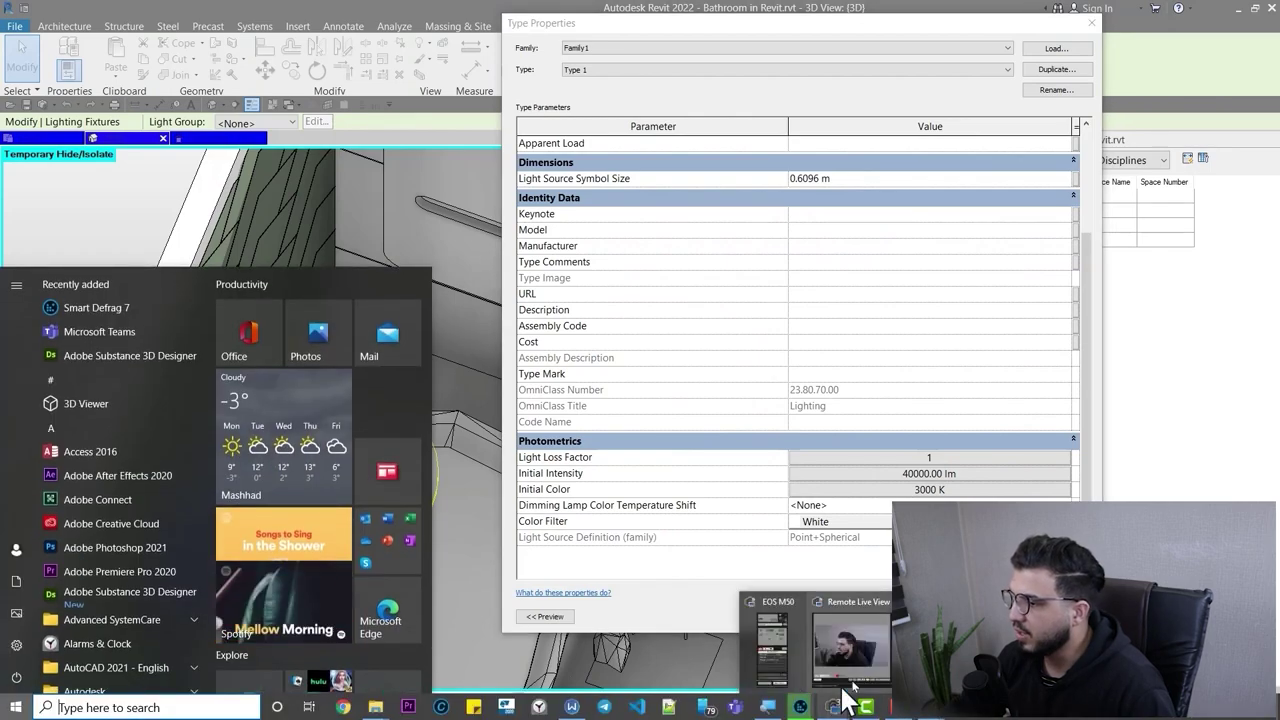
pyautogui.press('super')
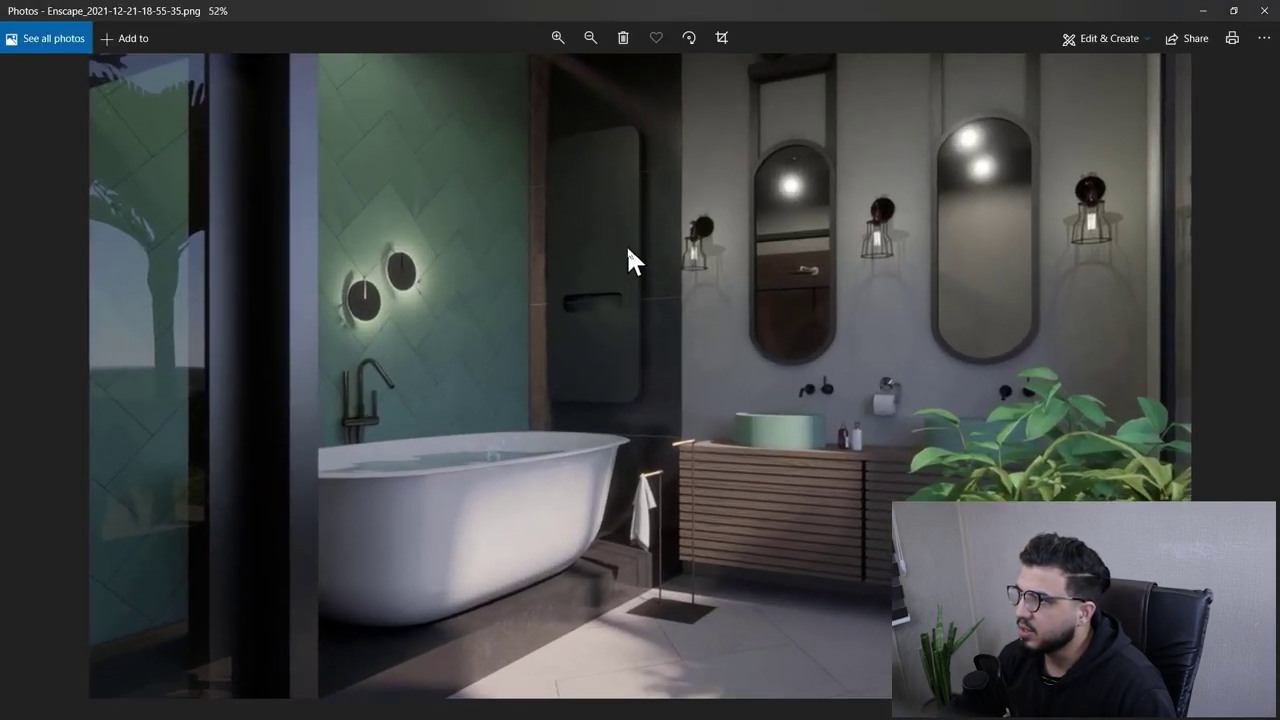
pyautogui.scroll(3, 628, 248)
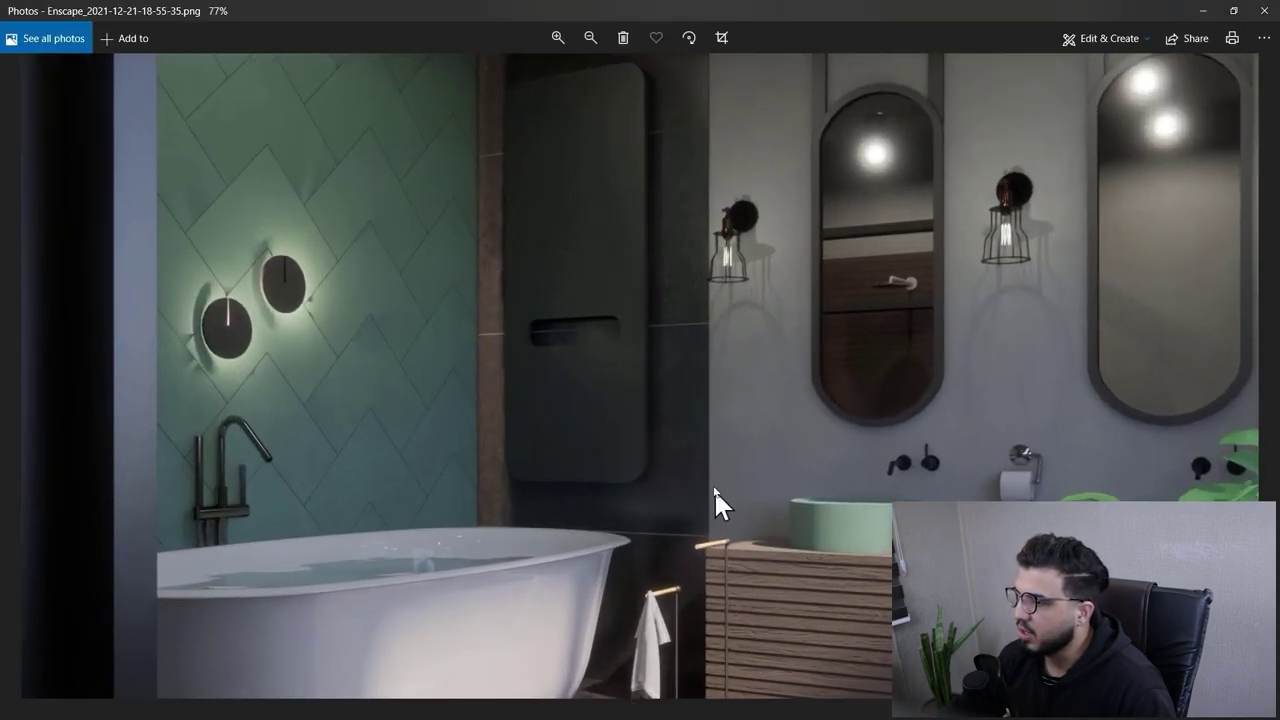
pyautogui.moveTo(713, 488); pyautogui.dragTo(621, 199)
pyautogui.moveTo(346, 142); pyautogui.dragTo(652, 570)
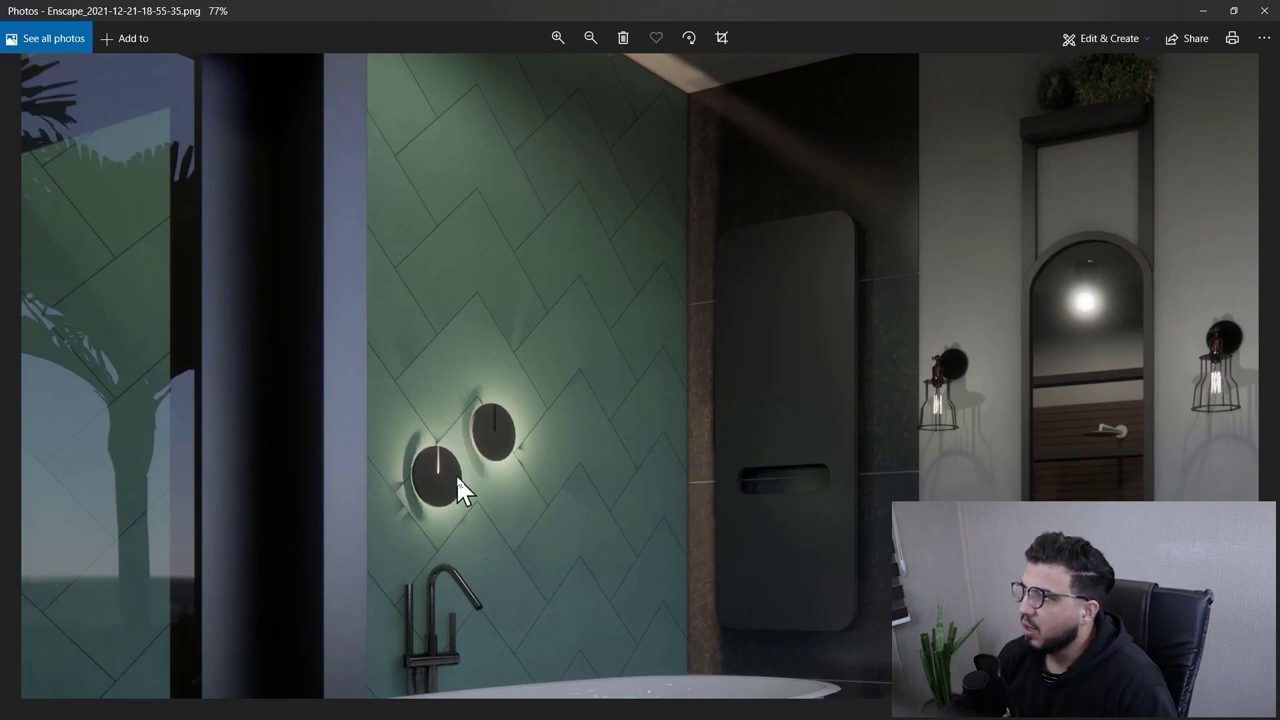
pyautogui.moveTo(706, 588); pyautogui.dragTo(385, 640)
pyautogui.moveTo(652, 530); pyautogui.dragTo(441, 429)
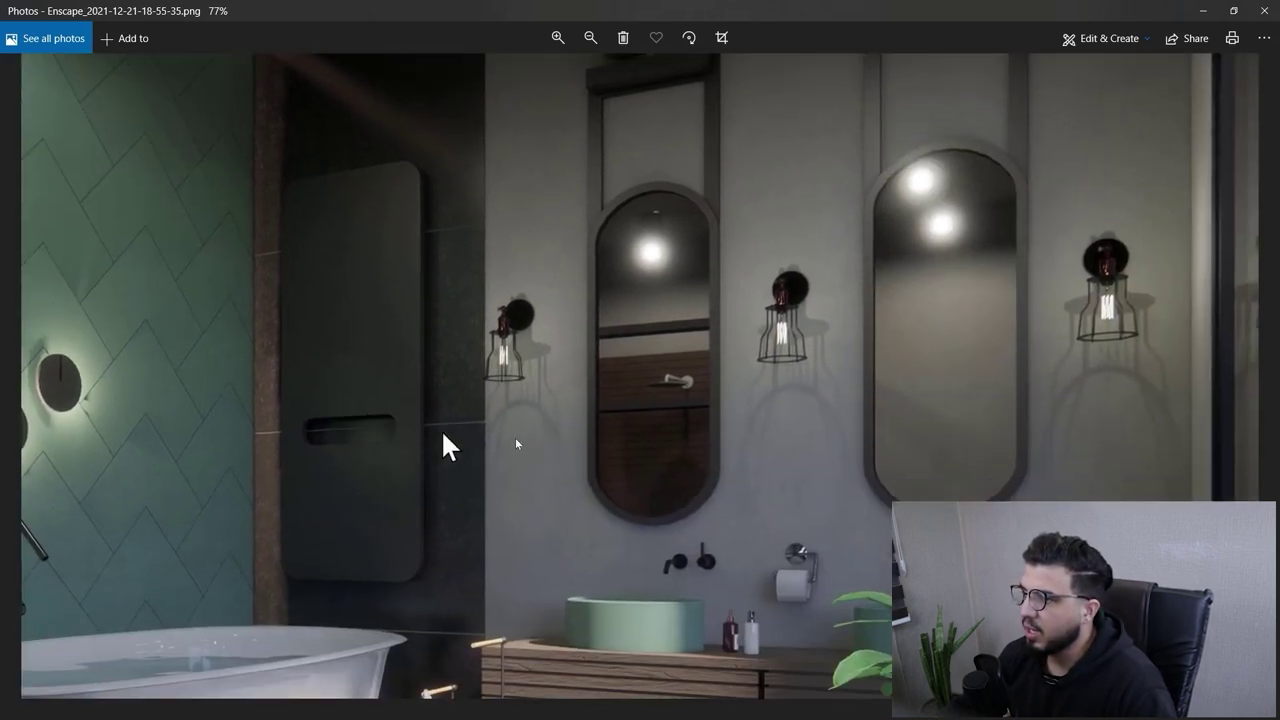
pyautogui.click(1203, 12)
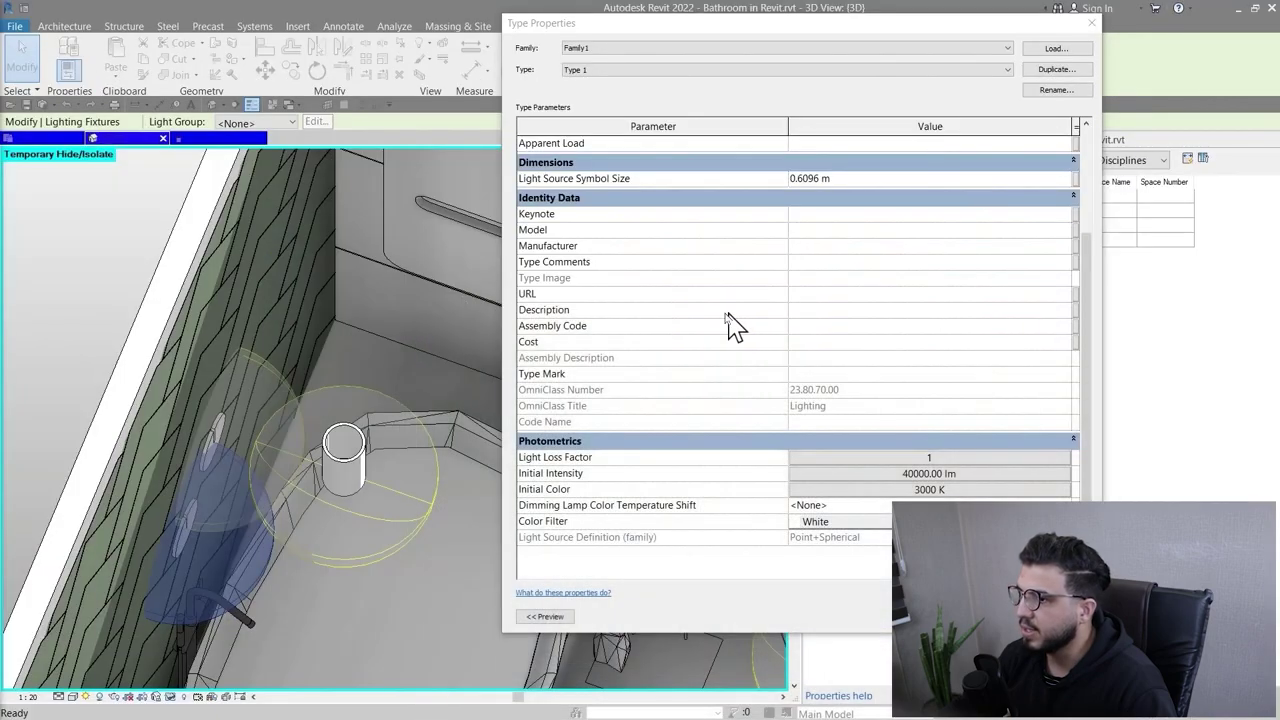
# Close the light's type properties and examine the wall lights beside the mirrors and the whole model in the 3D view
pyautogui.click(1097, 18)
pyautogui.keyDown('shift'); pyautogui.moveTo(500, 446); pyautogui.dragTo(743, 396, button='middle'); pyautogui.keyUp('shift')
pyautogui.press('Escape')
pyautogui.click(743, 396)
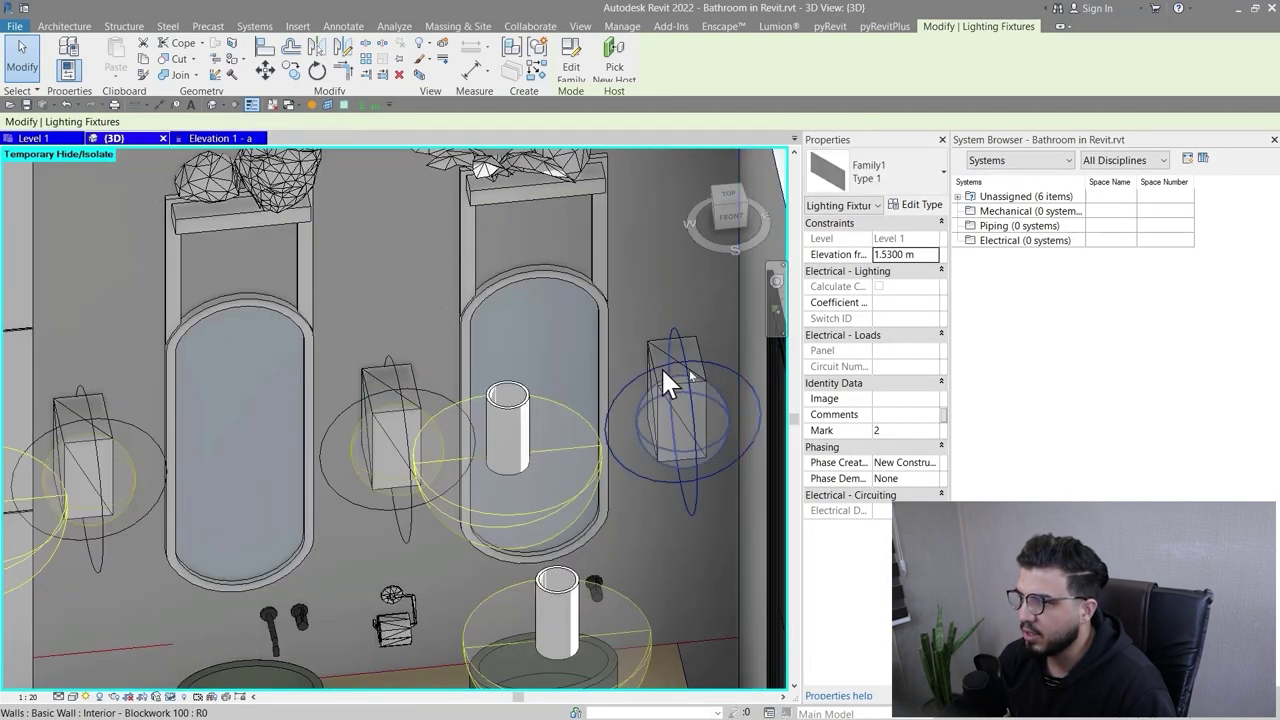
pyautogui.moveTo(420, 347); pyautogui.dragTo(555, 306, button='middle')
pyautogui.scroll(-3, 570, 369)
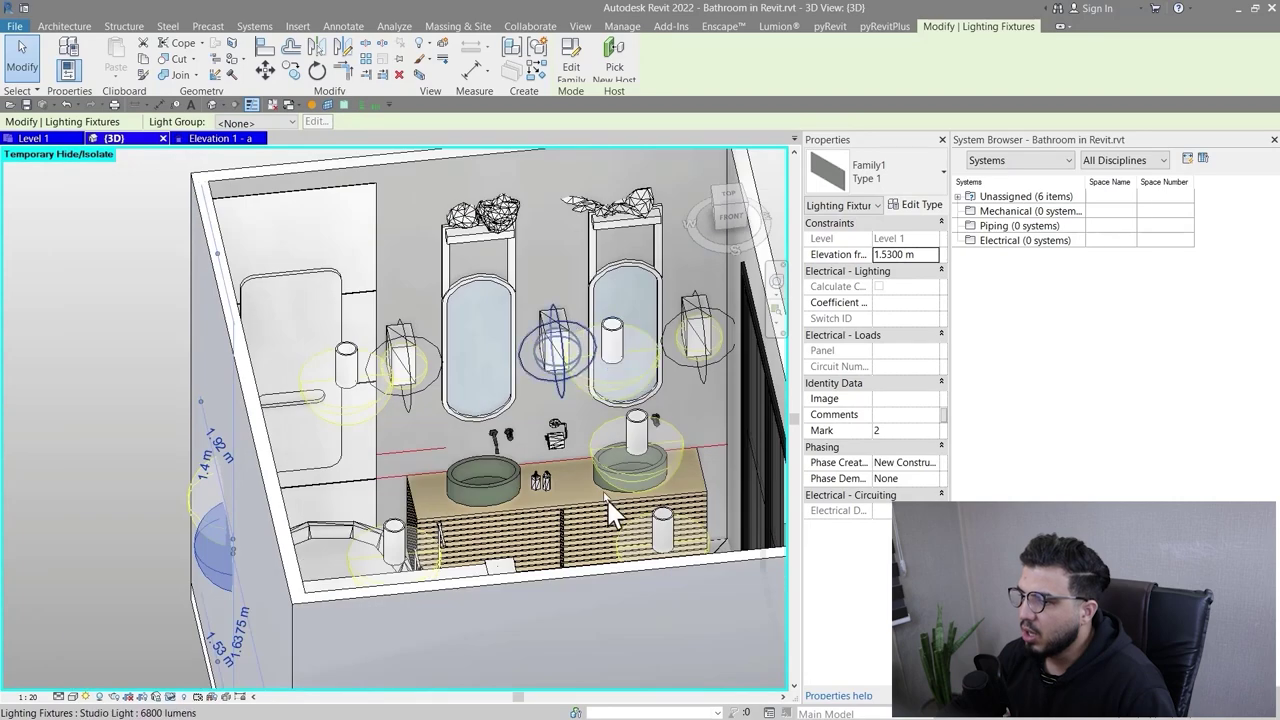
pyautogui.moveTo(630, 518); pyautogui.dragTo(606, 403, button='middle')
pyautogui.keyDown('shift'); pyautogui.moveTo(580, 487); pyautogui.dragTo(588, 525, button='middle'); pyautogui.keyUp('shift')
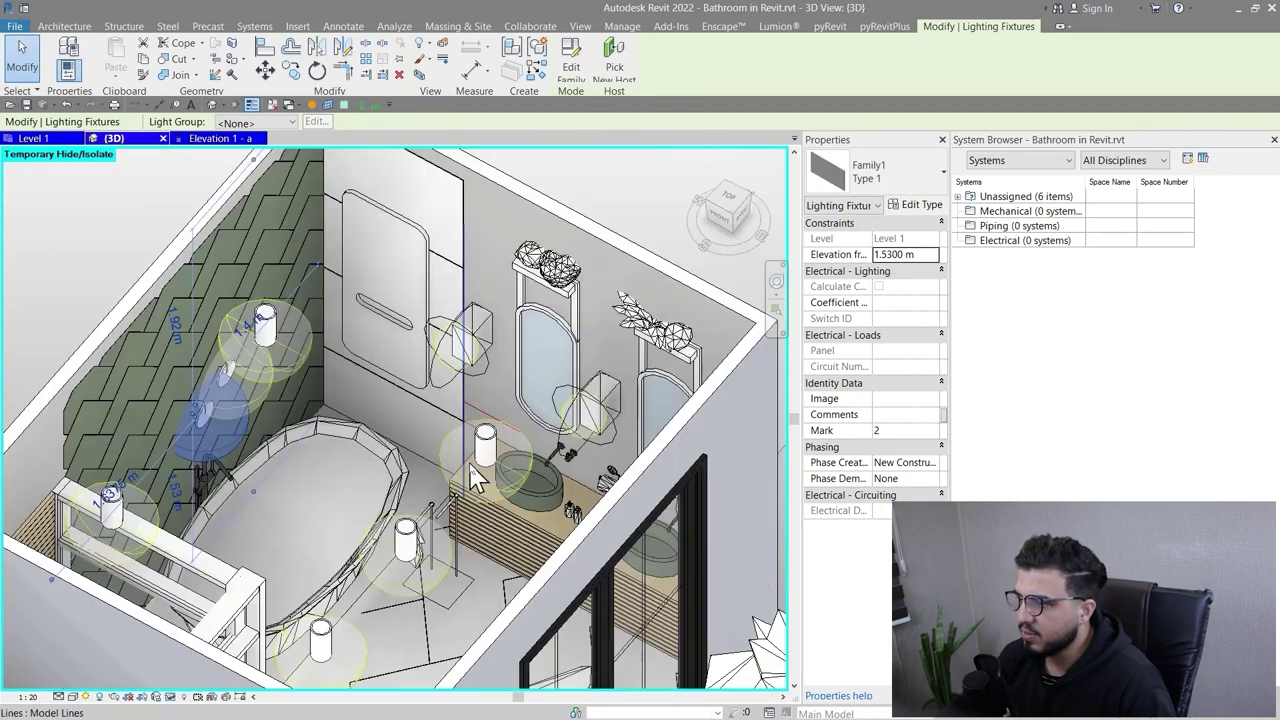
pyautogui.scroll(-5, 588, 525)
pyautogui.scroll(5, 583, 516)
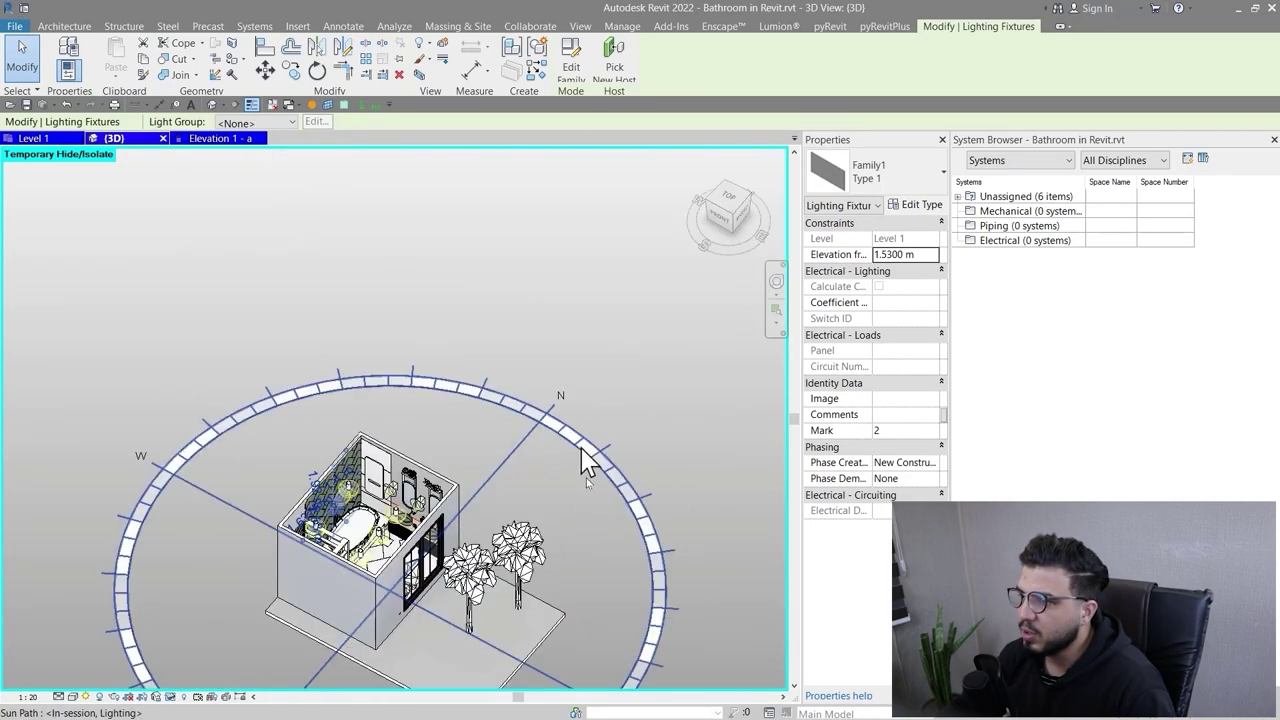
# Switch to the Photos reference render and examine the tree shadows on the floor, the vanity and the full composition
pyautogui.press('super')
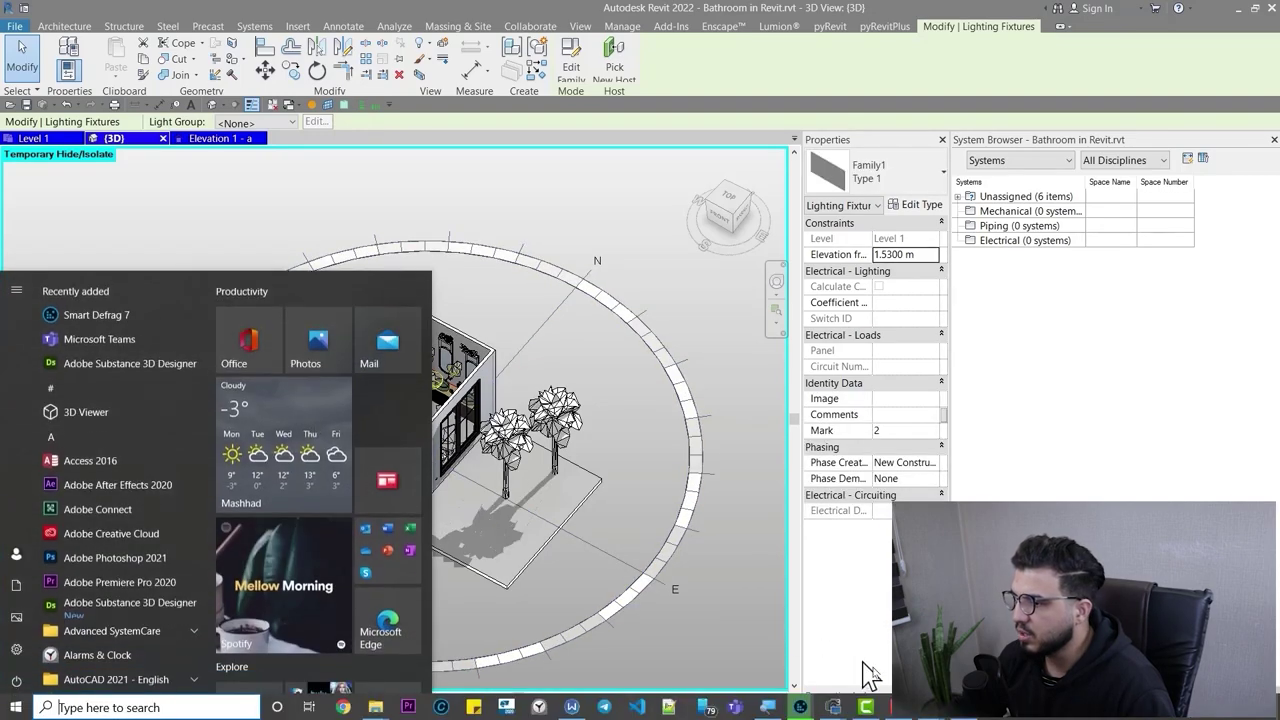
pyautogui.moveTo(800, 707)
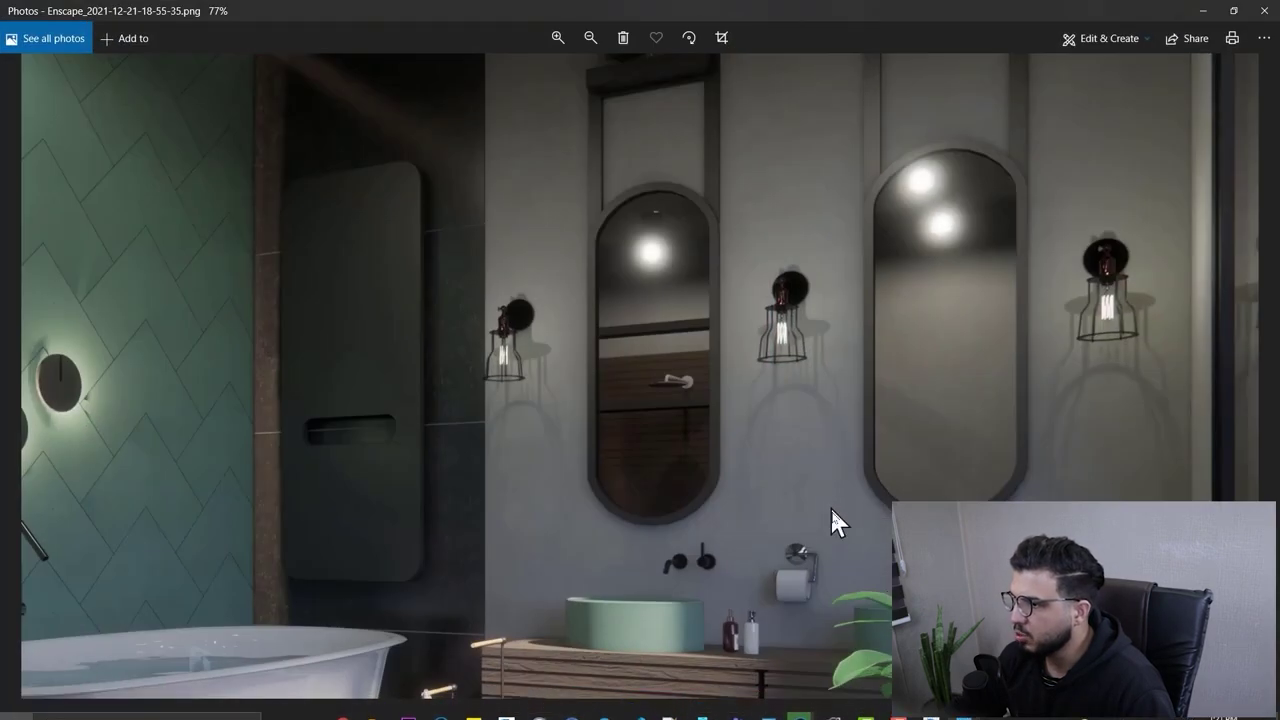
pyautogui.scroll(4, 831, 515)
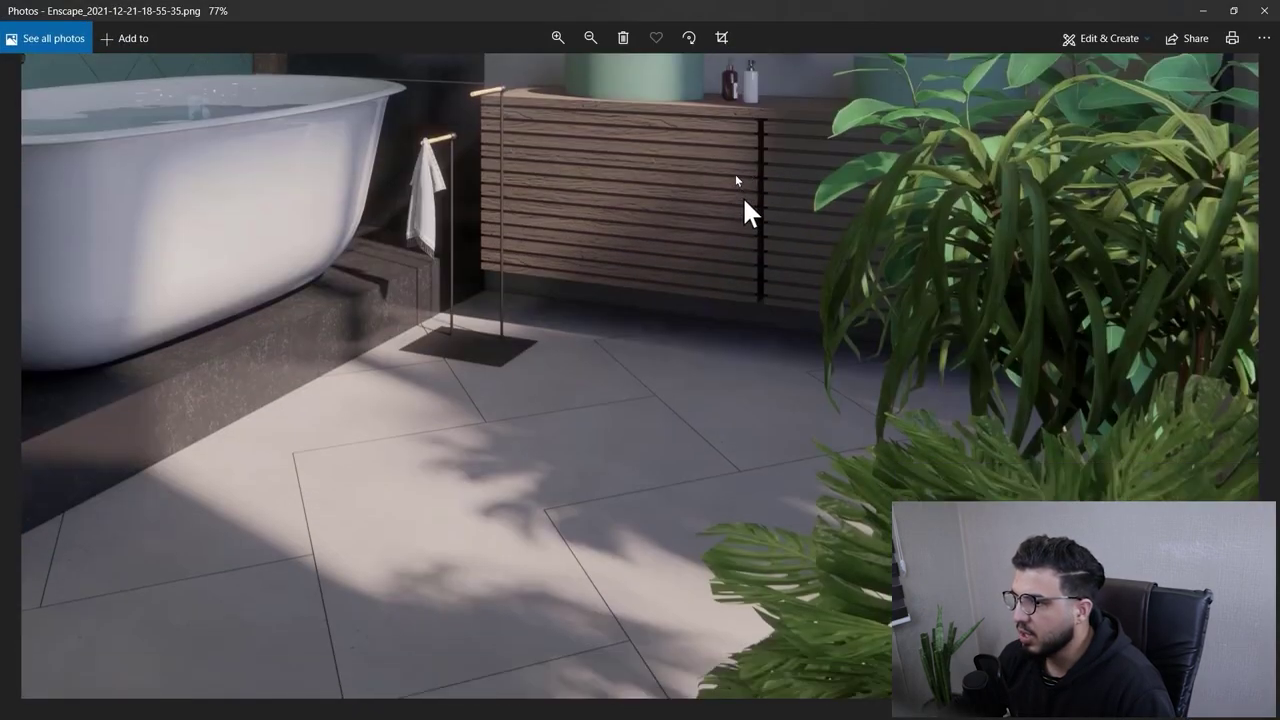
pyautogui.scroll(-5, 734, 410)
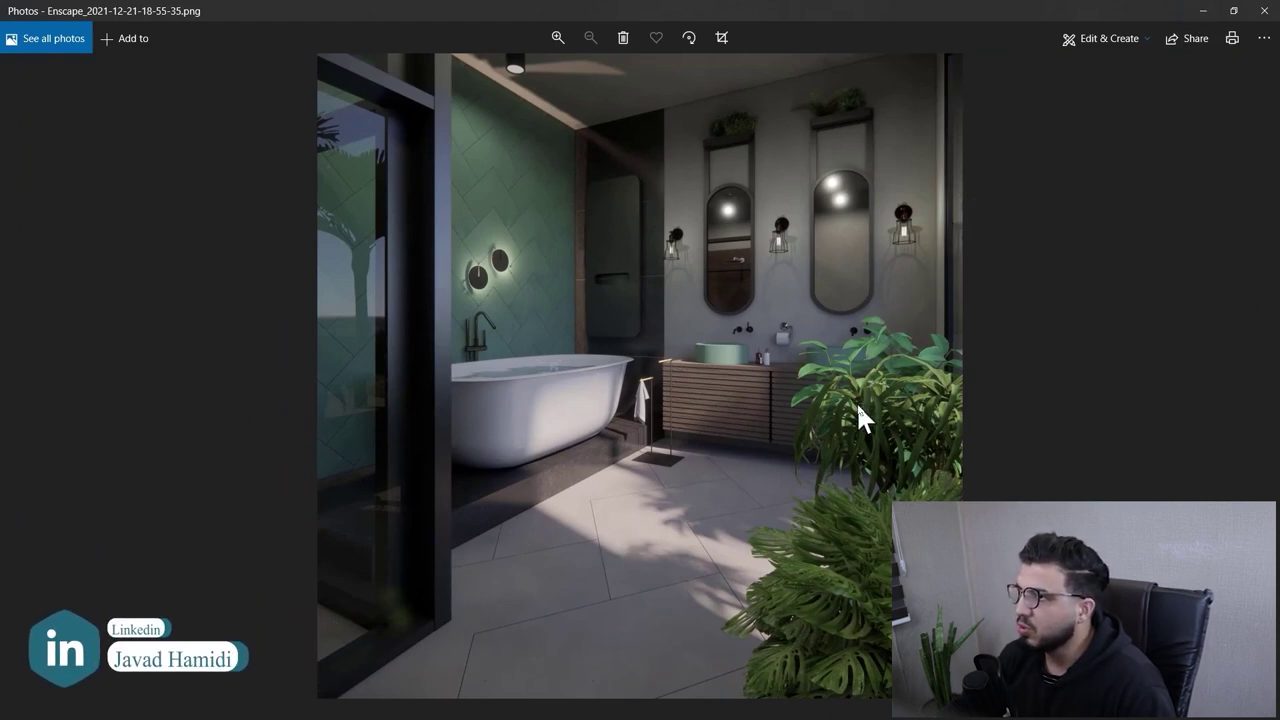
pyautogui.click(1203, 12)
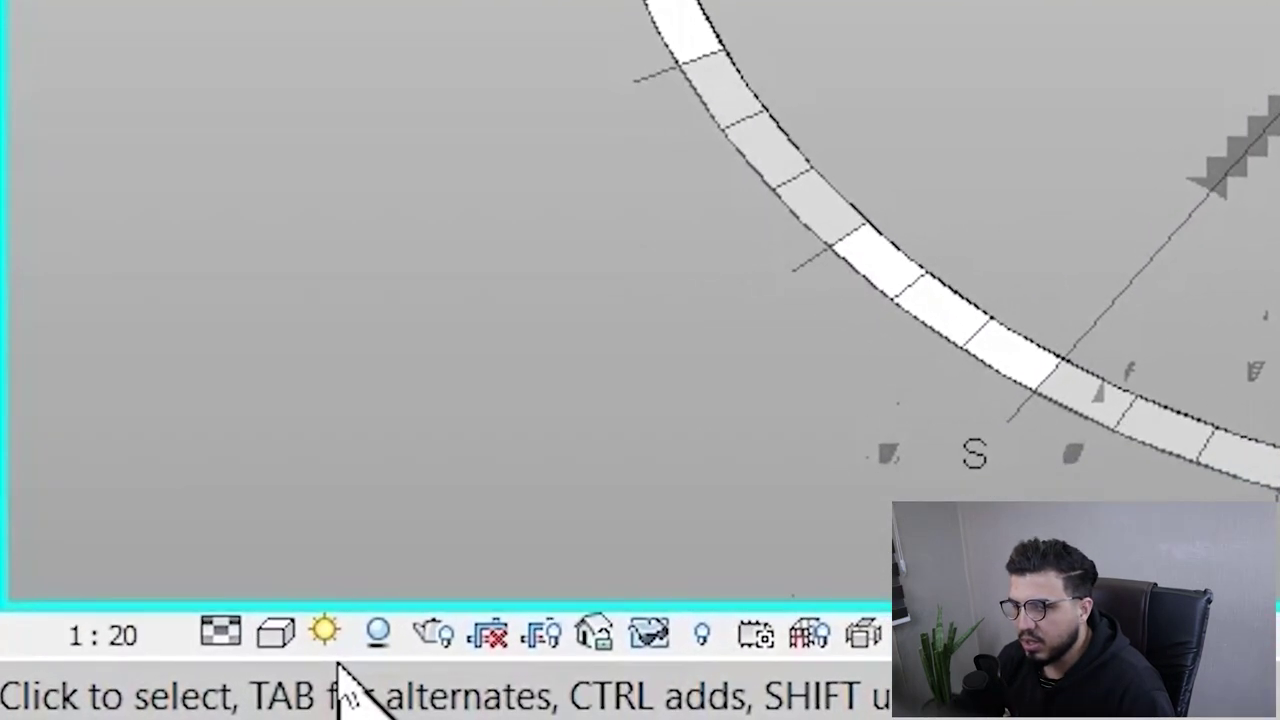
# Examine the solar study, azimuth and altitude options in the 3D view's Sun Settings, leaving them unsaved
pyautogui.click(327, 632)
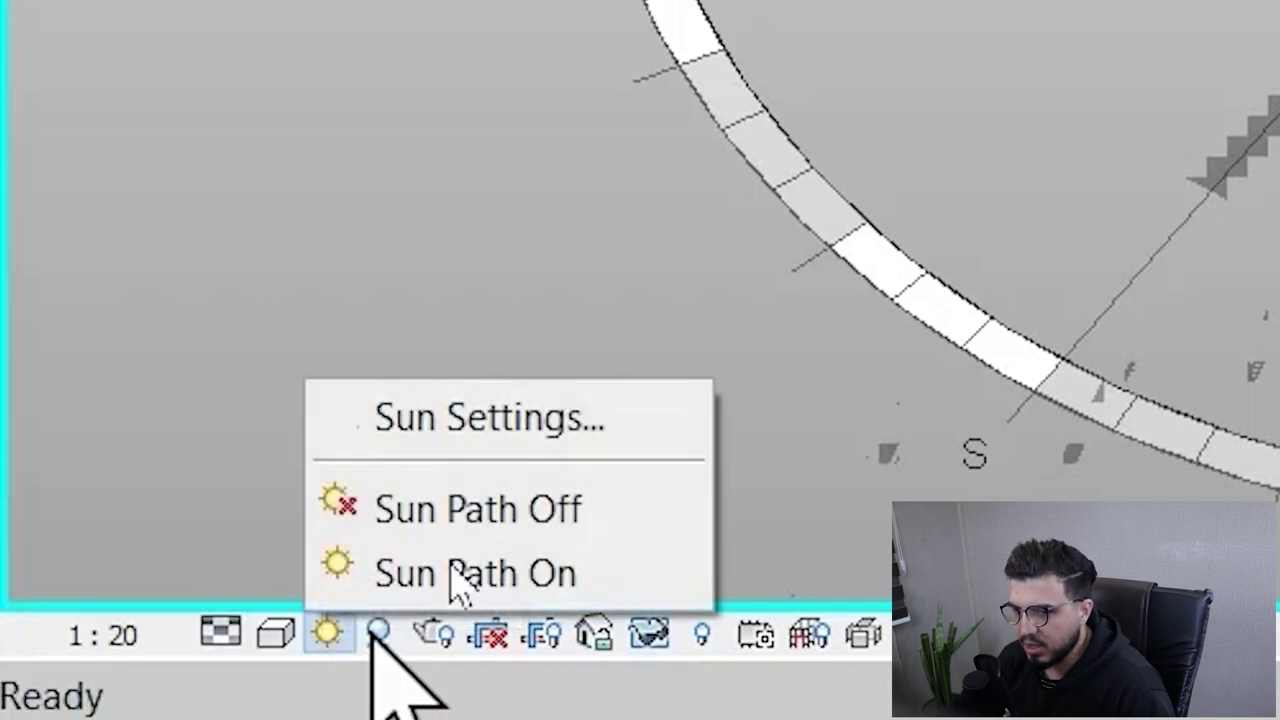
pyautogui.click(463, 440)
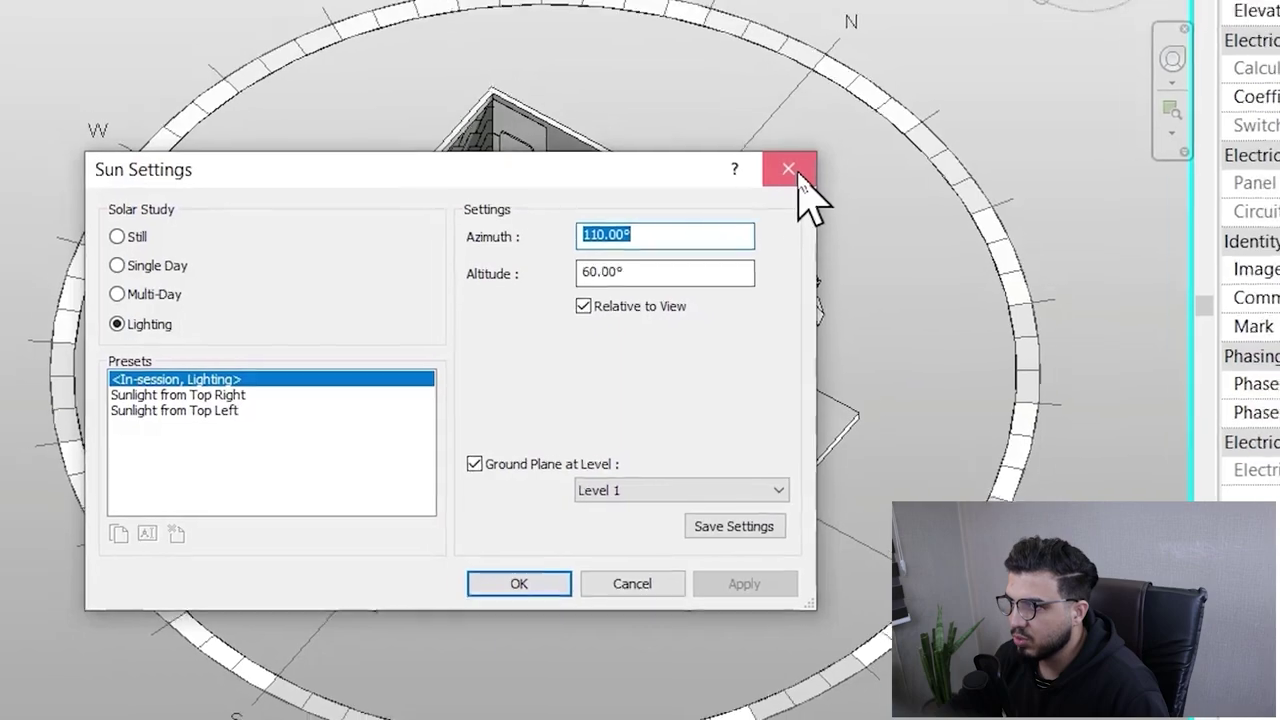
pyautogui.click(826, 122)
# Examine the sun path, the building and palm shadows and the window side of the bathroom from several directions
pyautogui.keyDown('shift'); pyautogui.moveTo(766, 529); pyautogui.dragTo(835, 520, button='middle'); pyautogui.keyUp('shift')
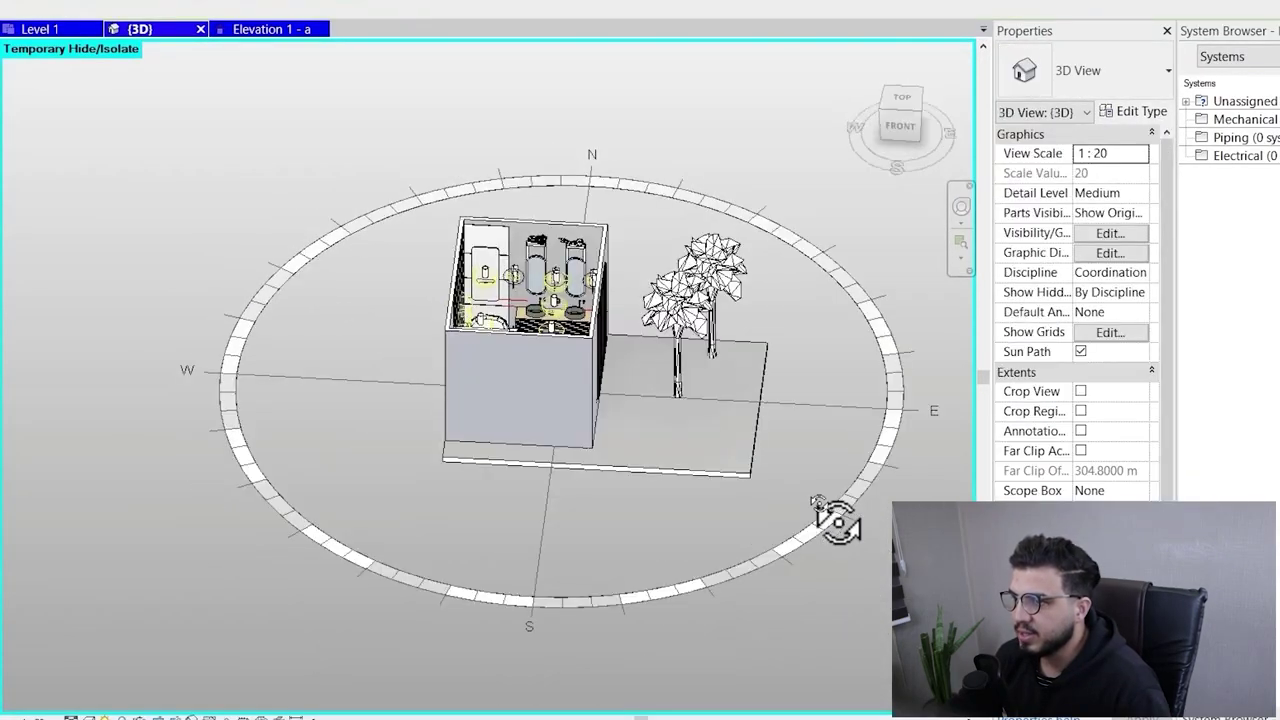
pyautogui.keyDown('shift'); pyautogui.moveTo(769, 413); pyautogui.dragTo(914, 463, button='middle'); pyautogui.keyUp('shift')
pyautogui.moveTo(840, 417); pyautogui.dragTo(808, 553, button='middle')
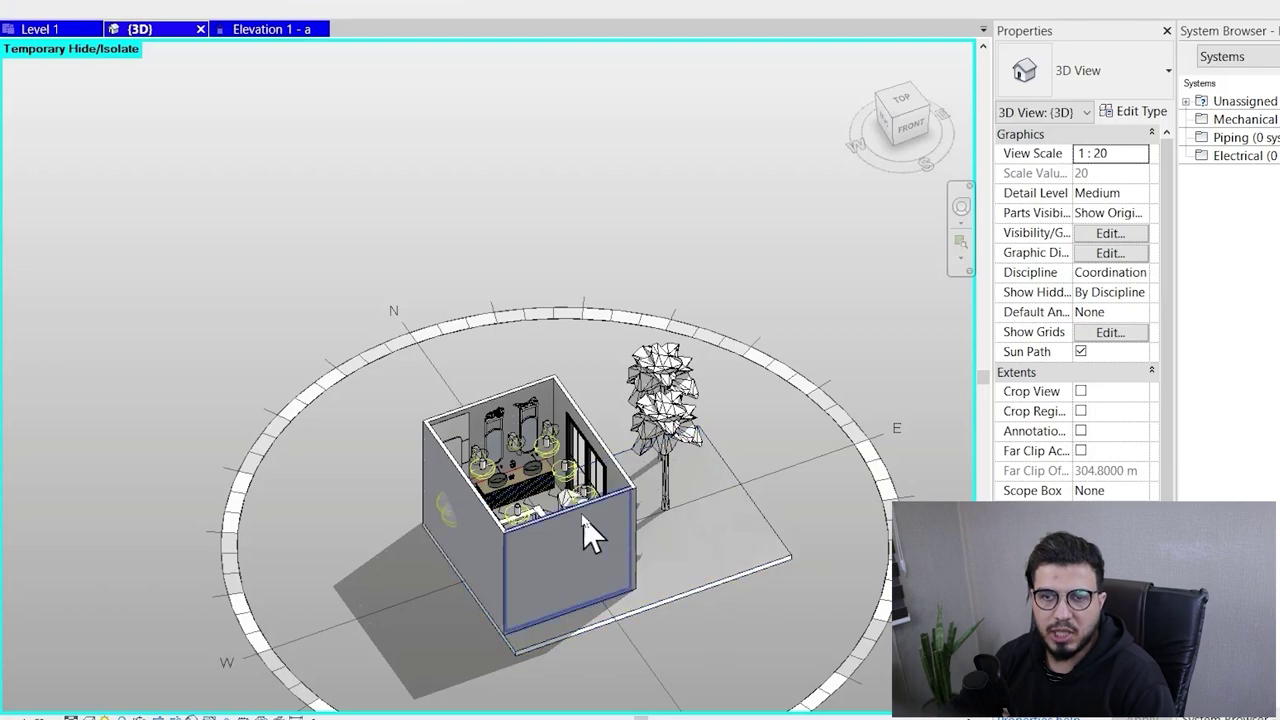
pyautogui.moveTo(737, 614); pyautogui.dragTo(783, 523, button='middle')
pyautogui.scroll(3, 770, 480)
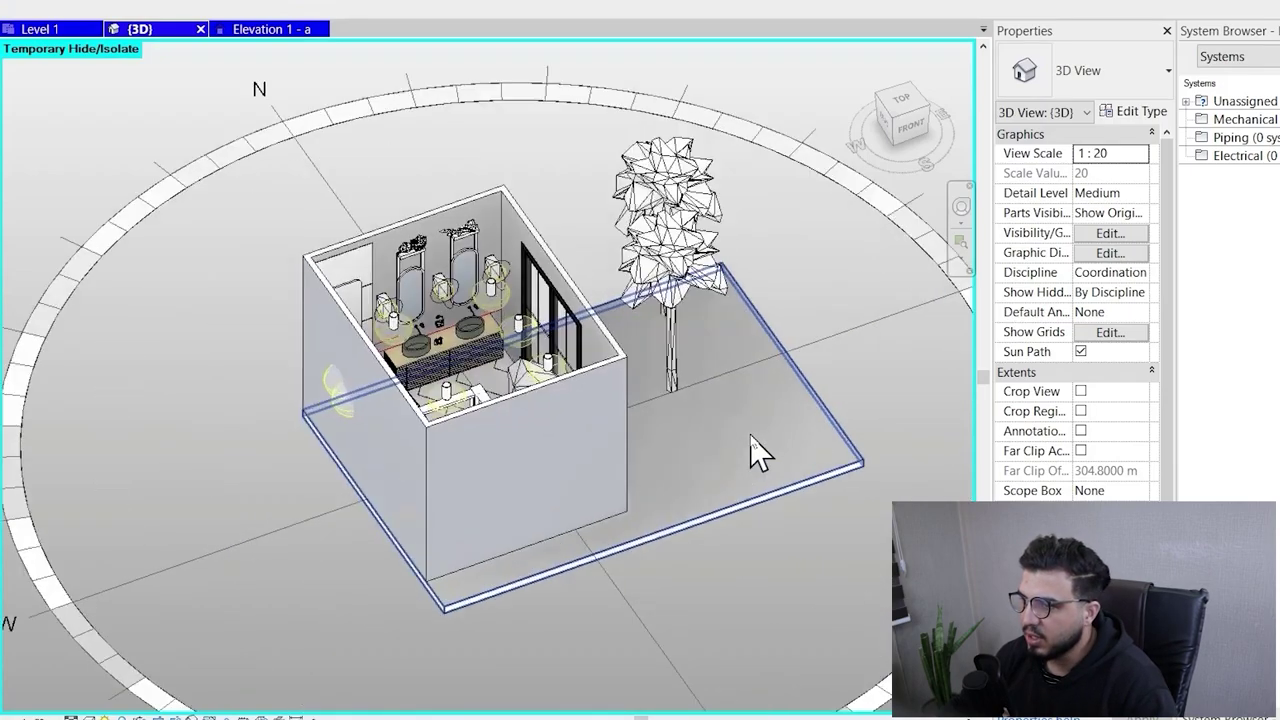
pyautogui.scroll(3, 795, 610)
pyautogui.moveTo(795, 610)
pyautogui.keyDown('shift'); pyautogui.mouseDown(button='middle')
pyautogui.moveTo(663, 620)
pyautogui.moveTo(700, 520)
pyautogui.moveTo(800, 600)
pyautogui.moveTo(779, 598)
pyautogui.mouseUp(button='middle'); pyautogui.keyUp('shift')
pyautogui.scroll(-3, 779, 595)
pyautogui.scroll(3, 769, 475)
pyautogui.moveTo(770, 373); pyautogui.dragTo(634, 289, button='middle')
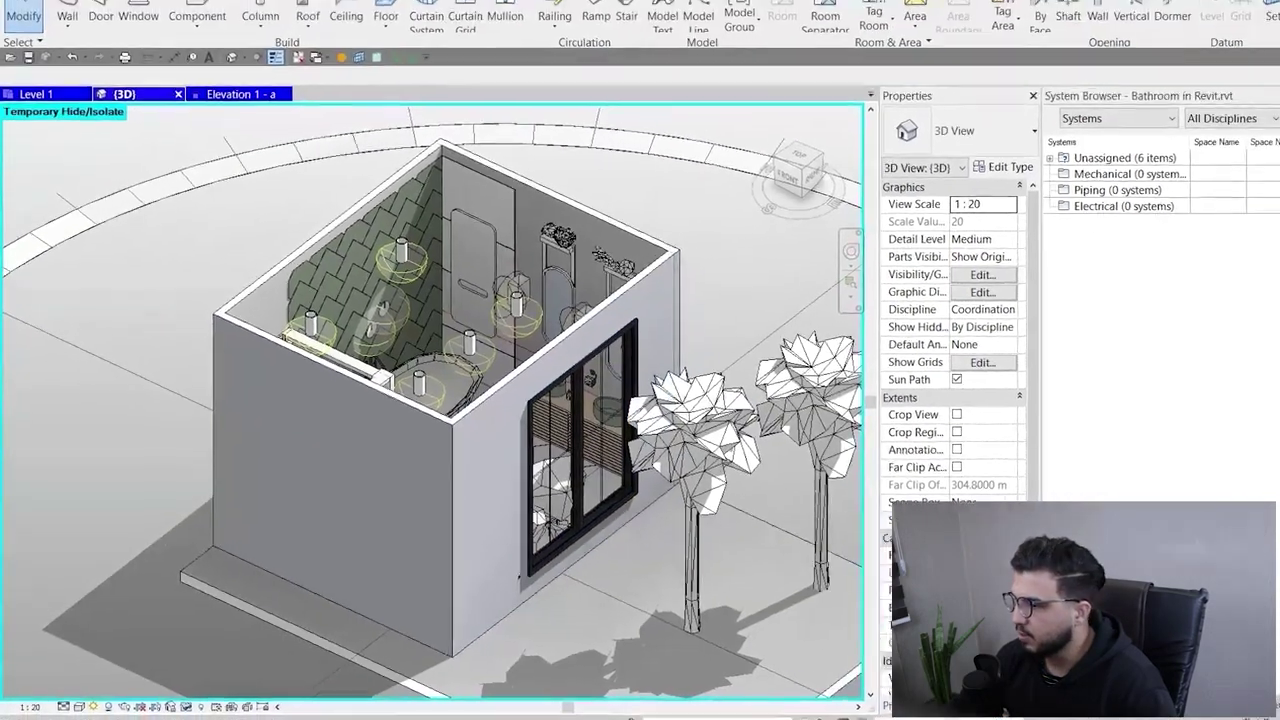
# Switch to the Photos reference render and examine its floor shadows, bathtub sunlight, ceiling light and wall lights
pyautogui.press('super')
pyautogui.moveTo(924, 716)
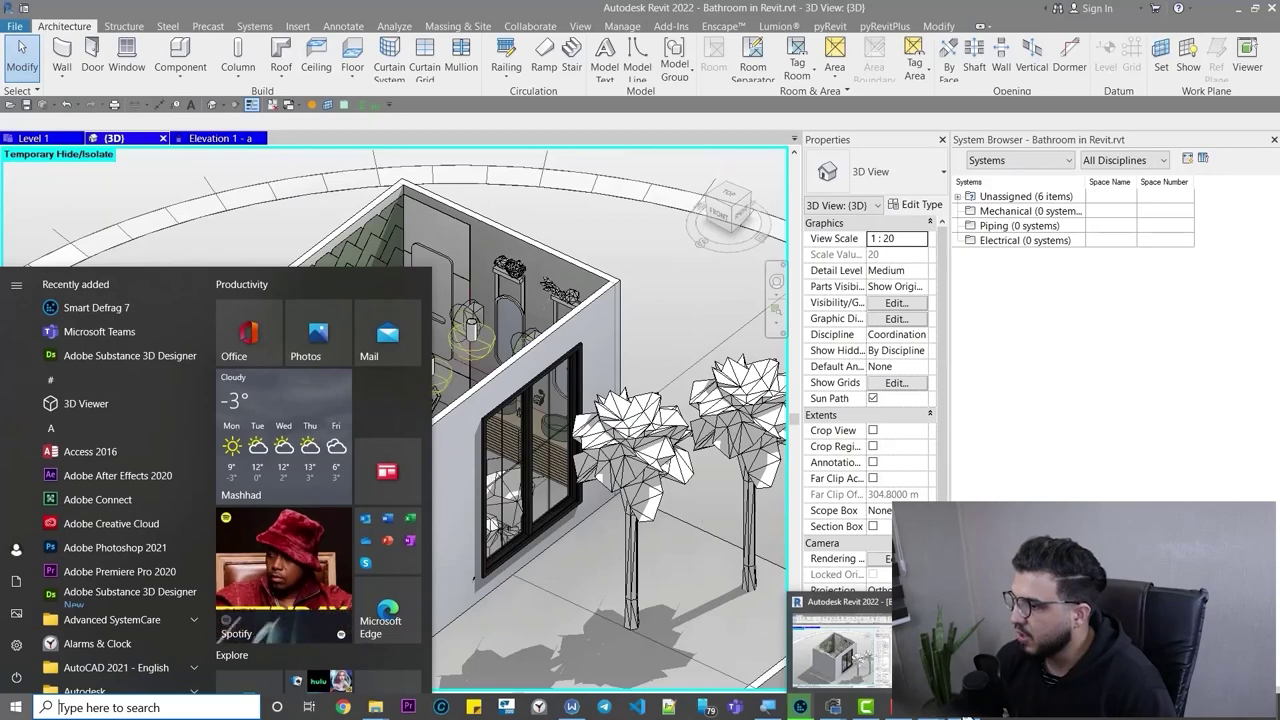
pyautogui.click(966, 716)
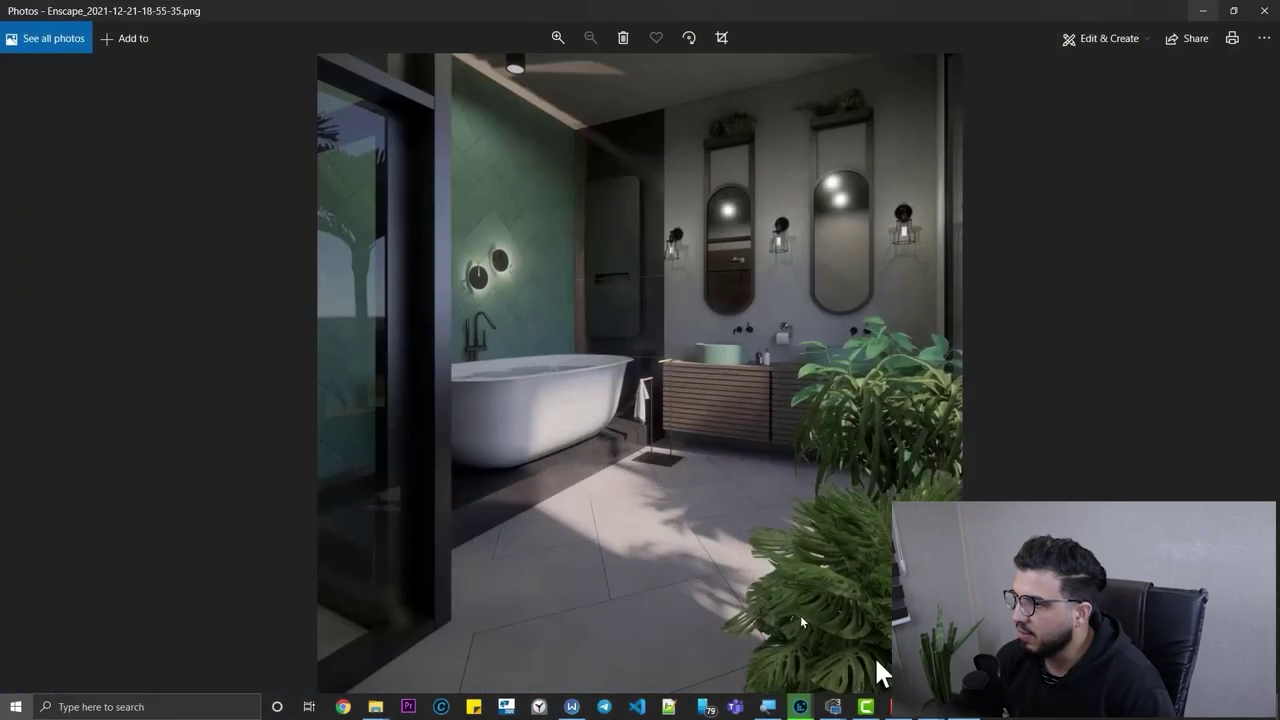
pyautogui.scroll(3, 441, 642)
pyautogui.moveTo(366, 627); pyautogui.dragTo(488, 557)
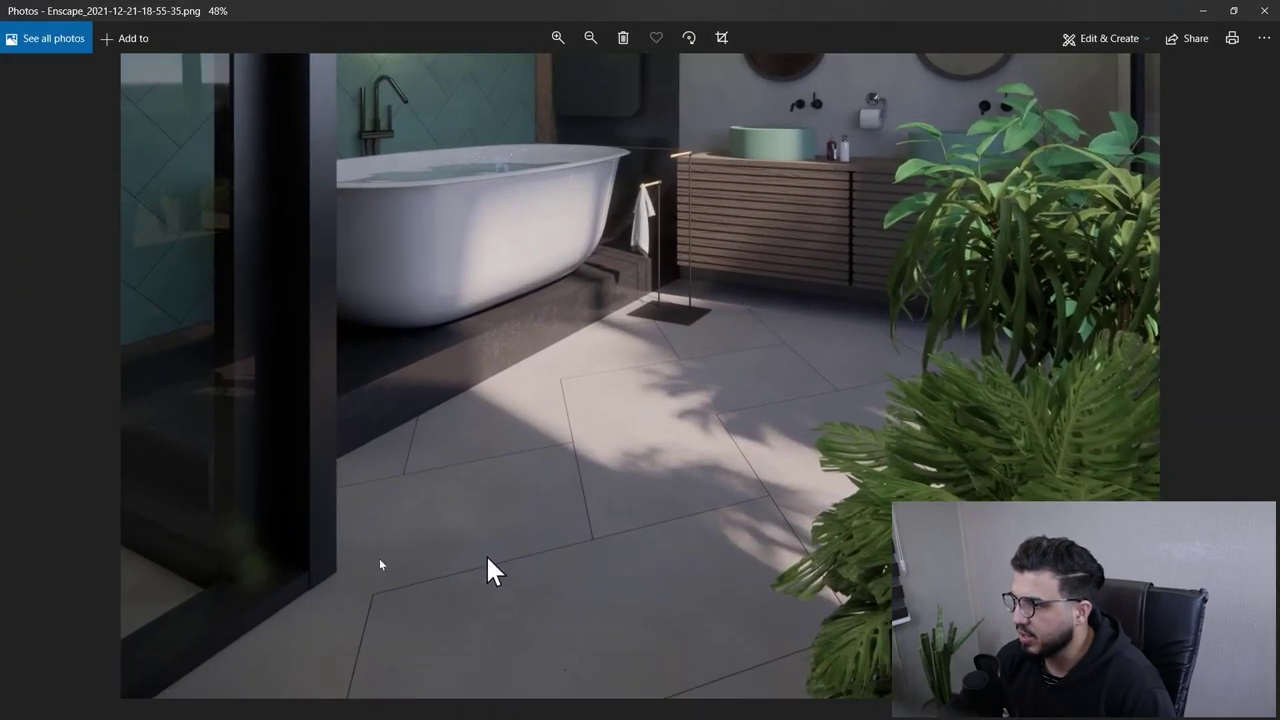
pyautogui.moveTo(340, 412); pyautogui.dragTo(493, 695)
pyautogui.scroll(2, 623, 677)
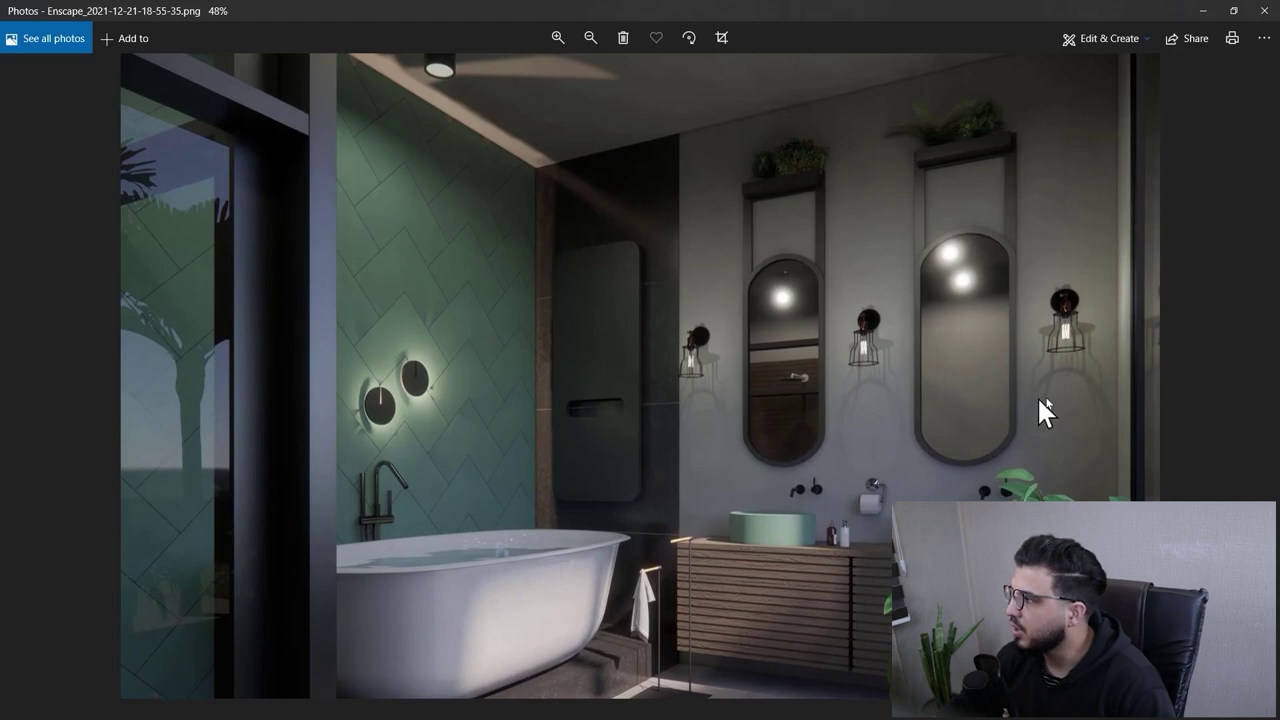
pyautogui.scroll(-3, 663, 532)
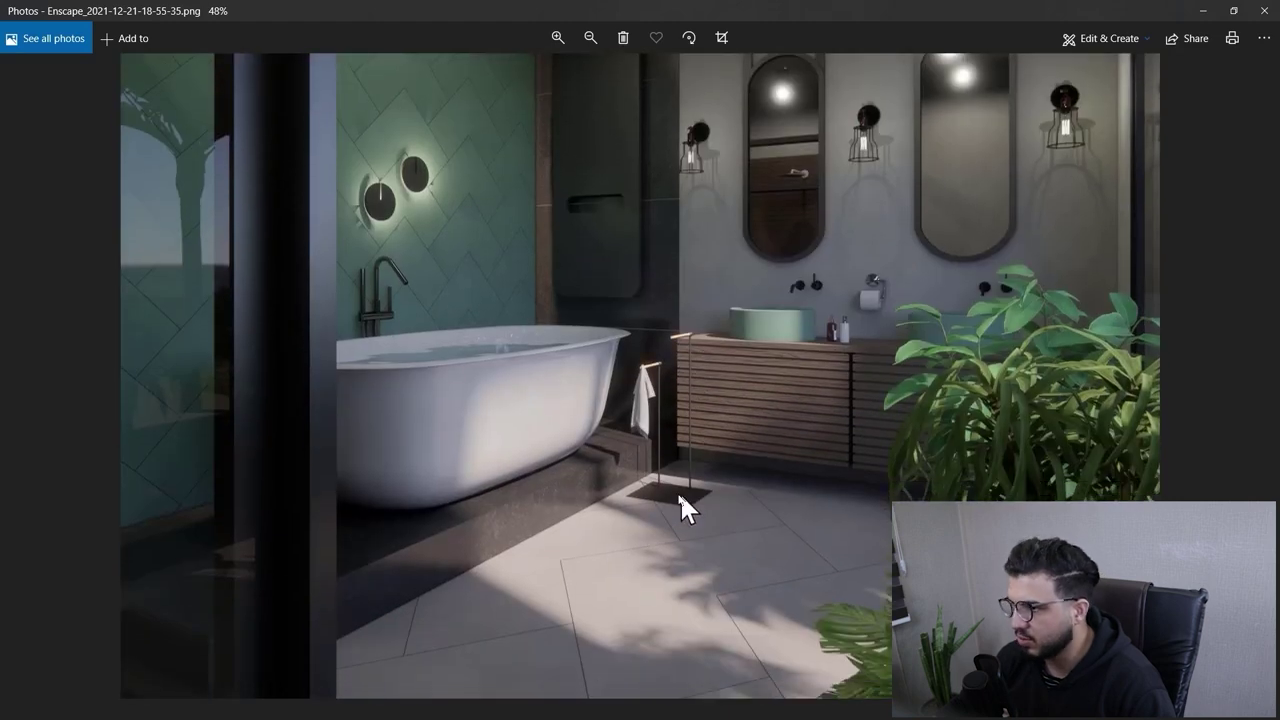
# Return to the Revit model and examine the black wall panel and its surroundings up close in the Enscape render
pyautogui.click(1204, 11)
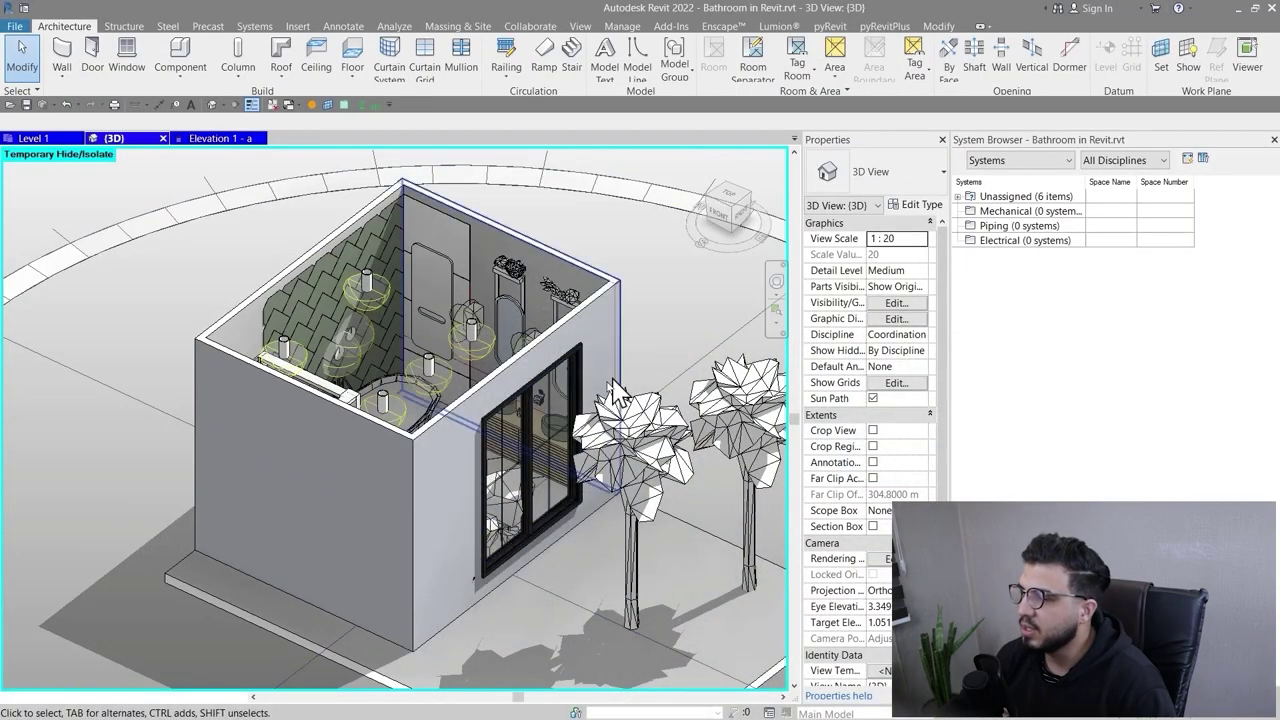
pyautogui.scroll(-5, 640, 360)
pyautogui.moveTo(659, 342); pyautogui.dragTo(606, 366, button='middle')
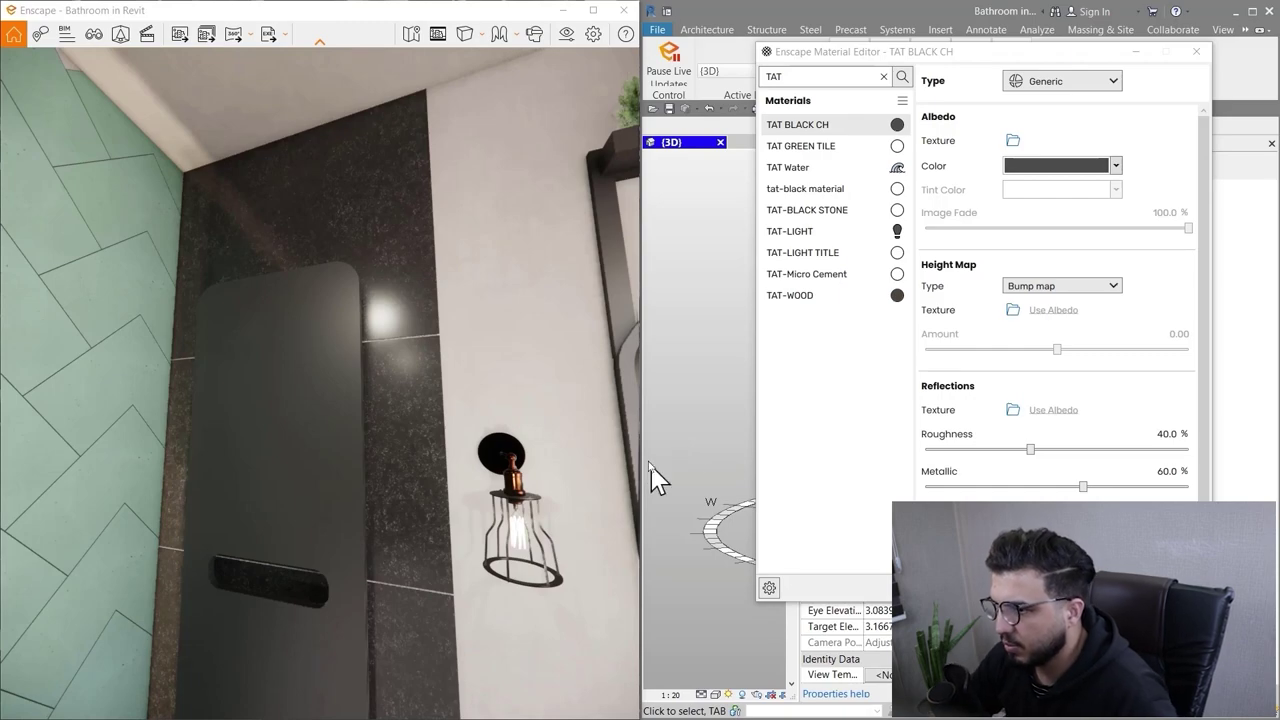
pyautogui.moveTo(300, 420); pyautogui.dragTo(299, 115)
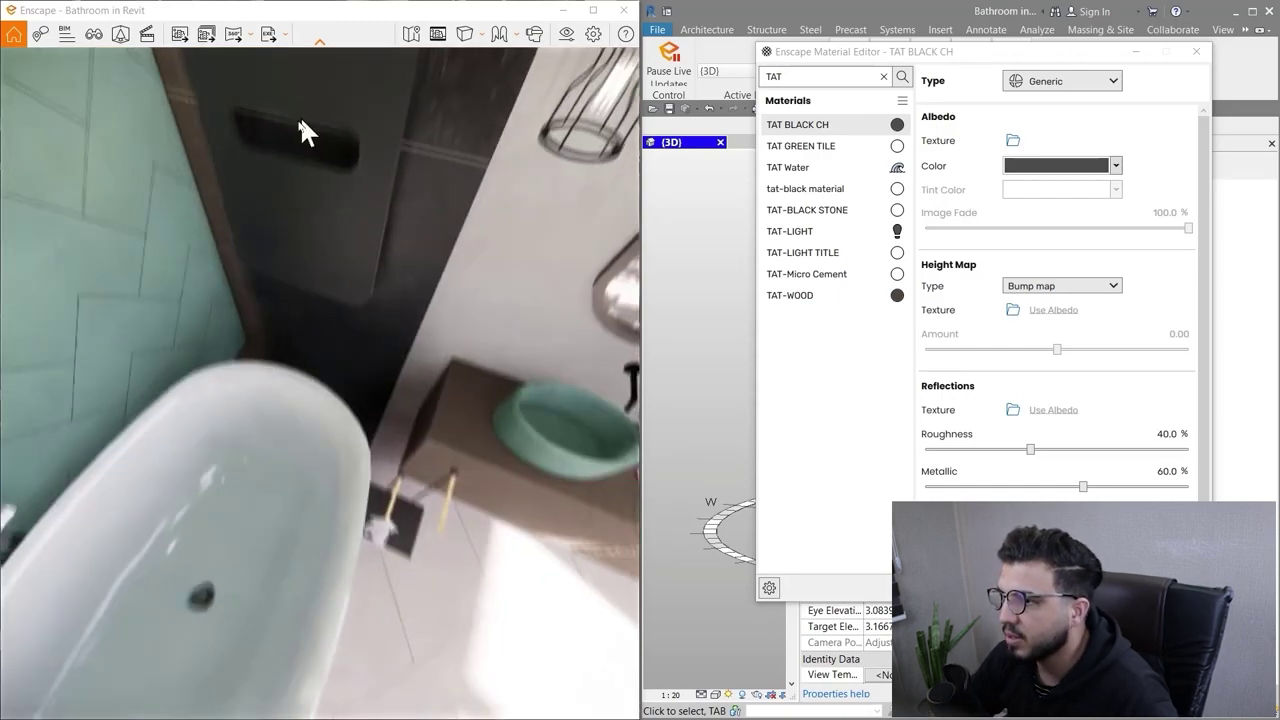
pyautogui.moveTo(338, 311); pyautogui.dragTo(330, 560)
pyautogui.press('w')
pyautogui.moveTo(320, 340); pyautogui.dragTo(325, 670)
pyautogui.press('s')
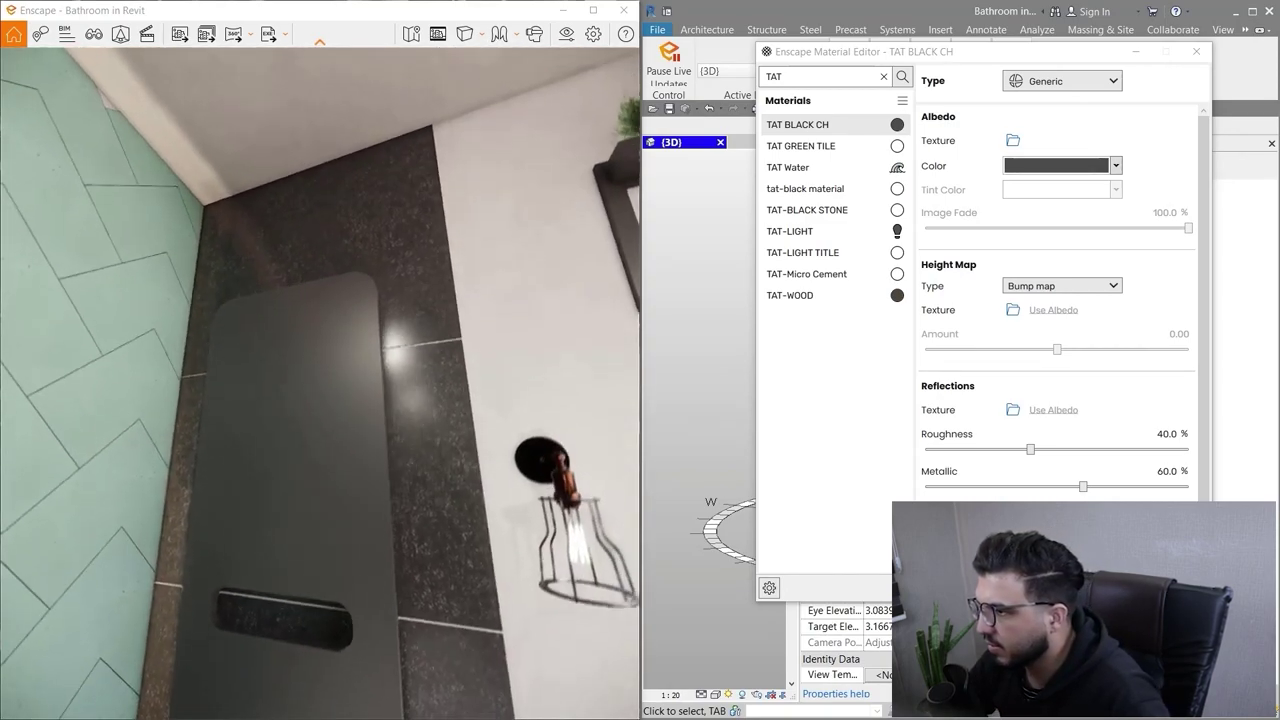
pyautogui.press('w')
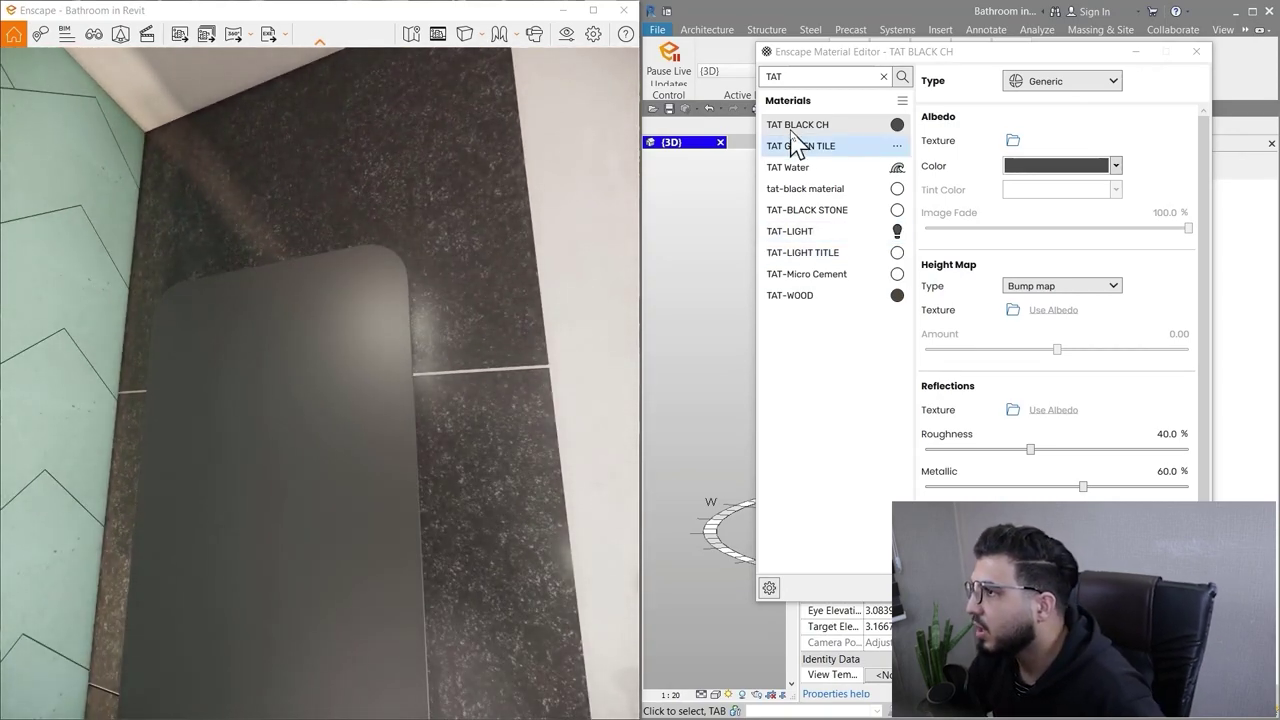
# Examine the standard and advanced albedo color options of the TAT BLACK CH material, leaving the color as it is
pyautogui.click(1090, 168)
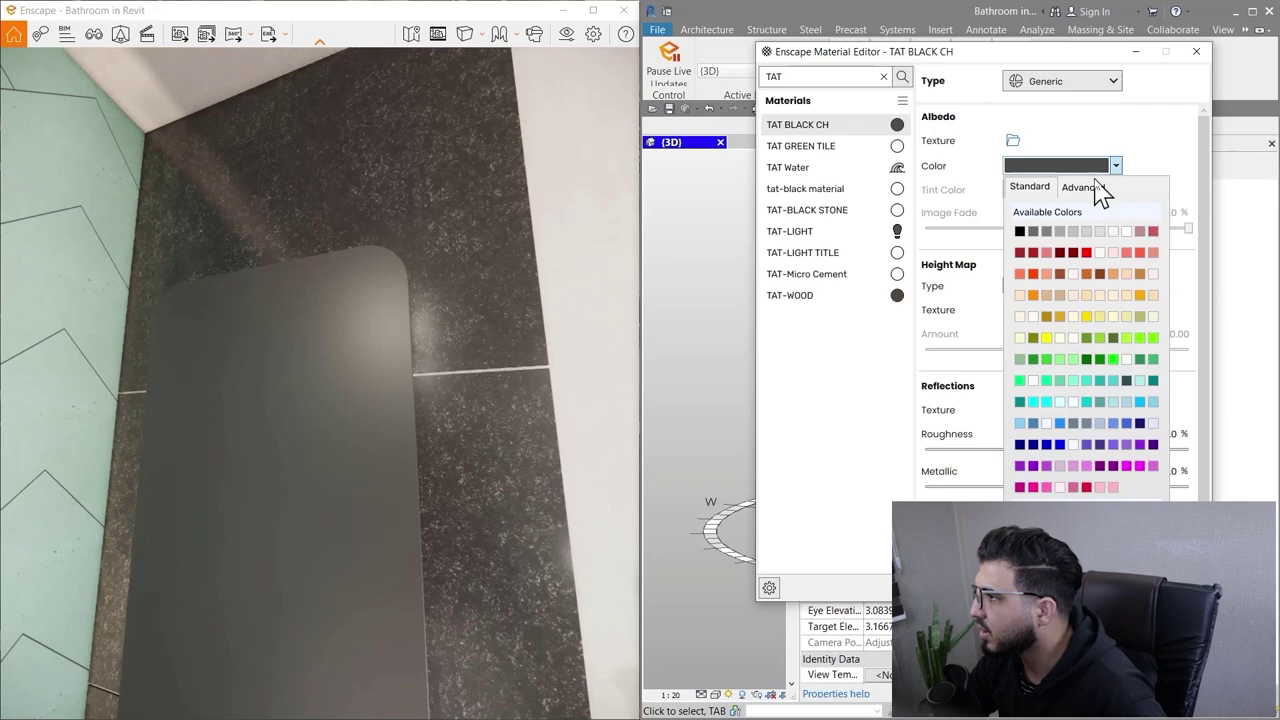
pyautogui.click(1080, 187)
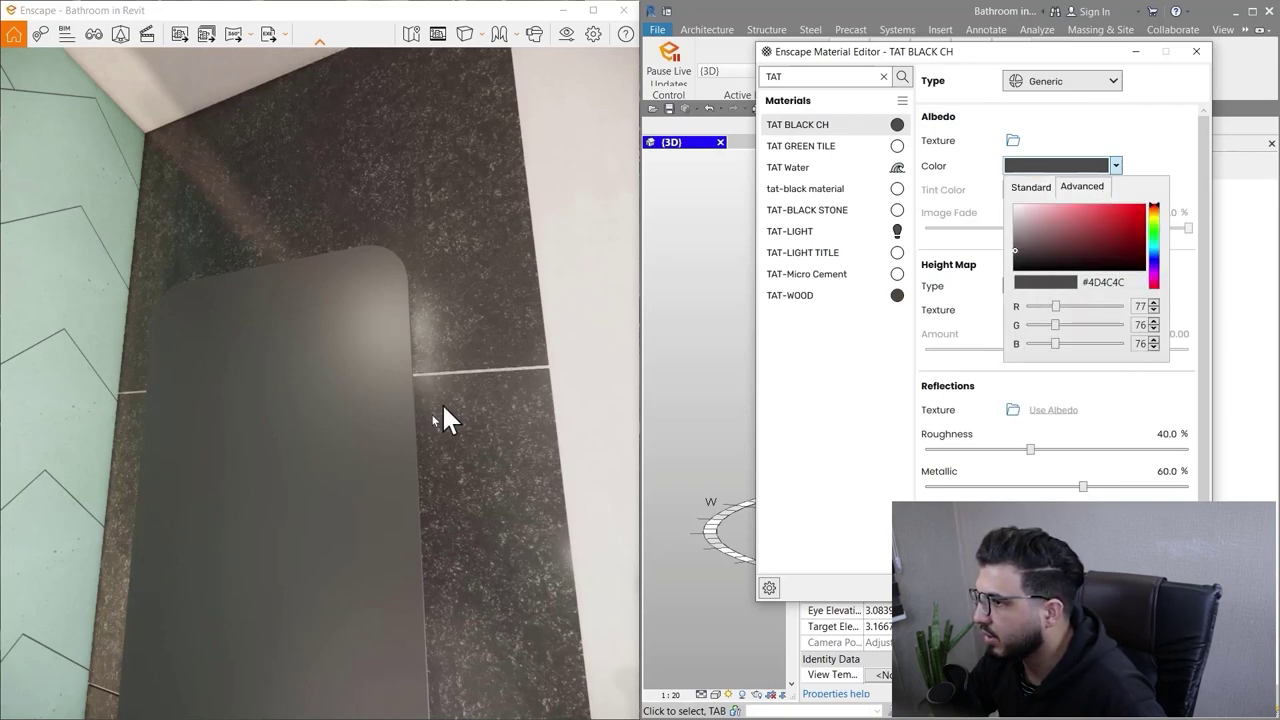
pyautogui.click(1087, 140)
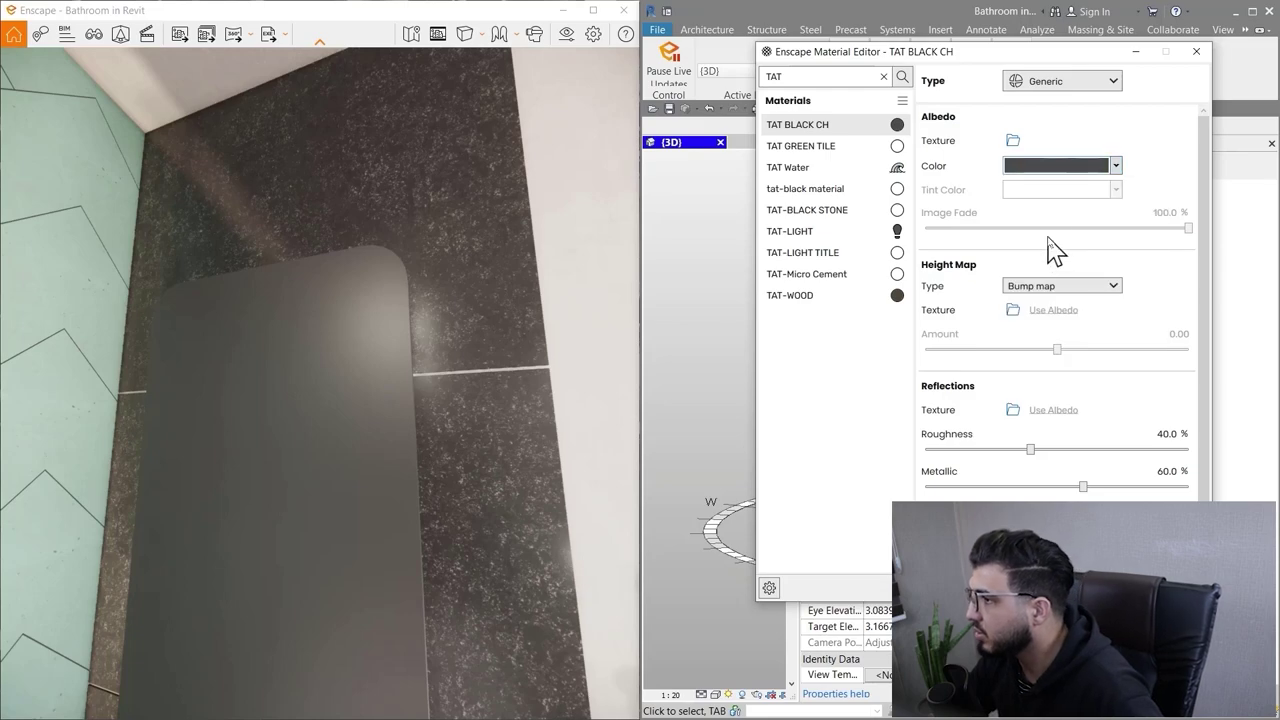
# Try a metallic value of 90.9 % on TAT BLACK CH and set it back to 60 %
pyautogui.scroll(-1, 972, 320)
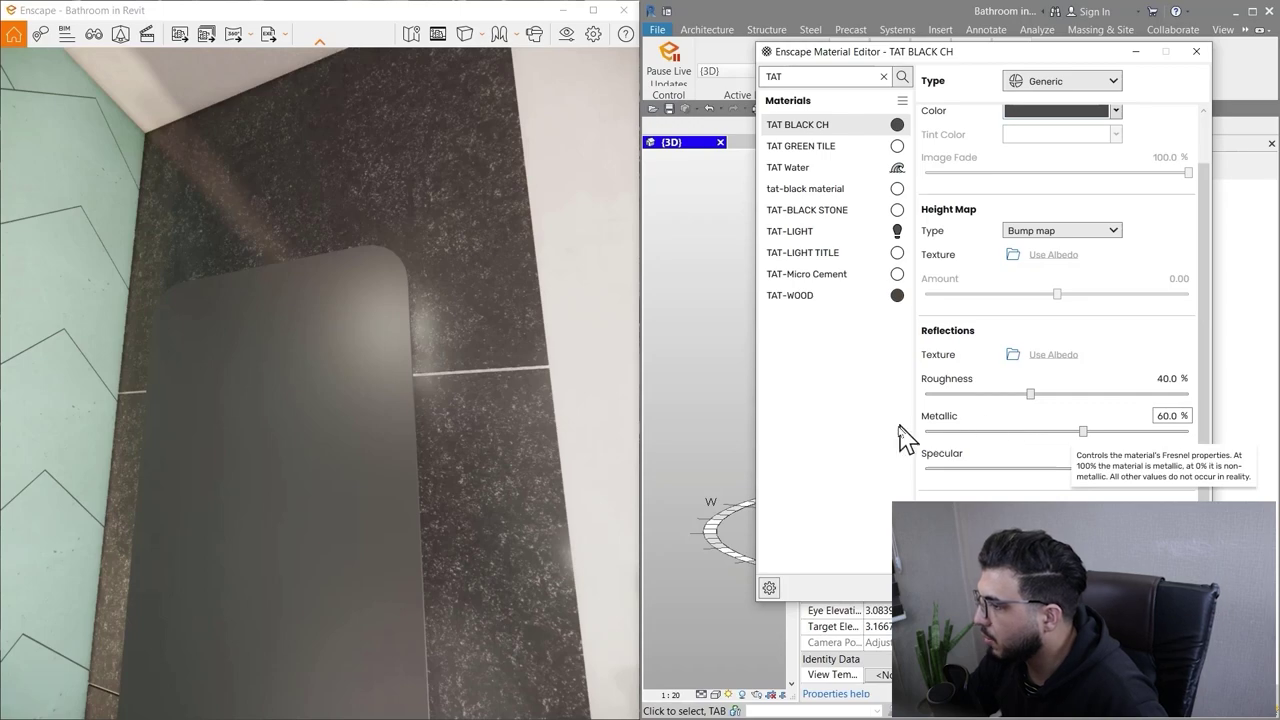
pyautogui.moveTo(1083, 432); pyautogui.dragTo(1163, 432)
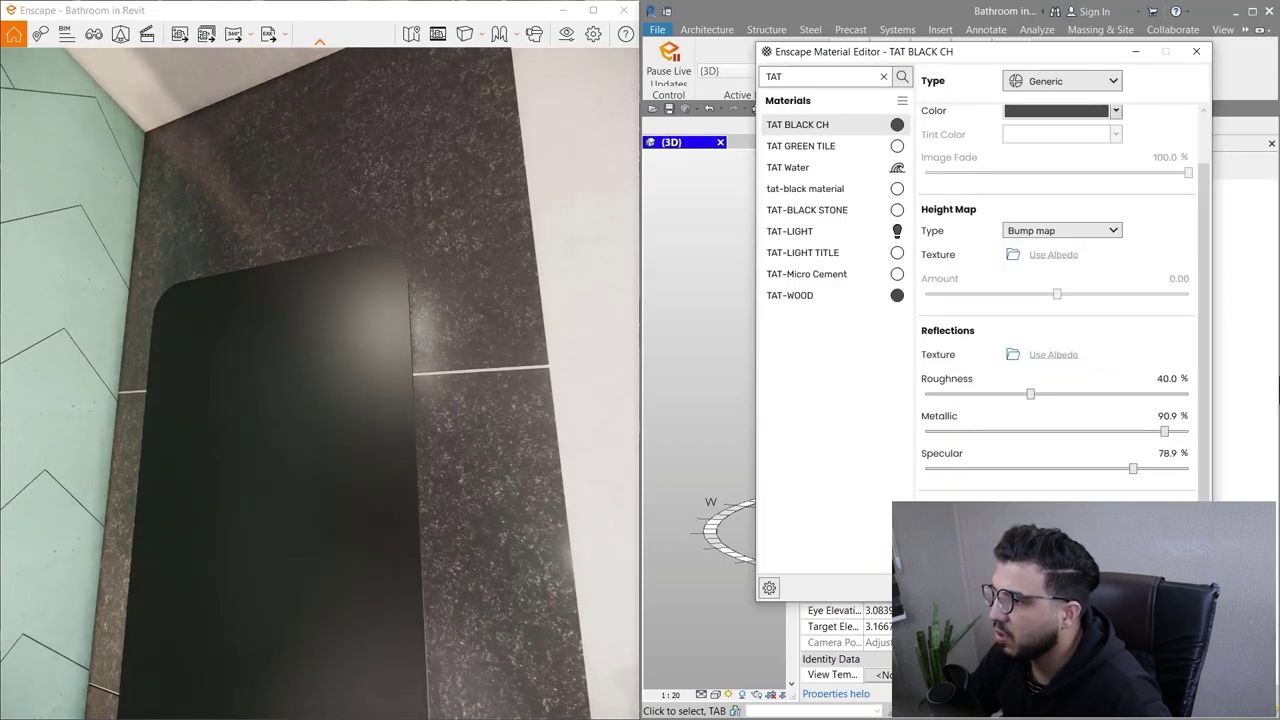
pyautogui.click(1166, 418)
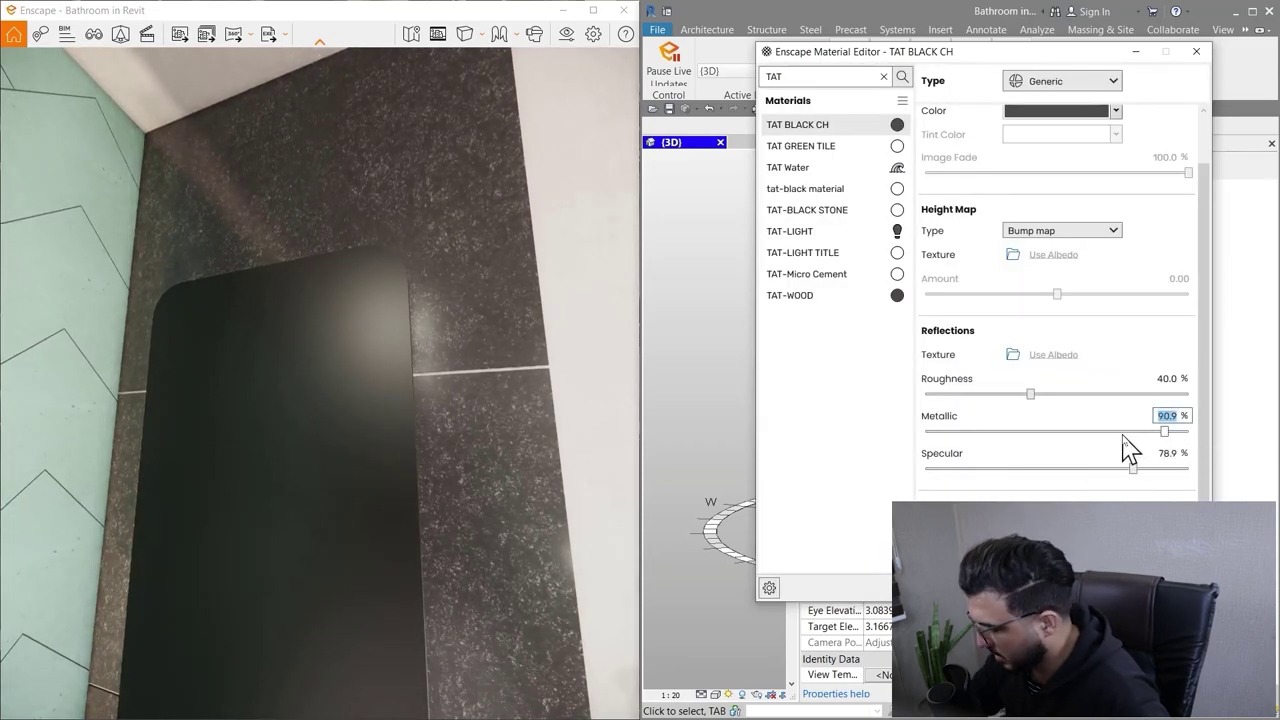
pyautogui.press('Return')
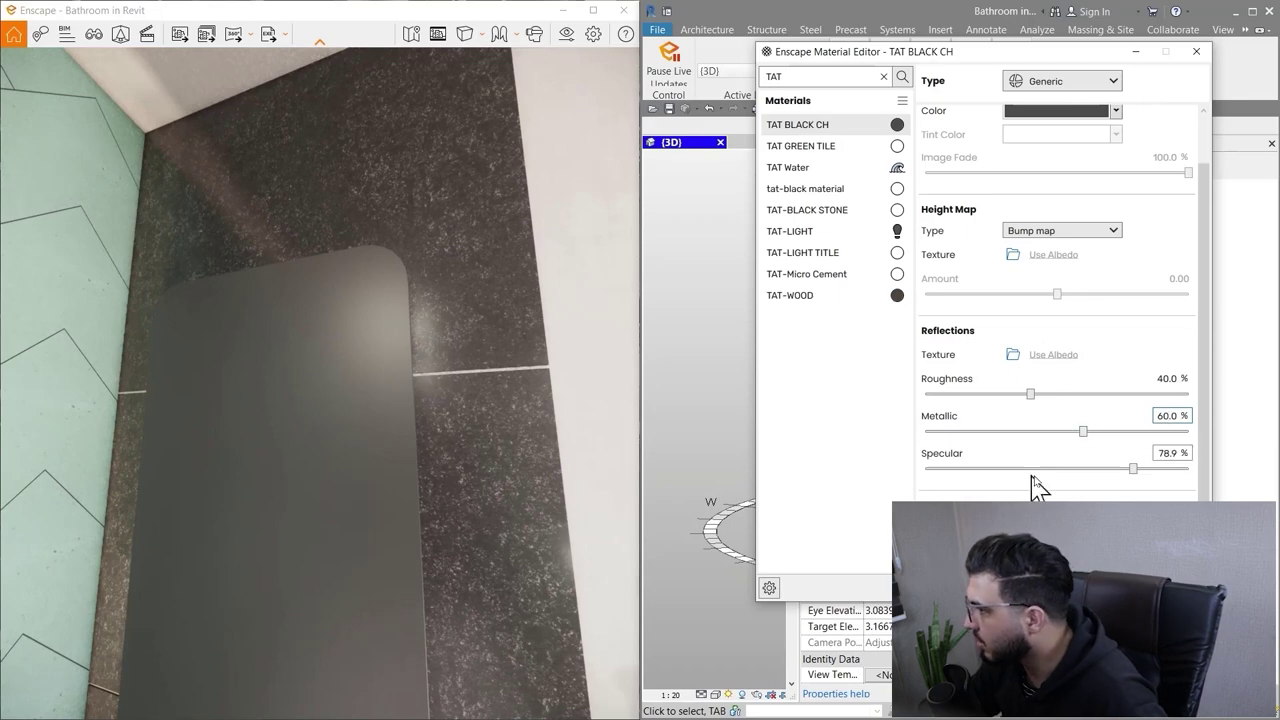
# Lower the specular of TAT BLACK CH to 16.6 % and try entering 75 % instead
pyautogui.moveTo(522, 452)
pyautogui.mouseDown()
pyautogui.moveTo(526, 470)
pyautogui.moveTo(548, 470)
pyautogui.moveTo(530, 468)
pyautogui.moveTo(516, 436)
pyautogui.mouseUp()
pyautogui.press('s')
pyautogui.press('w')
pyautogui.press('w')
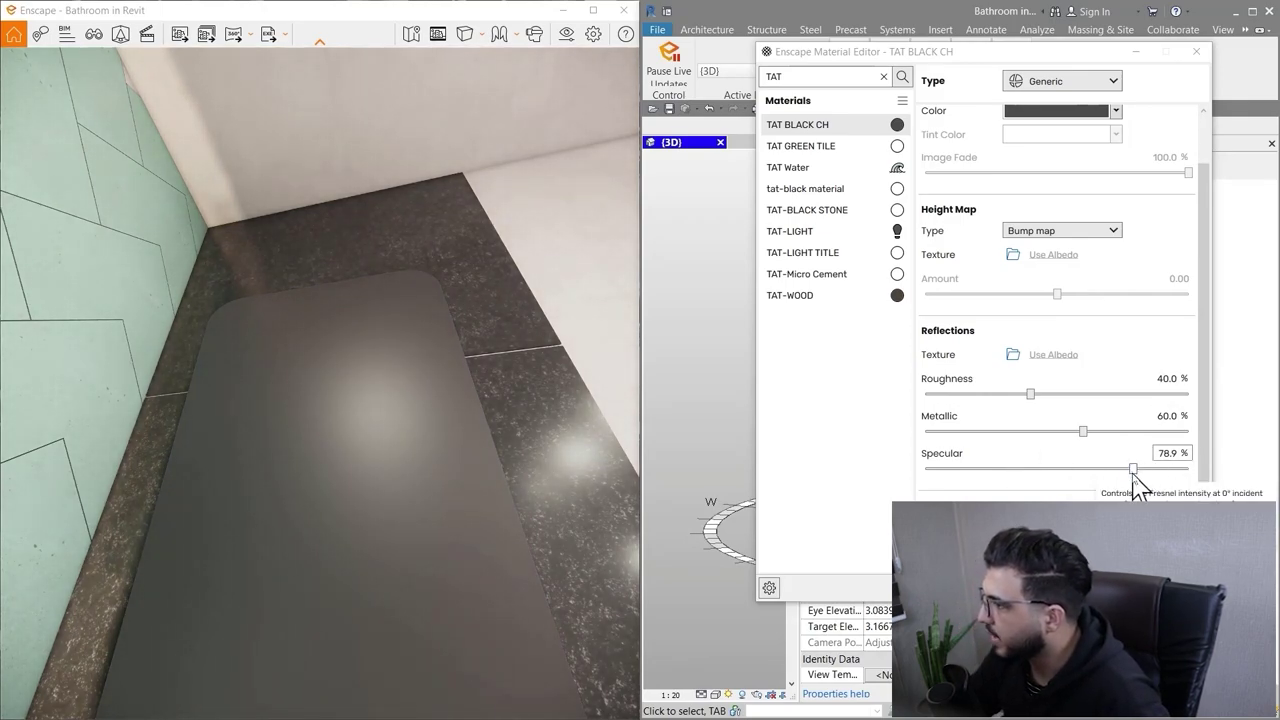
pyautogui.moveTo(1133, 468); pyautogui.dragTo(968, 468)
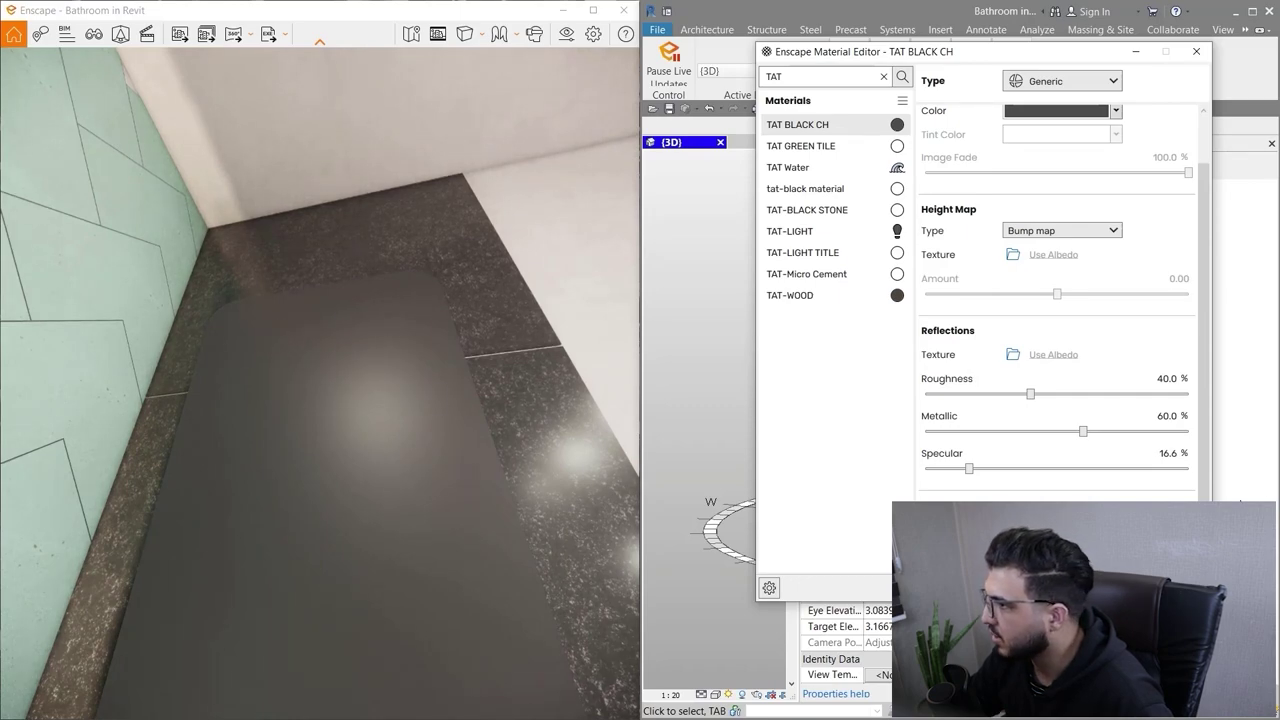
pyautogui.doubleClick(1165, 455)
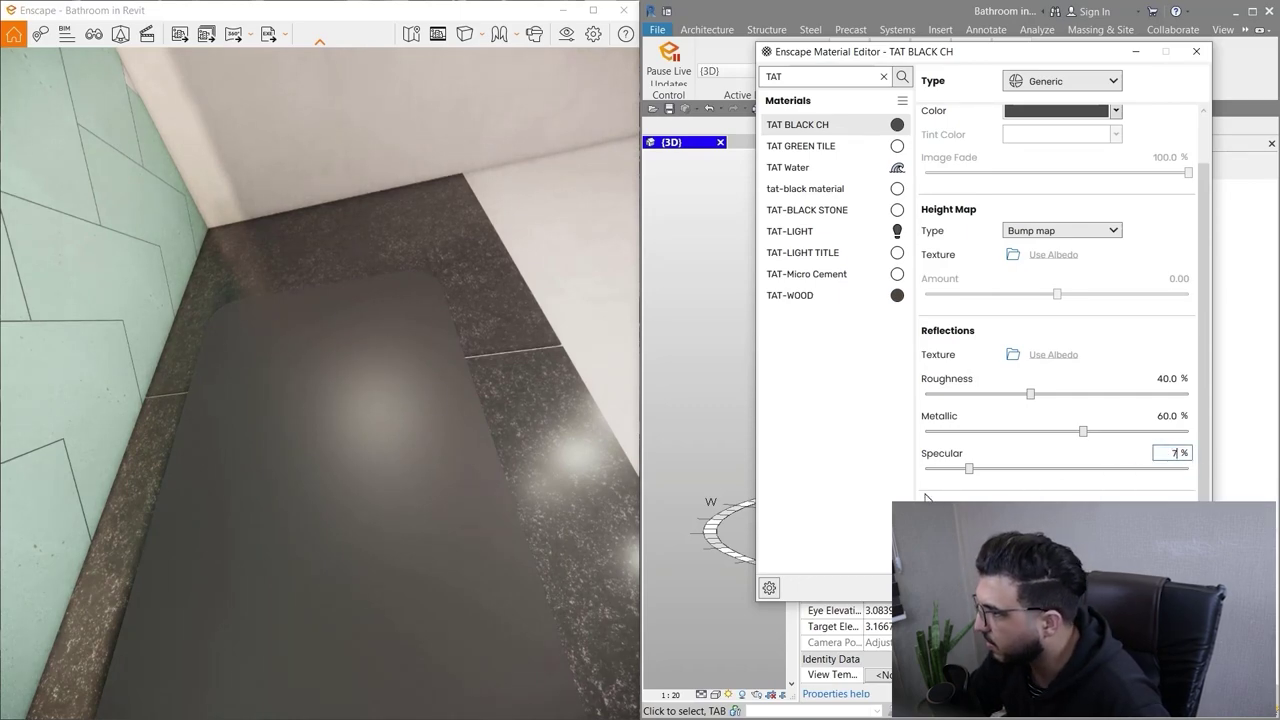
pyautogui.moveTo(276, 548); pyautogui.dragTo(603, 449)
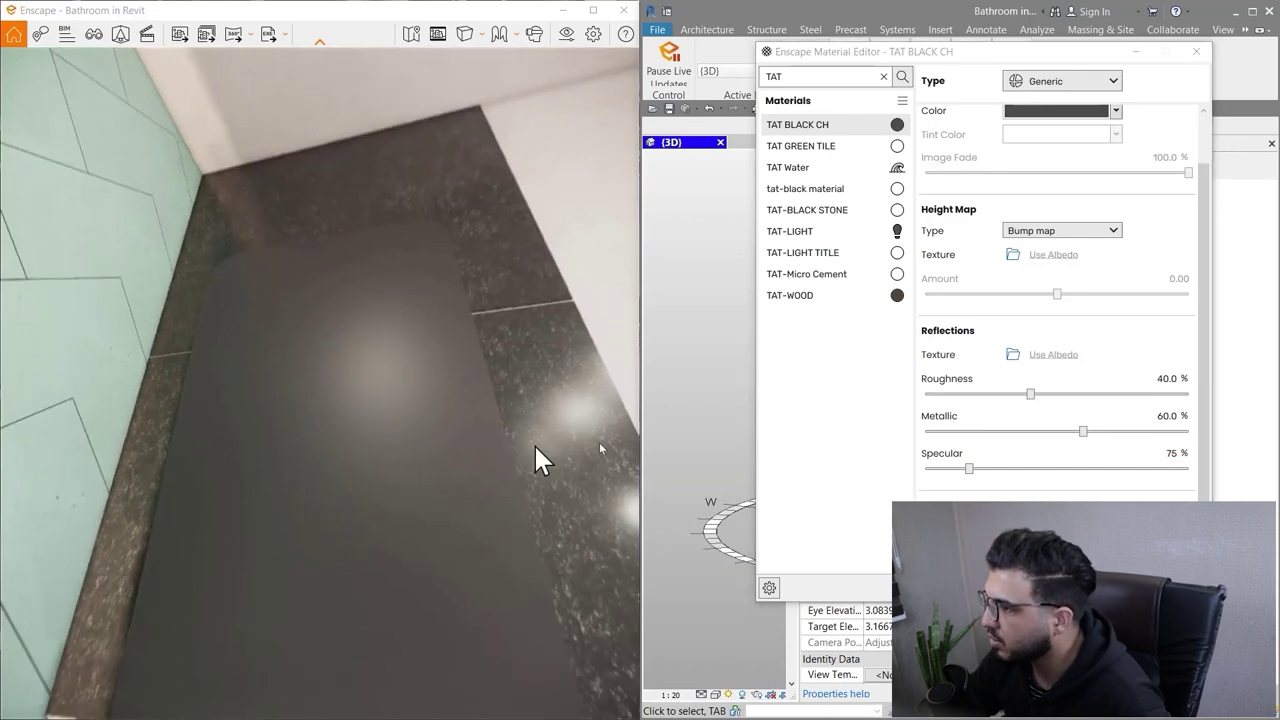
# Examine the black panel's reflections, the bathtub and the green tile wall with its round lights in the render
pyautogui.moveTo(400, 490); pyautogui.dragTo(632, 445)
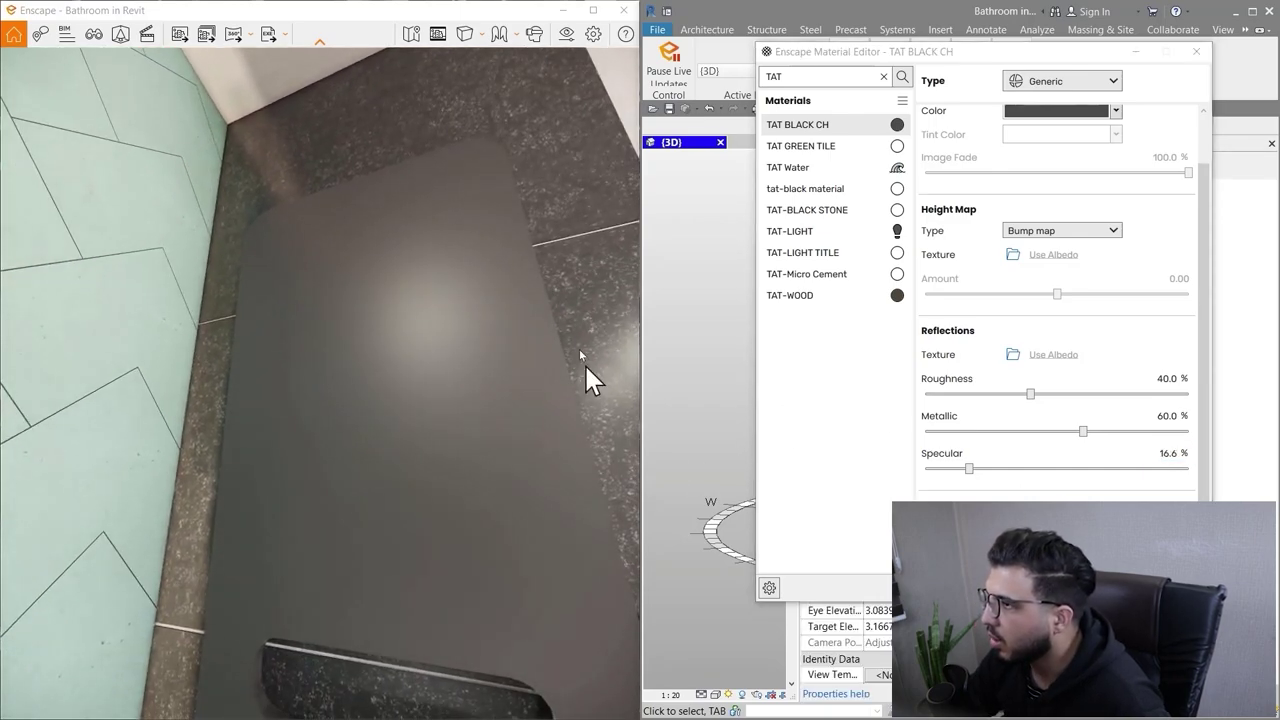
pyautogui.scroll(-5, 580, 350)
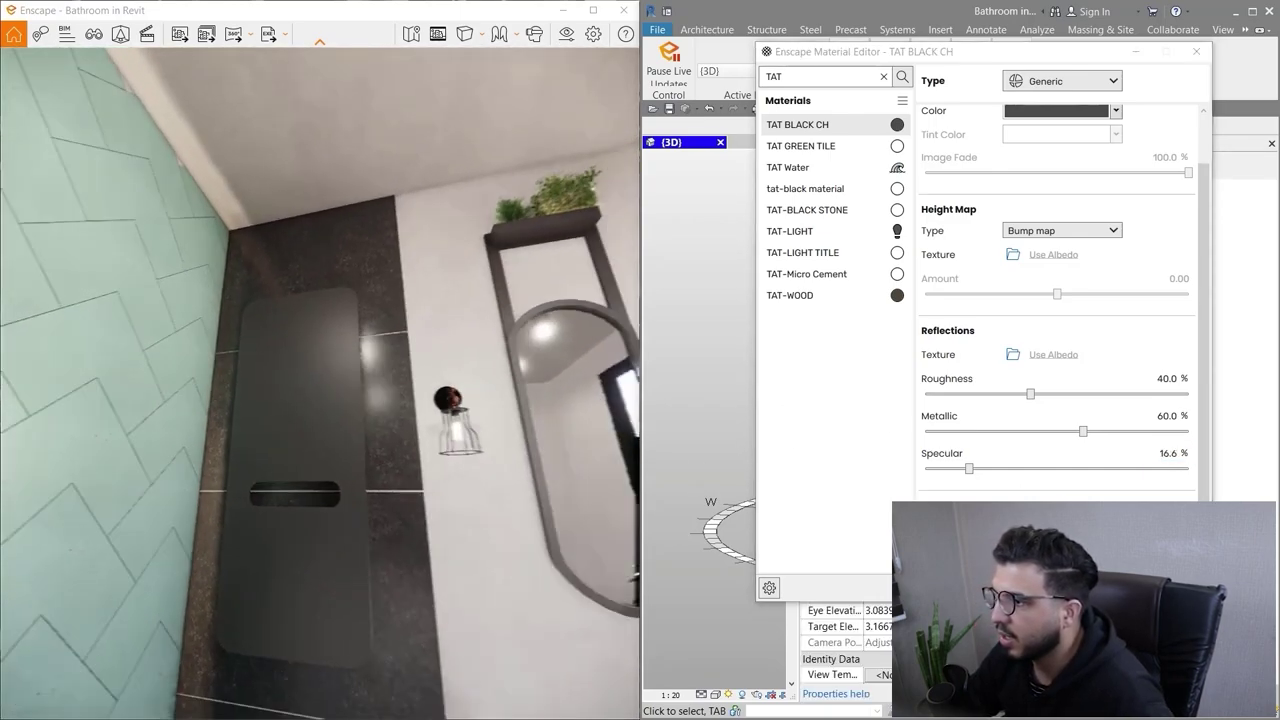
pyautogui.moveTo(590, 240); pyautogui.dragTo(607, 350)
pyautogui.moveTo(405, 415); pyautogui.dragTo(342, 545)
pyautogui.scroll(-5, 342, 500)
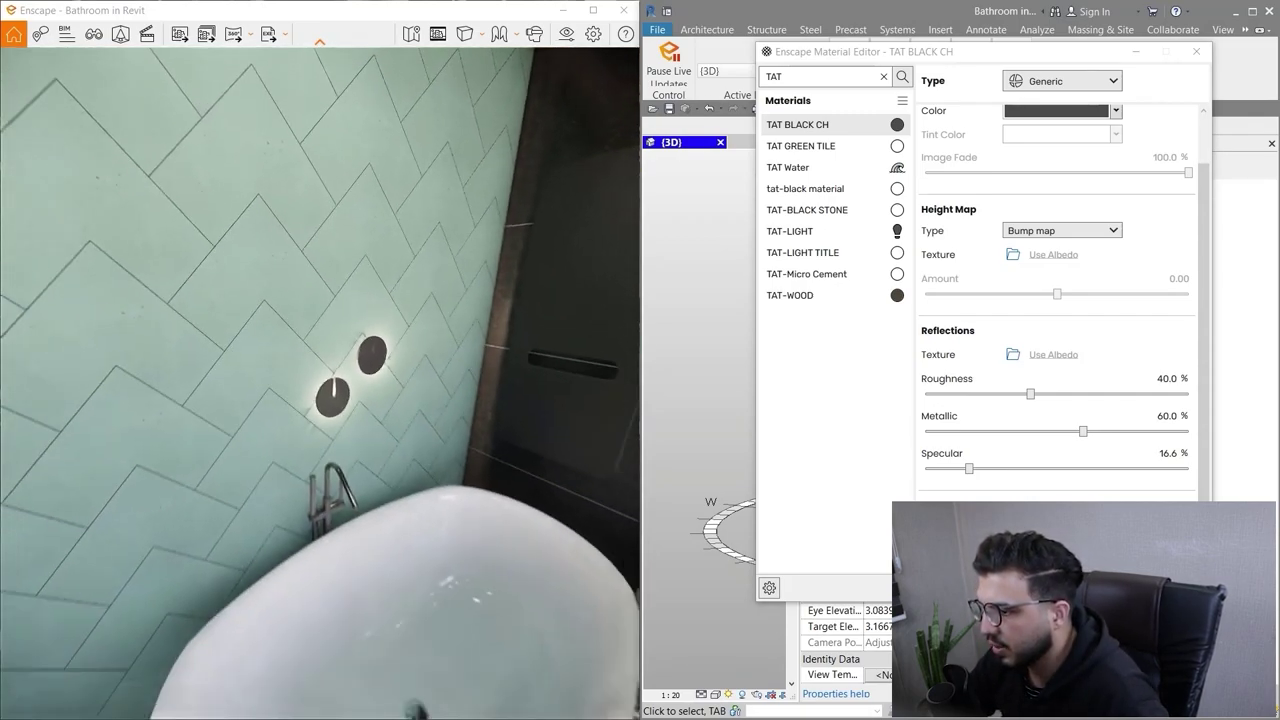
pyautogui.moveTo(342, 500); pyautogui.dragTo(440, 545)
pyautogui.press('w')
pyautogui.moveTo(357, 530); pyautogui.dragTo(290, 345)
pyautogui.press('w')
pyautogui.press('s')
pyautogui.press('w')
pyautogui.press('e')
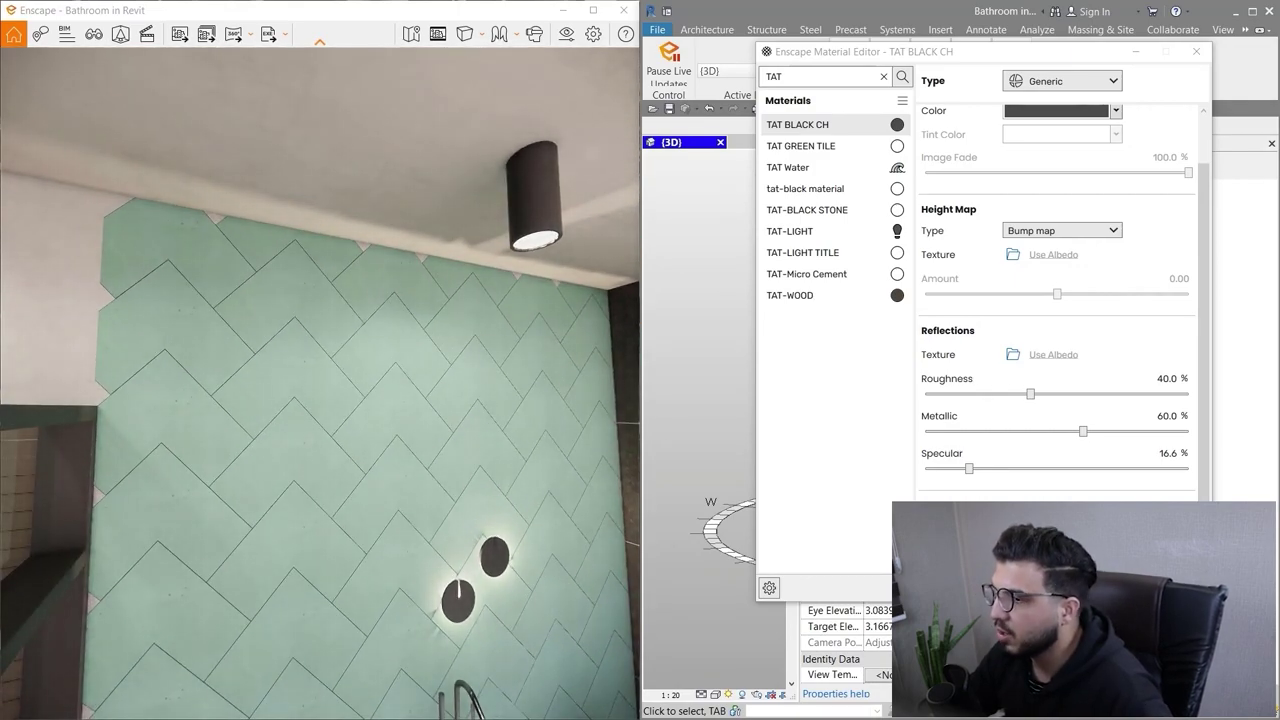
# Examine the green wall tiles up close and review TAT GREEN TILE's albedo texture, tint, height map and reflection settings
pyautogui.press('w')
pyautogui.moveTo(394, 380)
pyautogui.mouseDown()
pyautogui.moveTo(374, 376)
pyautogui.moveTo(394, 380)
pyautogui.mouseUp()
pyautogui.press('s')
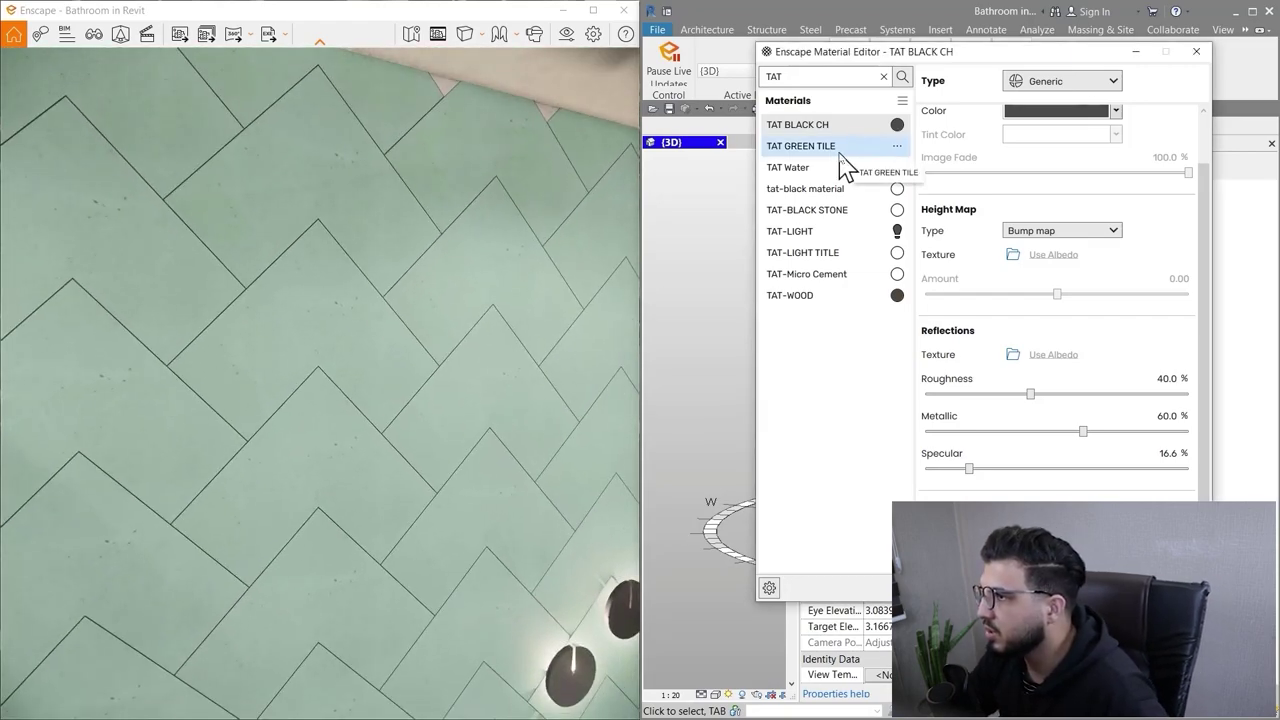
pyautogui.click(850, 147)
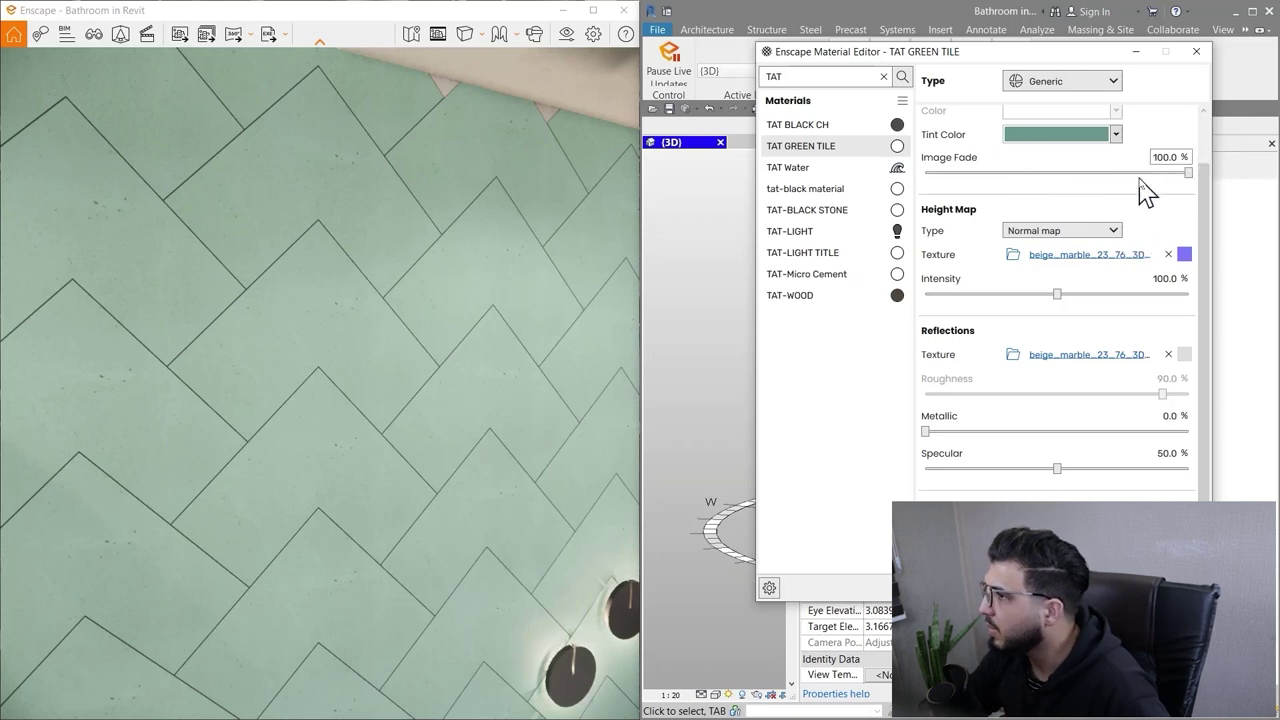
pyautogui.scroll(1, 1207, 251)
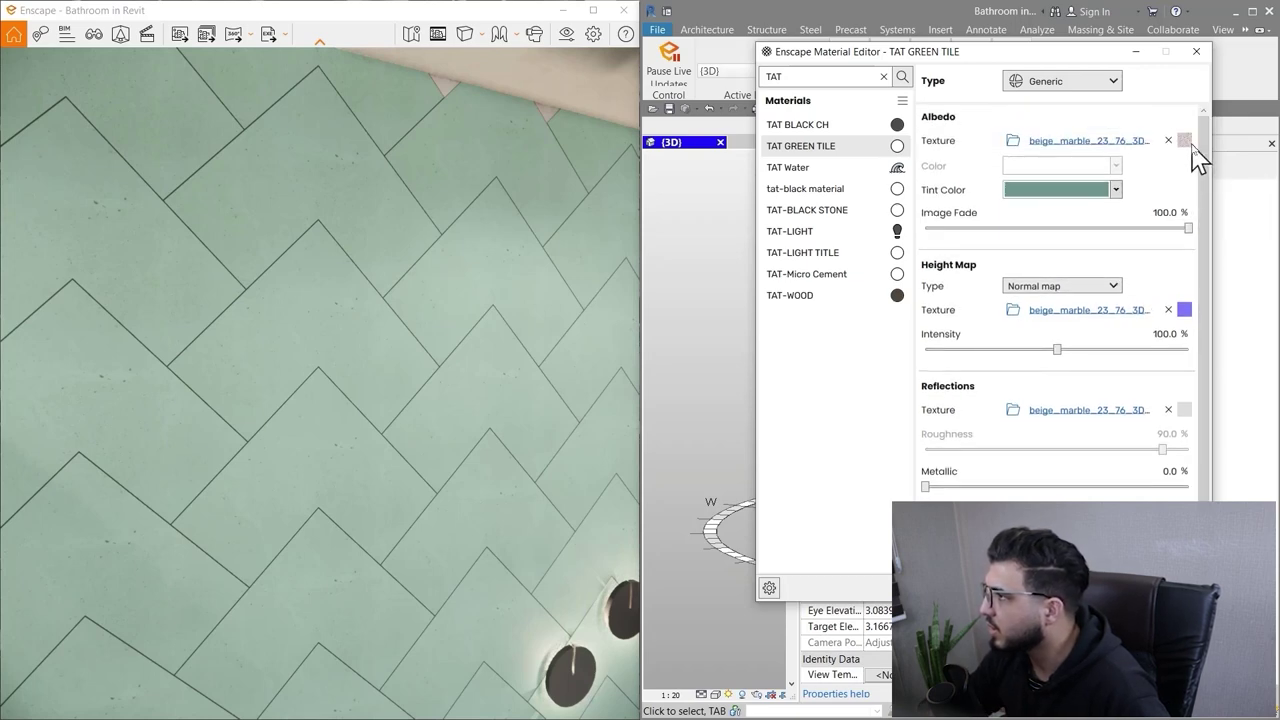
pyautogui.click(1184, 142)
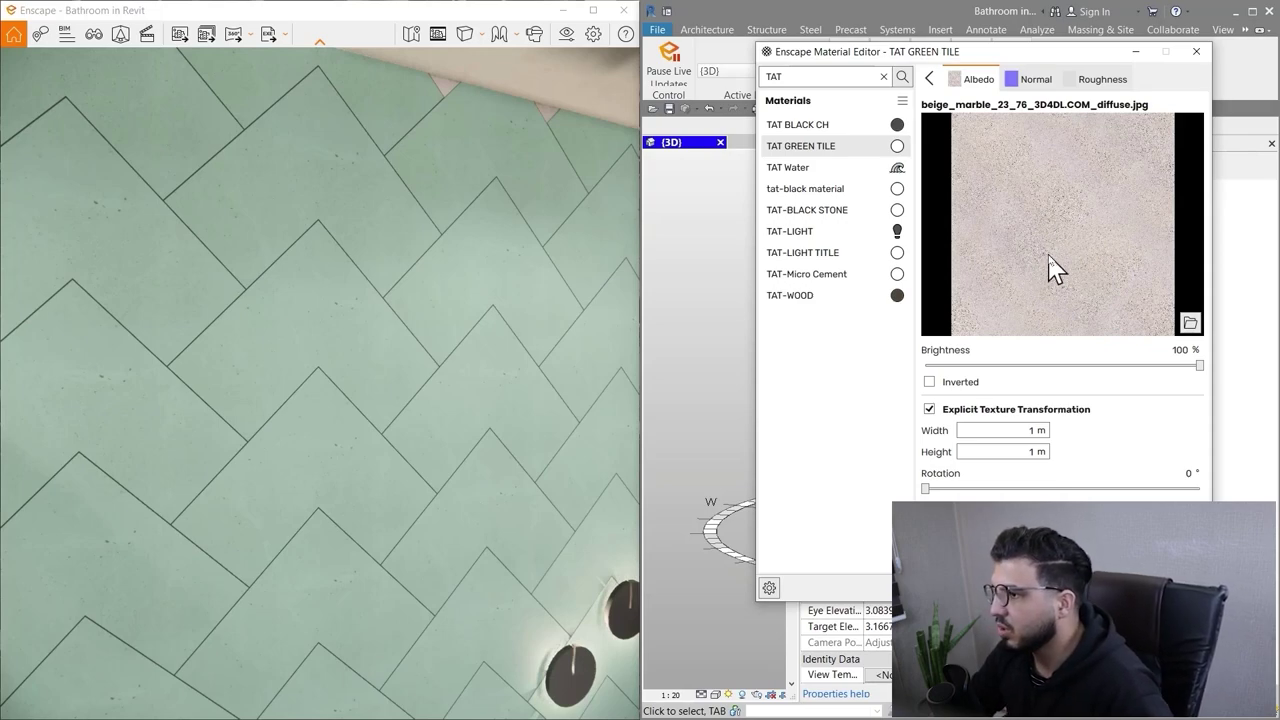
pyautogui.click(931, 79)
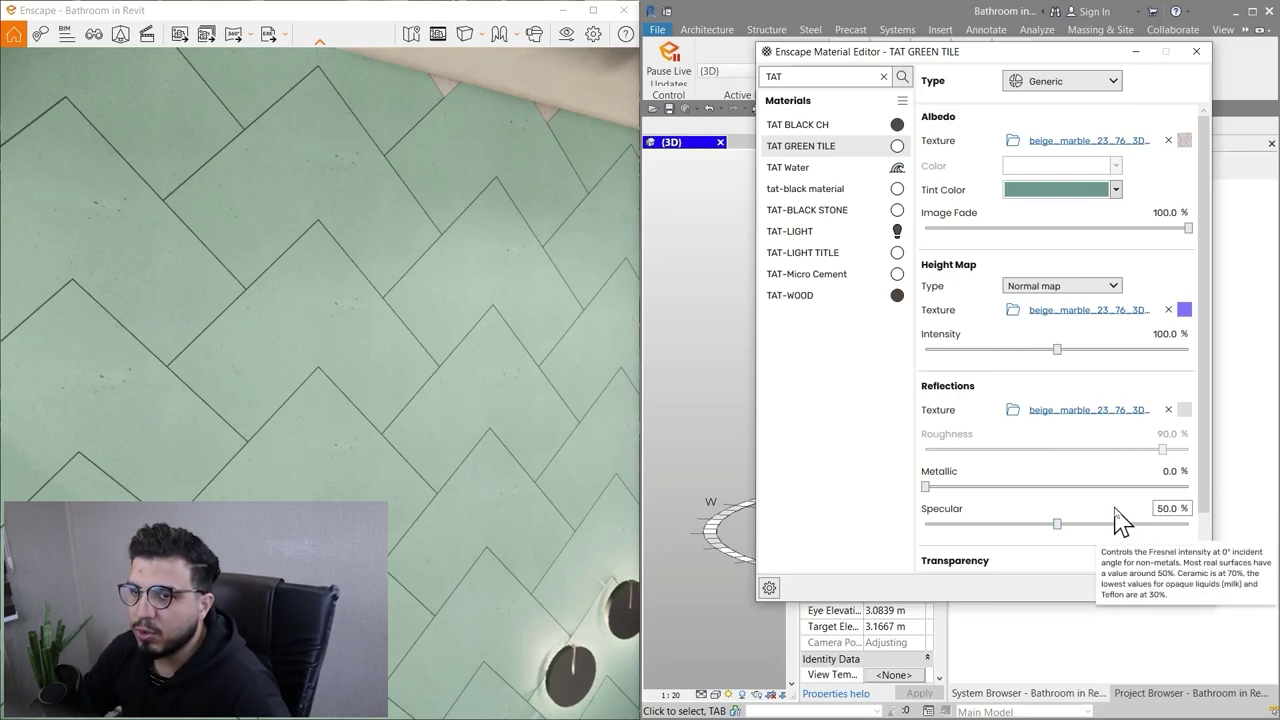
pyautogui.scroll(-1, 929, 457)
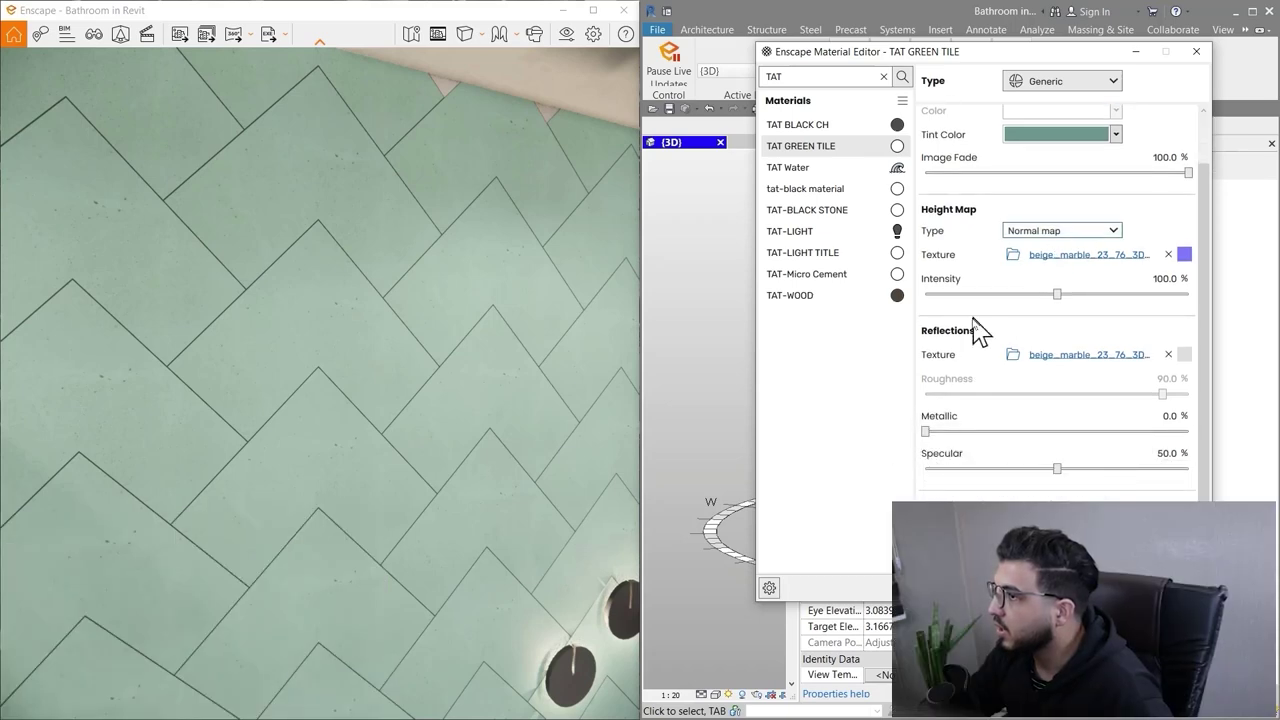
pyautogui.scroll(1, 975, 310)
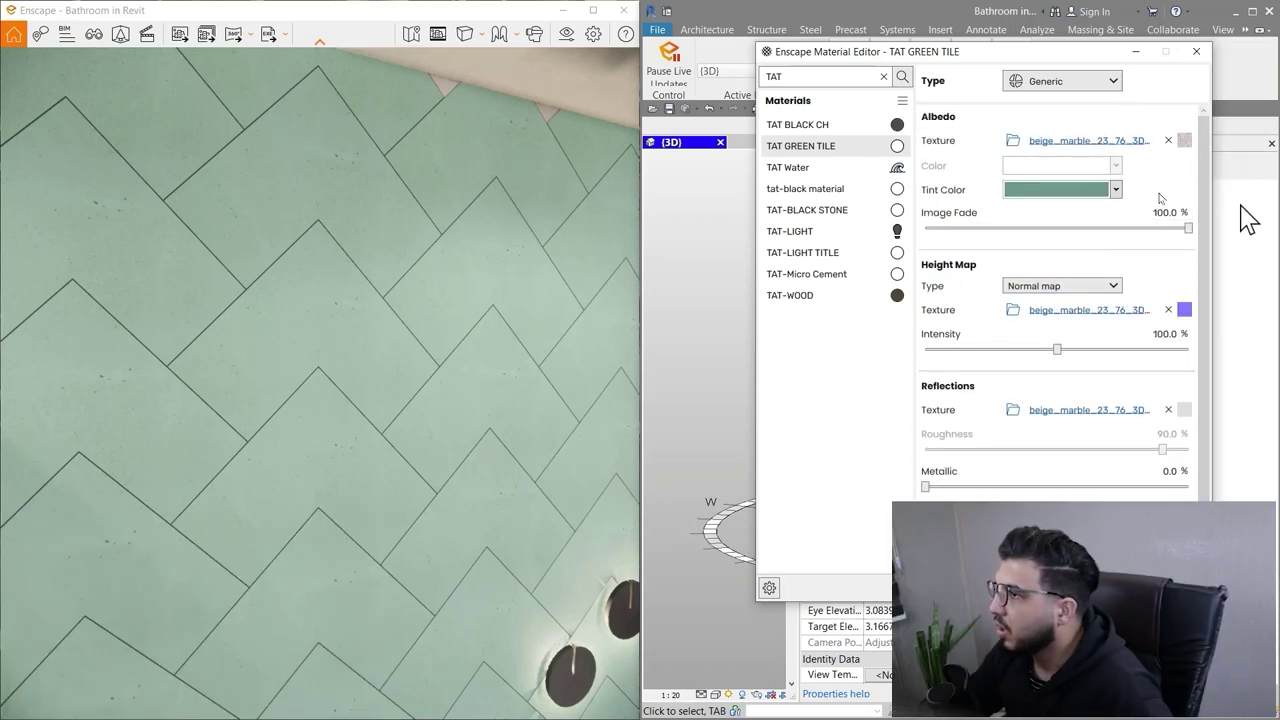
# Open the TAT-LIGHT TITLE material and examine the light floor tiles and the plant shadows on them
pyautogui.click(840, 256)
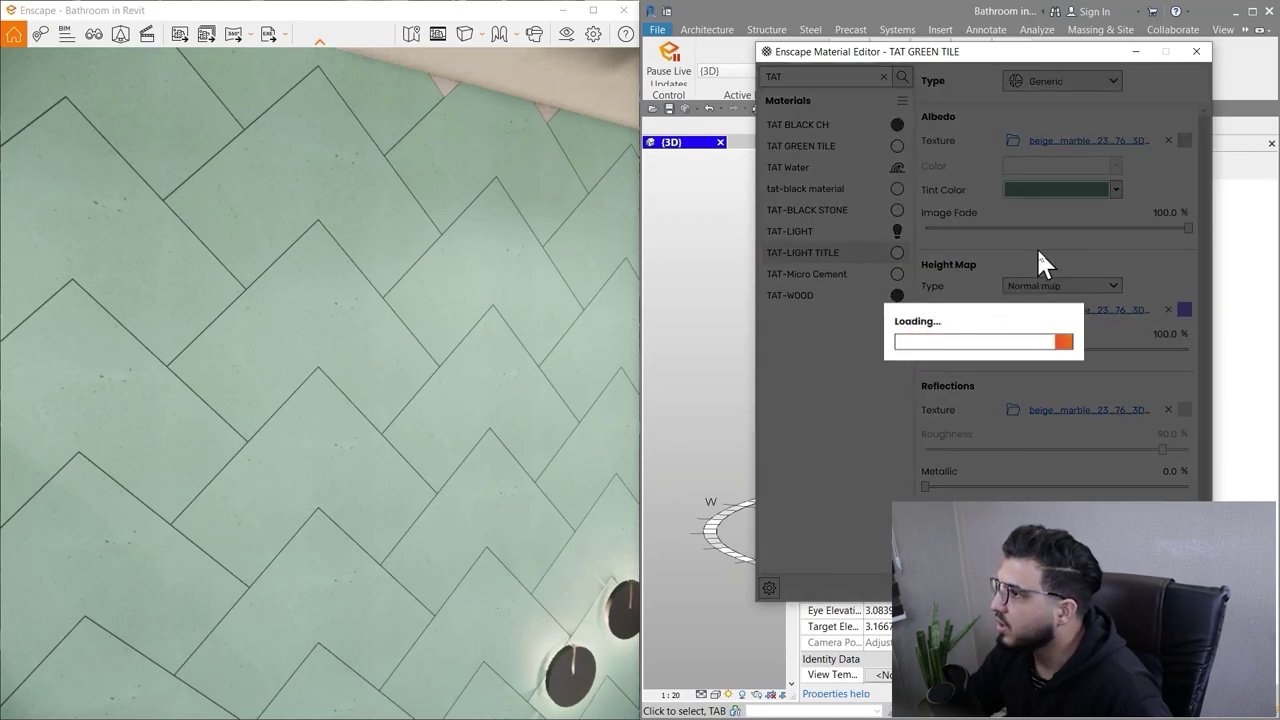
pyautogui.moveTo(289, 418); pyautogui.dragTo(420, 480)
pyautogui.moveTo(480, 530); pyautogui.dragTo(512, 465, button='right')
pyautogui.press('w')
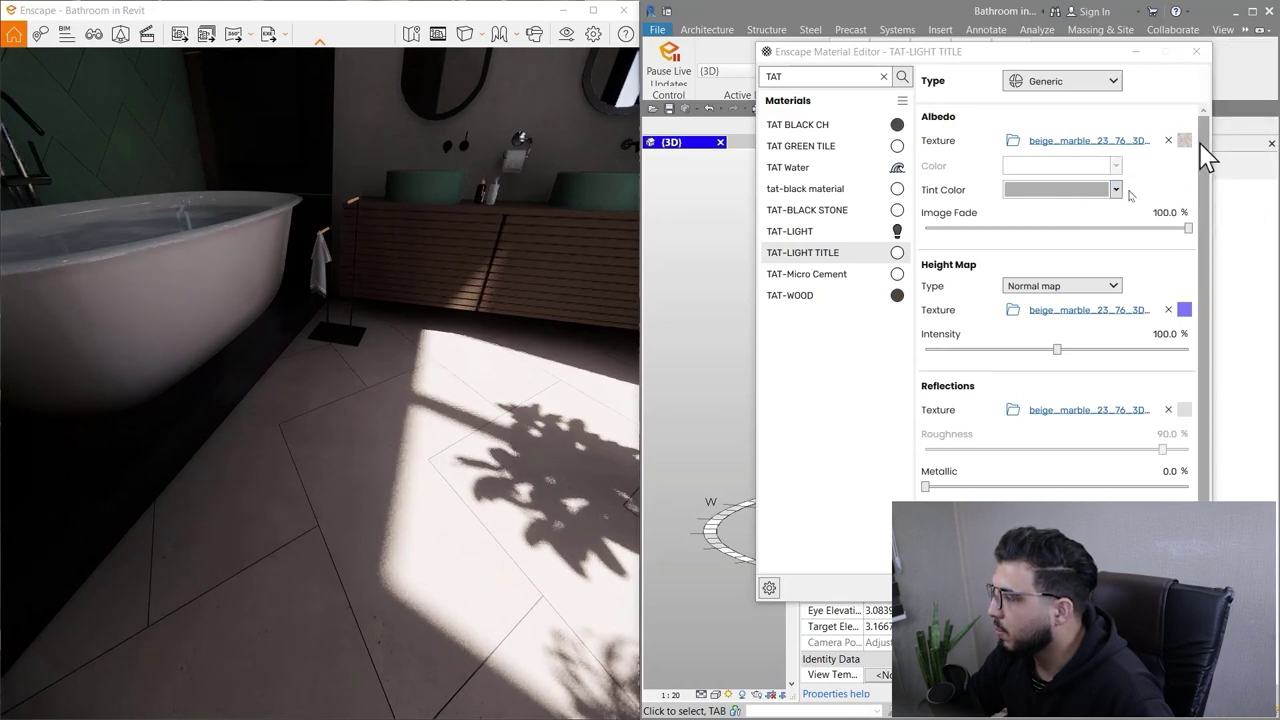
pyautogui.moveTo(252, 610)
pyautogui.mouseDown()
pyautogui.moveTo(290, 615)
pyautogui.moveTo(300, 665)
pyautogui.moveTo(253, 610)
pyautogui.mouseUp()
pyautogui.press('w')
pyautogui.press('s')
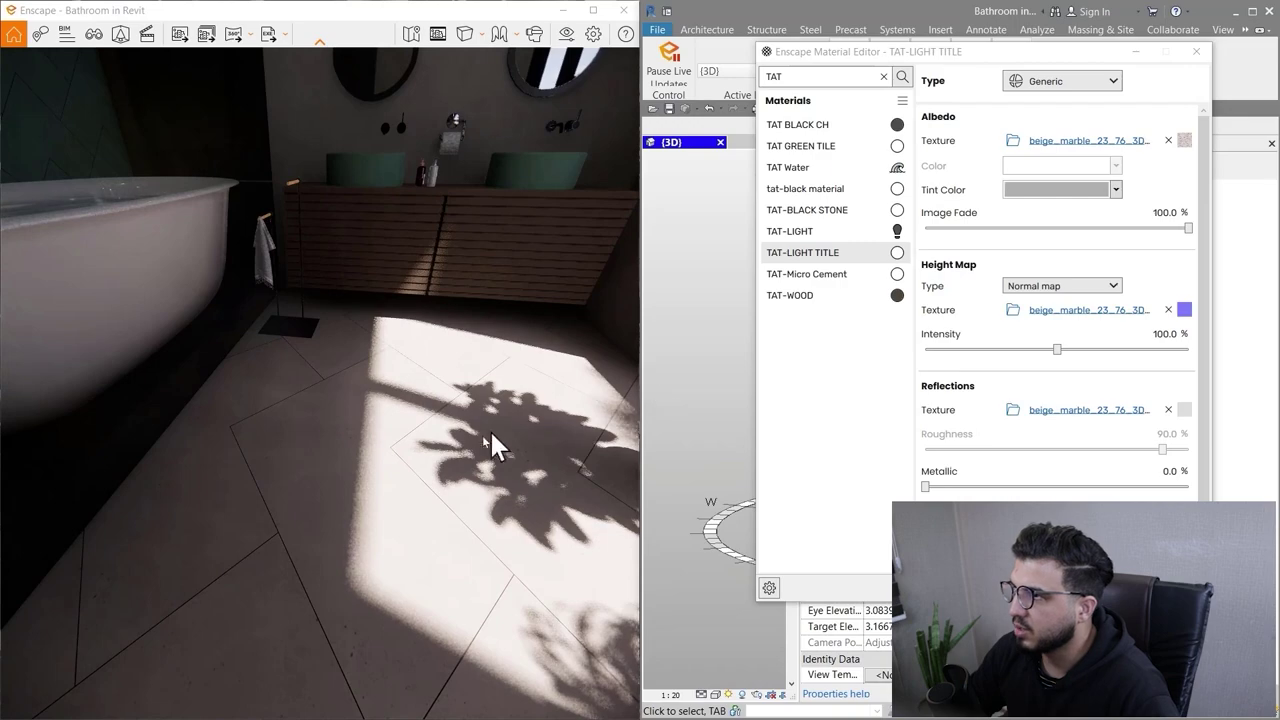
# Examine the black stone around the bathtub and wall panel, and open the TAT-BLACK STONE material's settings
pyautogui.moveTo(484, 436); pyautogui.dragTo(252, 218)
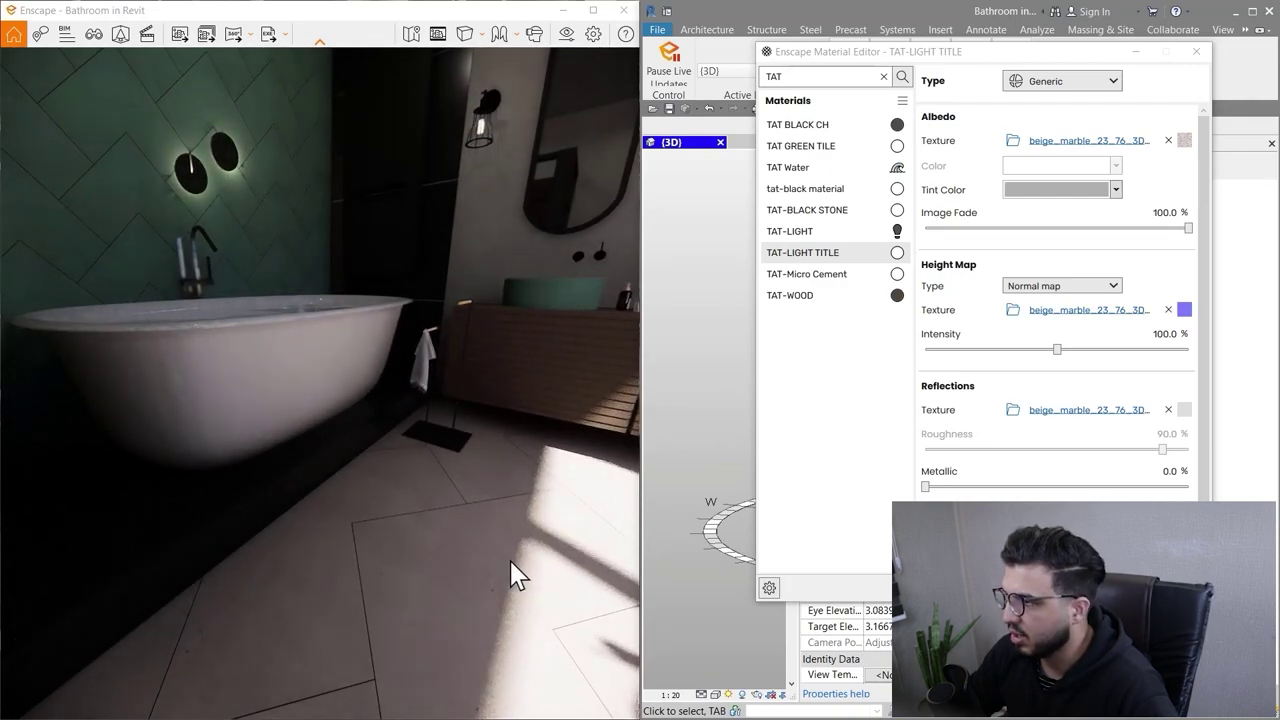
pyautogui.moveTo(515, 575); pyautogui.dragTo(380, 566)
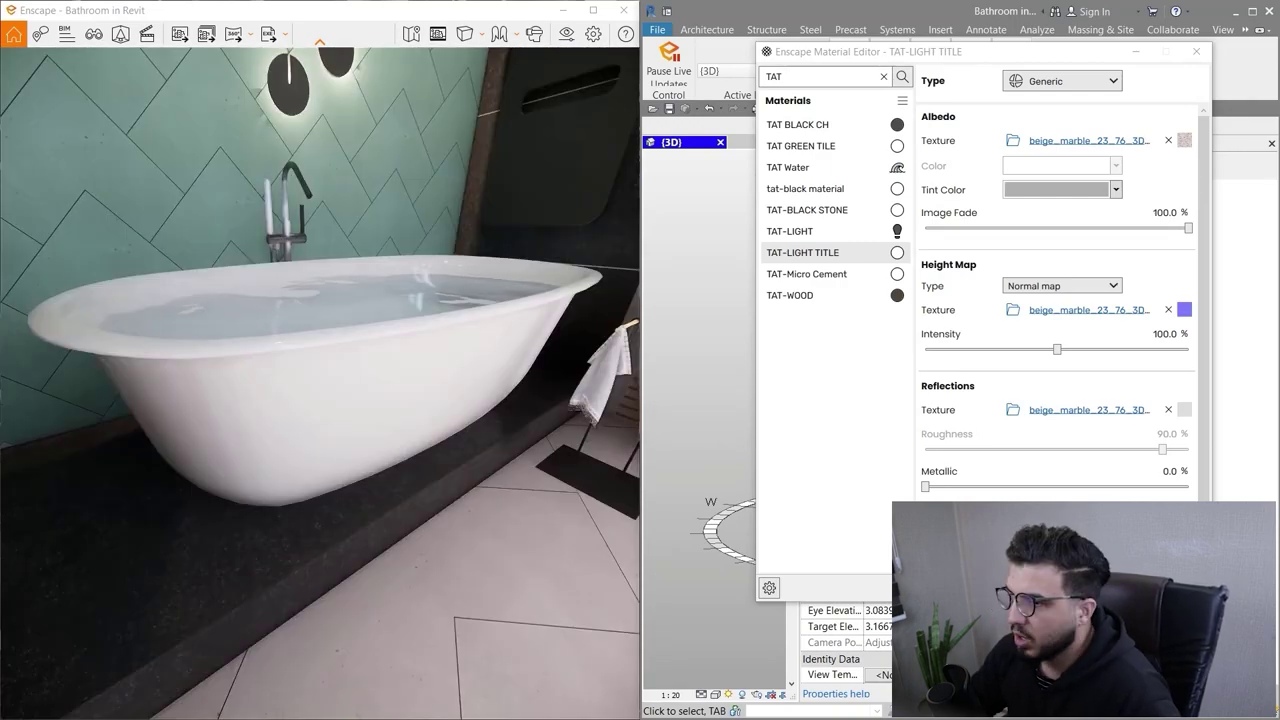
pyautogui.moveTo(460, 500); pyautogui.dragTo(500, 475)
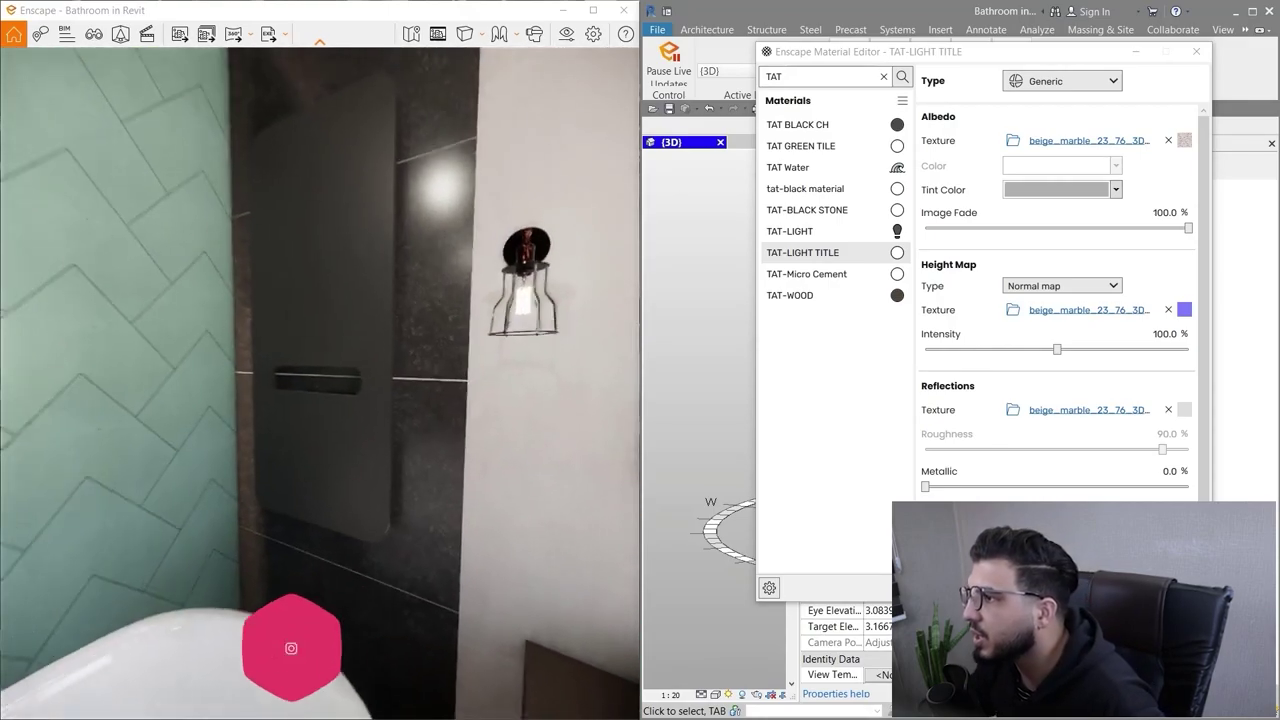
pyautogui.press('s')
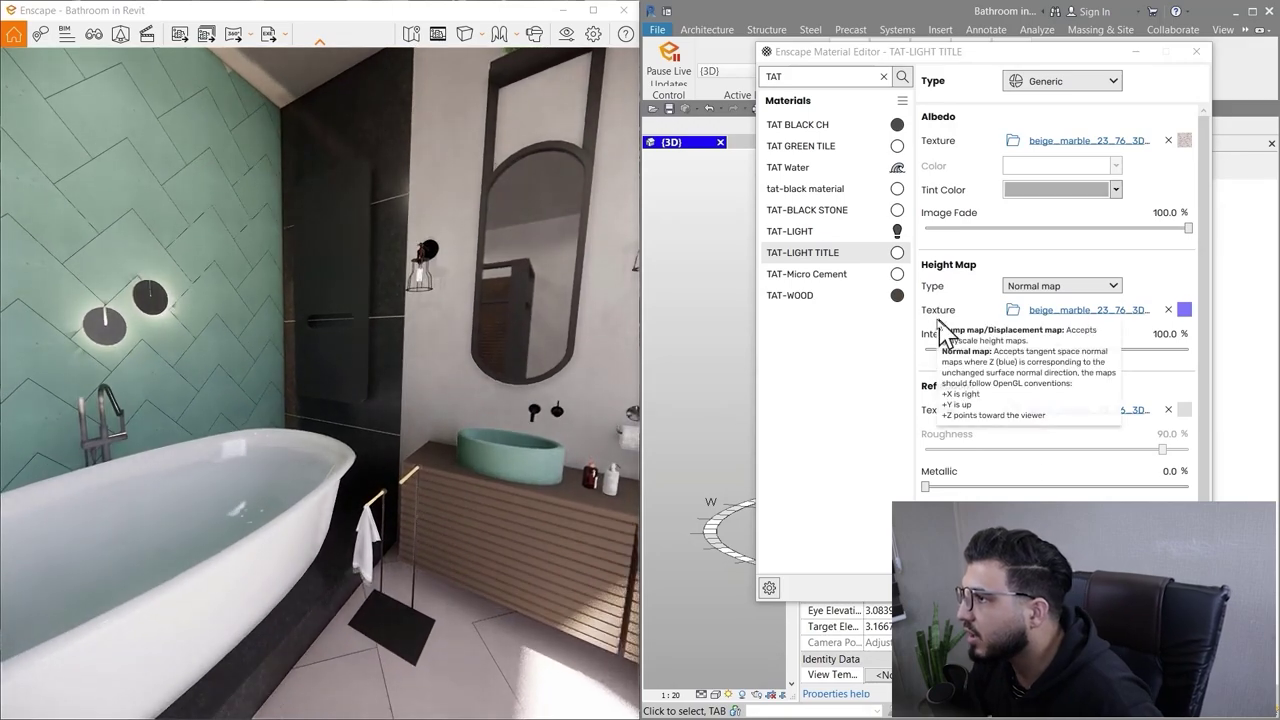
pyautogui.click(852, 212)
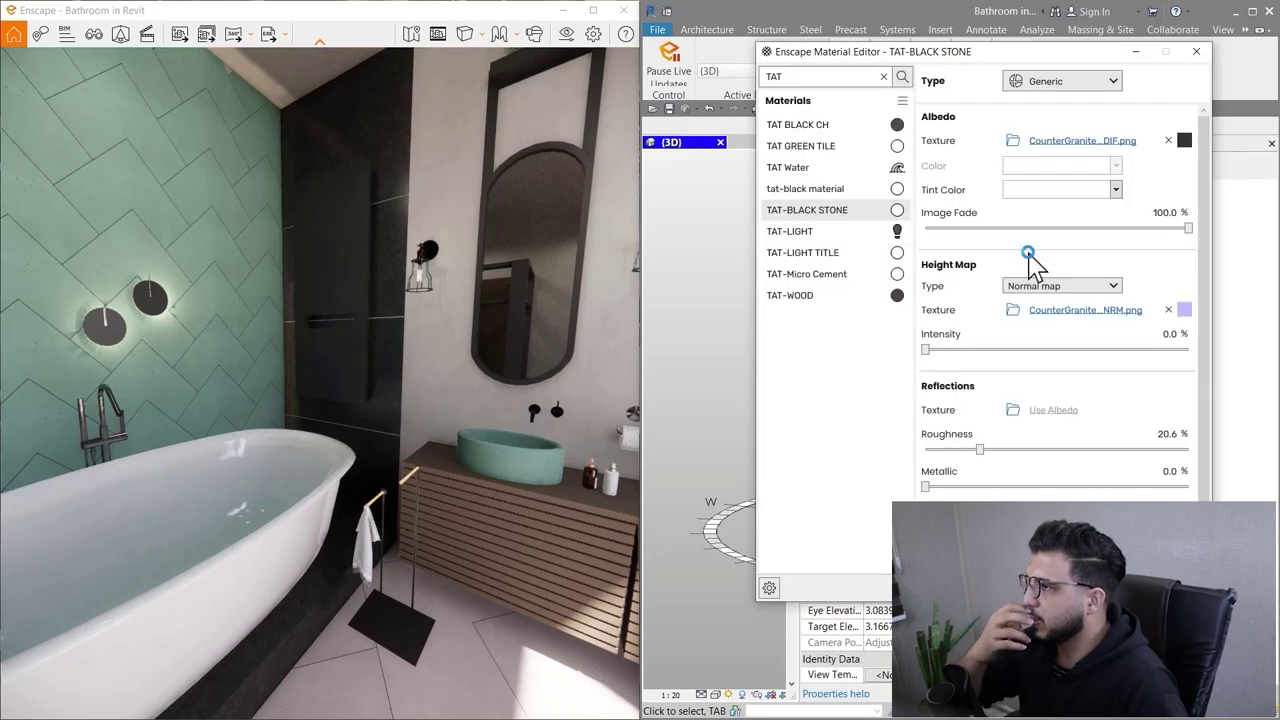
# Review TAT-BLACK STONE's albedo texture, height map and reflection settings, and examine the black stone beneath the bathtub up close
pyautogui.click(1181, 142)
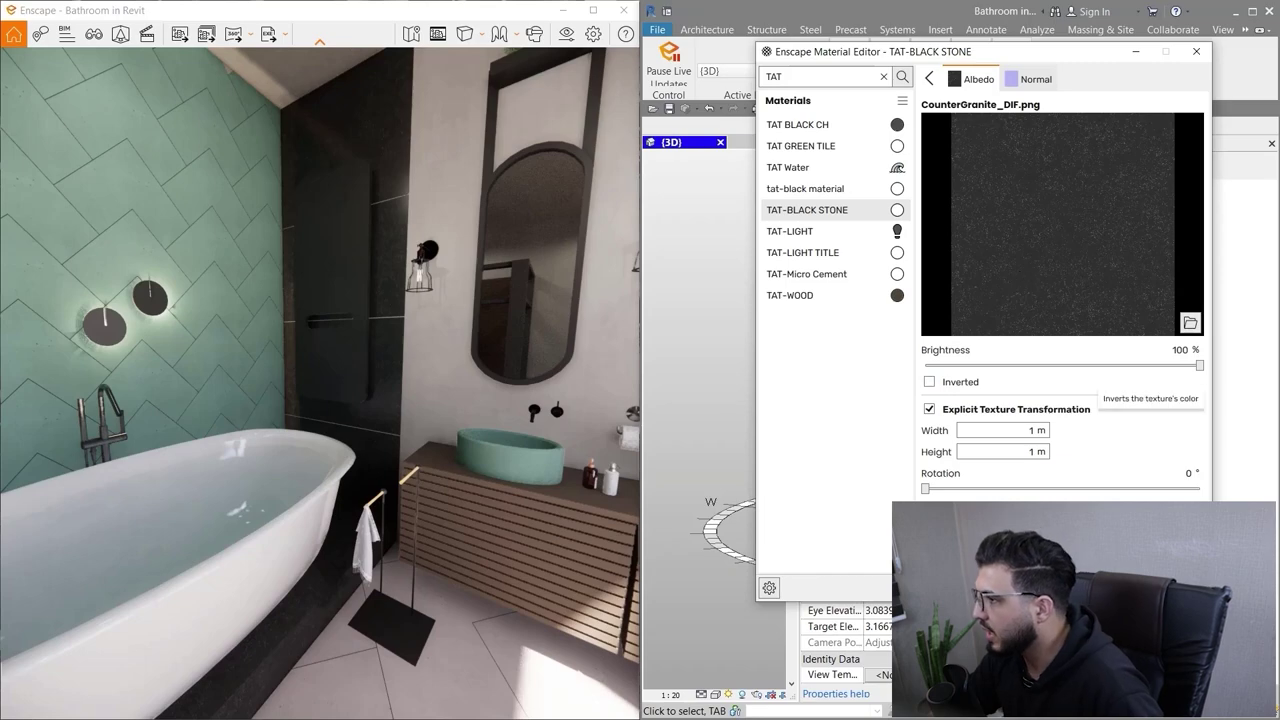
pyautogui.click(929, 80)
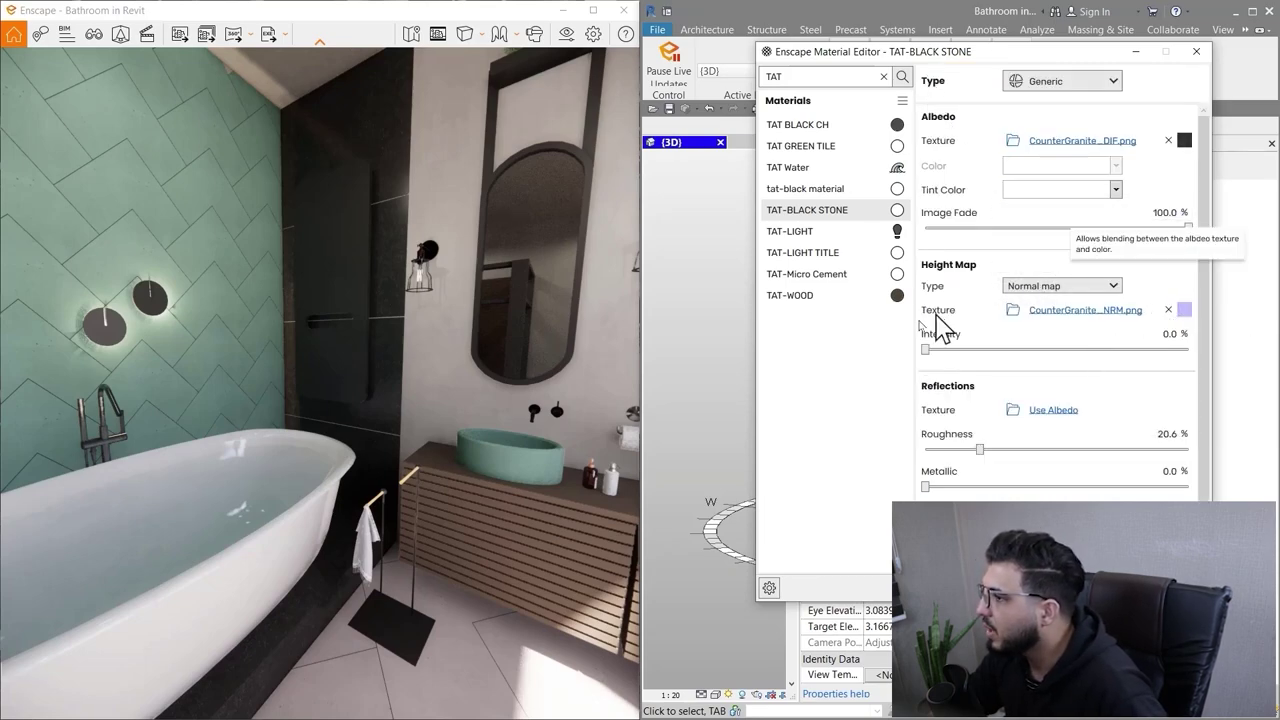
pyautogui.scroll(-1, 957, 340)
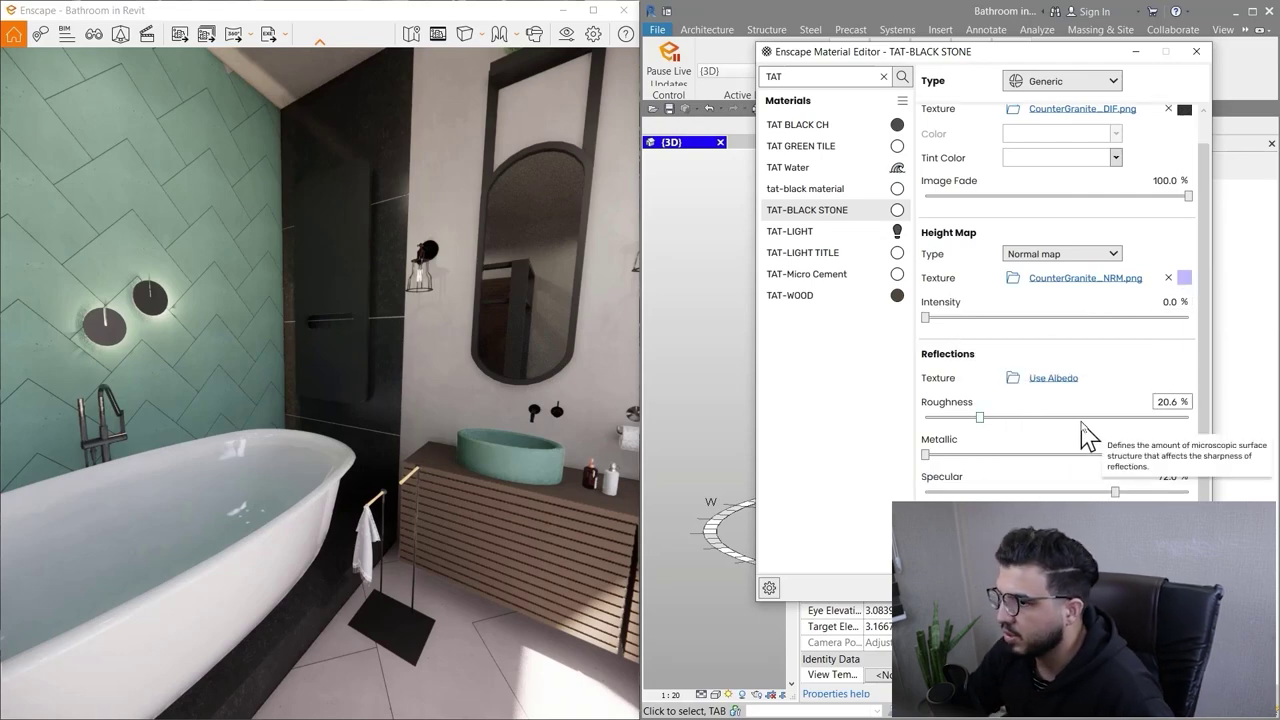
pyautogui.moveTo(263, 597); pyautogui.dragTo(52, 700)
pyautogui.scroll(3, 320, 400)
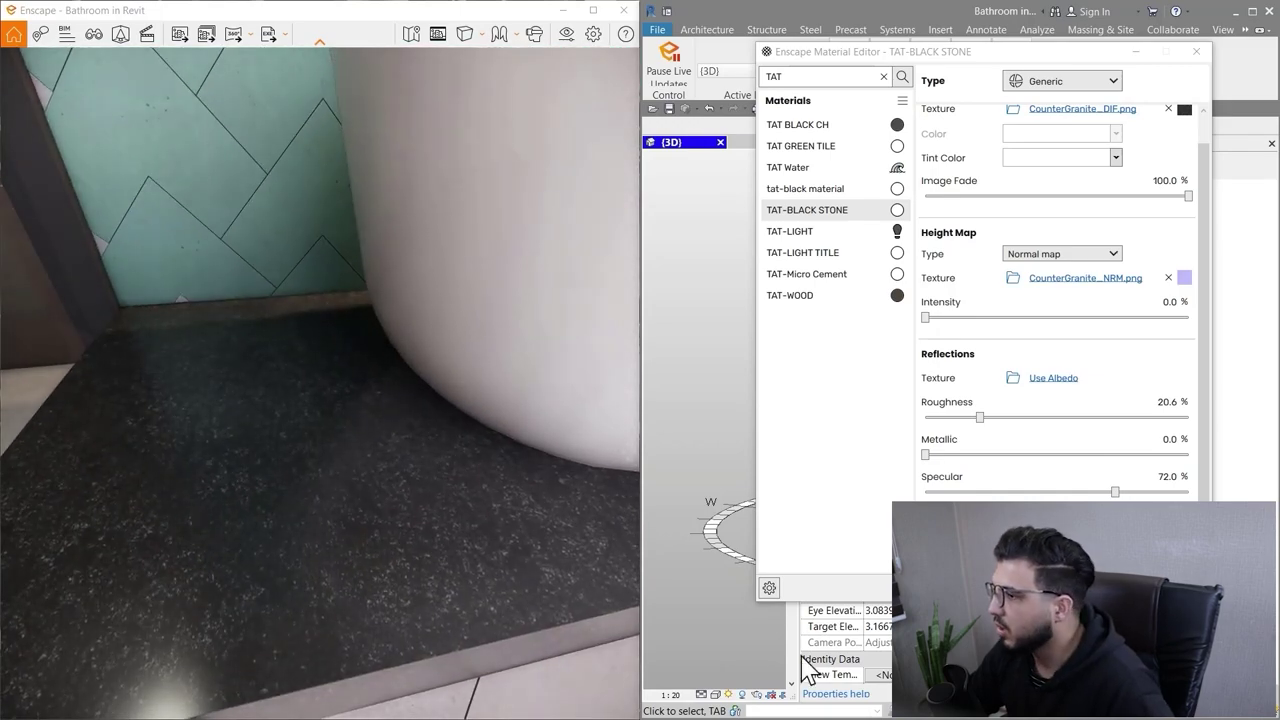
pyautogui.scroll(-1, 1140, 400)
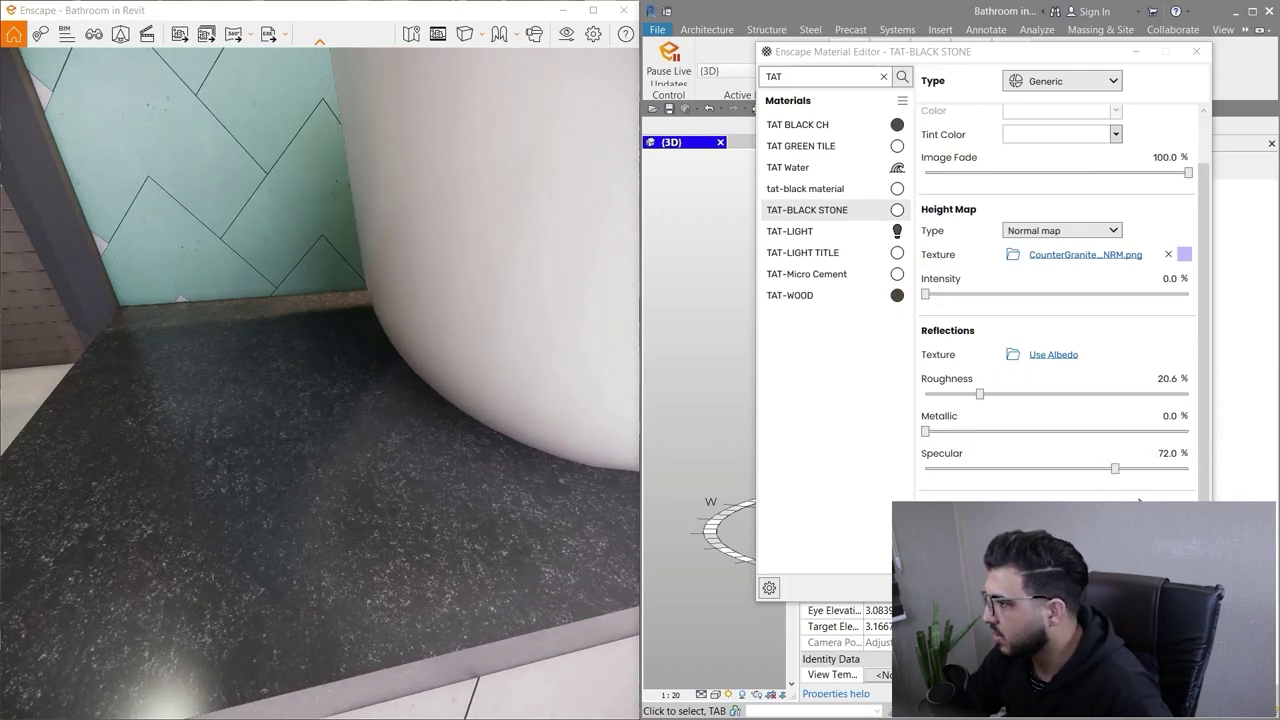
pyautogui.scroll(-4, 320, 384)
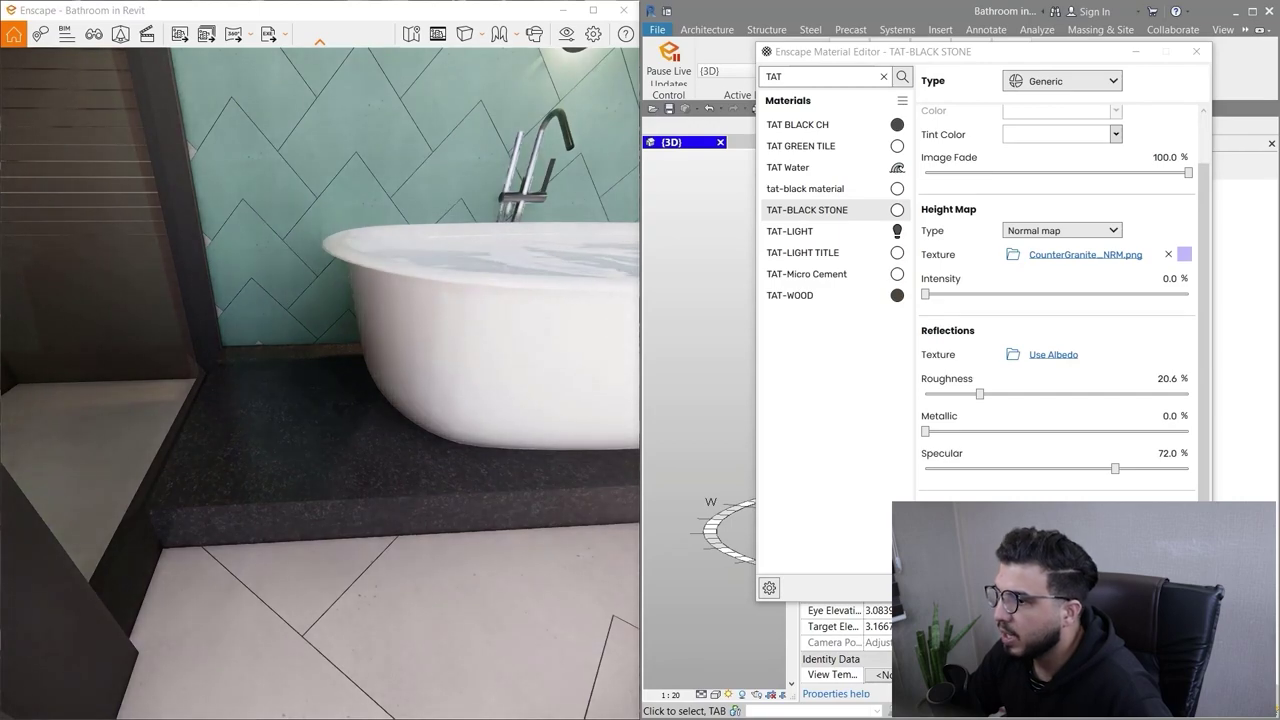
# Examine the green washbasins and wooden vanity in the render, and open the TAT-WOOD material's settings
pyautogui.moveTo(320, 400); pyautogui.dragTo(400, 400, button='right')
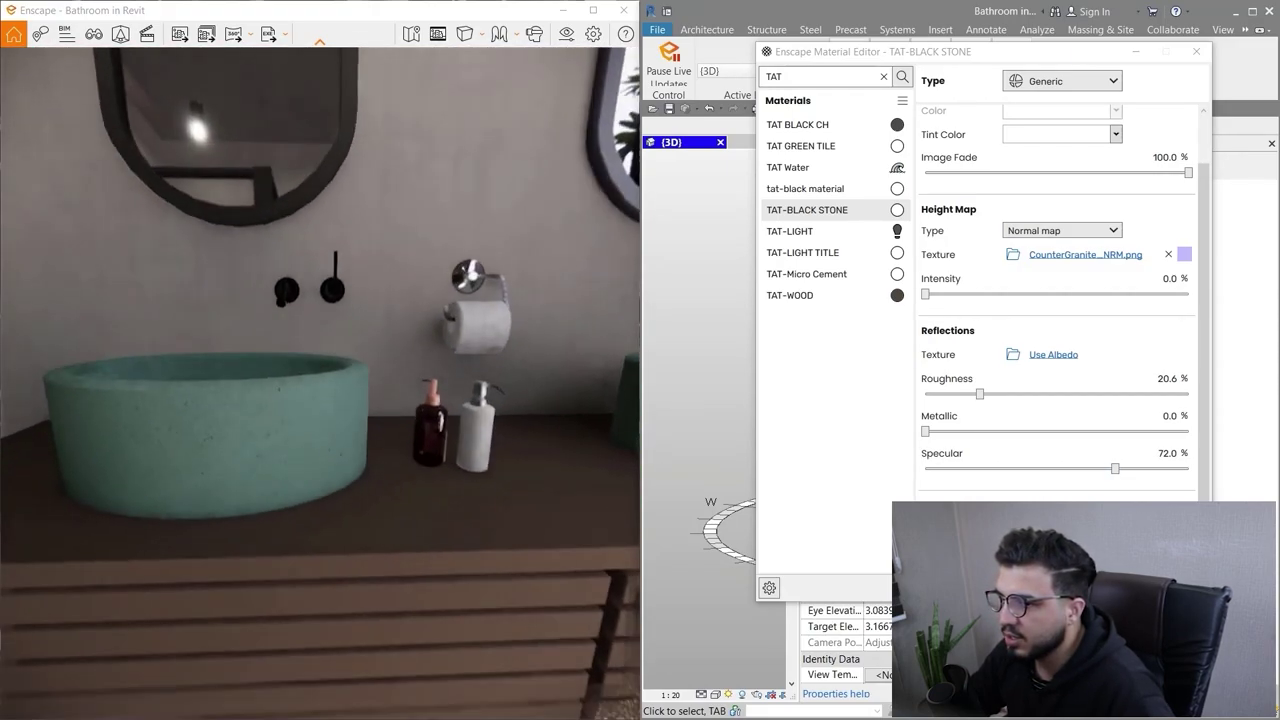
pyautogui.press('s')
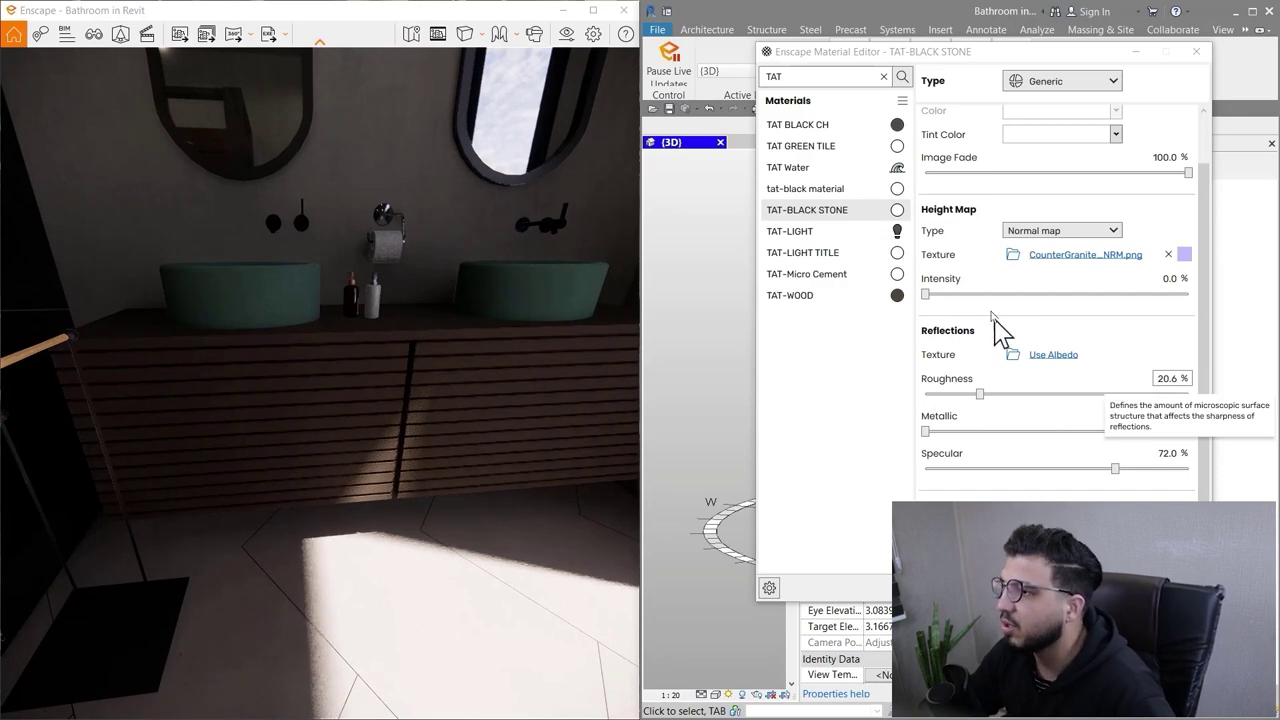
pyautogui.click(822, 304)
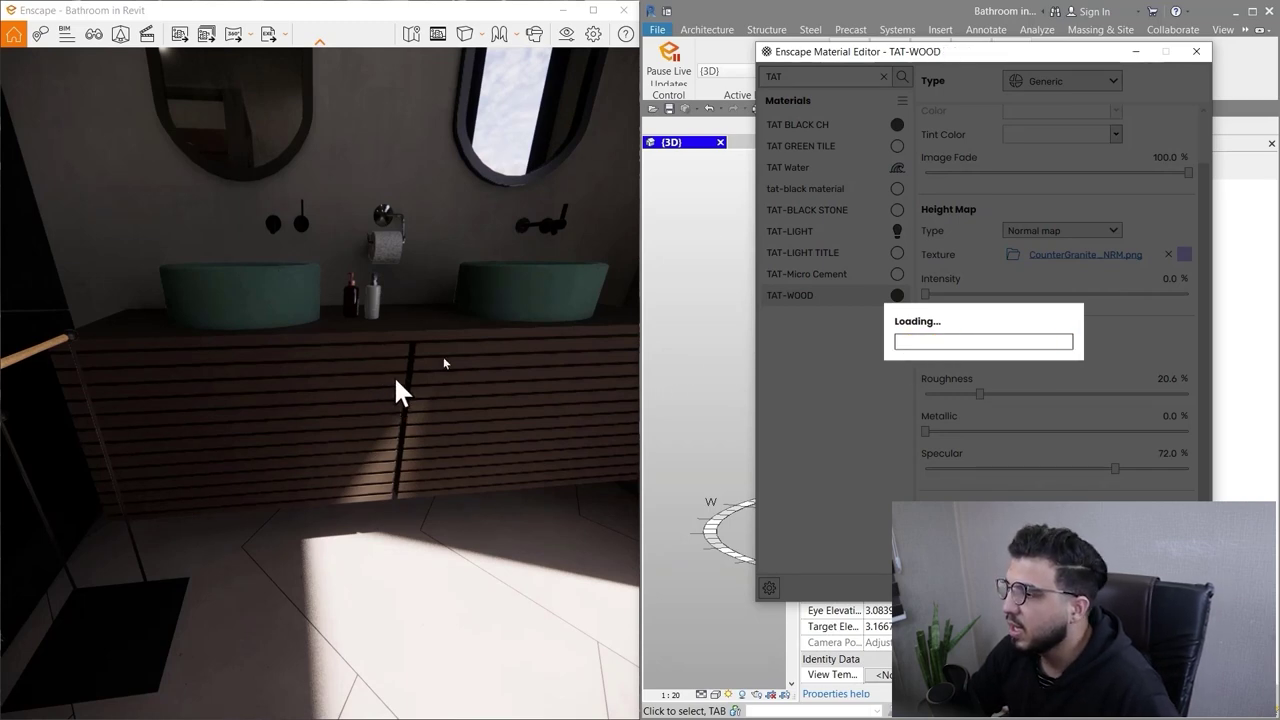
pyautogui.scroll(2, 1030, 212)
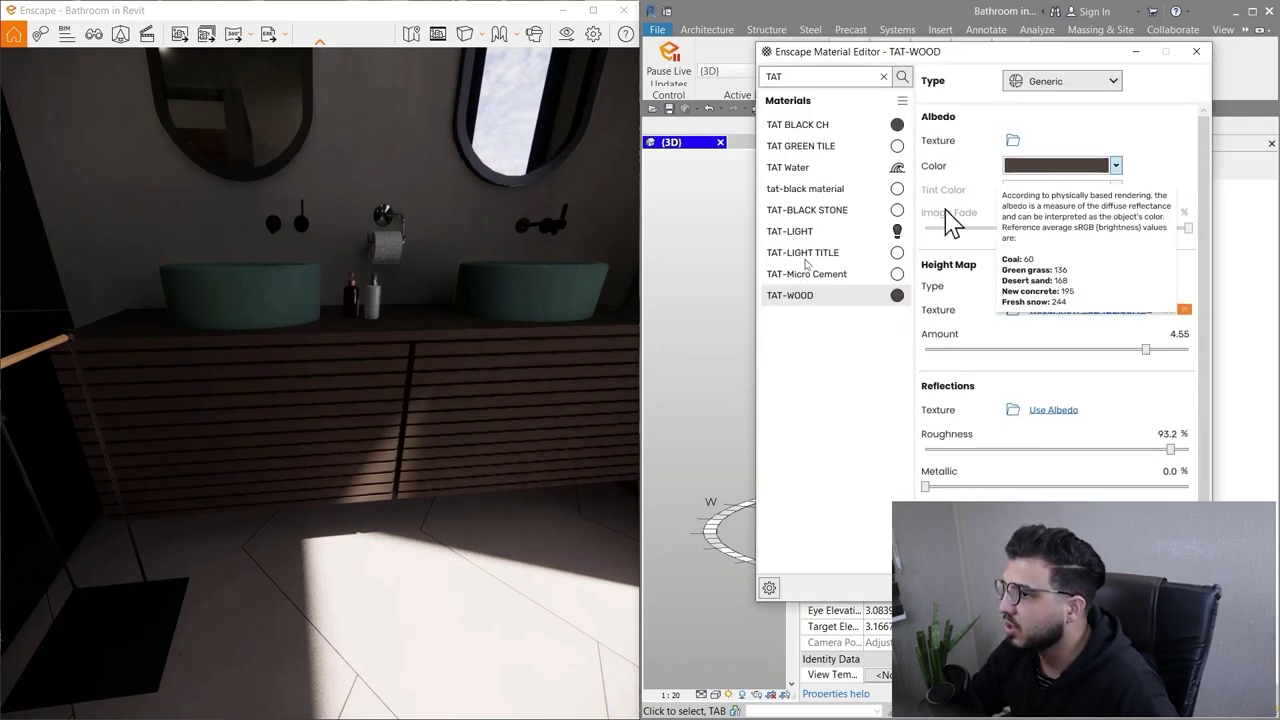
# Examine the slatted wooden vanity front and its countertop in the render, up close and from farther back
pyautogui.moveTo(474, 405); pyautogui.dragTo(643, 425, button='right')
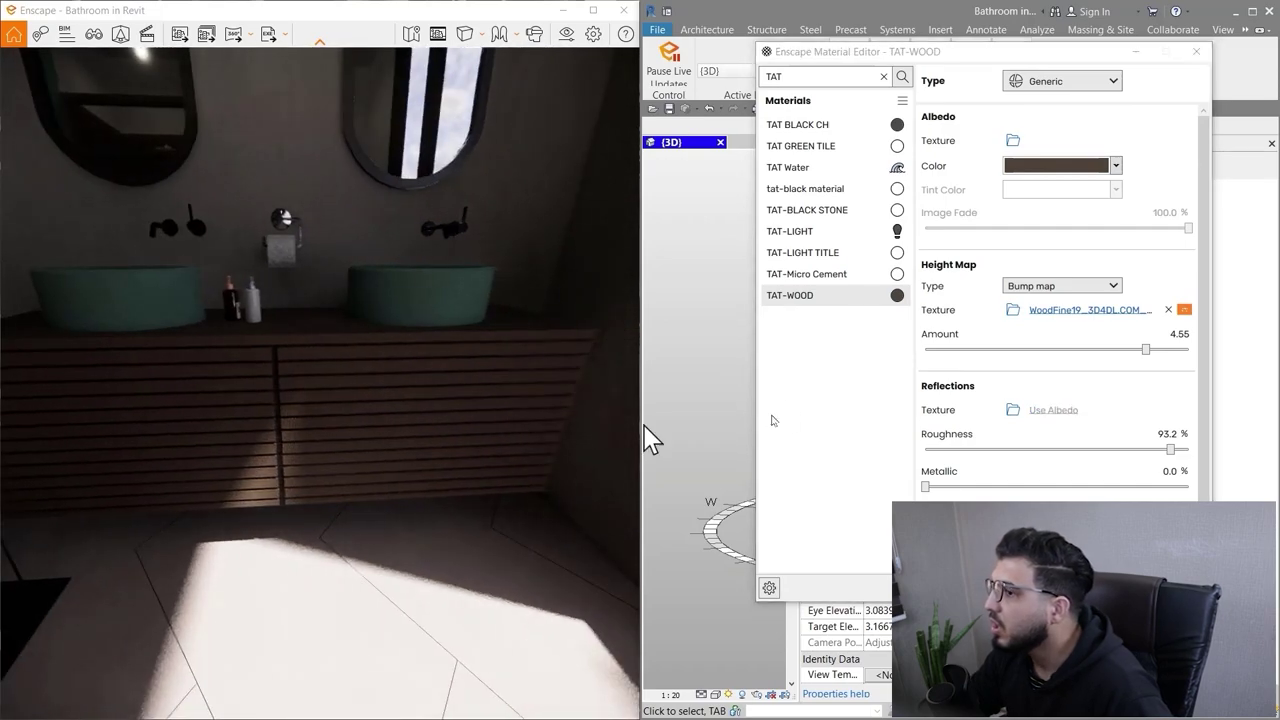
pyautogui.moveTo(403, 457); pyautogui.dragTo(360, 435, button='right')
pyautogui.moveTo(403, 457); pyautogui.dragTo(440, 580)
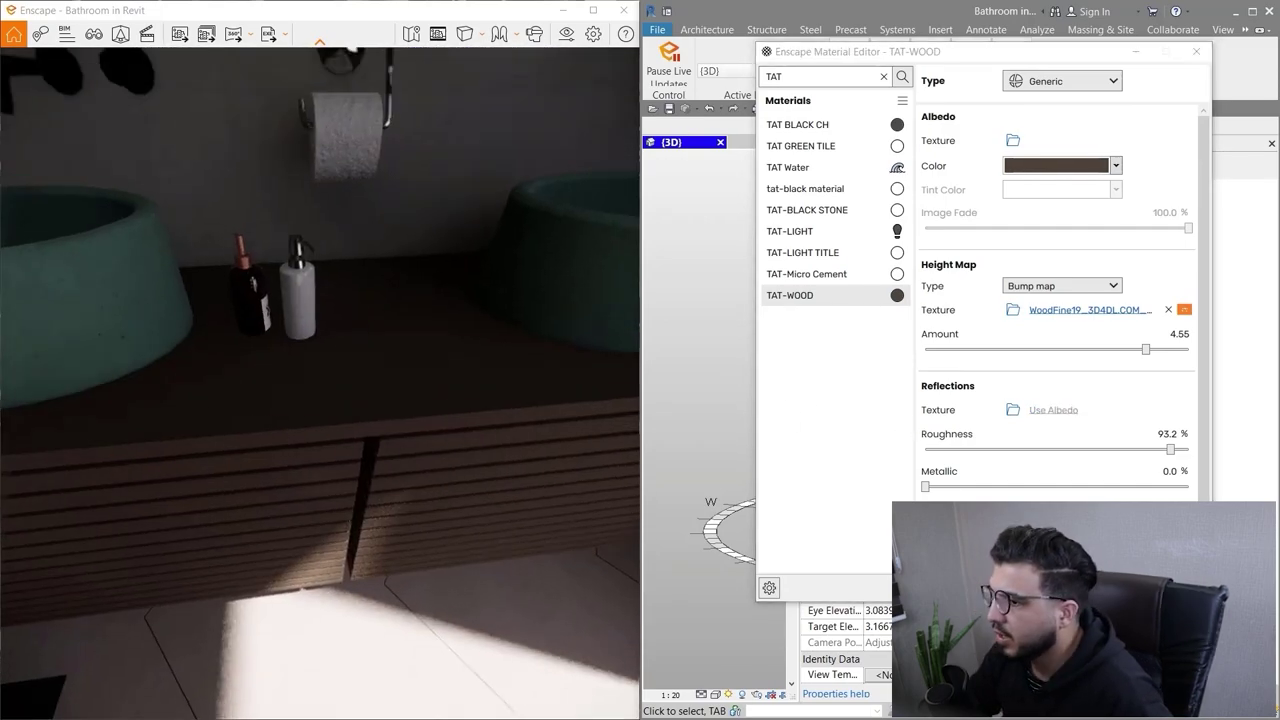
pyautogui.press('s')
pyautogui.moveTo(403, 457)
pyautogui.mouseDown()
pyautogui.moveTo(405, 530)
pyautogui.moveTo(408, 470)
pyautogui.mouseUp()
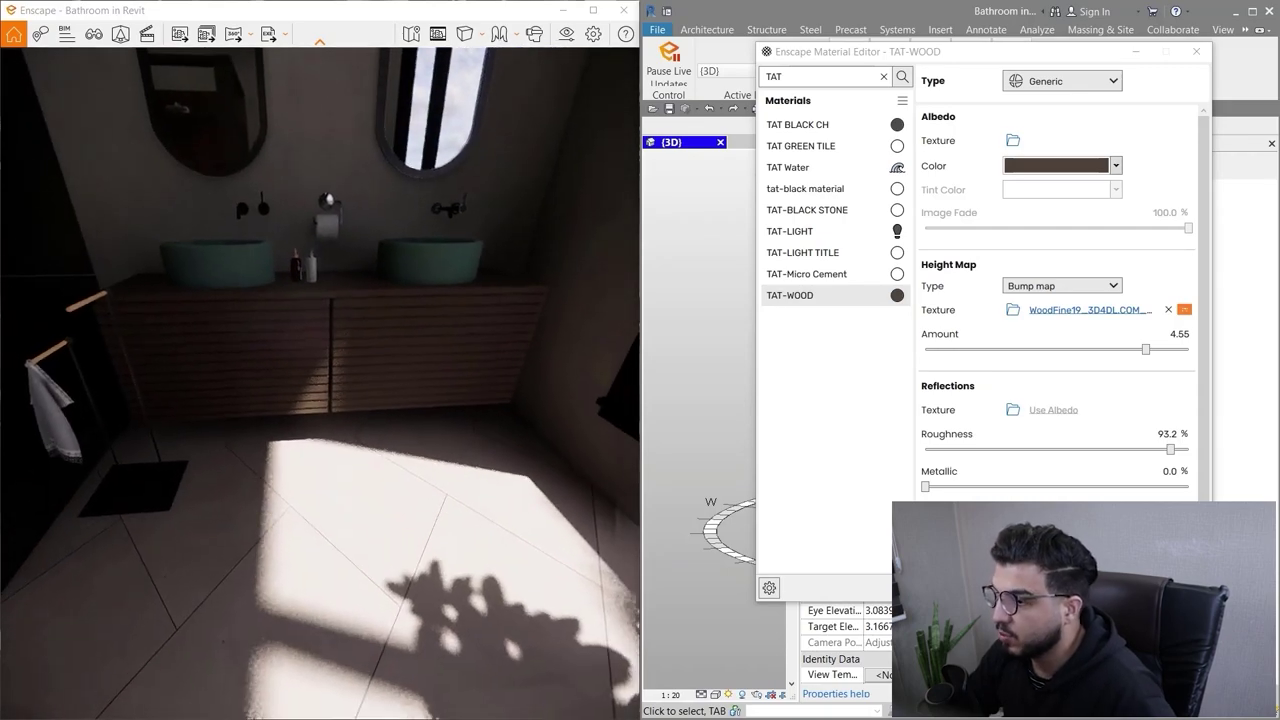
pyautogui.press('w')
pyautogui.moveTo(457, 585); pyautogui.dragTo(457, 560)
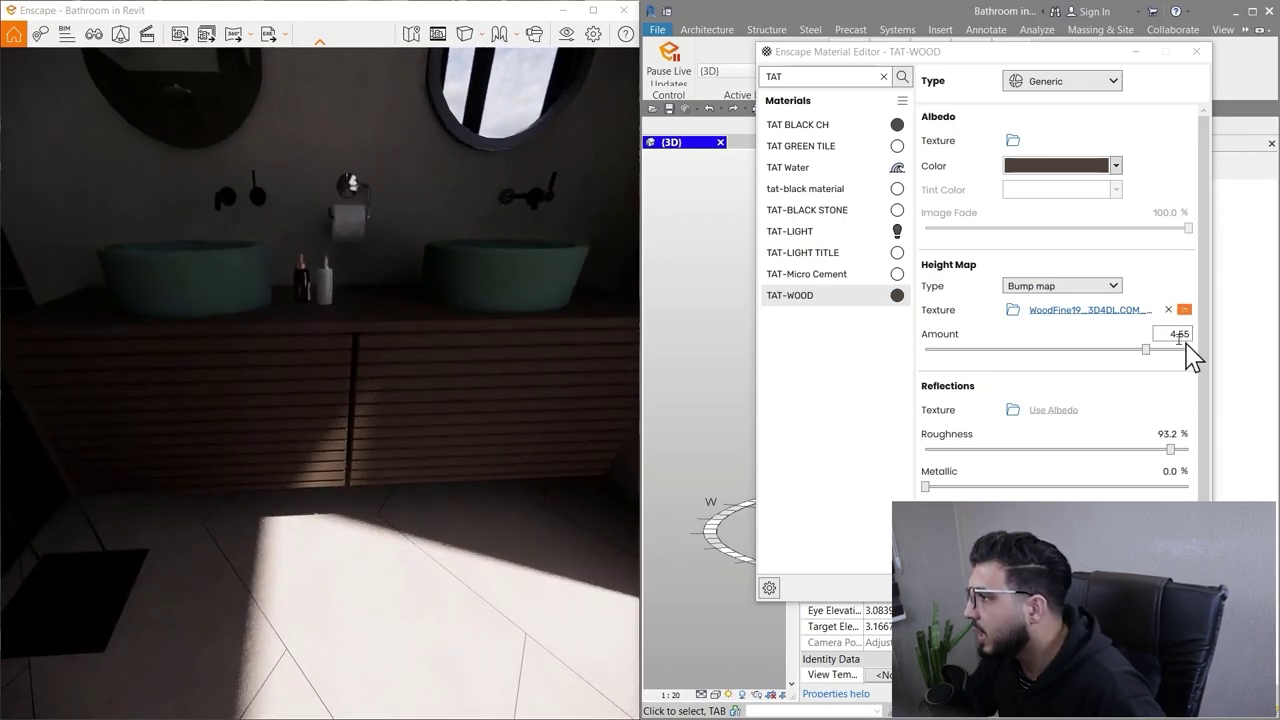
# Review TAT-WOOD's bump texture and its transformation settings, check the image file browser, and close the material editor
pyautogui.moveTo(1186, 312)
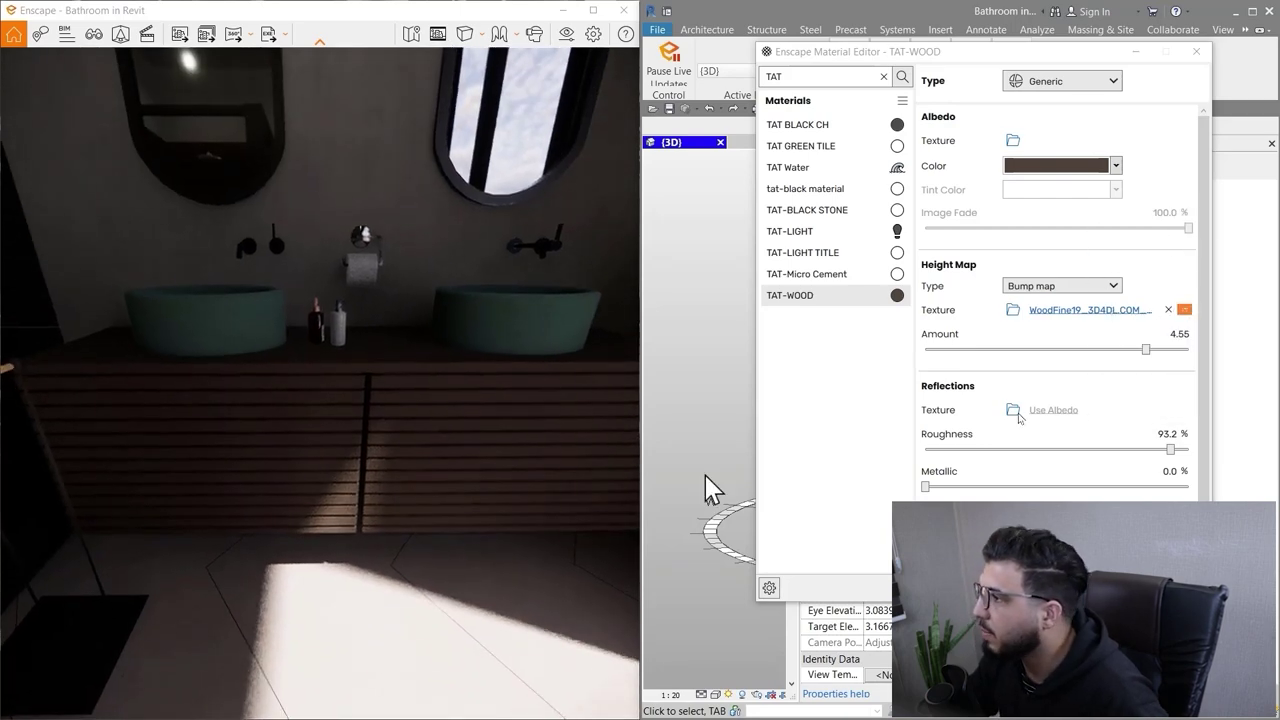
pyautogui.click(1184, 310)
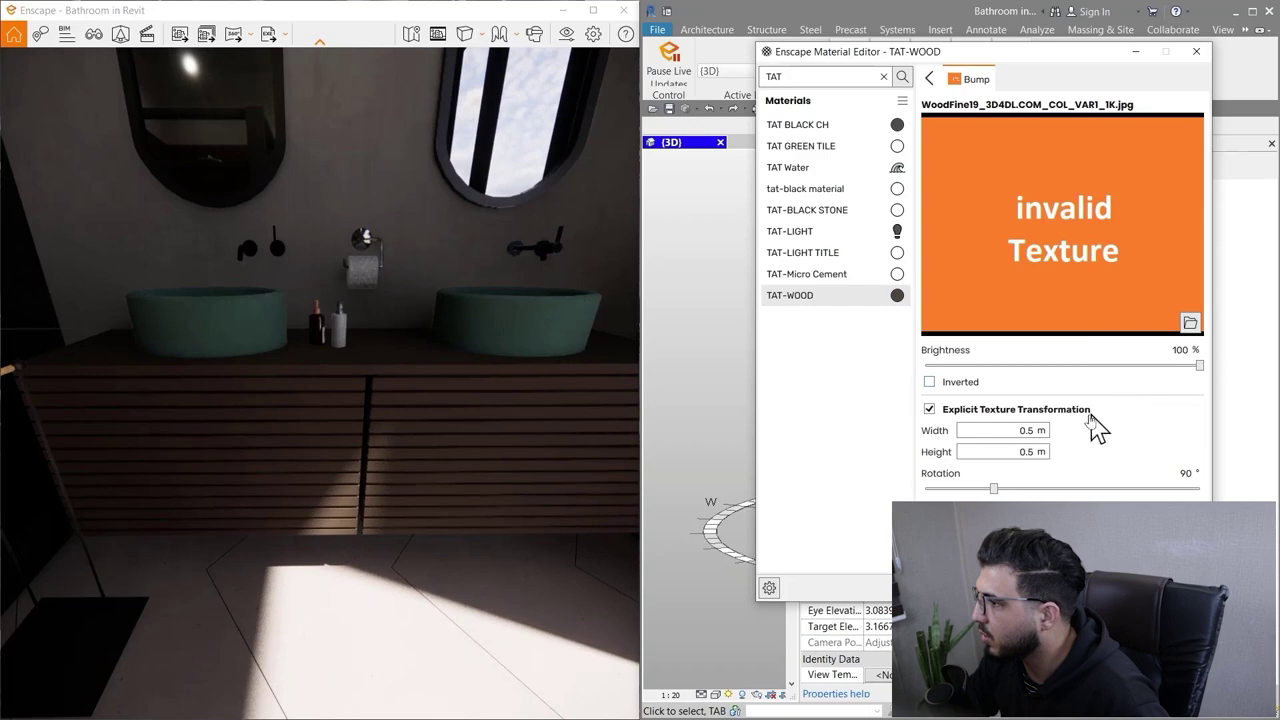
pyautogui.click(1190, 322)
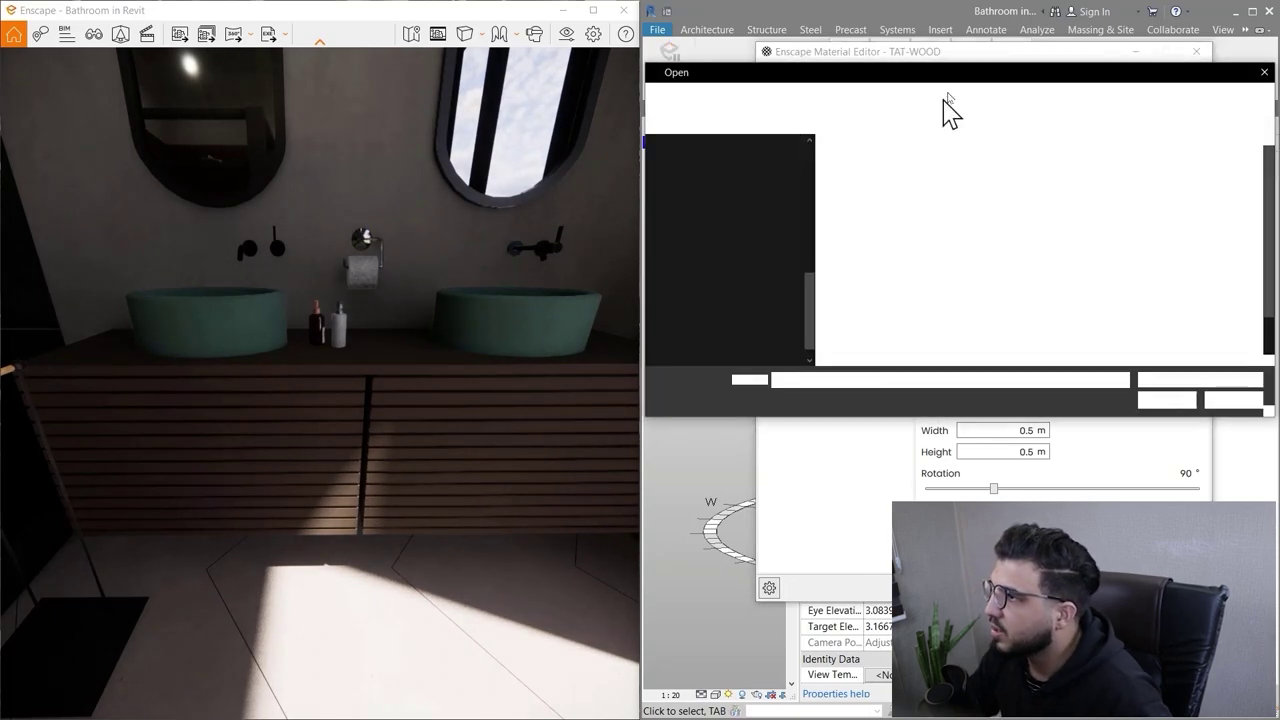
pyautogui.moveTo(880, 84); pyautogui.dragTo(502, 199)
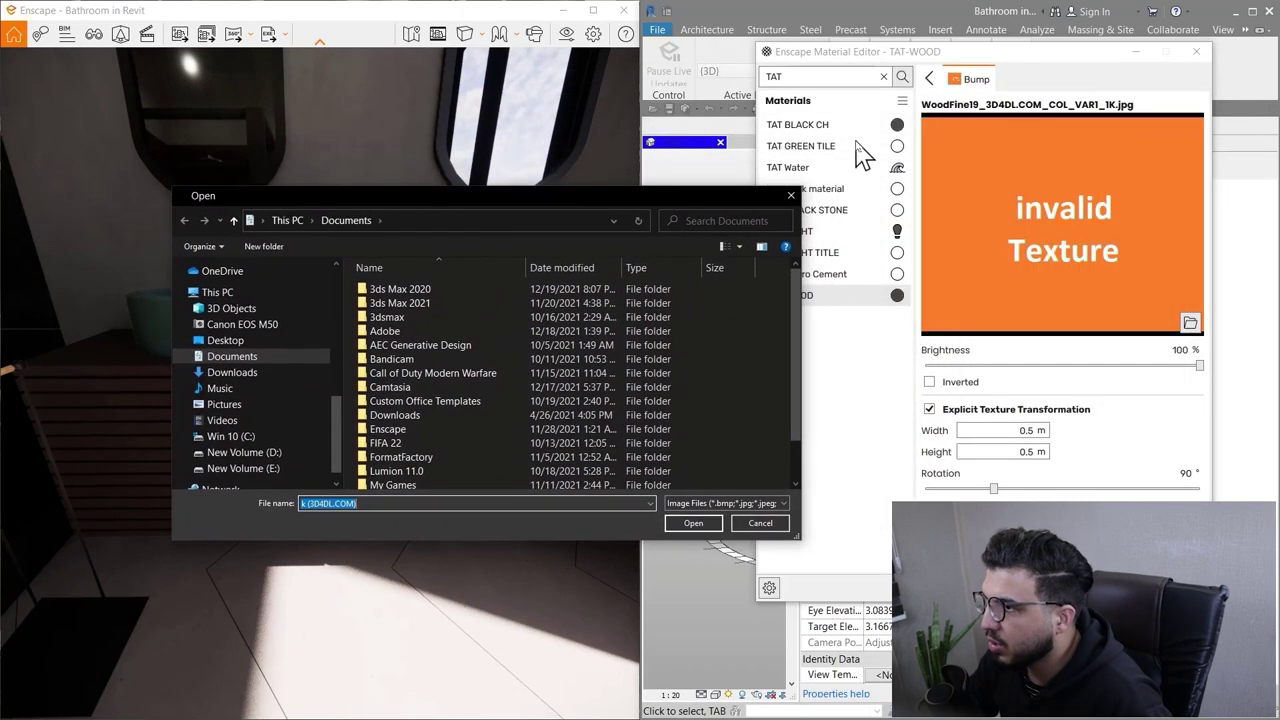
pyautogui.click(791, 196)
pyautogui.click(1198, 52)
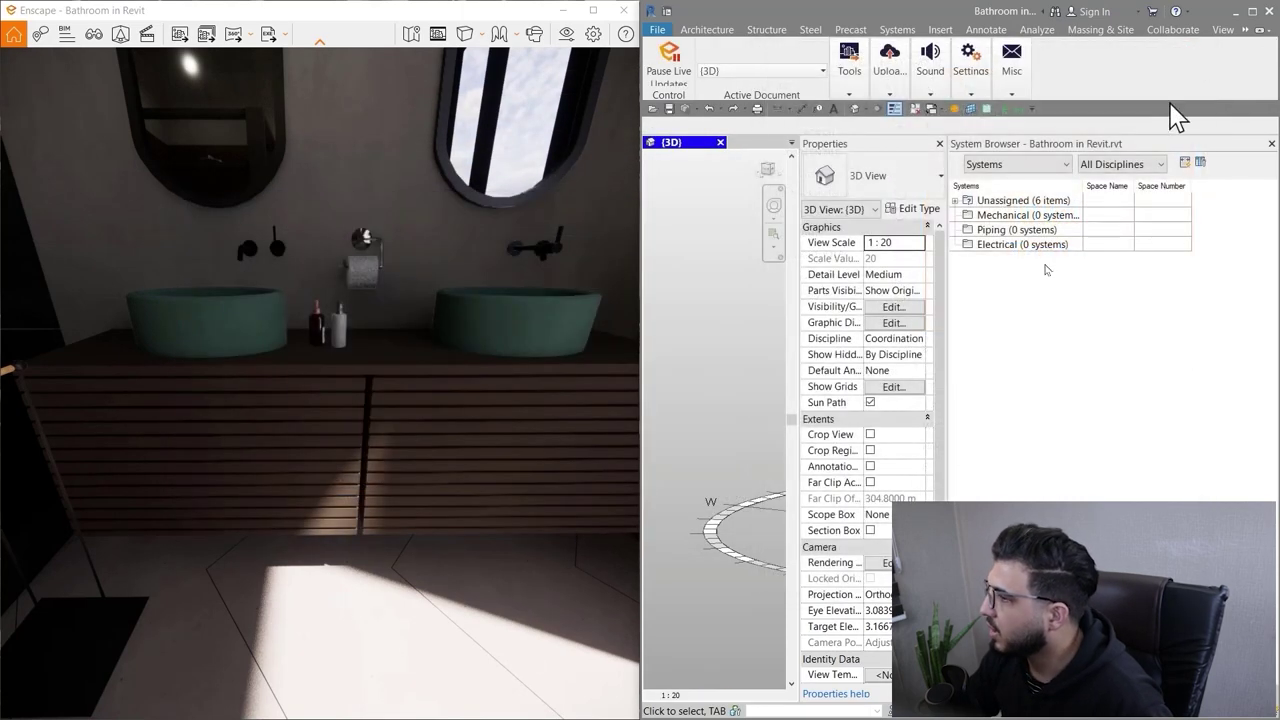
# Switch to the reference render in Photos, examine the wood grain on the vanity up close, and close the image
pyautogui.press('super')
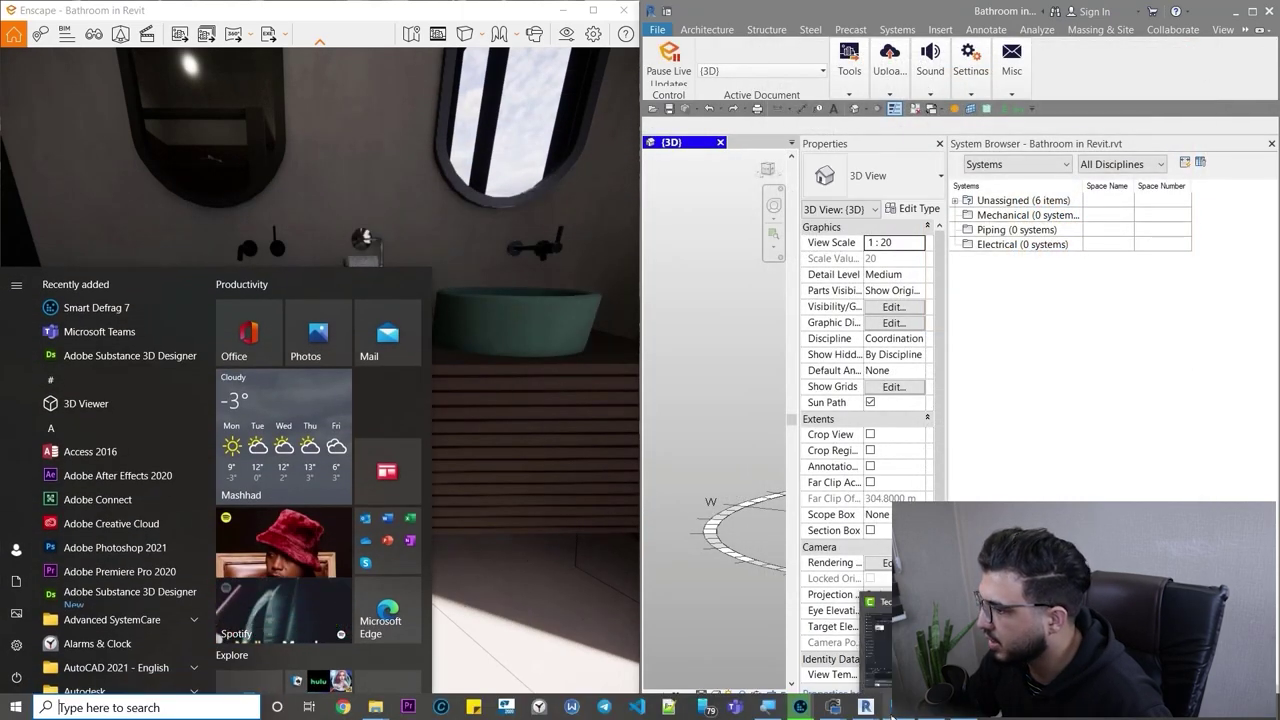
pyautogui.moveTo(833, 707)
pyautogui.click(899, 707)
pyautogui.scroll(-4, 776, 413)
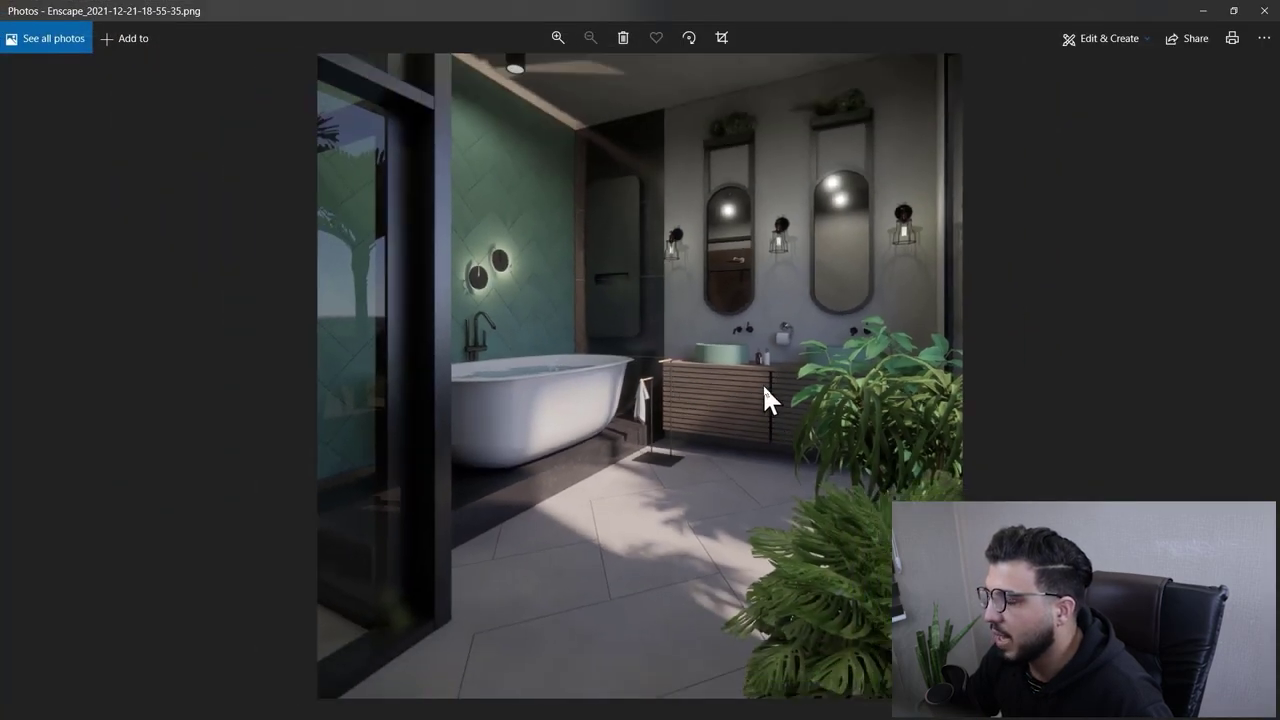
pyautogui.scroll(5, 765, 402)
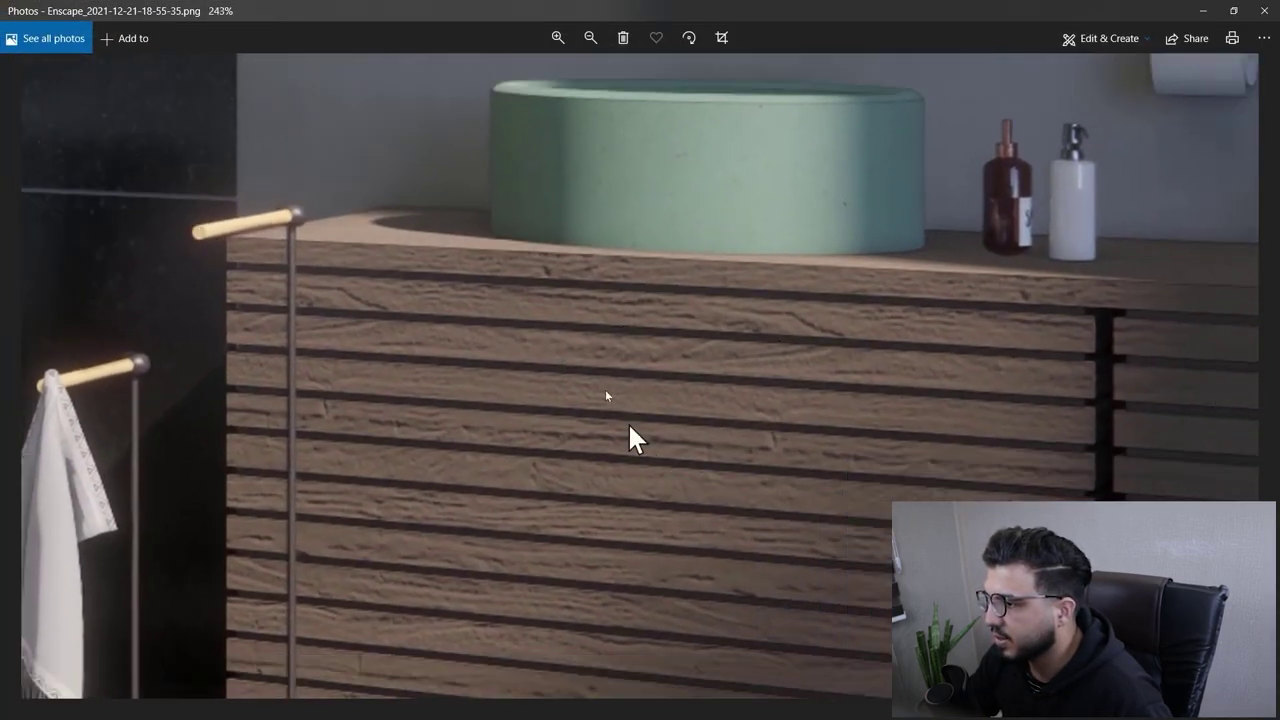
pyautogui.moveTo(629, 426); pyautogui.dragTo(765, 525)
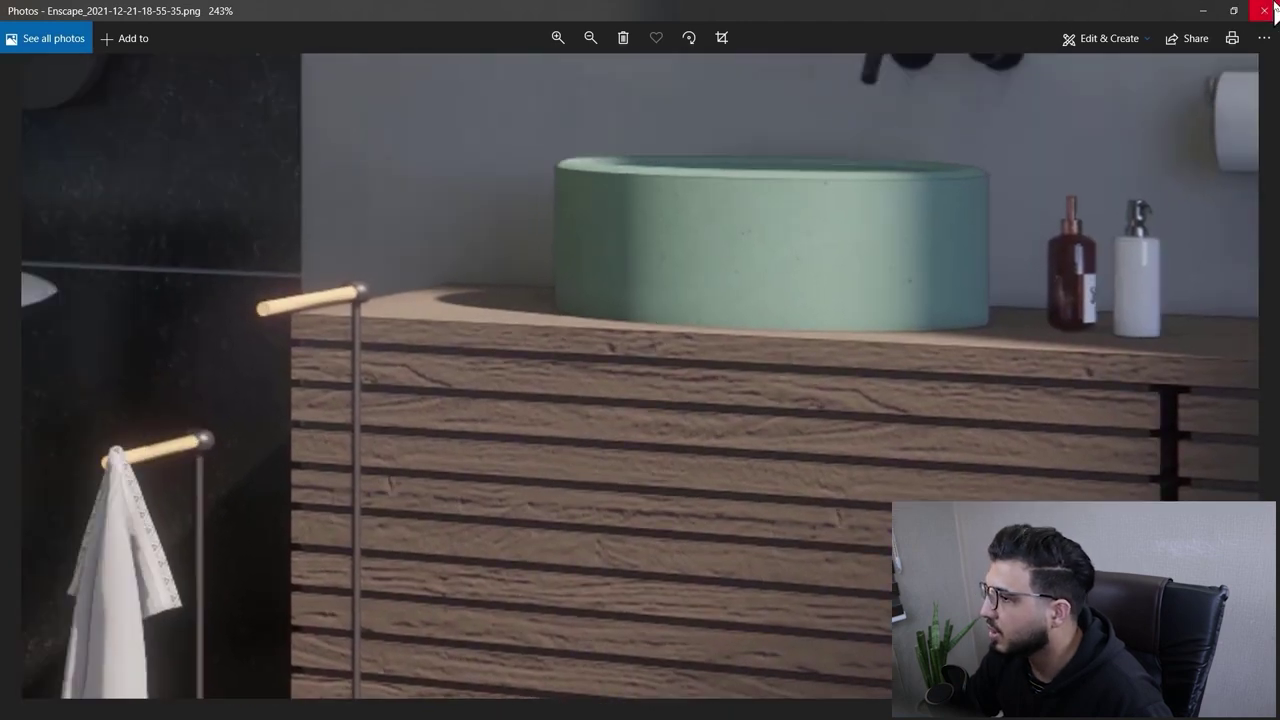
pyautogui.click(1268, 11)
# Examine the vanity, mirrors and concrete walls in the Enscape render, and open the TAT-Micro Cement material's settings
pyautogui.moveTo(459, 564); pyautogui.dragTo(453, 558)
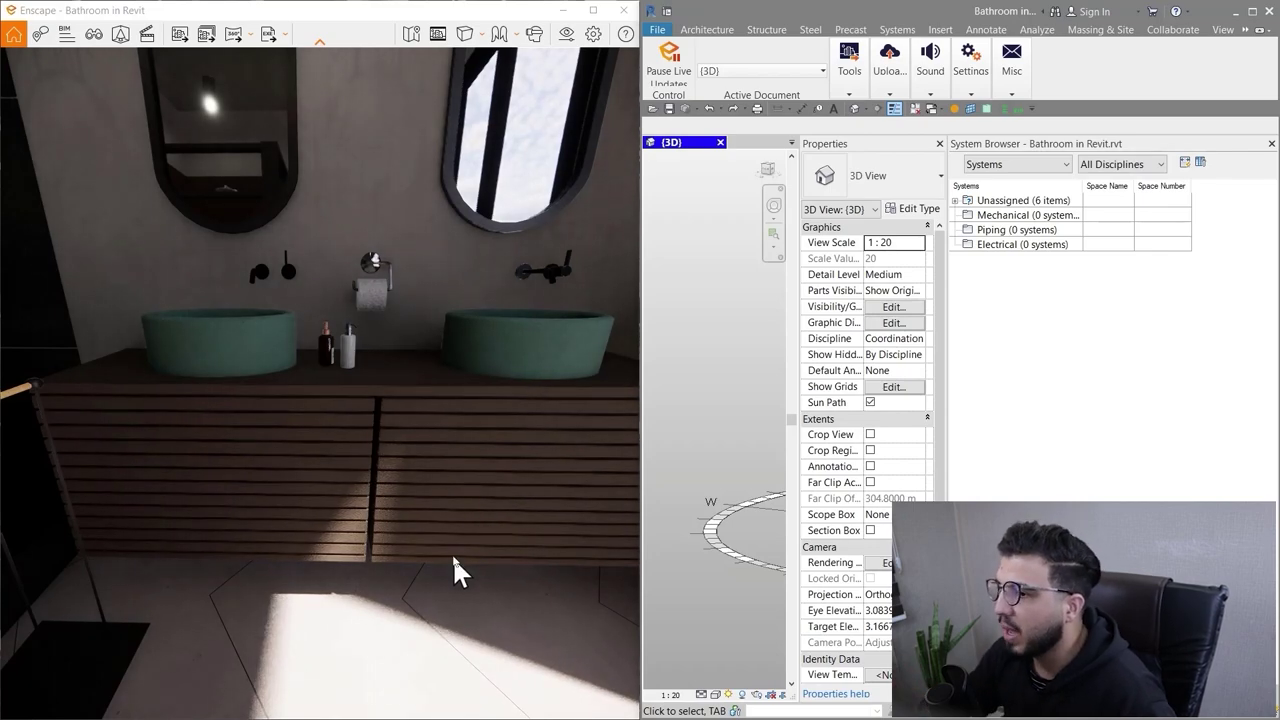
pyautogui.moveTo(503, 460); pyautogui.dragTo(430, 384)
pyautogui.press('w')
pyautogui.press('w')
pyautogui.press('s')
pyautogui.press('w')
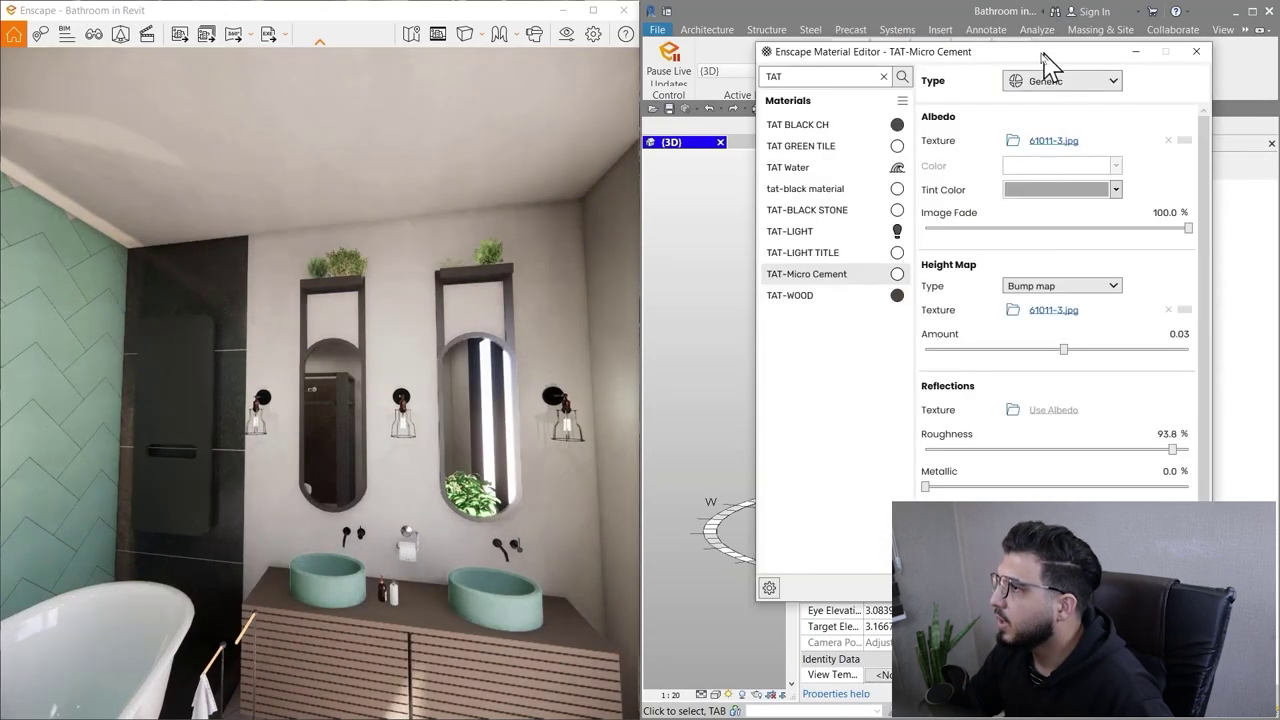
# Move the material editor clear and review the albedo texture of TAT-Micro Cement
pyautogui.moveTo(1041, 55); pyautogui.dragTo(935, 119)
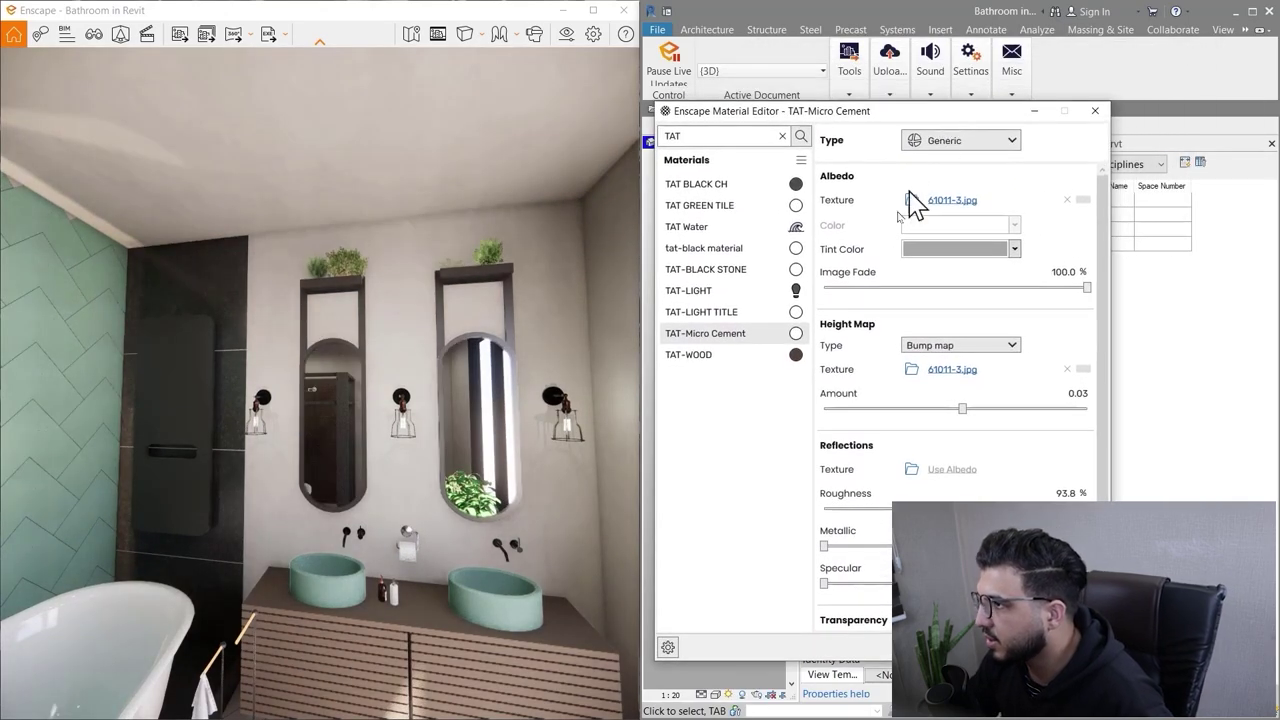
pyautogui.click(1084, 203)
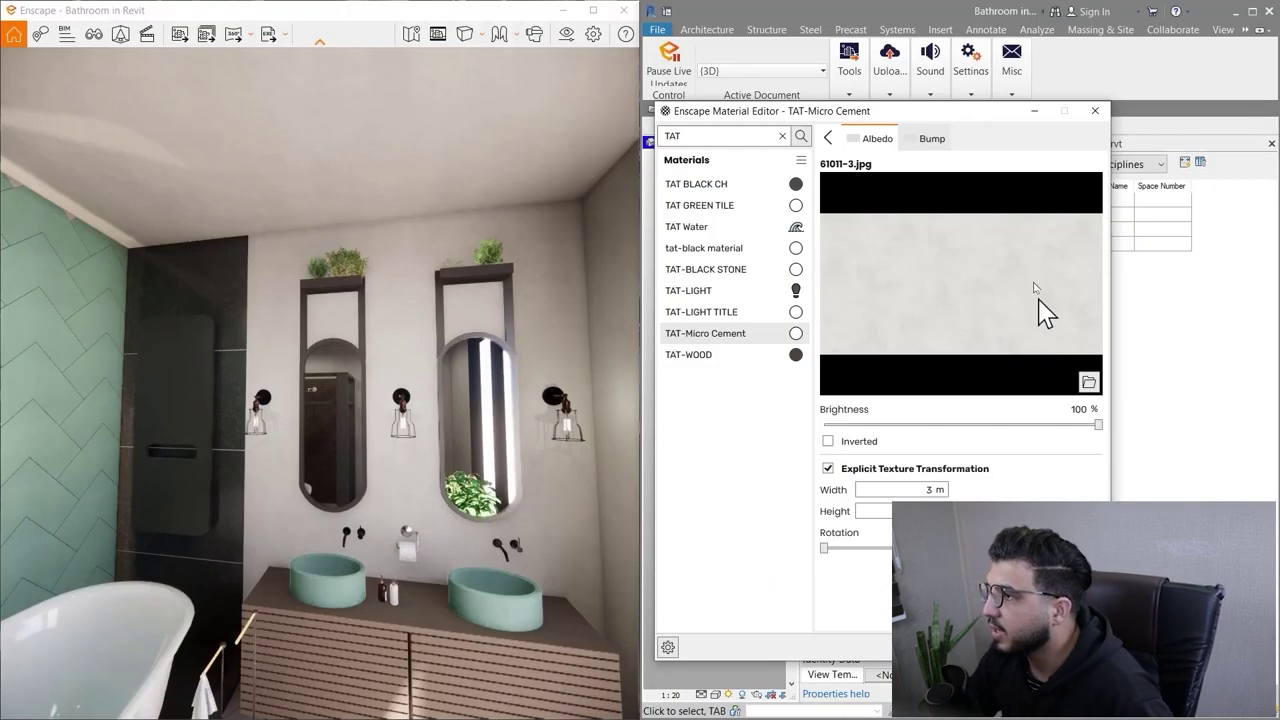
pyautogui.click(829, 144)
# Set TAT-Micro Cement's bump map amount to 0.02, review its reflection settings, and close the material editor
pyautogui.moveTo(368, 472); pyautogui.dragTo(390, 490)
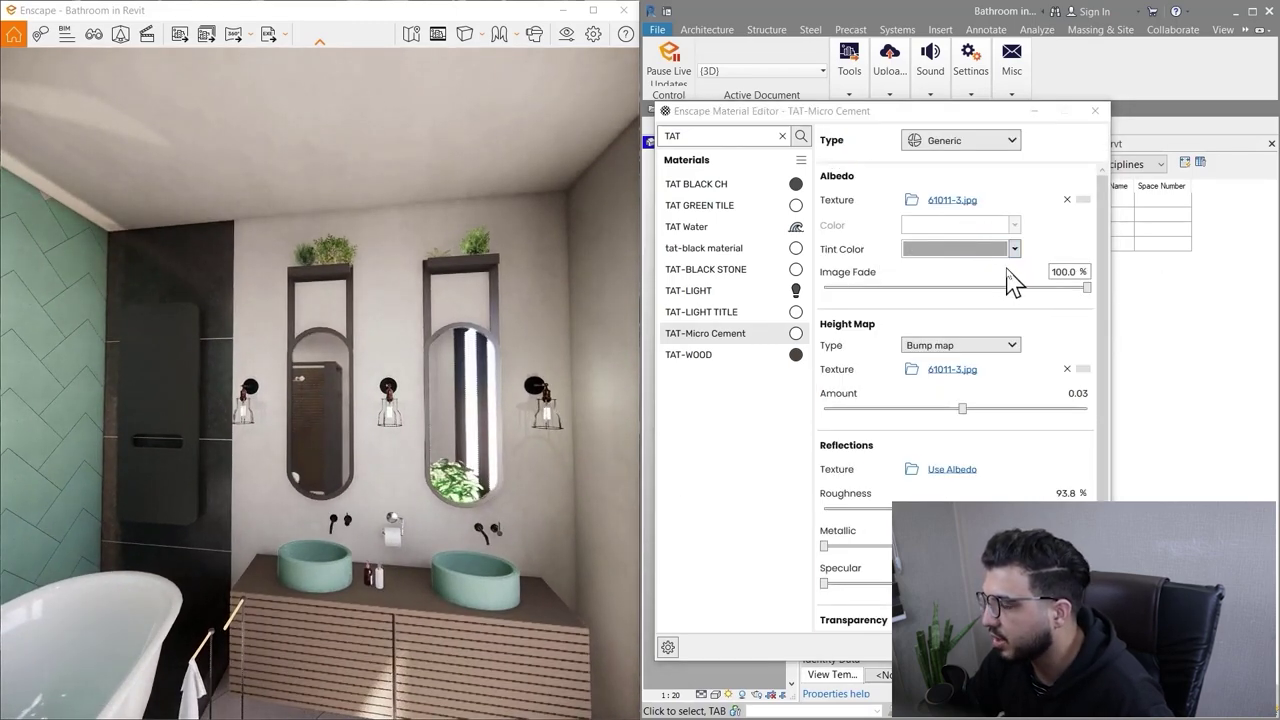
pyautogui.moveTo(430, 520)
pyautogui.mouseDown()
pyautogui.moveTo(435, 490)
pyautogui.moveTo(438, 520)
pyautogui.mouseUp()
pyautogui.press('w')
pyautogui.press('s')
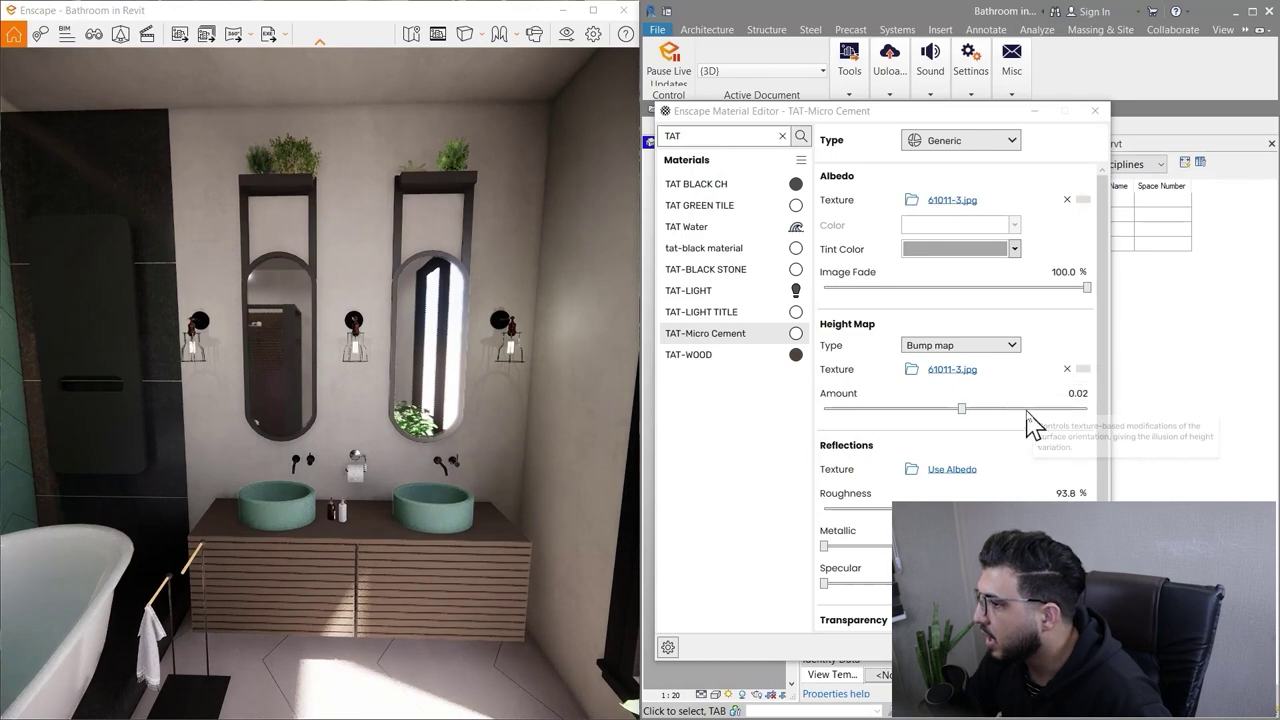
pyautogui.click(955, 469)
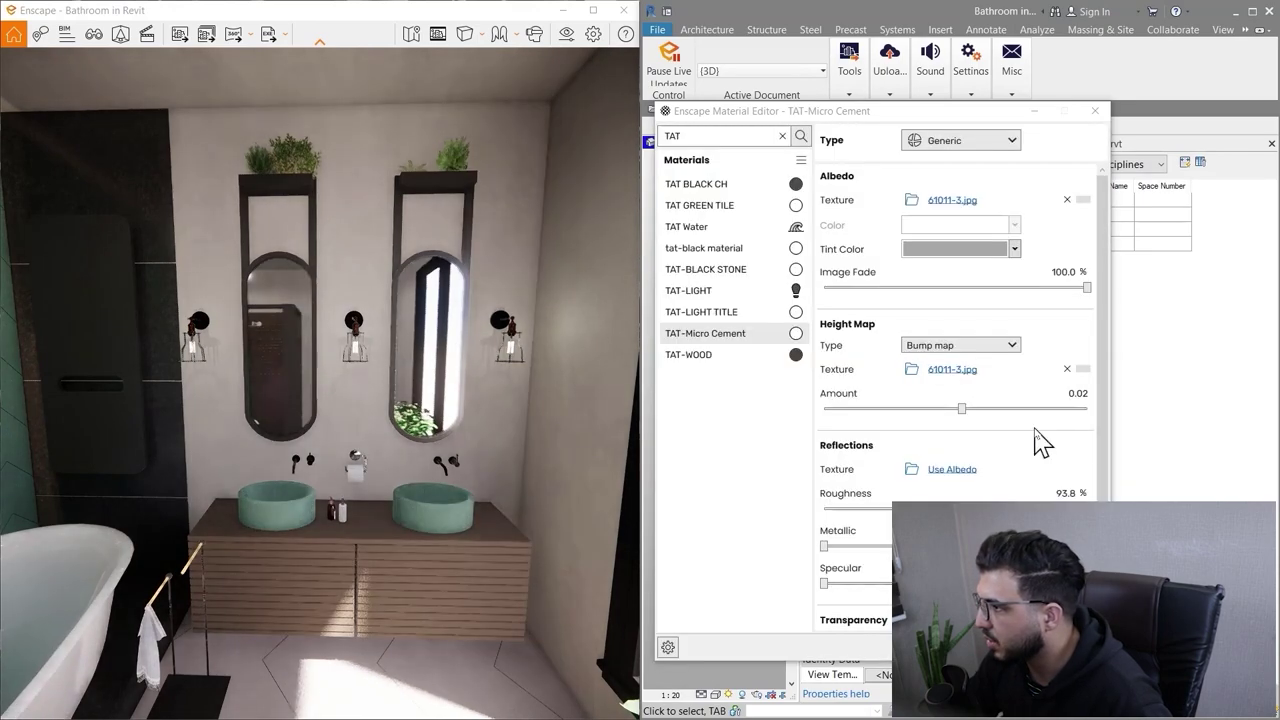
pyautogui.scroll(-1, 1060, 455)
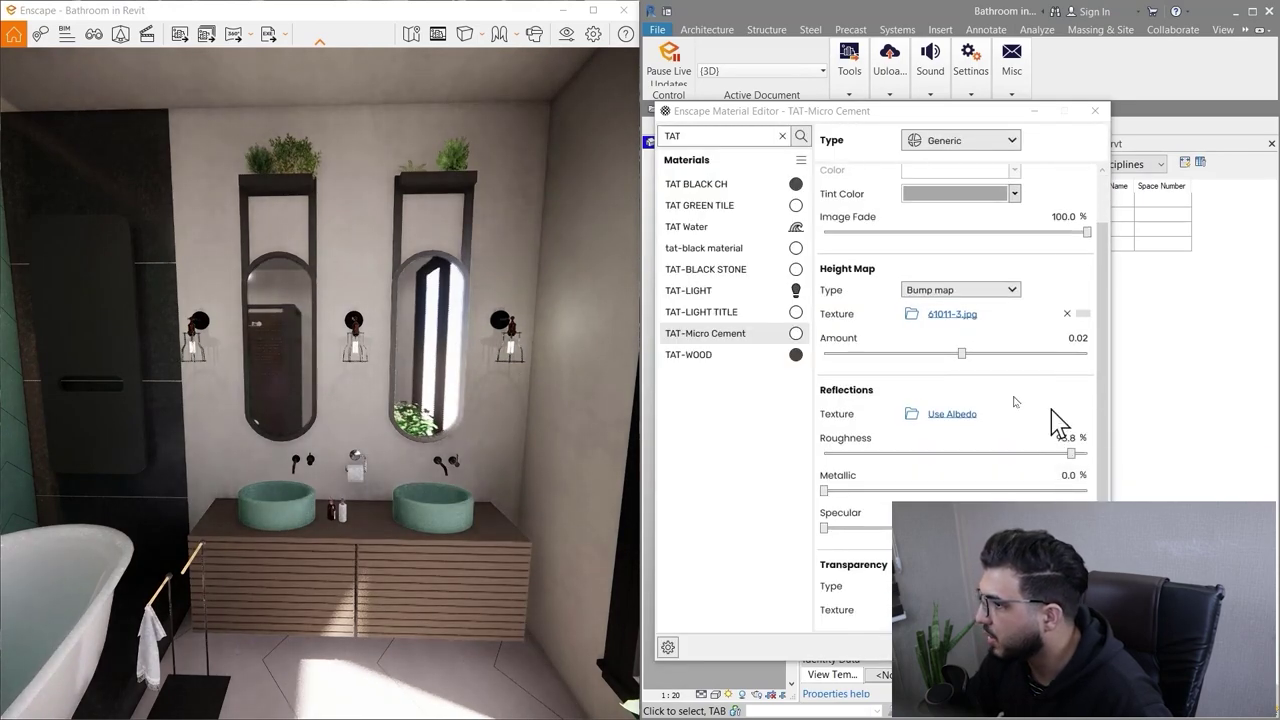
pyautogui.click(1101, 112)
# Examine the vanity wall, floor and plants from farther back in the render
pyautogui.press('w')
pyautogui.moveTo(475, 474); pyautogui.dragTo(505, 455)
pyautogui.press('w')
pyautogui.press('s')
pyautogui.press('s')
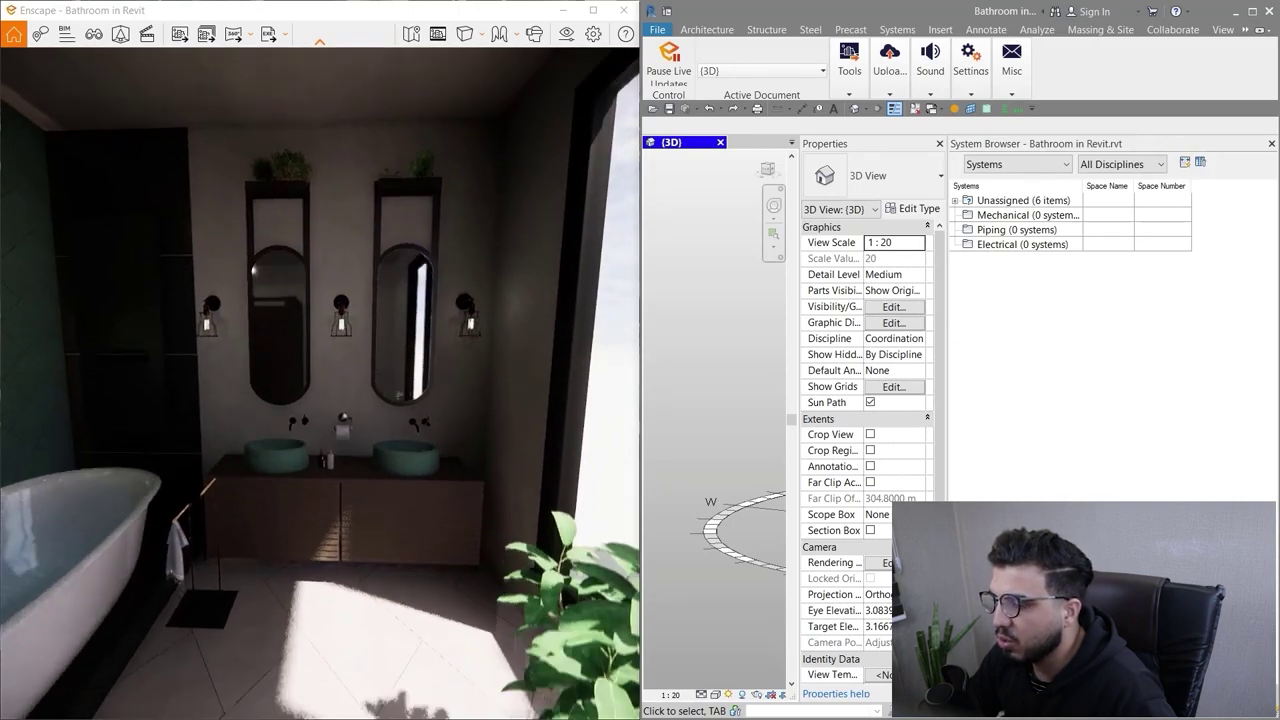
# Compare the Enscape view with the reference render, close the reference image, and maximize the Enscape window
pyautogui.press('q')
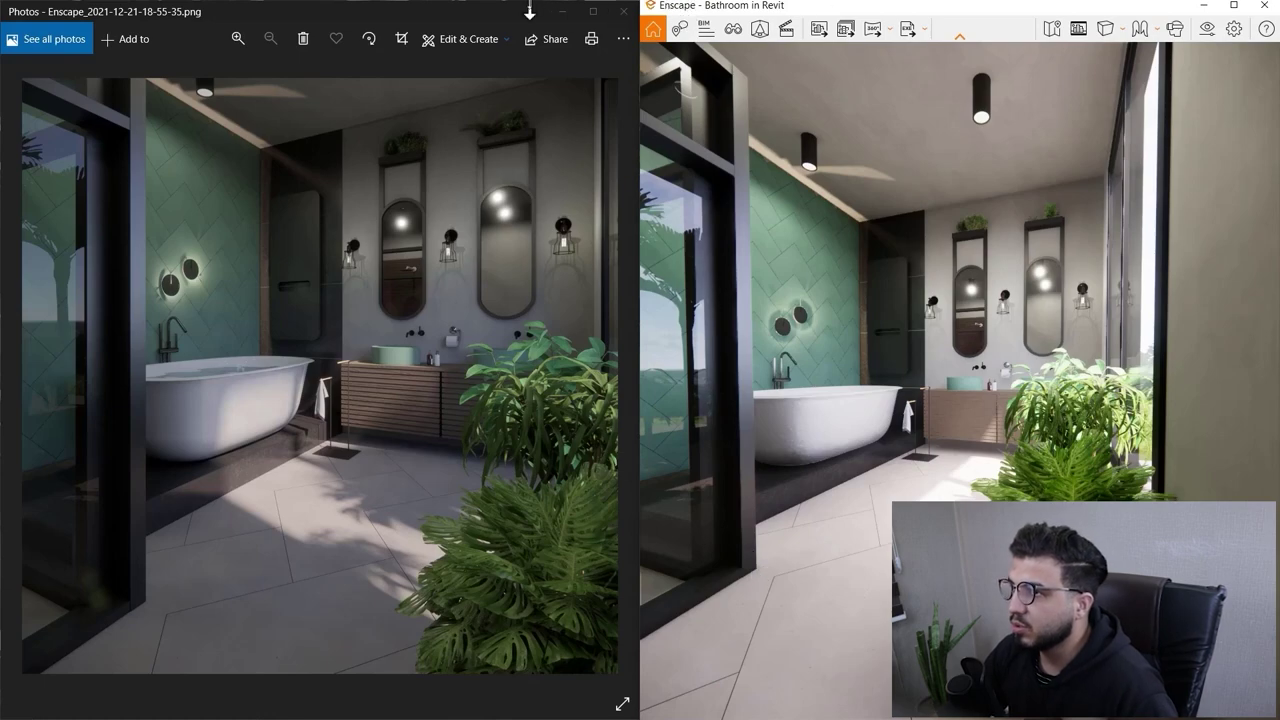
pyautogui.click(618, 11)
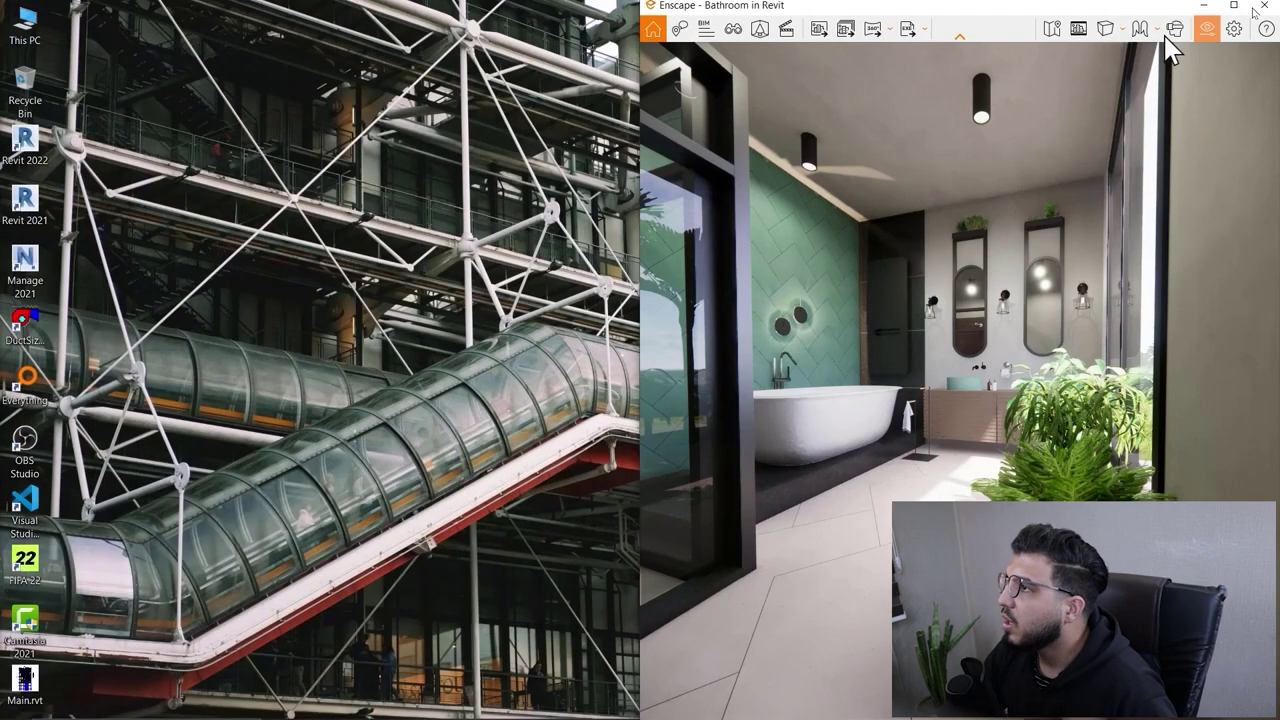
pyautogui.click(1236, 6)
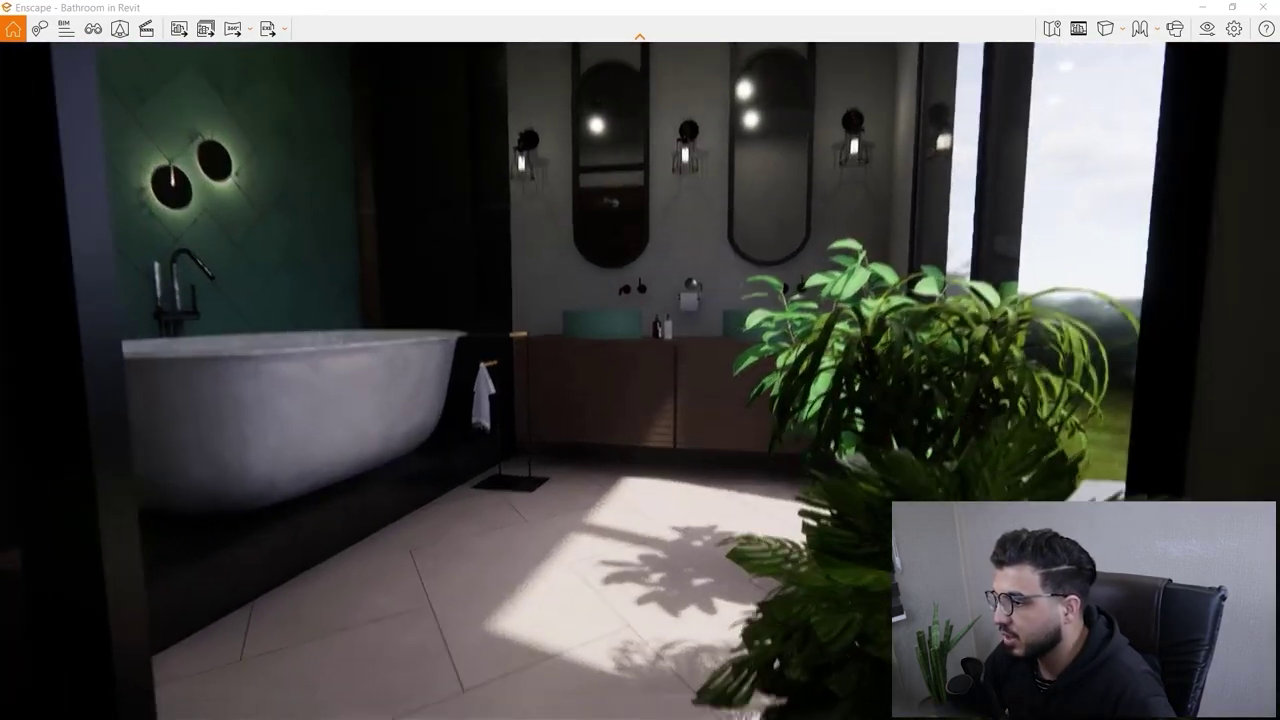
# Open the visual settings and set the sky's horizon source to White Ground, after trying Clear
pyautogui.scroll(-2, 900, 600)
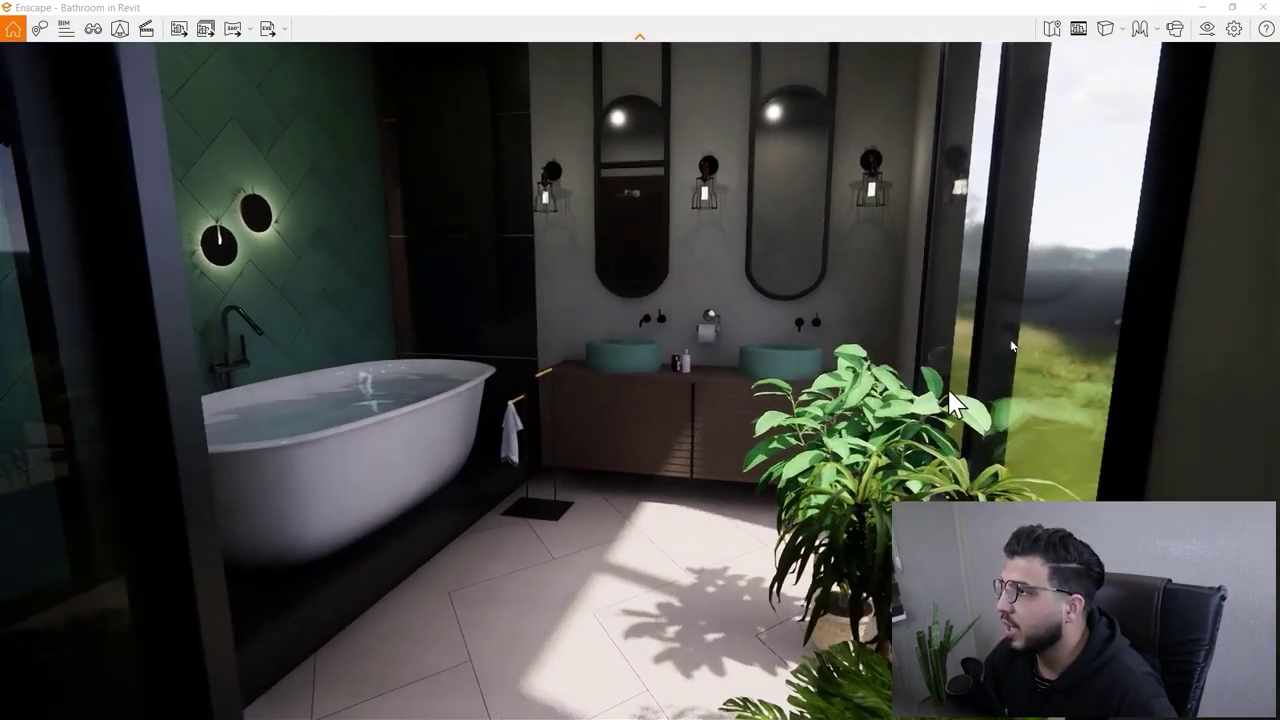
pyautogui.click(1207, 30)
pyautogui.moveTo(488, 152); pyautogui.dragTo(796, 159)
pyautogui.click(803, 199)
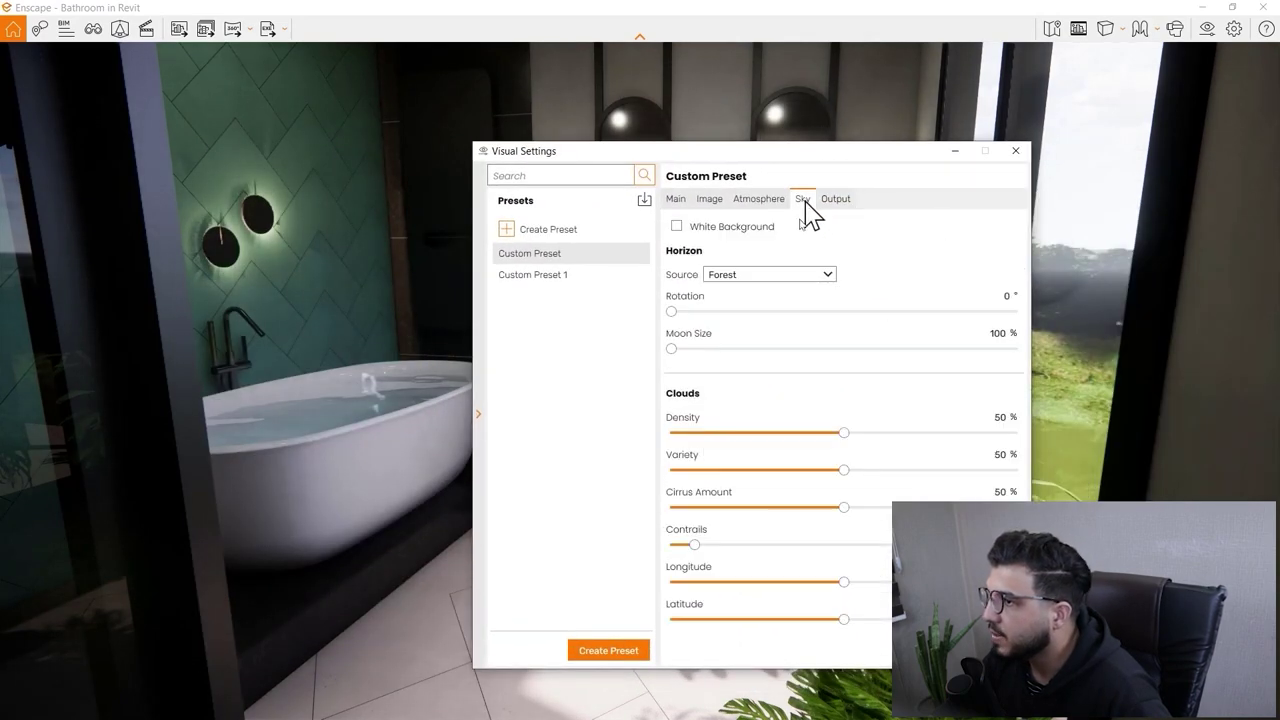
pyautogui.click(792, 279)
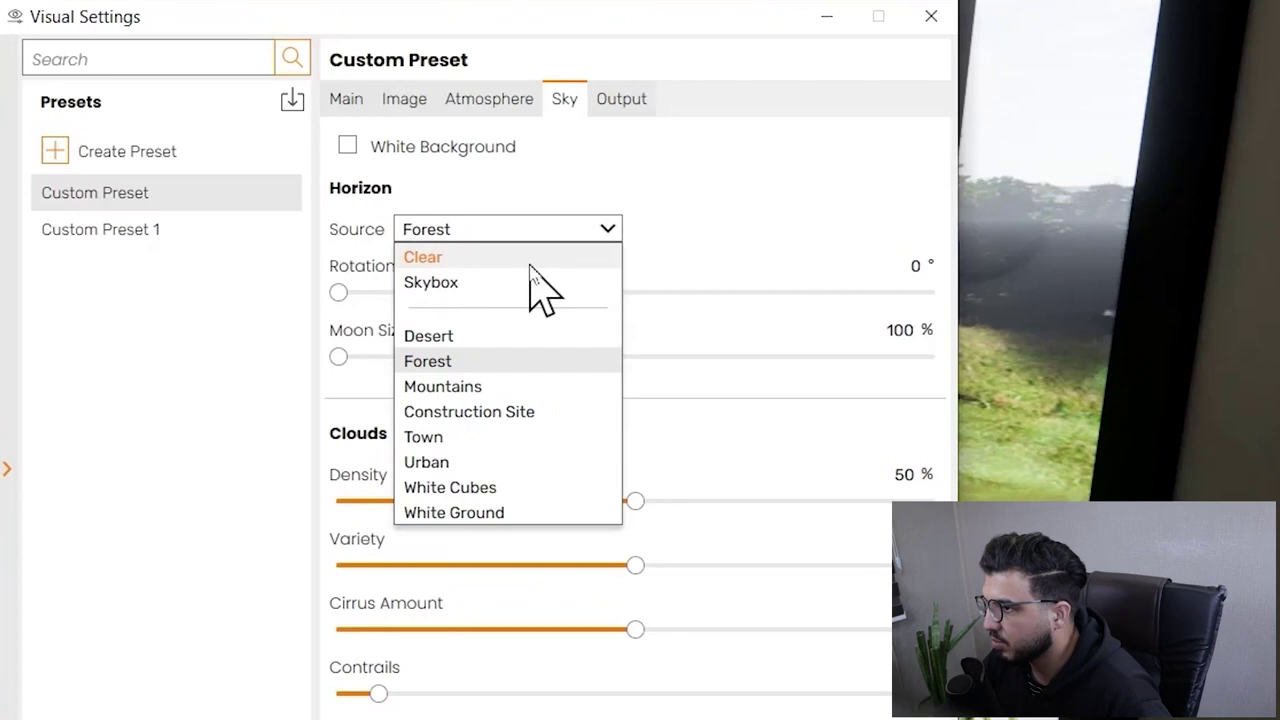
pyautogui.click(783, 290)
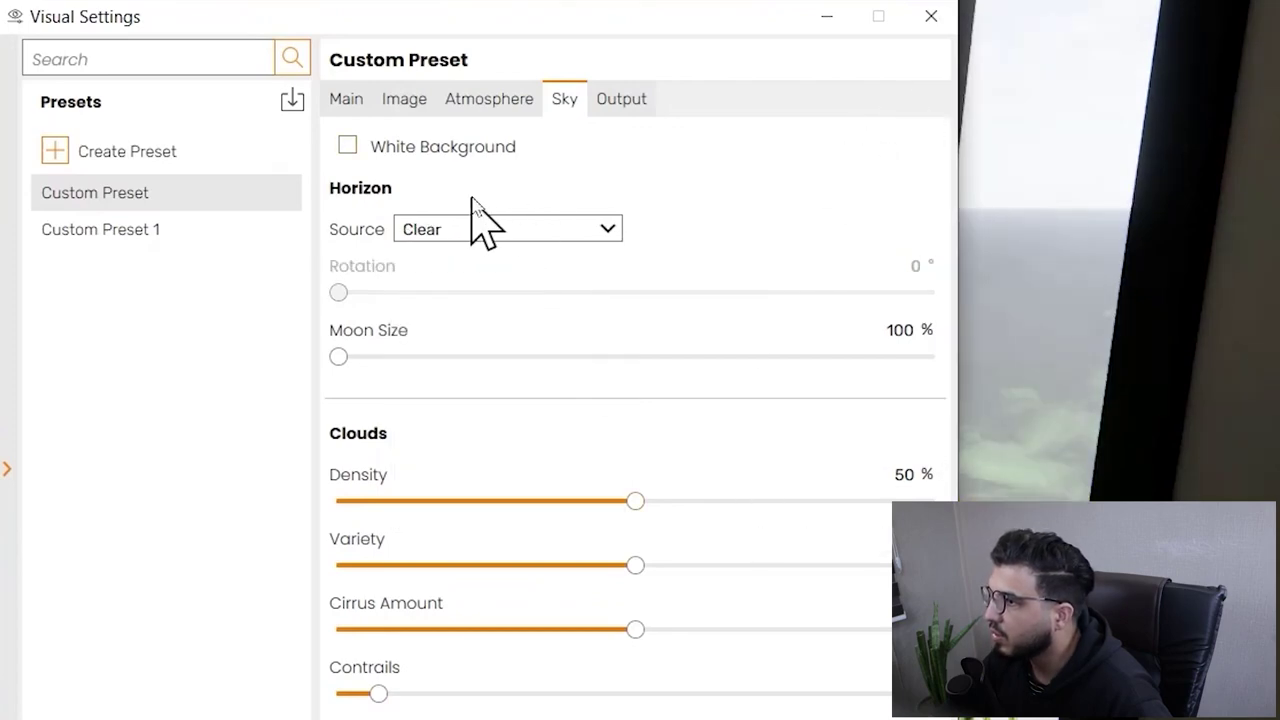
pyautogui.click(511, 231)
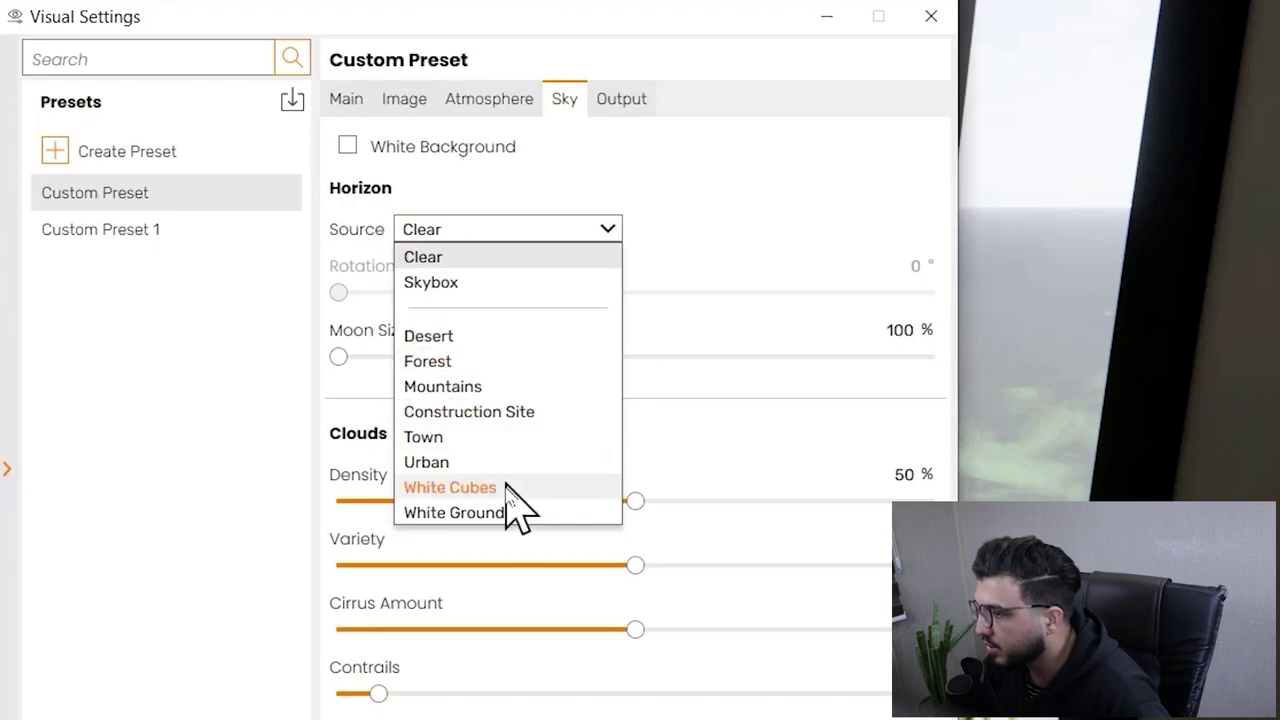
pyautogui.click(455, 512)
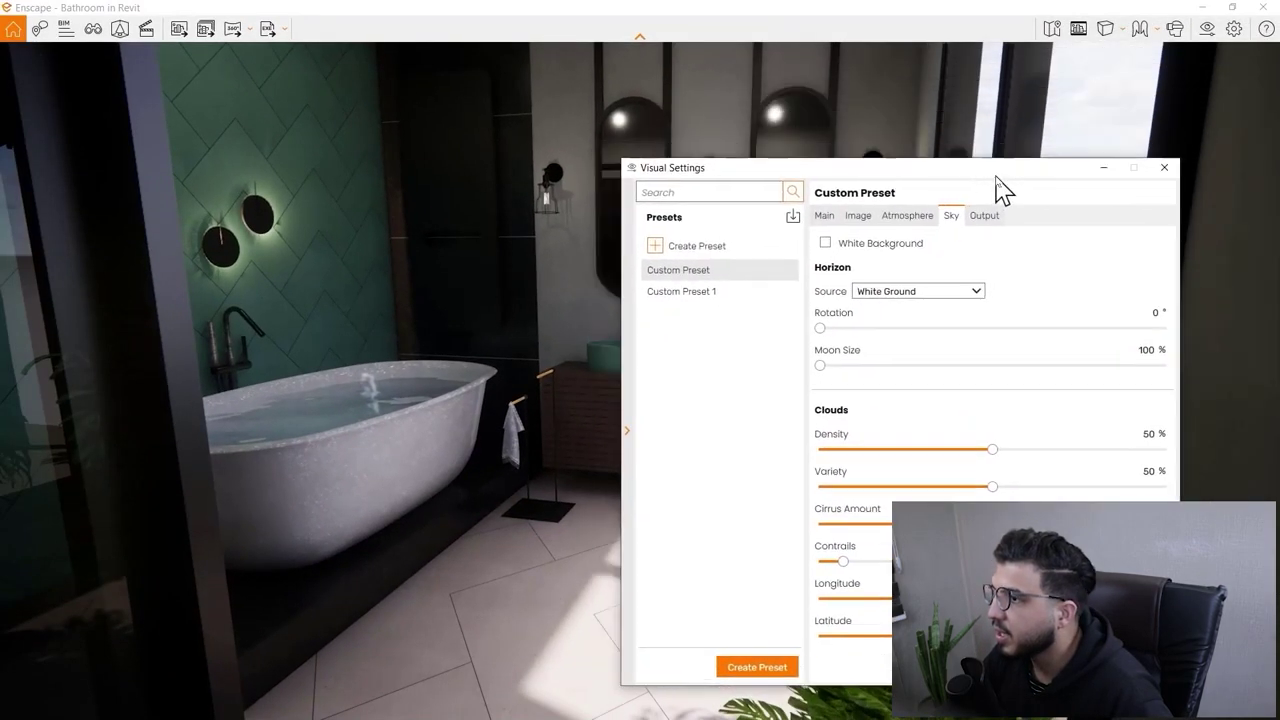
# Show the main visual settings, move the window off the vanity, and set the outlines to 2 %
pyautogui.click(824, 215)
pyautogui.moveTo(862, 176); pyautogui.dragTo(955, 86)
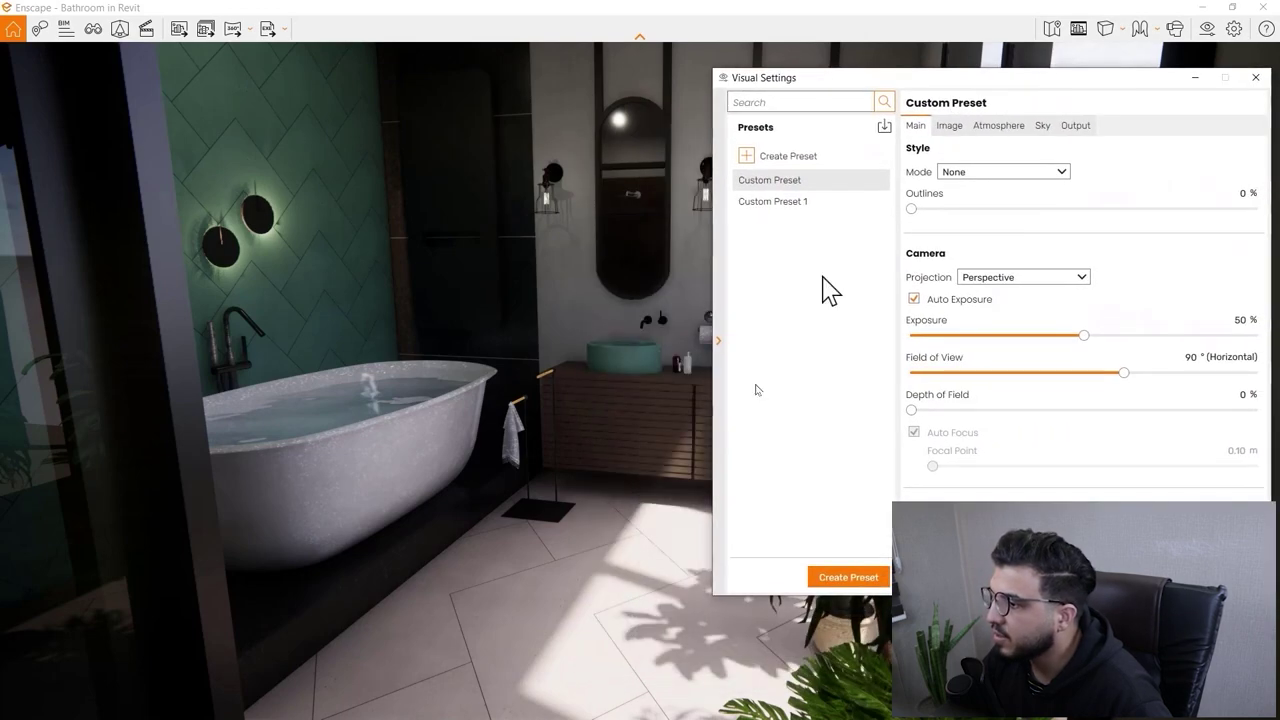
pyautogui.moveTo(450, 300); pyautogui.dragTo(518, 440)
pyautogui.press('s')
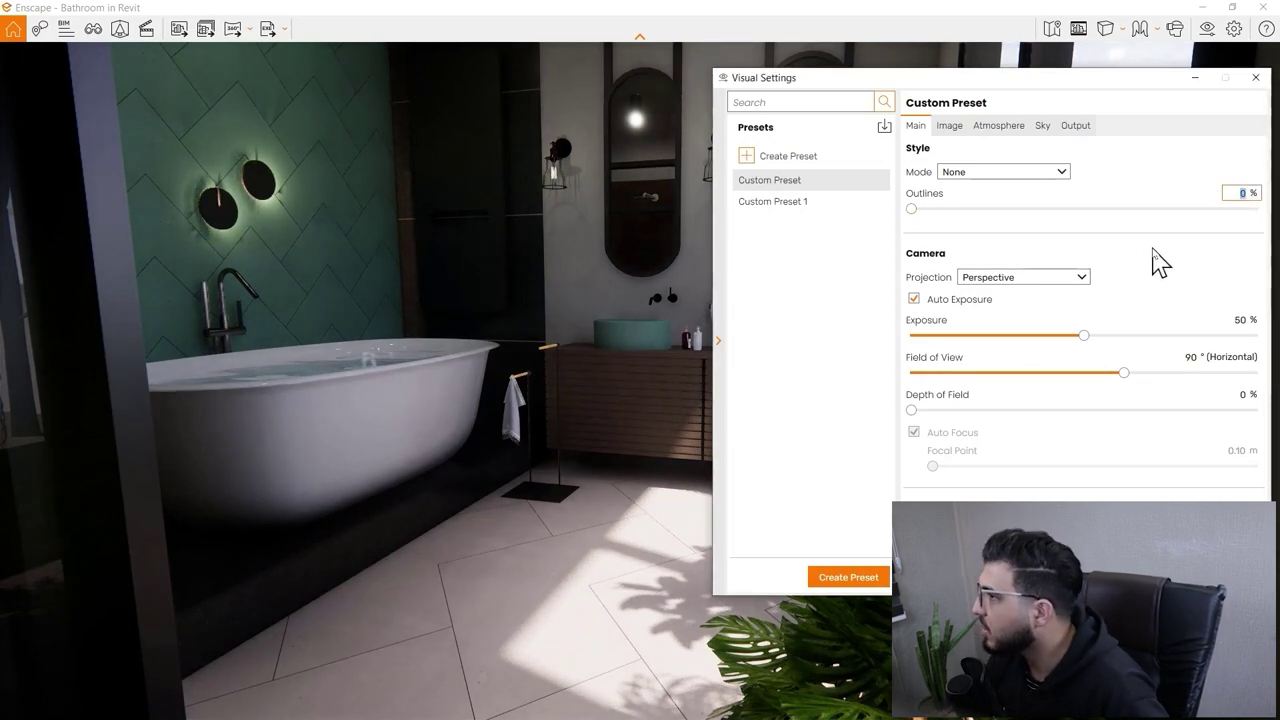
pyautogui.press('Return')
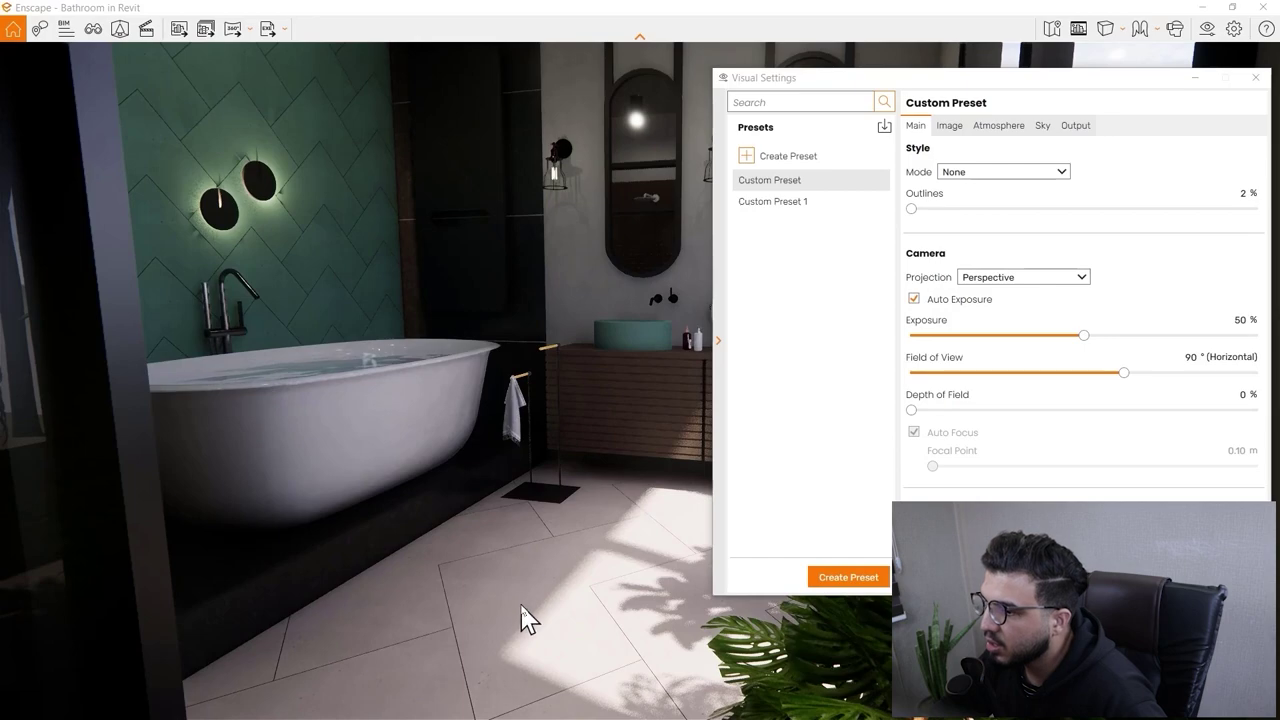
# Check the floor joints from another angle and set the outlines to 10 %
pyautogui.moveTo(526, 620); pyautogui.dragTo(470, 695)
pyautogui.press('s')
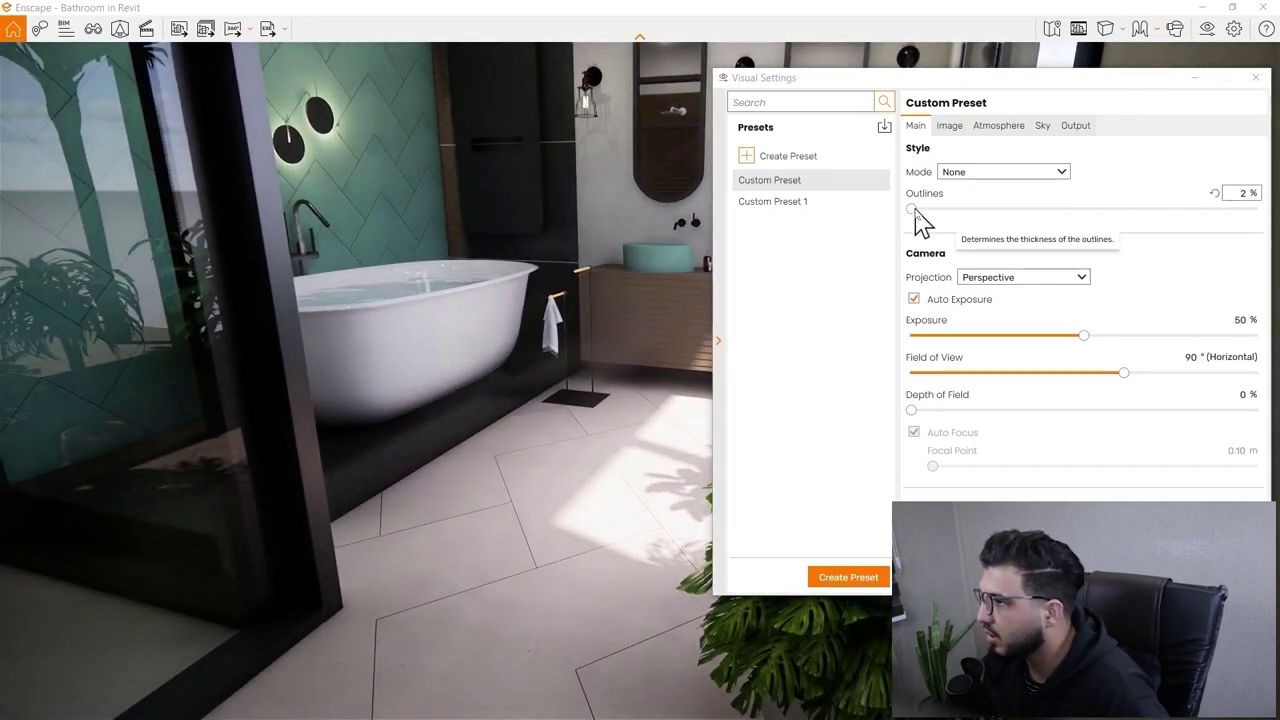
pyautogui.click(915, 209)
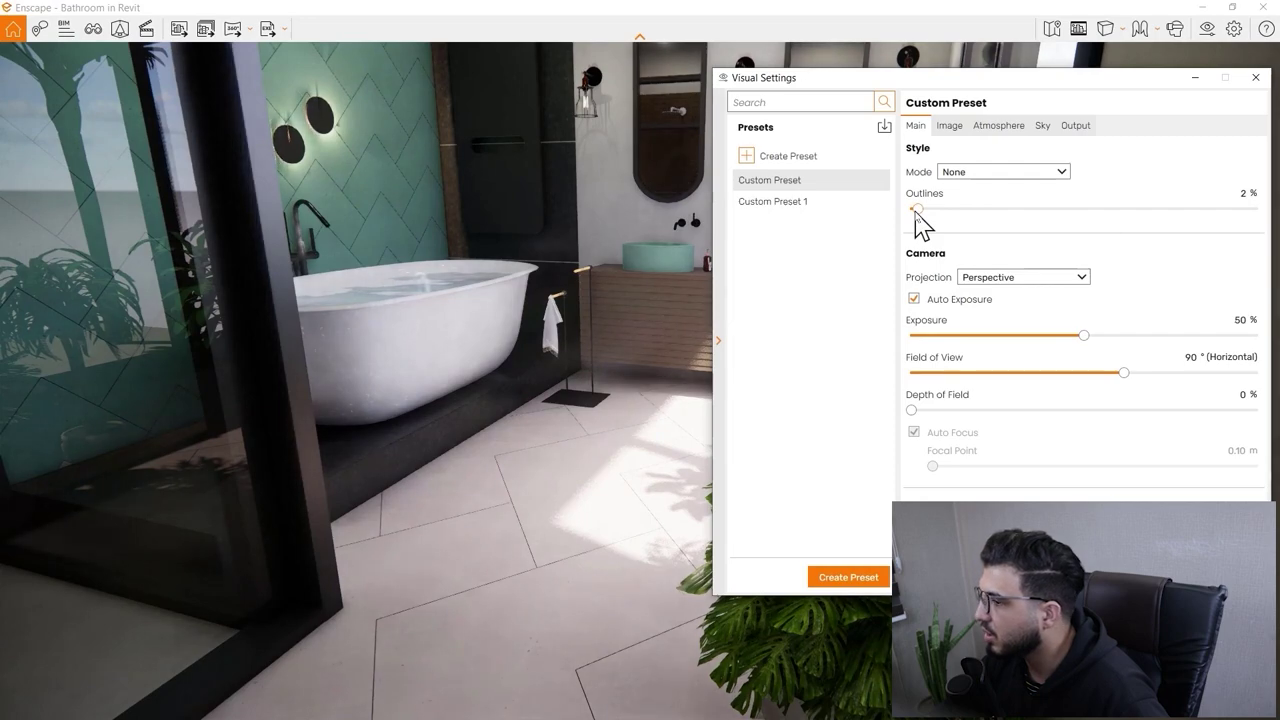
pyautogui.moveTo(915, 212); pyautogui.dragTo(956, 236)
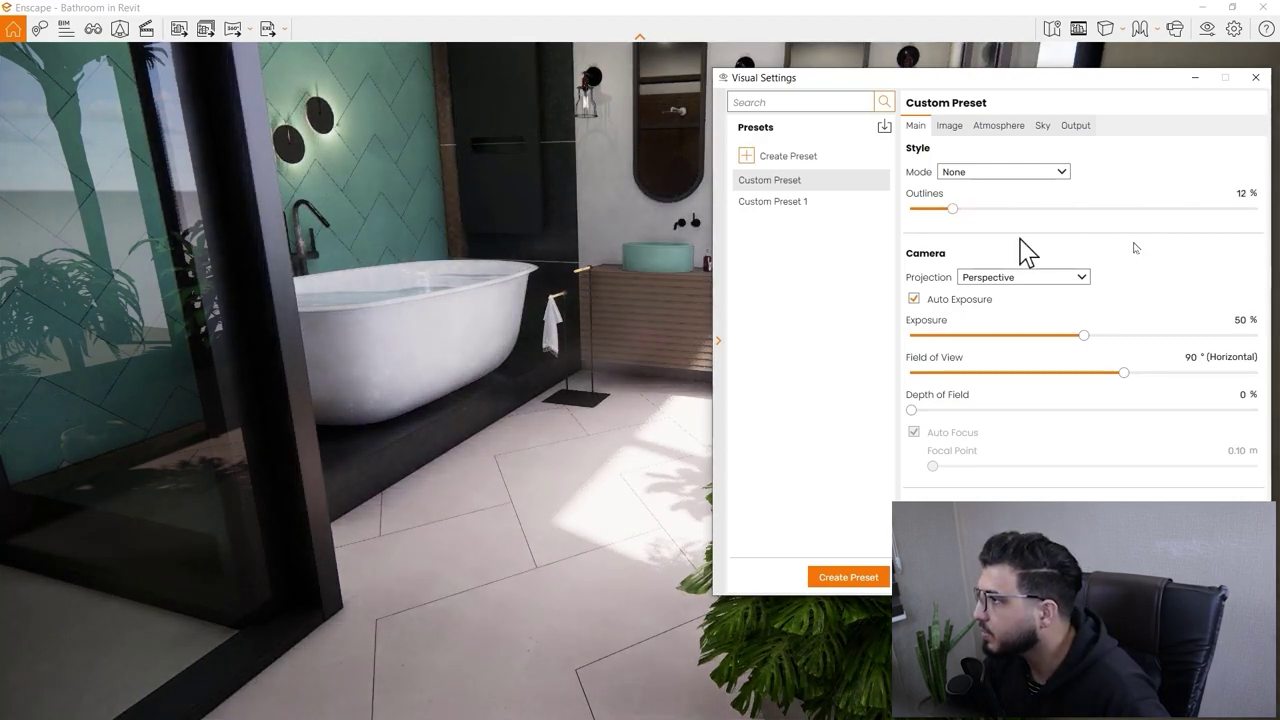
pyautogui.click(1243, 193)
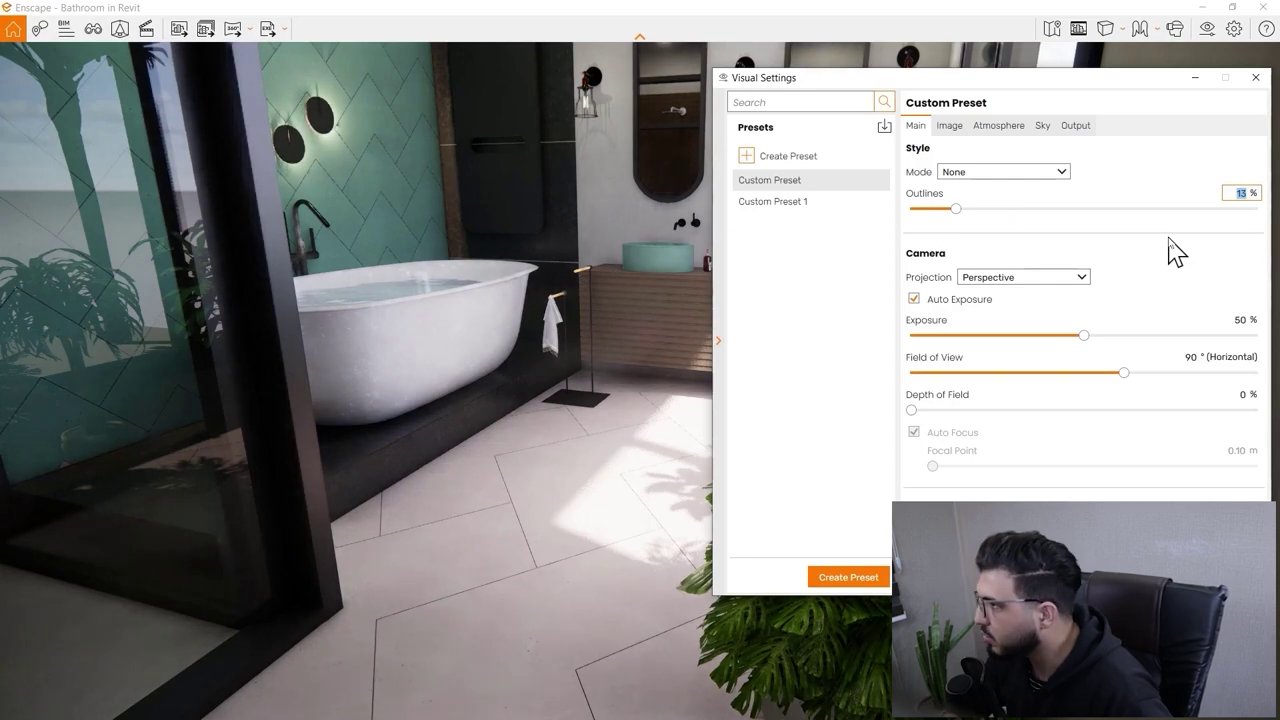
pyautogui.press('Return')
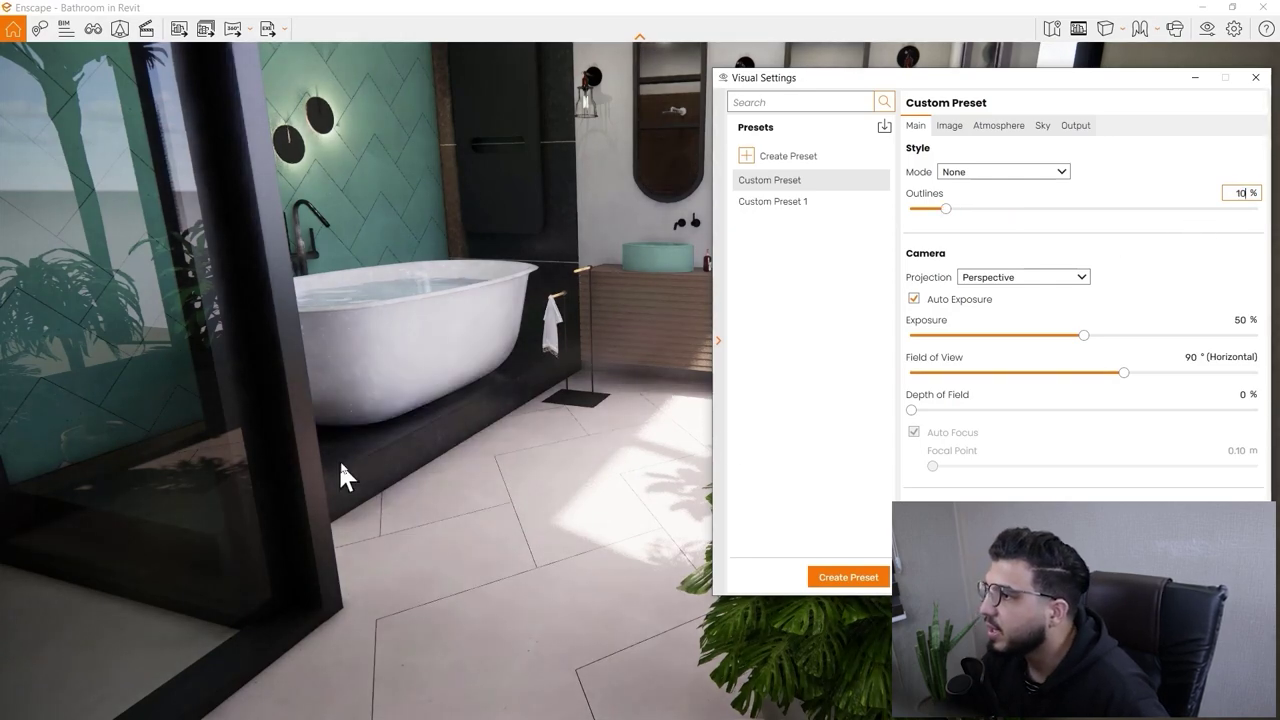
# Turn off auto exposure, set the camera exposure to 56 %, and move the settings window clear of the render
pyautogui.moveTo(450, 512); pyautogui.dragTo(500, 450)
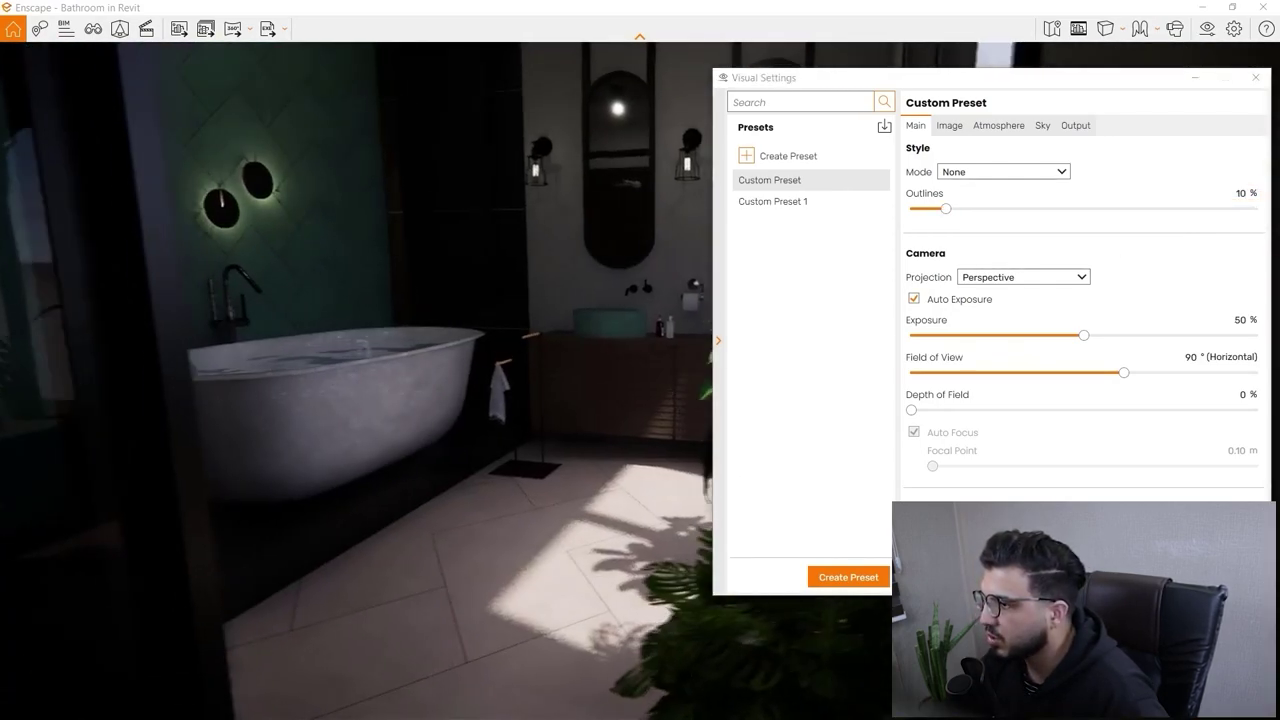
pyautogui.click(965, 299)
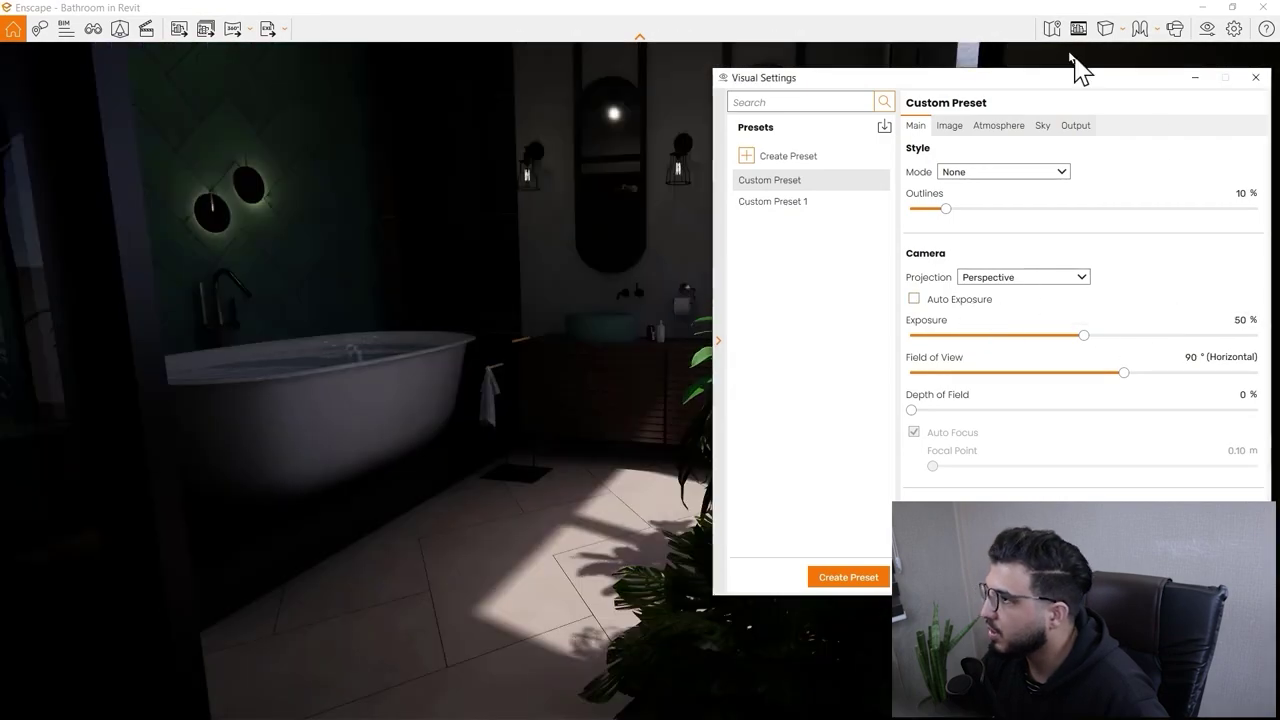
pyautogui.moveTo(1080, 81); pyautogui.dragTo(2, 545)
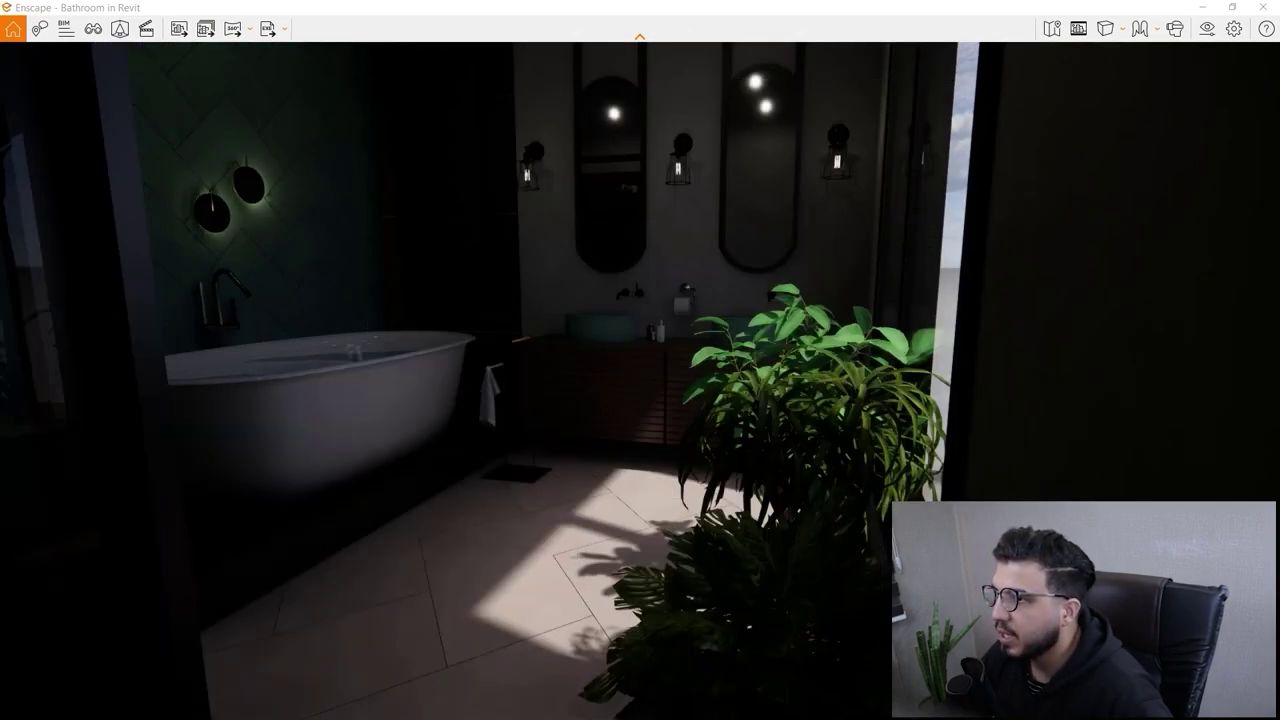
pyautogui.moveTo(2, 152); pyautogui.dragTo(1093, 119)
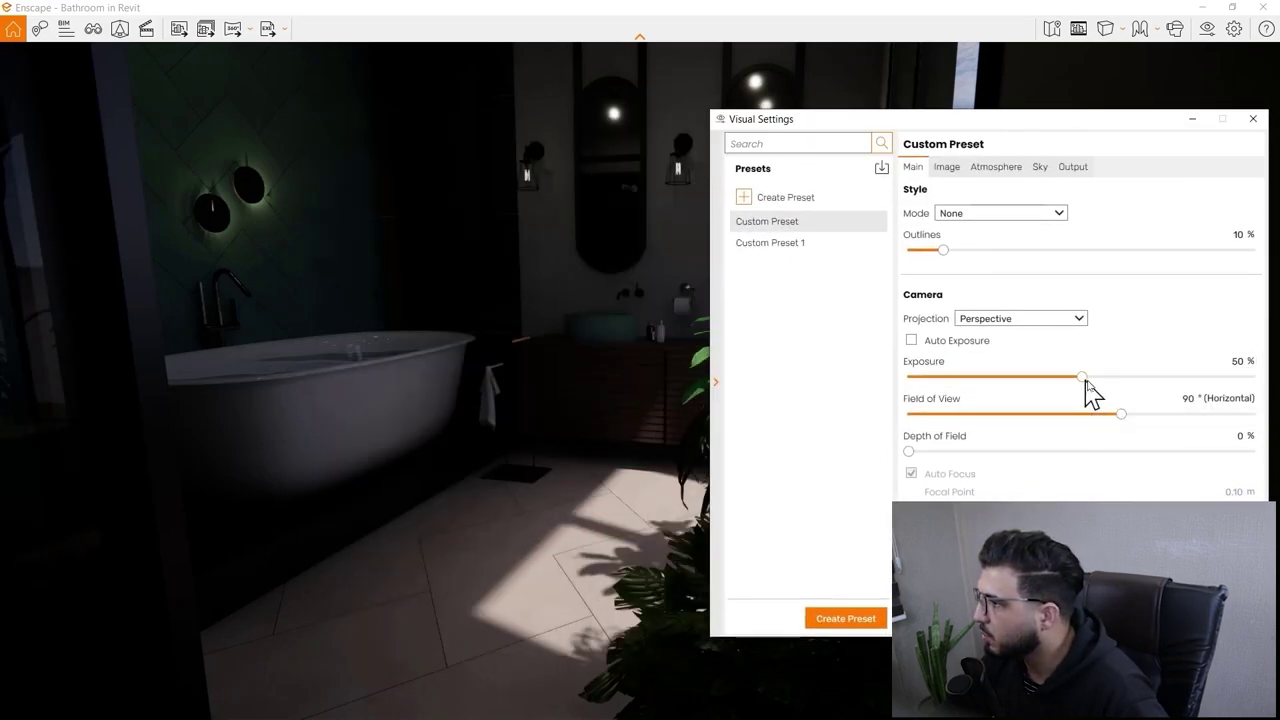
pyautogui.moveTo(1090, 385); pyautogui.dragTo(1110, 393)
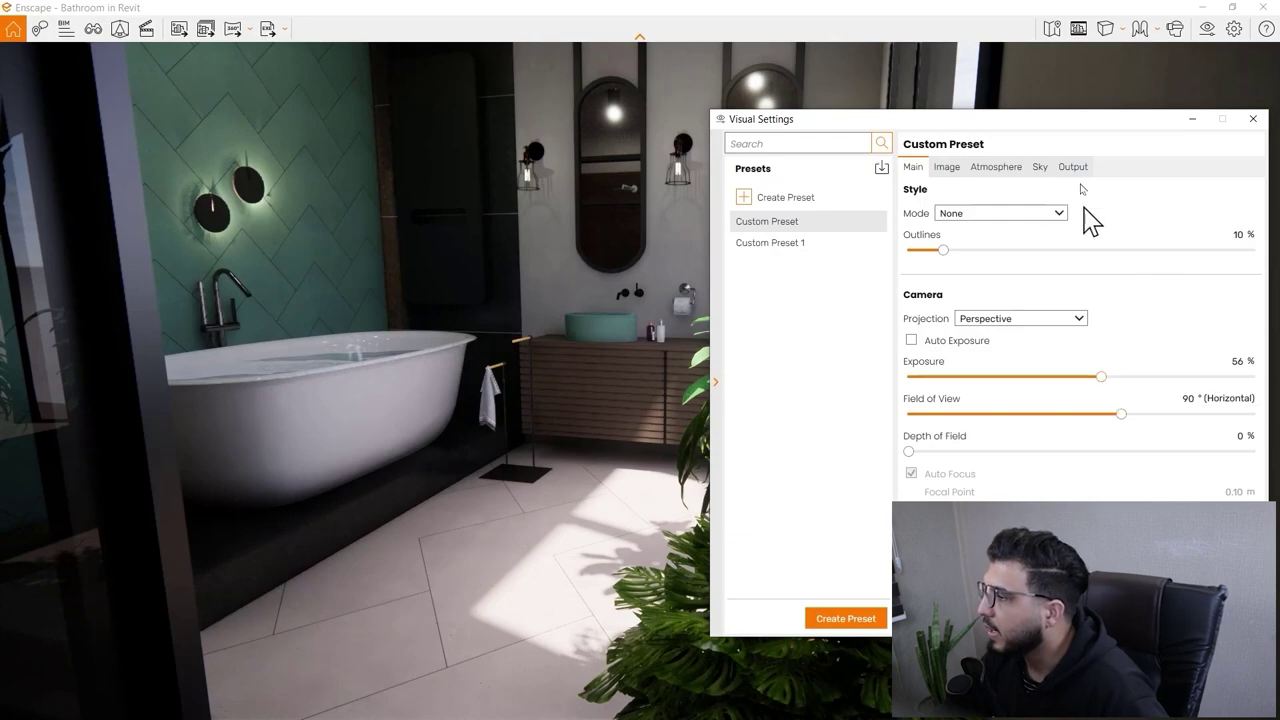
pyautogui.moveTo(1084, 132); pyautogui.dragTo(0, 10)
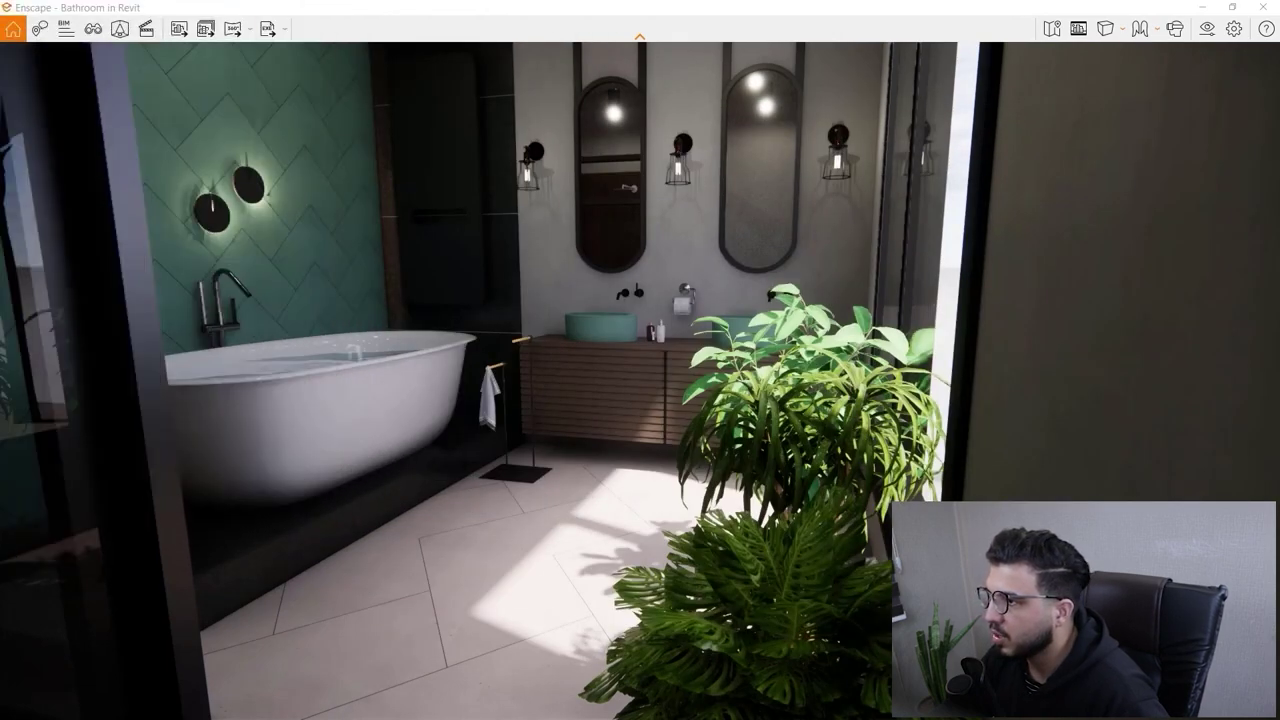
# Reframe the bathroom with more of the glass partition and narrow the camera's field of view to 80°
pyautogui.moveTo(640, 380); pyautogui.dragTo(524, 332)
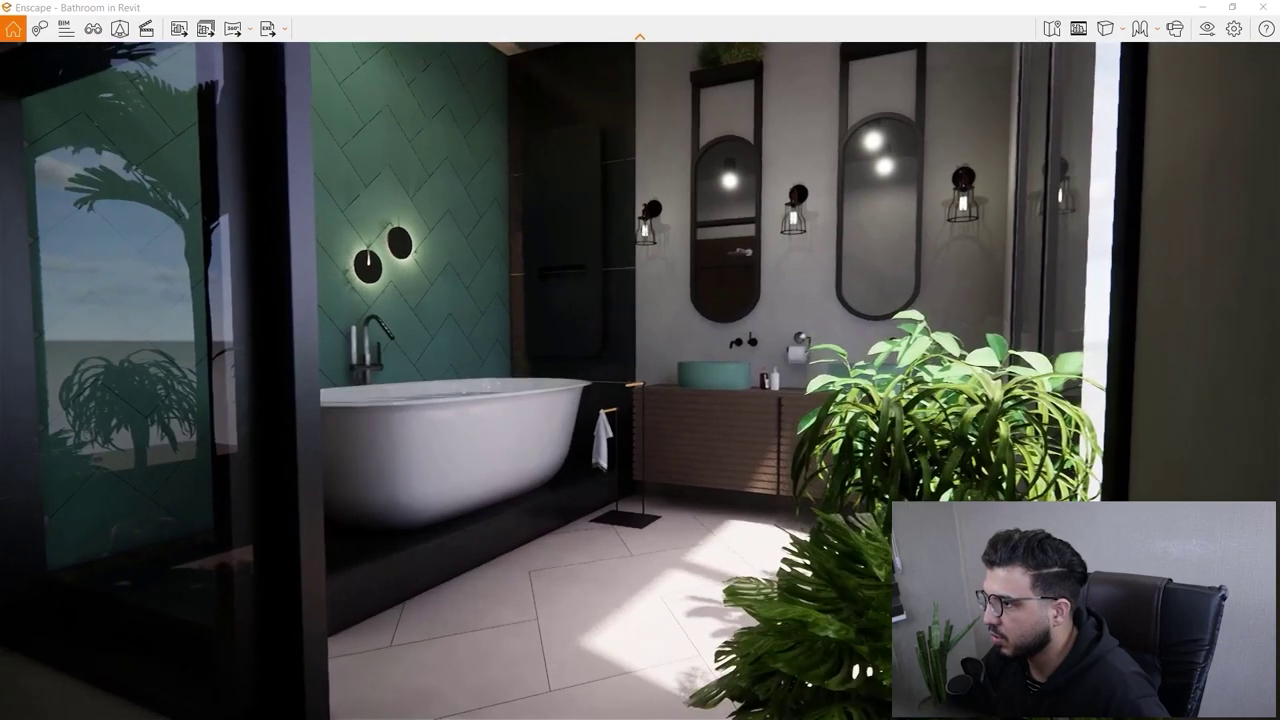
pyautogui.press('a')
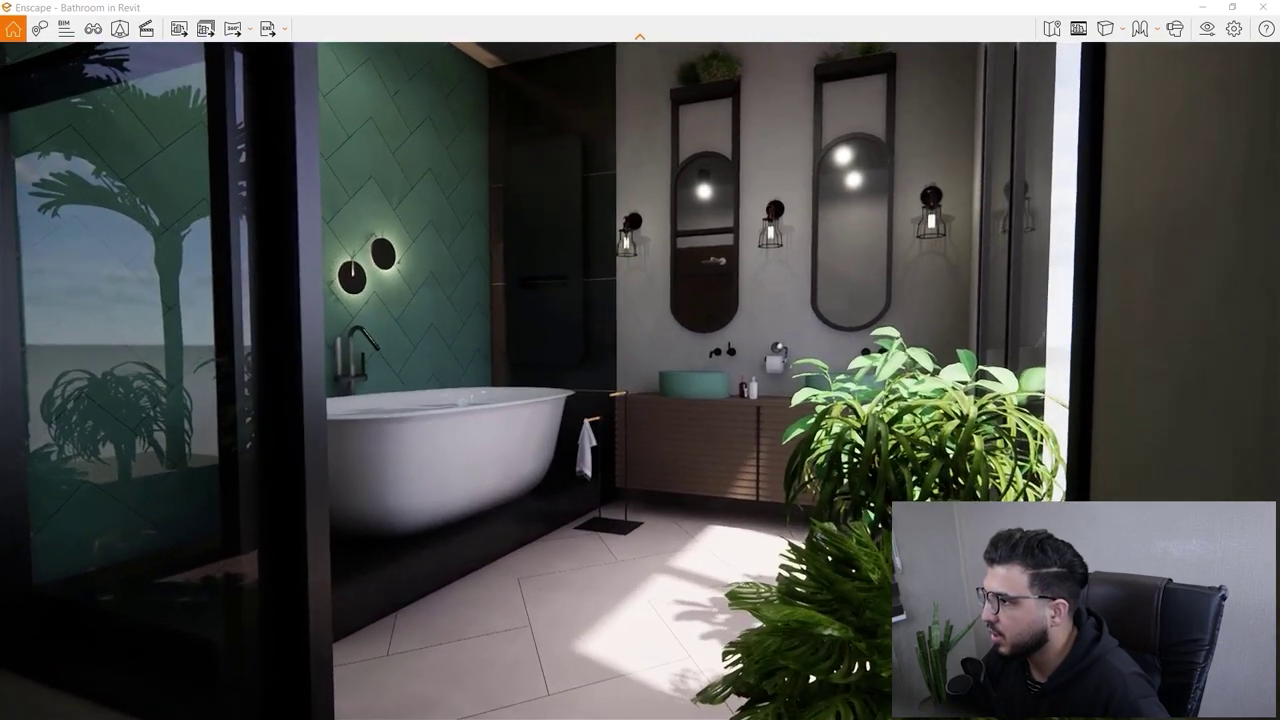
pyautogui.press('a')
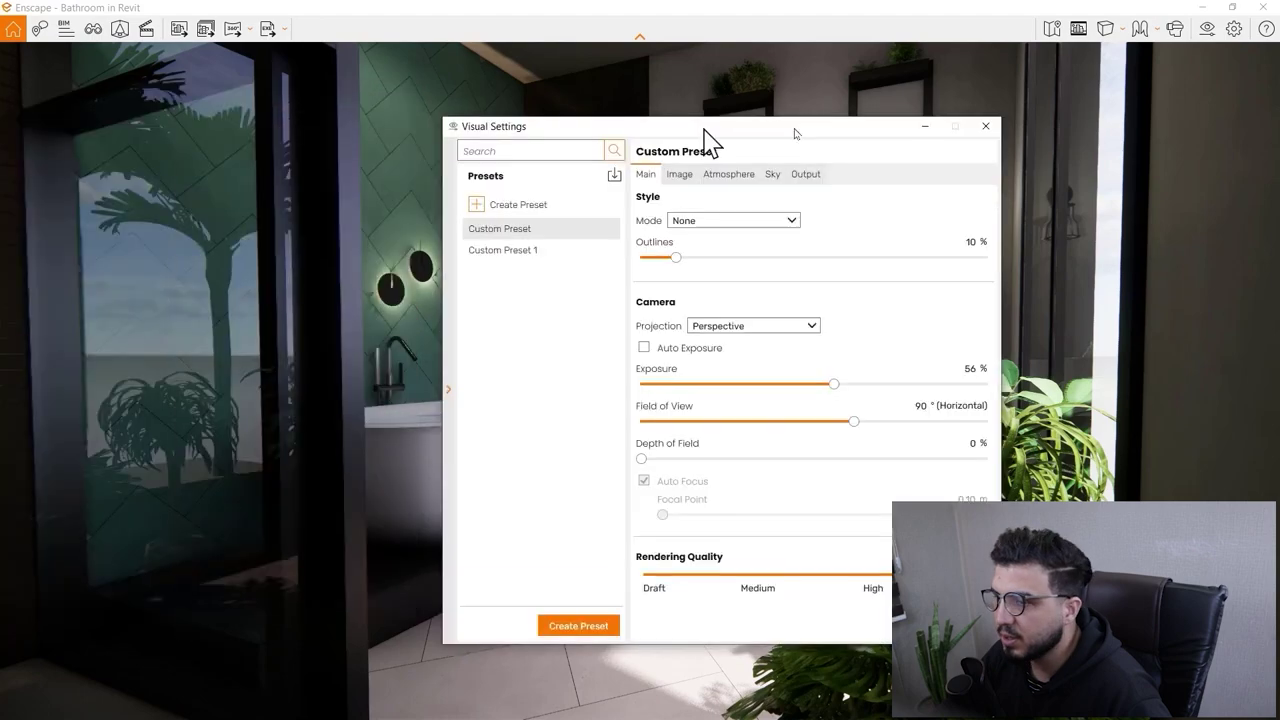
pyautogui.moveTo(706, 134); pyautogui.dragTo(571, 80)
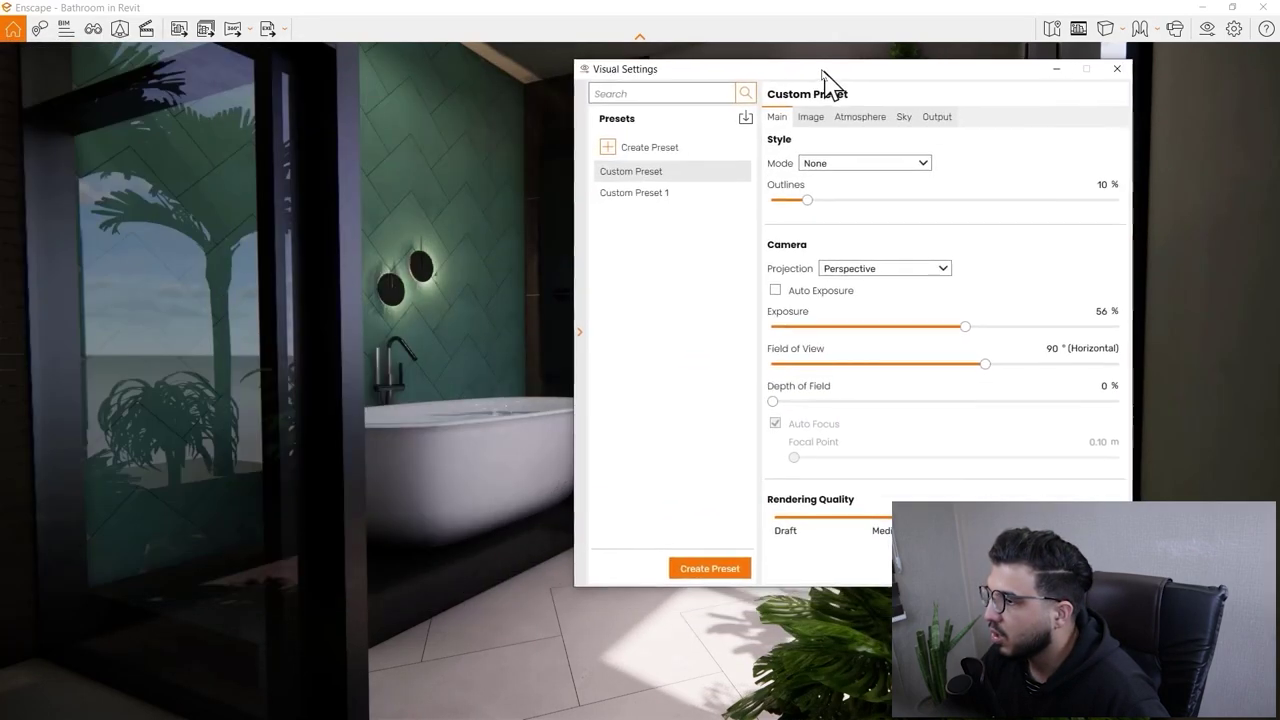
pyautogui.moveTo(826, 66); pyautogui.dragTo(594, 104)
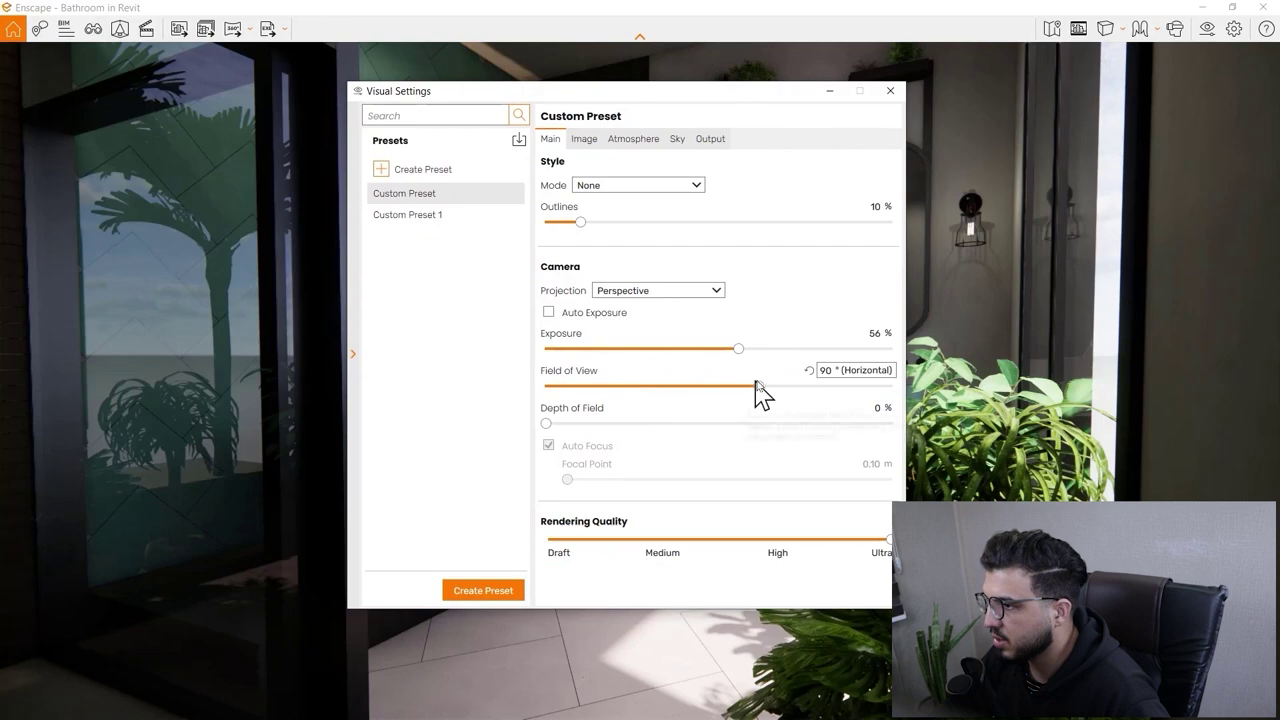
pyautogui.moveTo(757, 388); pyautogui.dragTo(731, 388)
pyautogui.moveTo(778, 96); pyautogui.dragTo(203, 94)
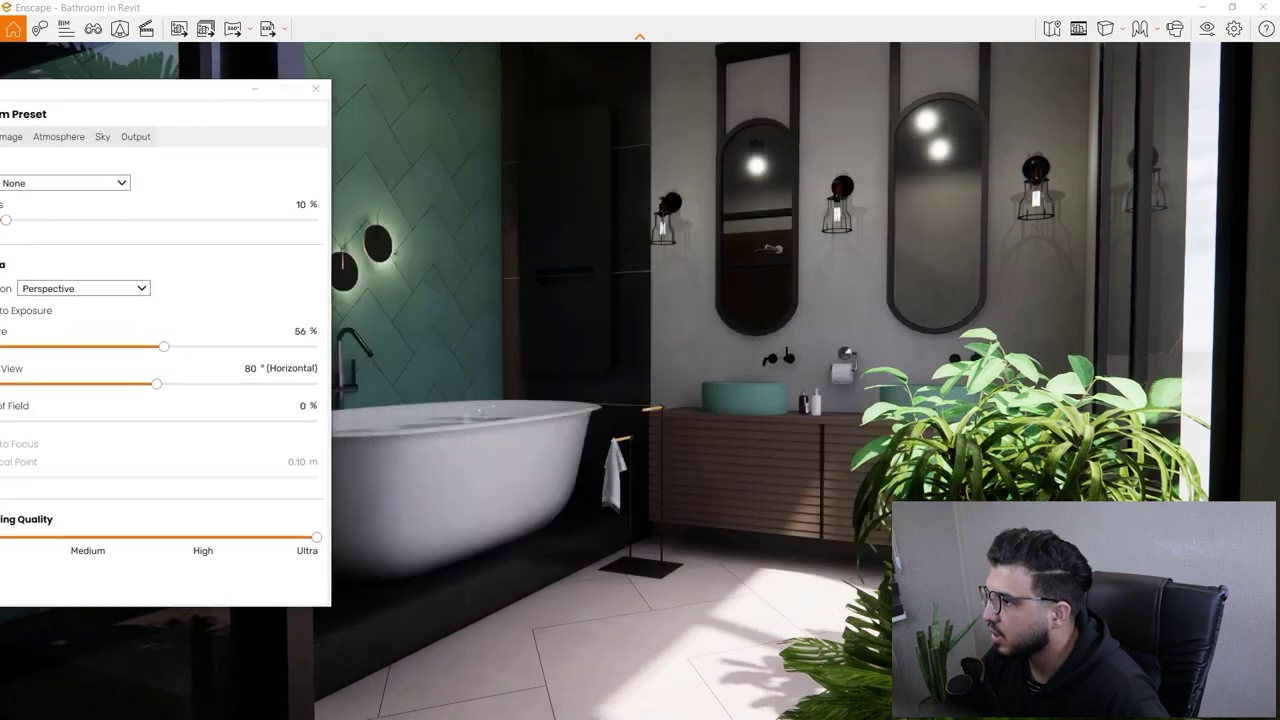
# Reframe the view on the bathtub and vanity wall and set the field of view to 78°
pyautogui.moveTo(640, 320); pyautogui.dragTo(597, 331)
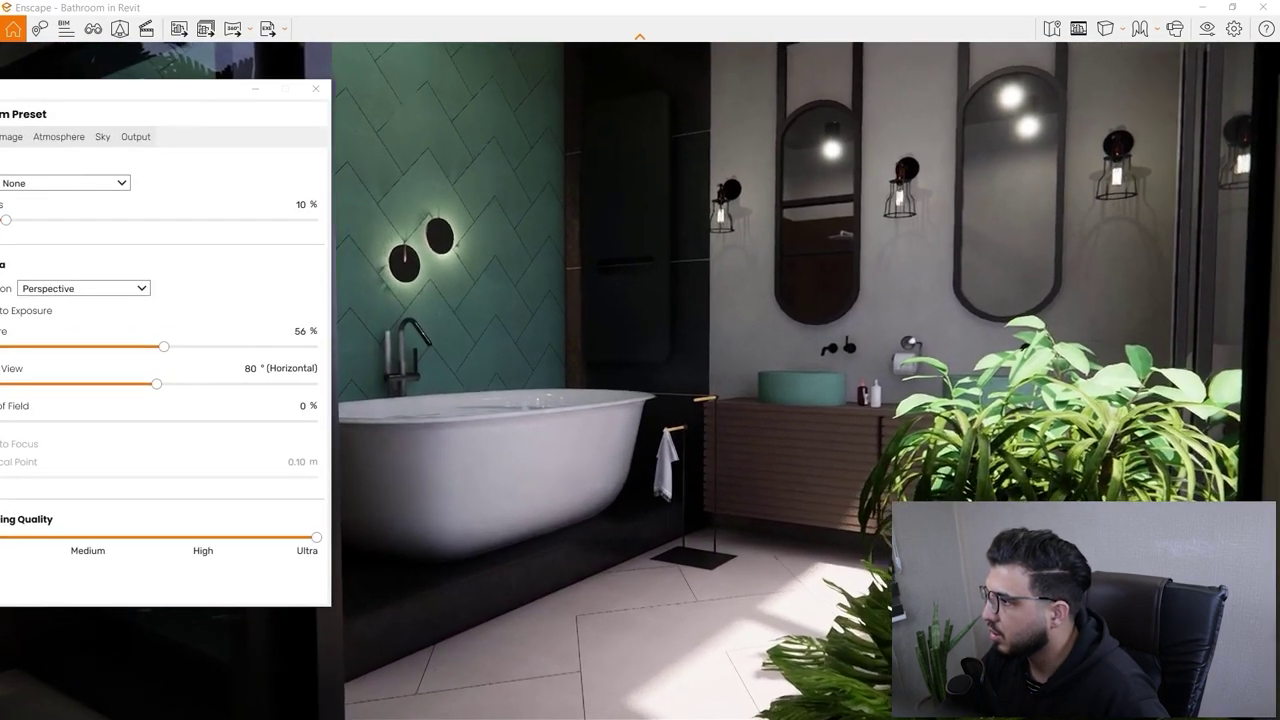
pyautogui.moveTo(1005, 428); pyautogui.dragTo(1037, 441)
pyautogui.press('s')
pyautogui.press('w')
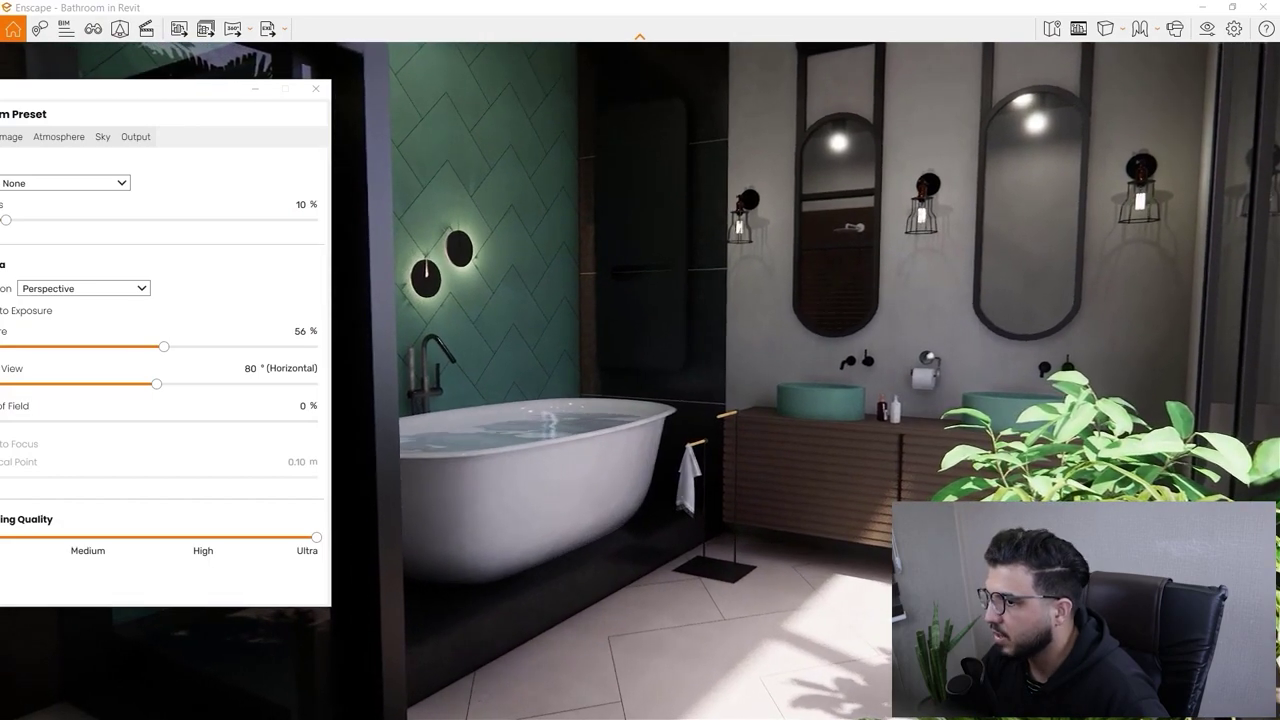
pyautogui.click(151, 385)
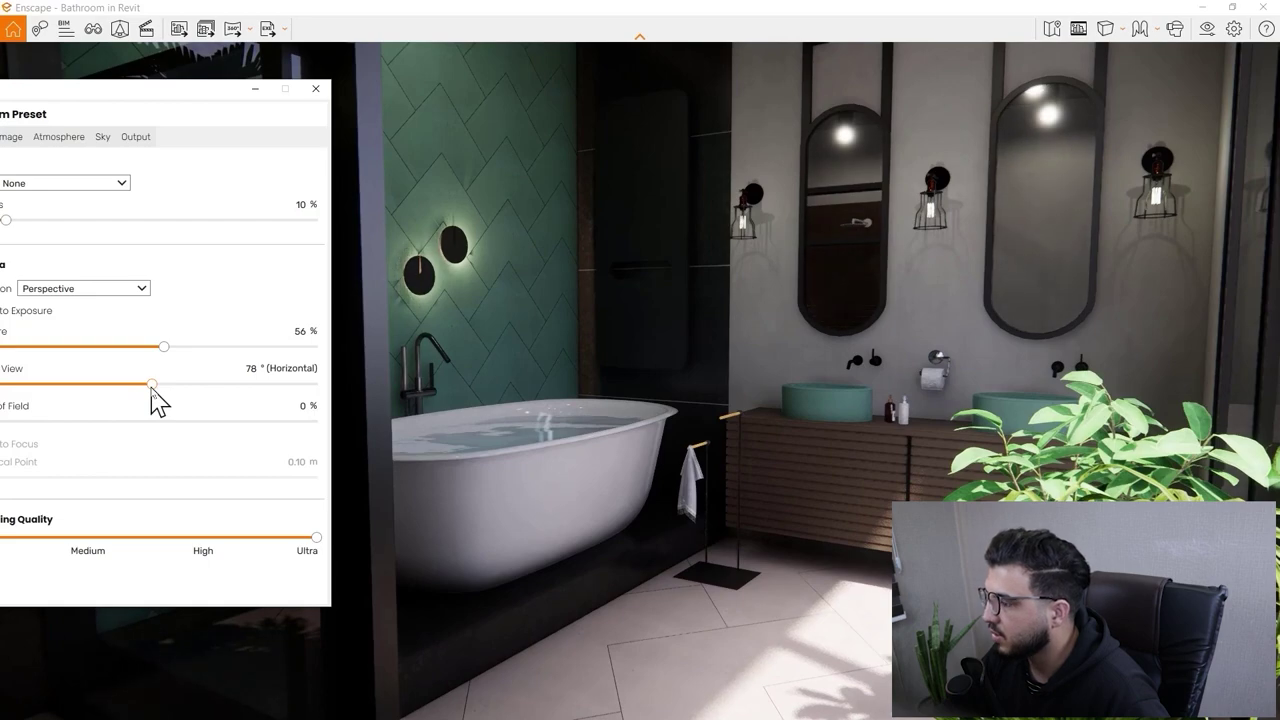
# Adjust the camera's height and tilt to frame the bathtub, both mirrors and the plants above them
pyautogui.moveTo(776, 459); pyautogui.dragTo(779, 481)
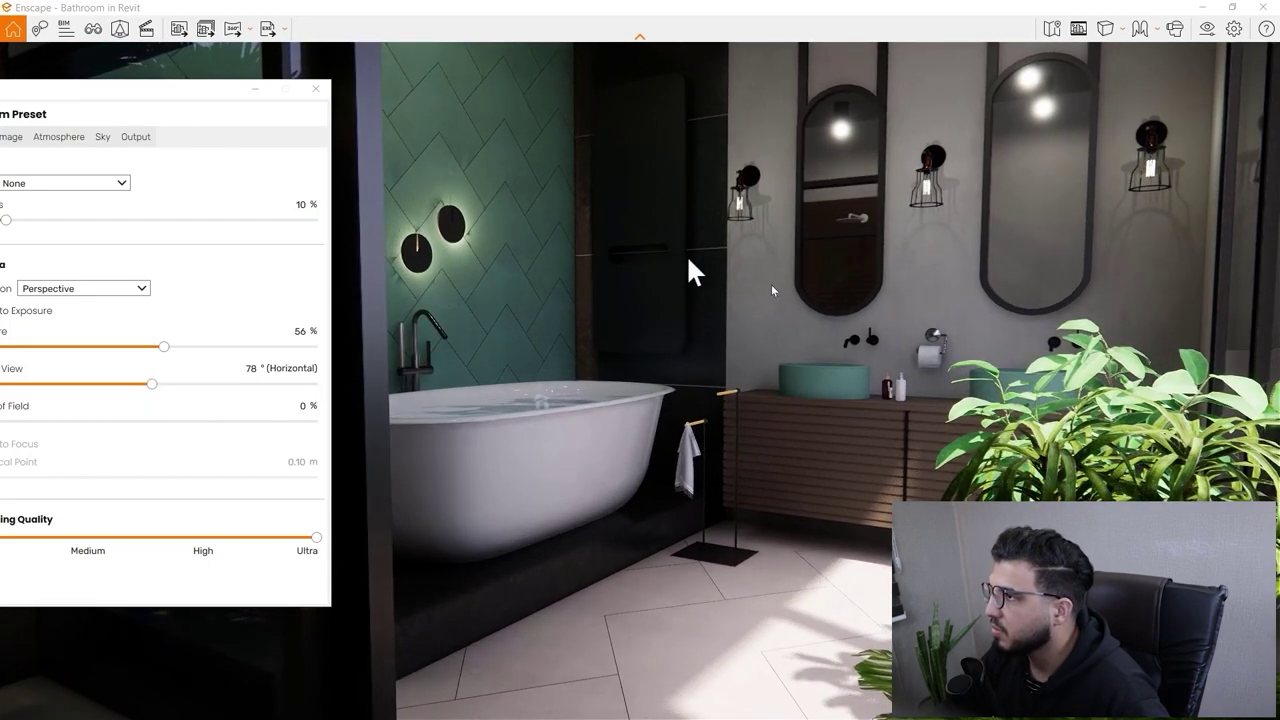
pyautogui.moveTo(688, 258); pyautogui.dragTo(696, 160)
pyautogui.press('s')
pyautogui.press('w')
pyautogui.press('e')
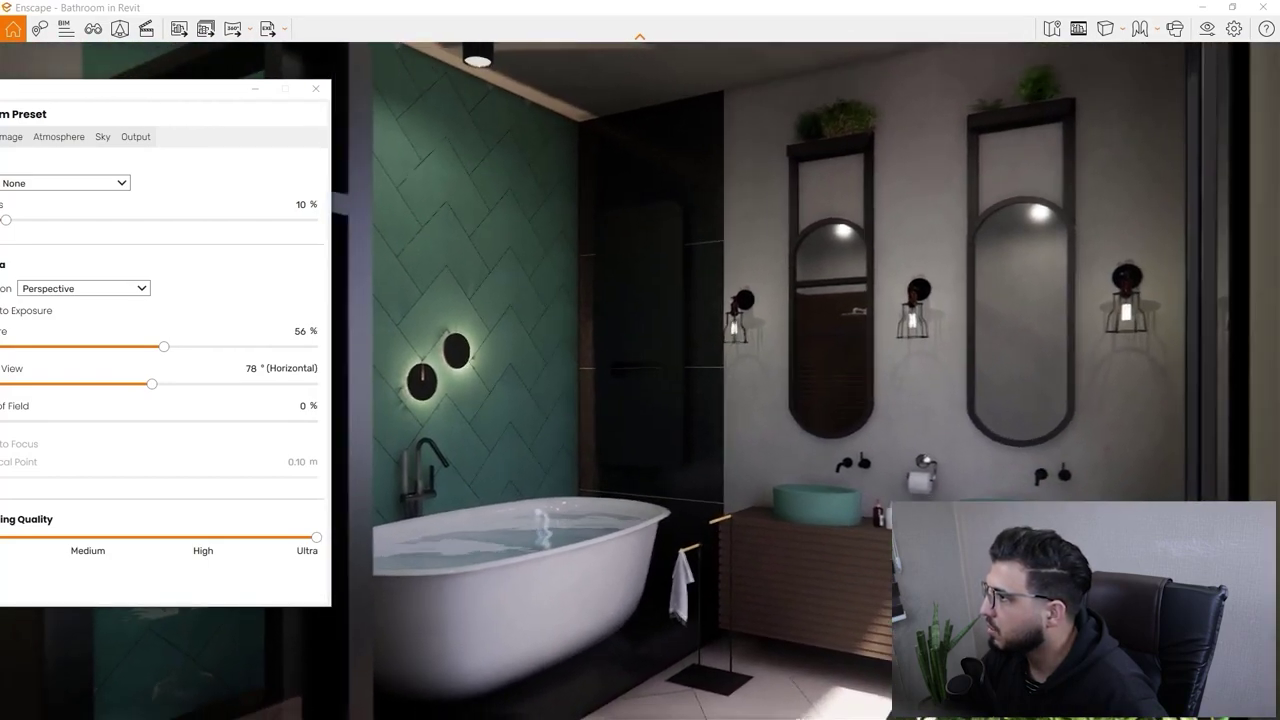
pyautogui.moveTo(640, 350); pyautogui.dragTo(615, 395)
pyautogui.press('q')
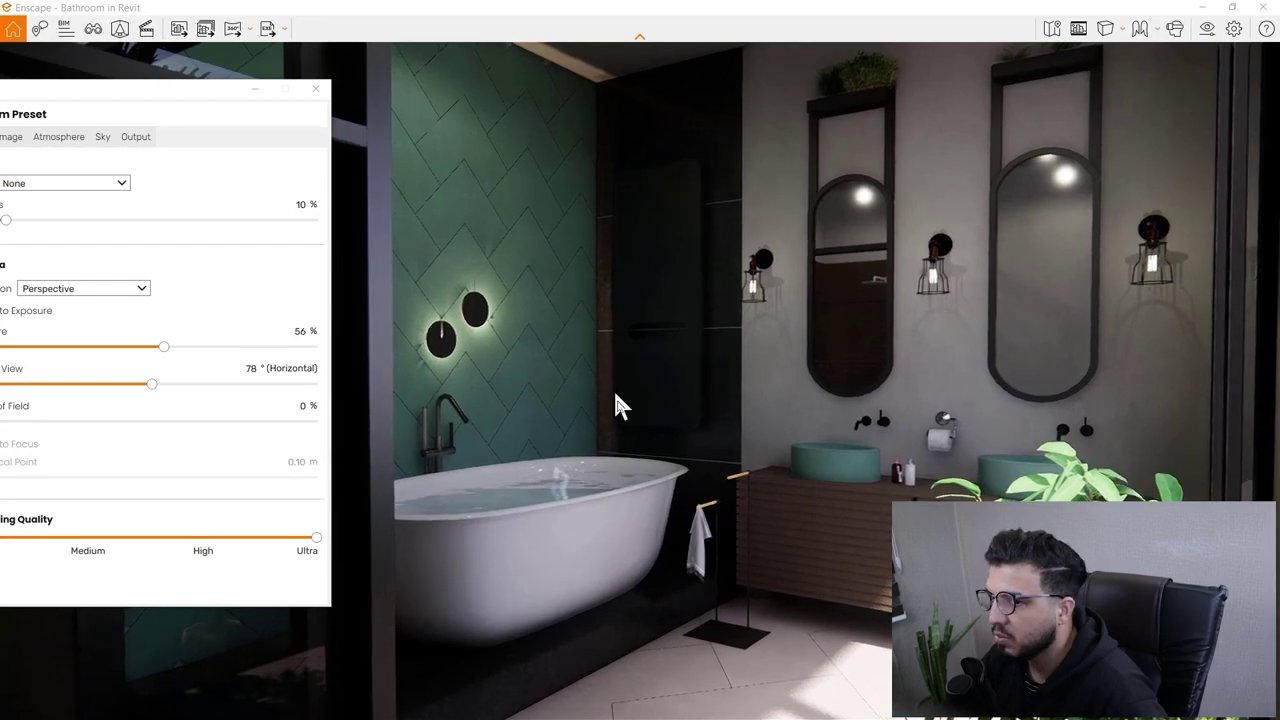
# Set the field of view to 81° and fine-tune the camera framing of the bathtub and vanity
pyautogui.moveTo(155, 393); pyautogui.dragTo(165, 395)
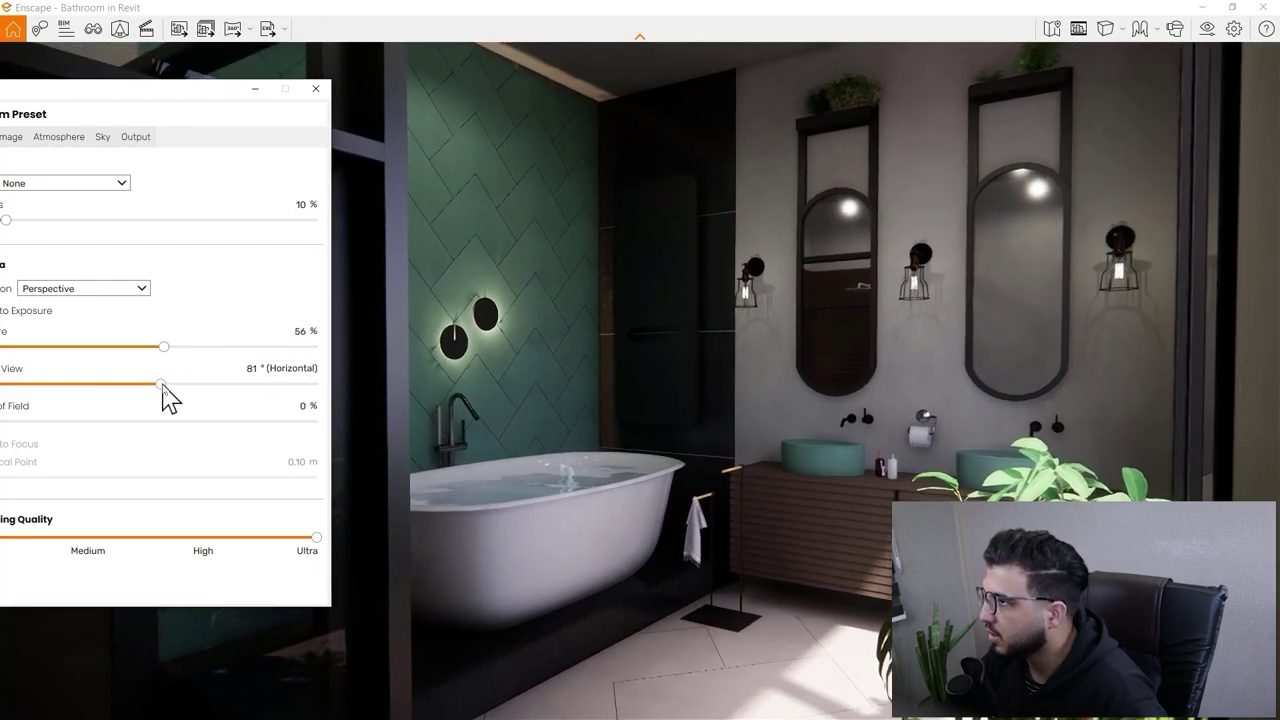
pyautogui.moveTo(640, 350); pyautogui.dragTo(620, 344)
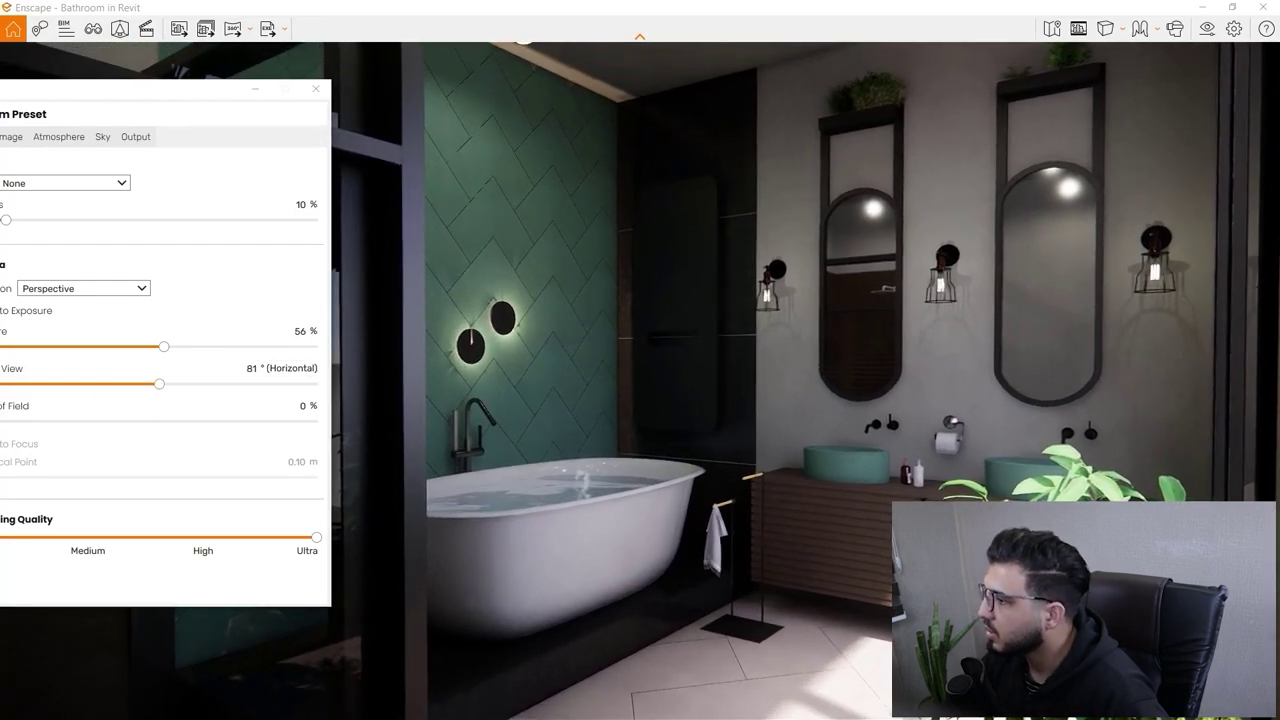
pyautogui.press('q')
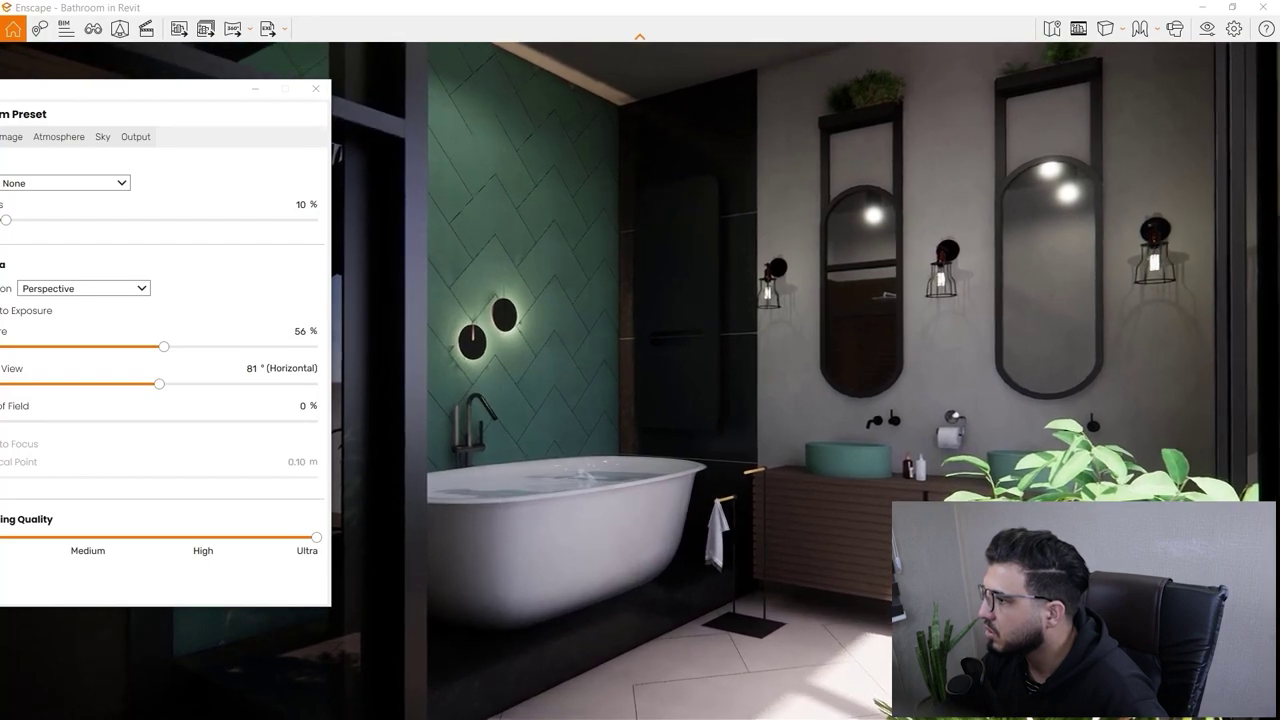
# Reframe the view on the bathtub, vanity and both mirrors and widen the field of view to 83°
pyautogui.press('s')
pyautogui.press('w')
pyautogui.moveTo(640, 360); pyautogui.dragTo(683, 344)
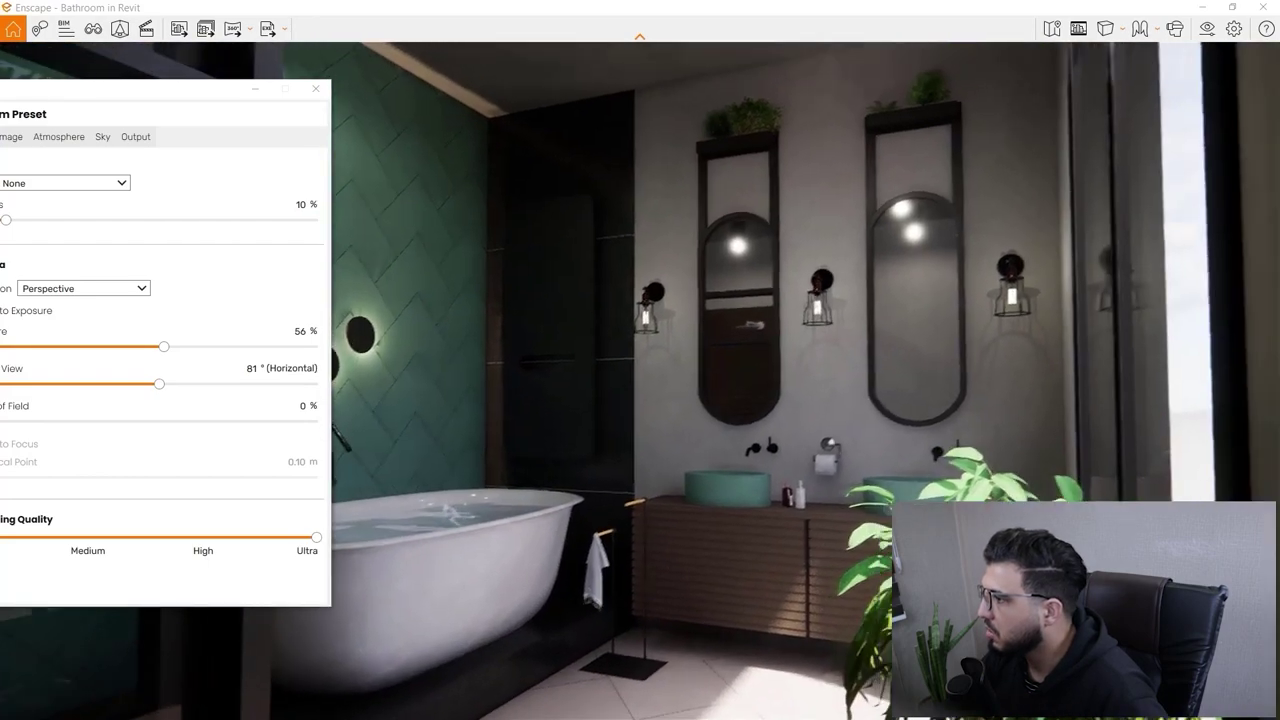
pyautogui.press('q')
pyautogui.moveTo(399, 518); pyautogui.dragTo(395, 520)
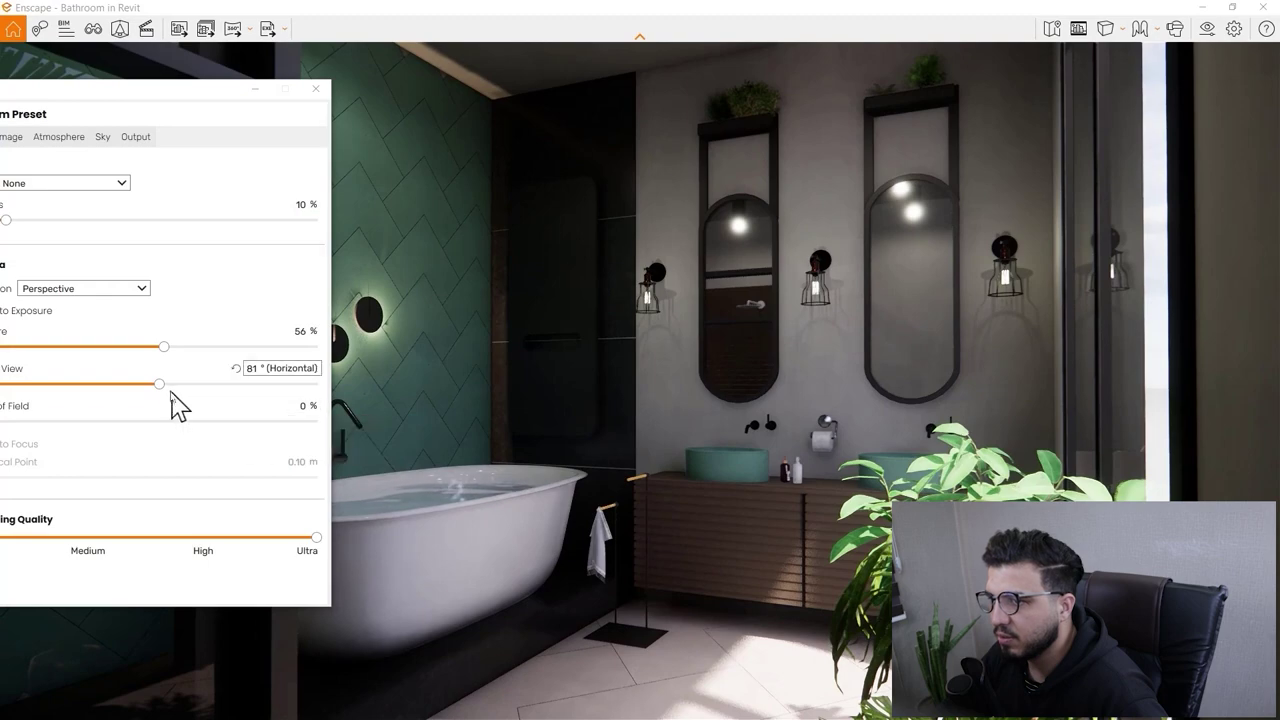
pyautogui.moveTo(165, 390); pyautogui.dragTo(172, 398)
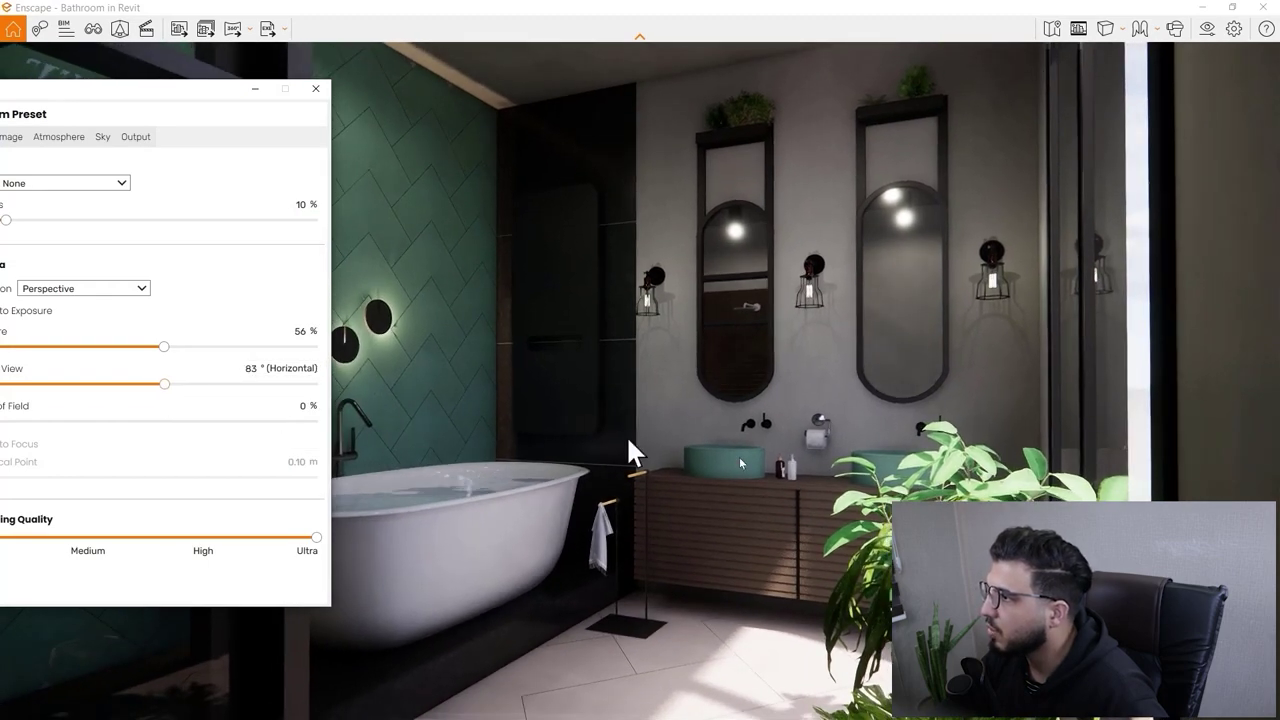
pyautogui.moveTo(628, 438); pyautogui.dragTo(592, 436)
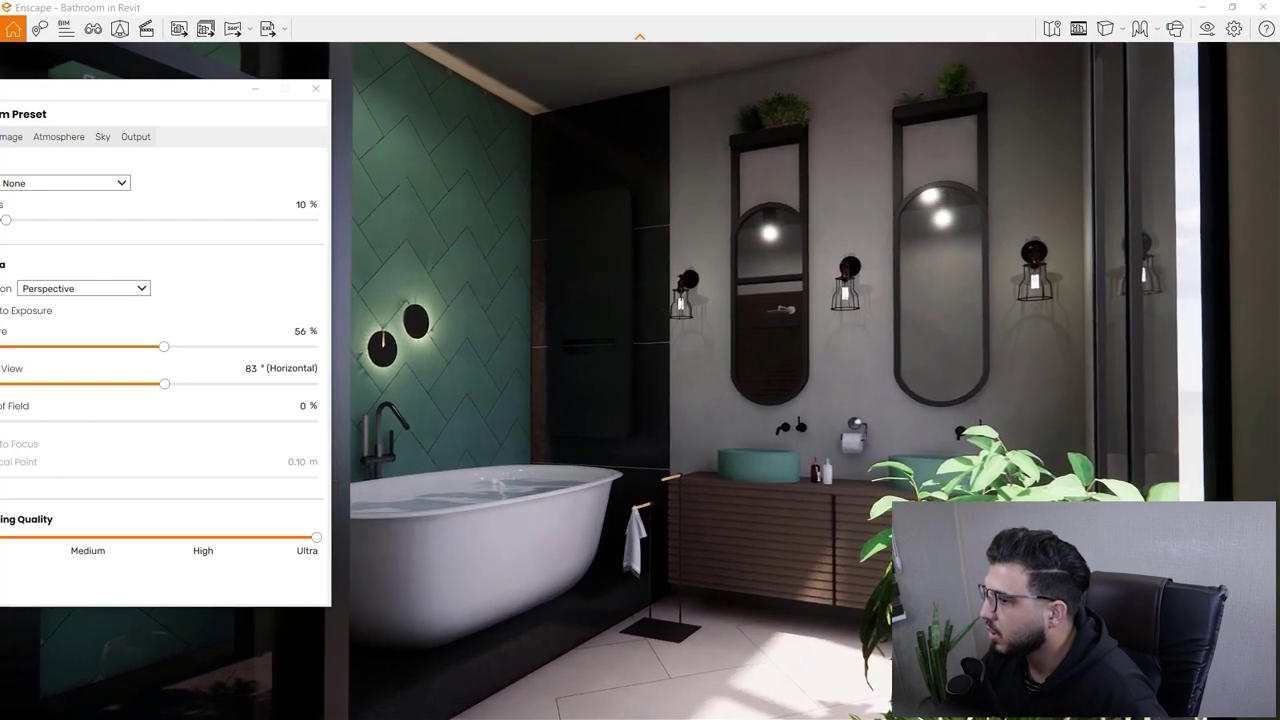
# Fine-tune the camera's distance and height in front of the bathtub and vanity wall
pyautogui.press('w')
pyautogui.press('q')
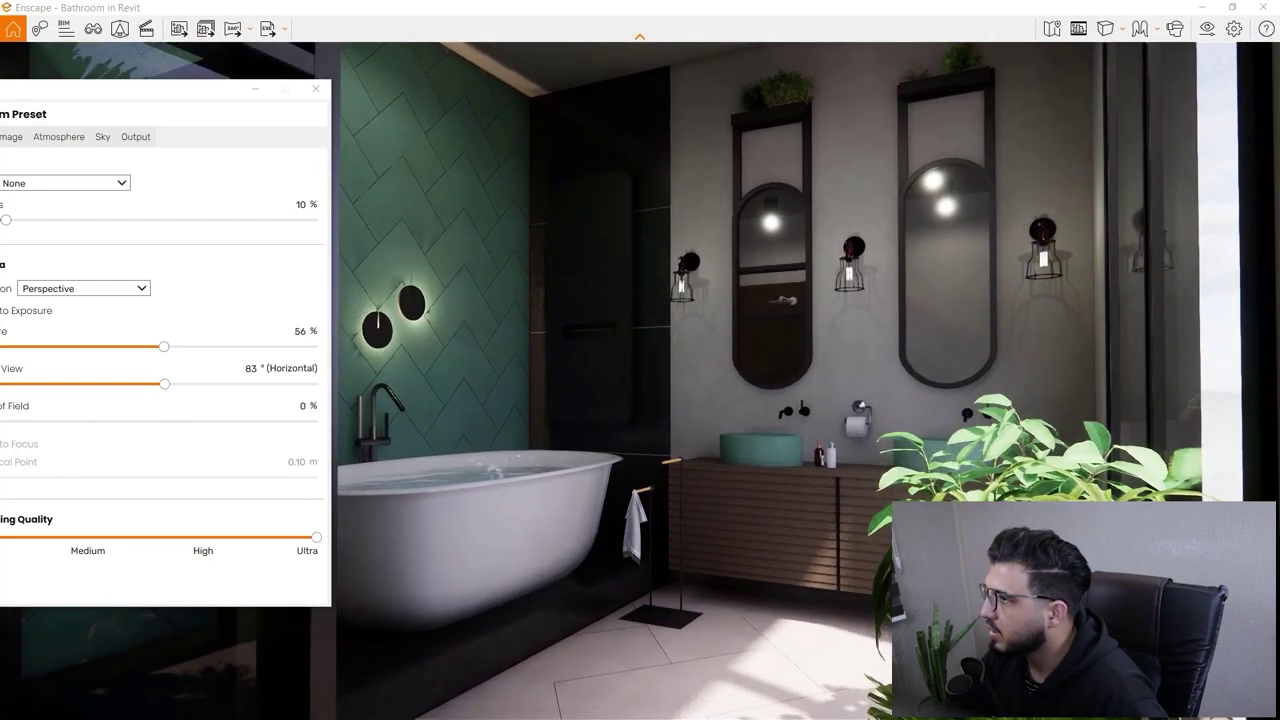
pyautogui.press('s')
pyautogui.press('e')
pyautogui.moveTo(143, 93); pyautogui.dragTo(507, 110)
pyautogui.press('super')
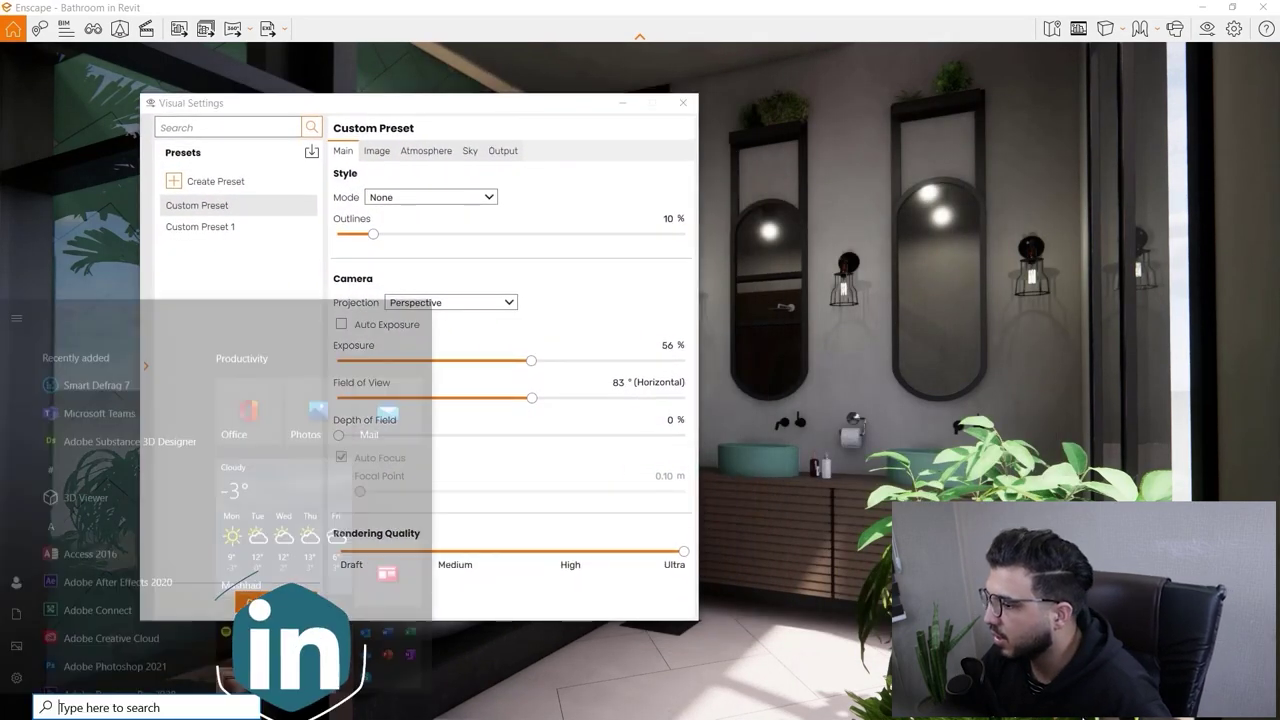
pyautogui.press('super')
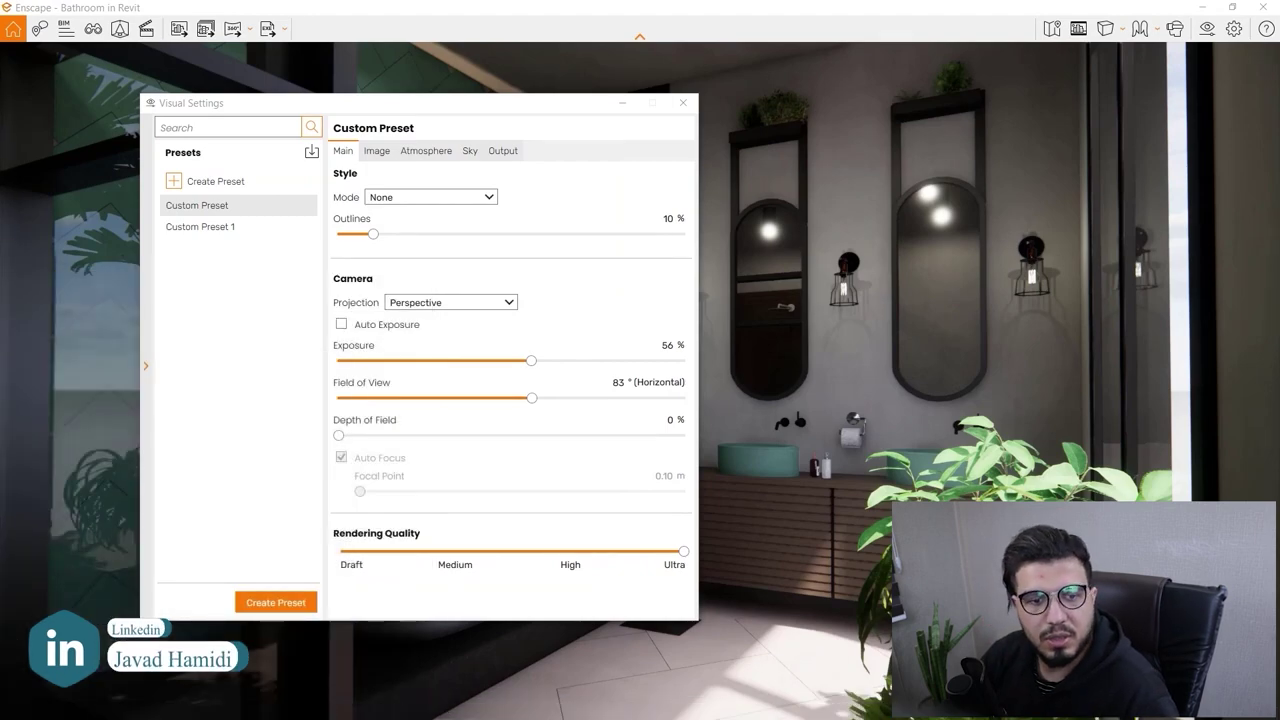
pyautogui.press('super')
pyautogui.moveTo(833, 706)
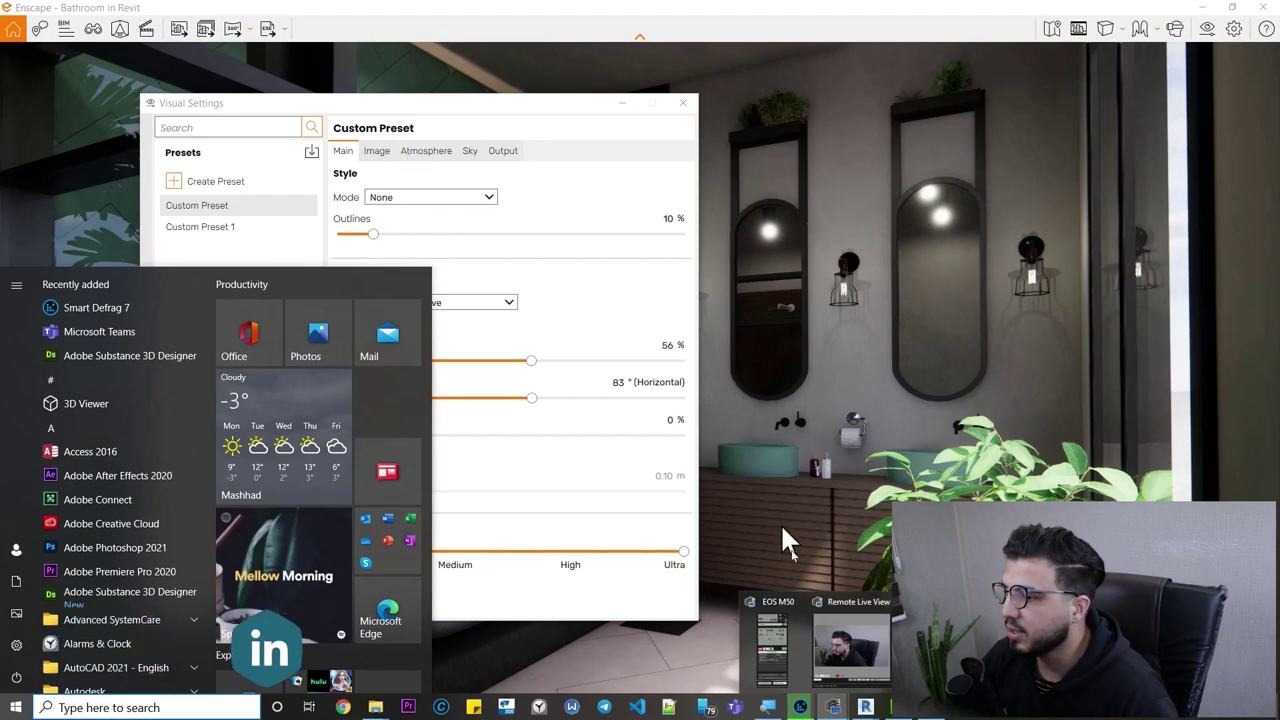
pyautogui.click(855, 650)
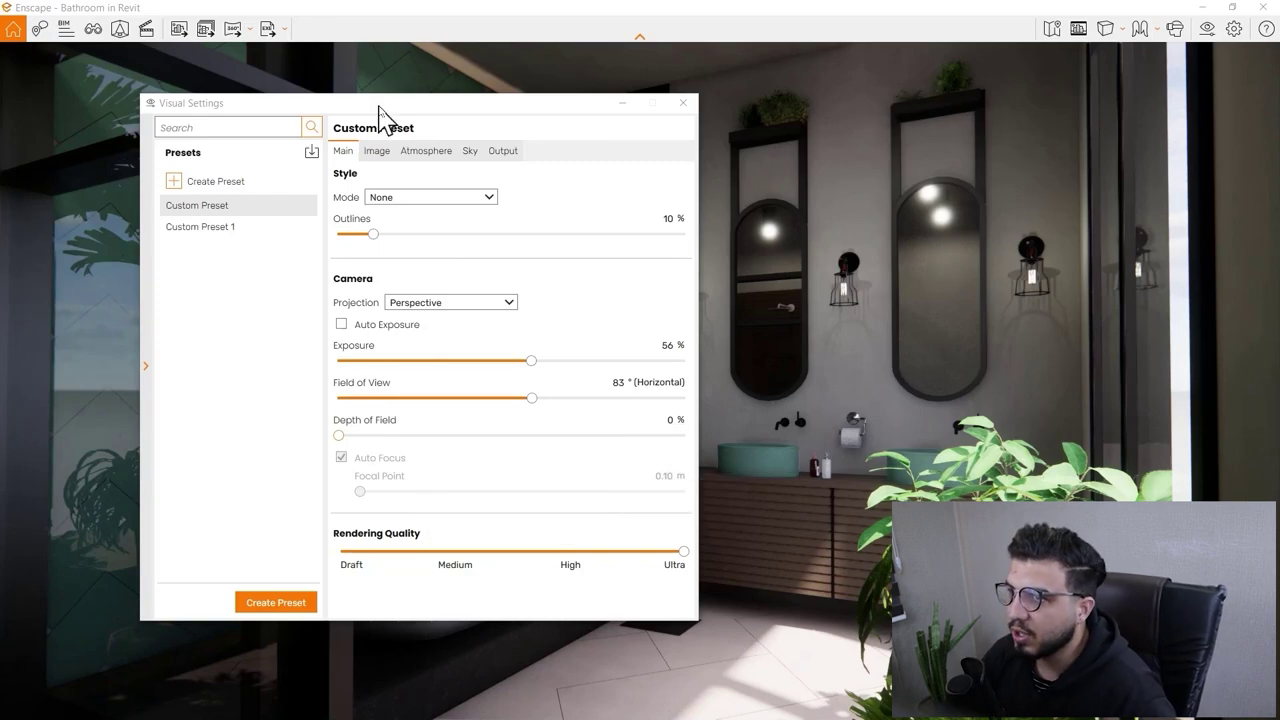
# Open the preset's image corrections and adjust the camera framing to bring the bathtub and vanity wall closer
pyautogui.moveTo(379, 105); pyautogui.dragTo(637, 95)
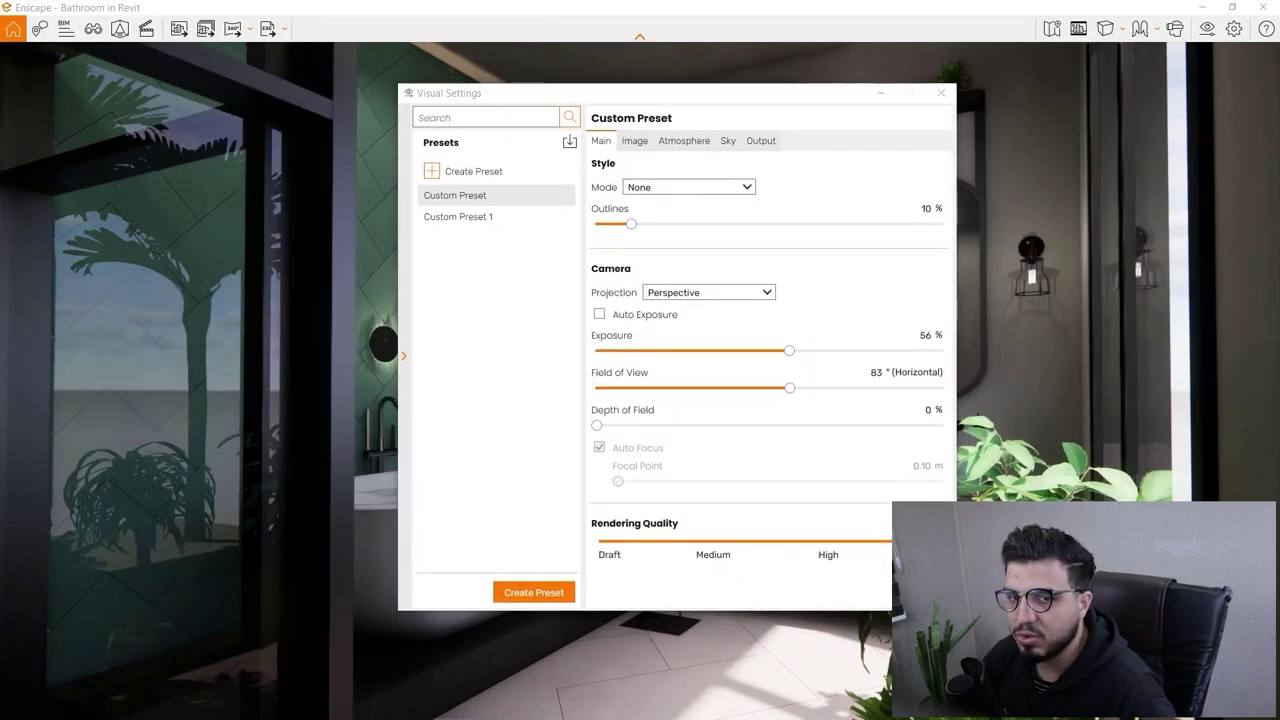
pyautogui.click(636, 142)
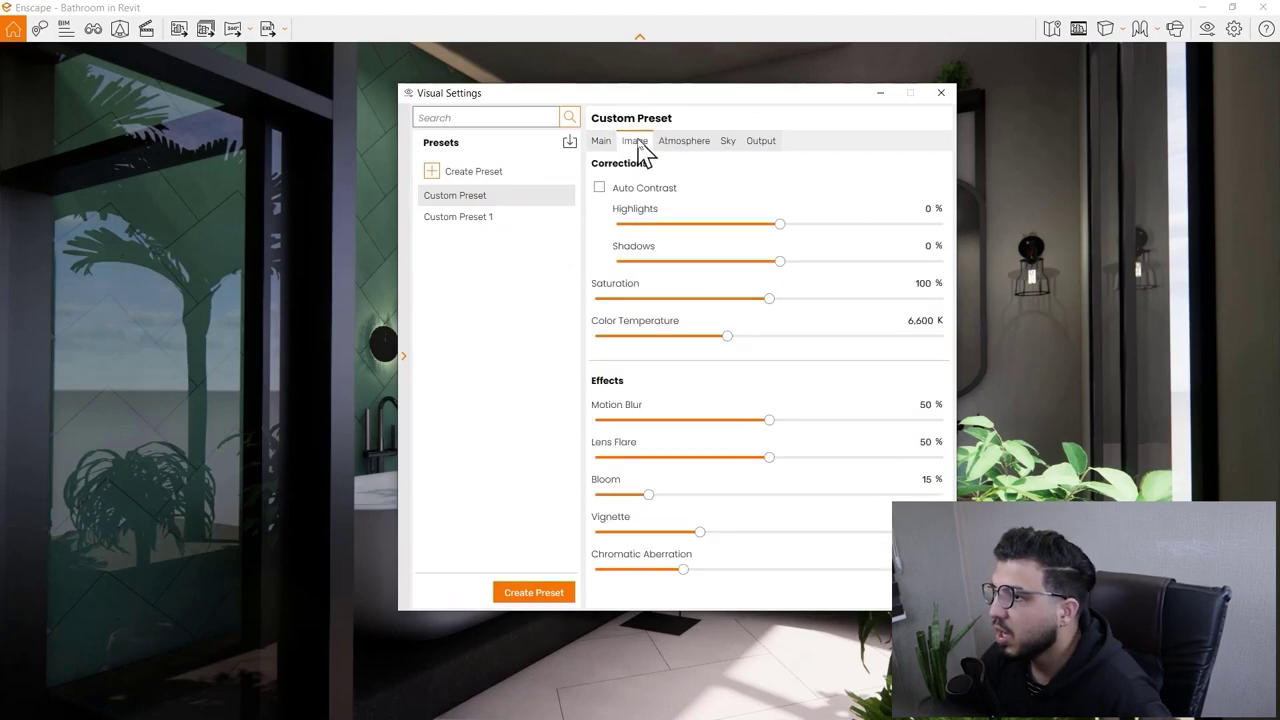
pyautogui.moveTo(612, 103); pyautogui.dragTo(298, 77)
pyautogui.moveTo(770, 340); pyautogui.dragTo(800, 336)
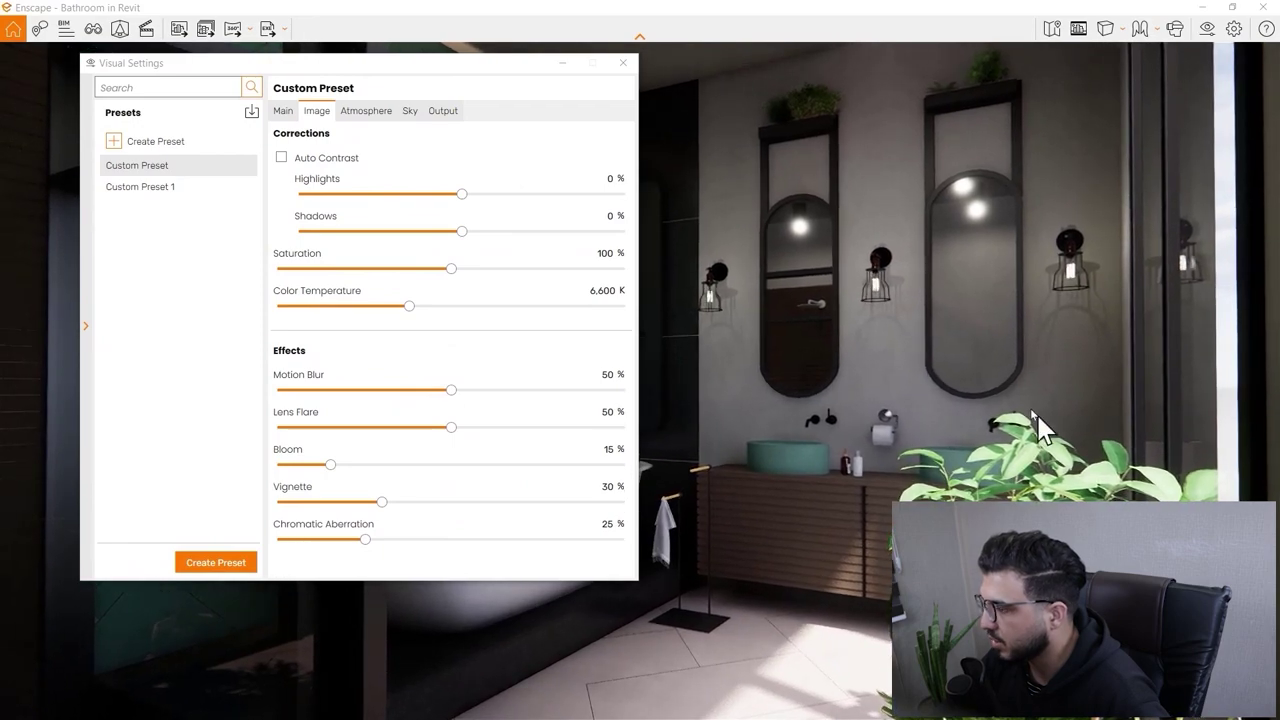
pyautogui.press('a')
pyautogui.press('d')
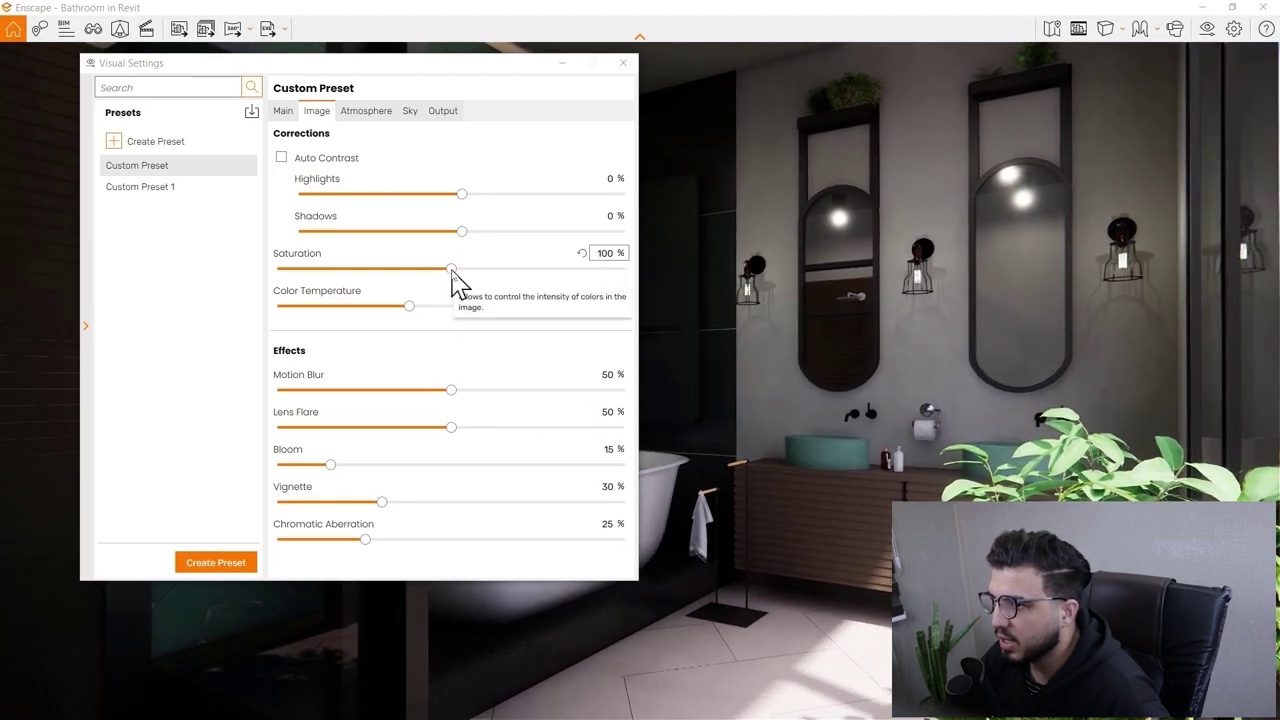
# Set the image saturation to 84% and the color temperature to 8,033 K
pyautogui.moveTo(451, 271); pyautogui.dragTo(444, 271)
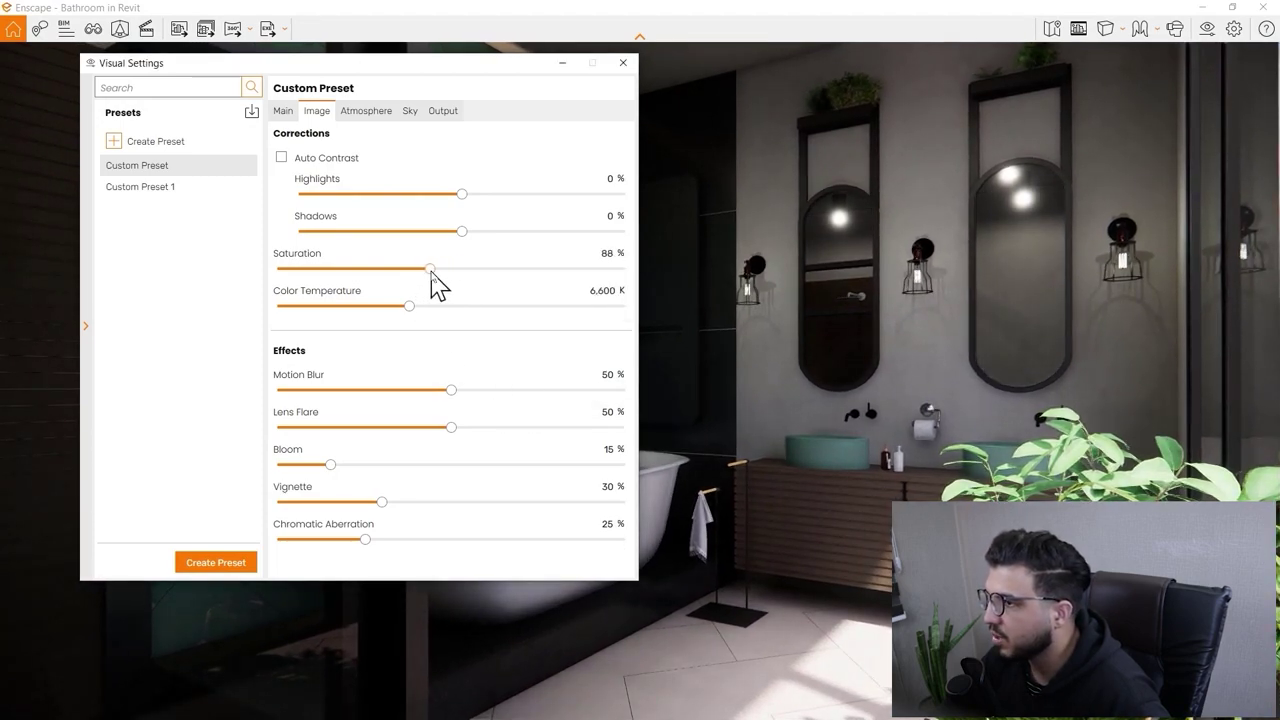
pyautogui.moveTo(378, 66); pyautogui.dragTo(1060, 117)
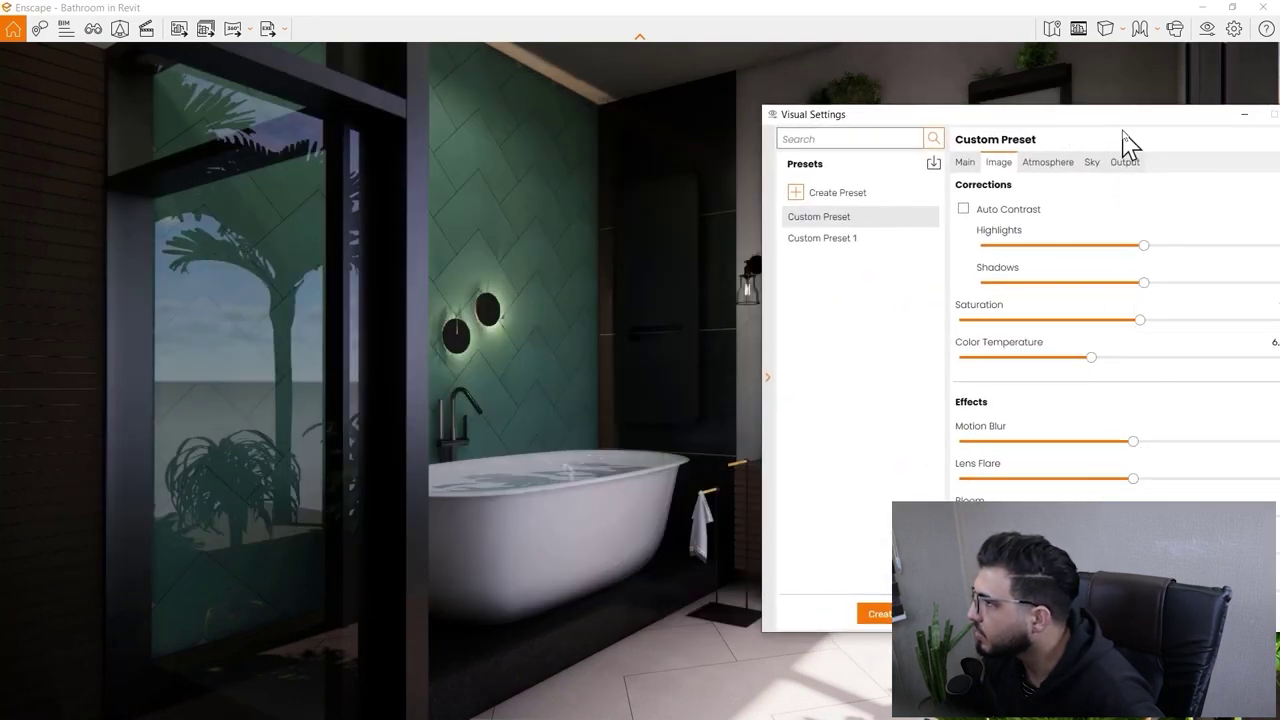
pyautogui.moveTo(1078, 112); pyautogui.dragTo(972, 97)
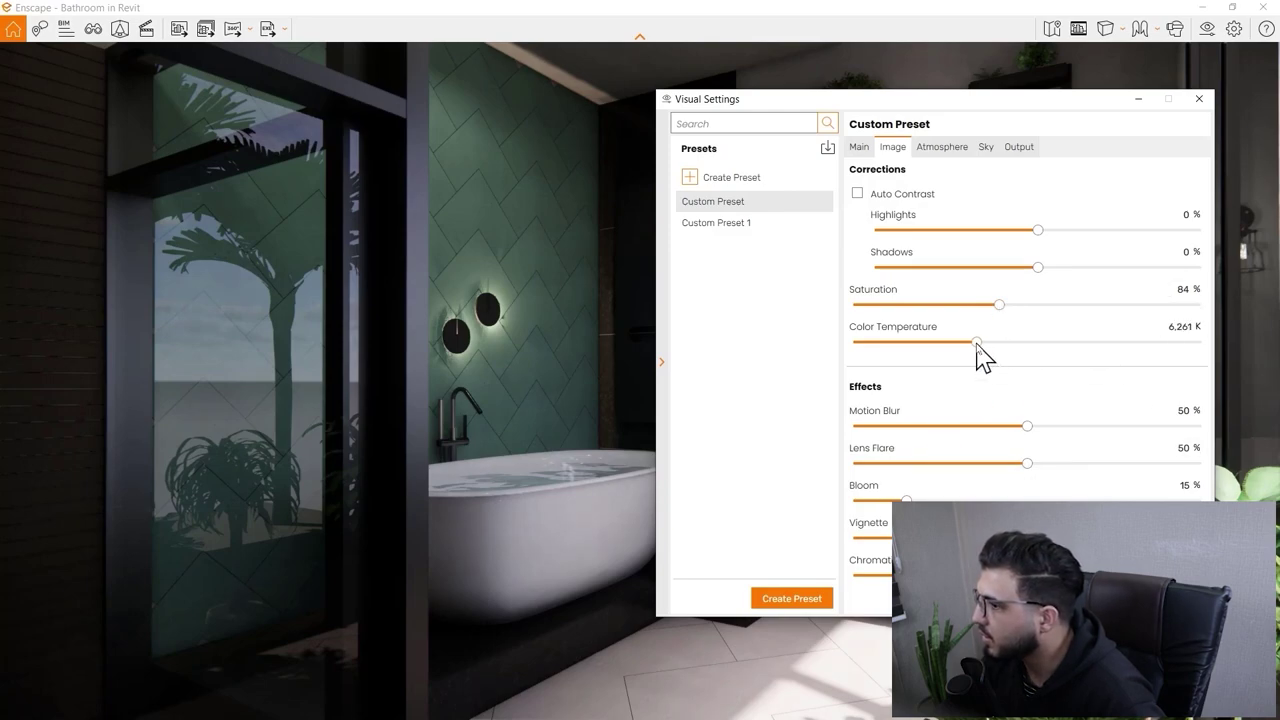
pyautogui.moveTo(921, 341); pyautogui.dragTo(979, 341)
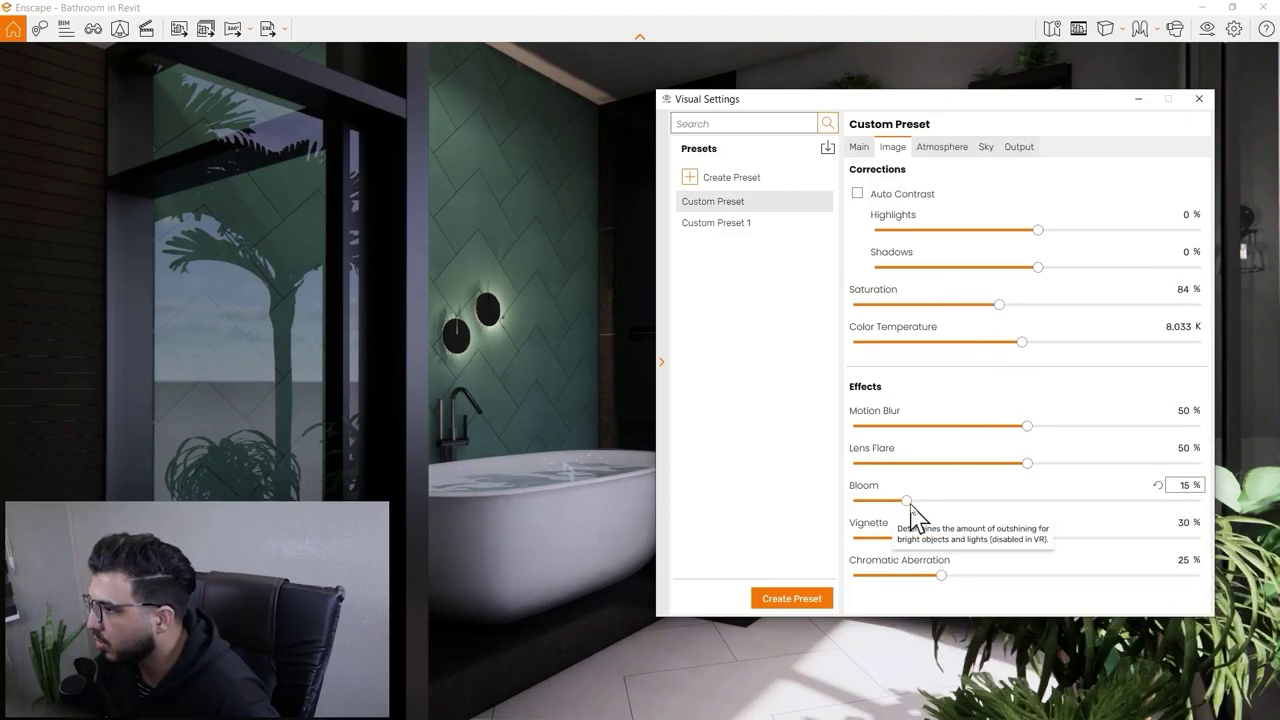
# Set the bloom effect to 33% and uncover the vanity wall and plants in the render
pyautogui.moveTo(907, 501); pyautogui.dragTo(915, 502)
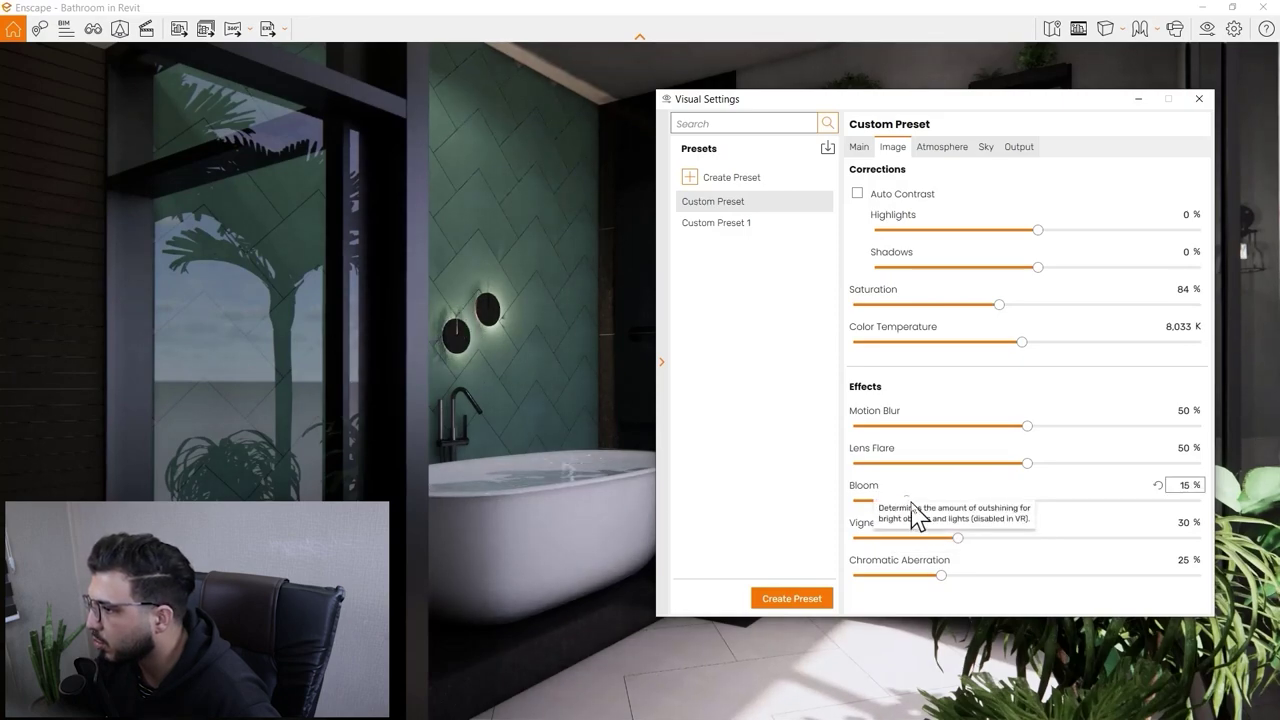
pyautogui.moveTo(910, 501); pyautogui.dragTo(950, 500)
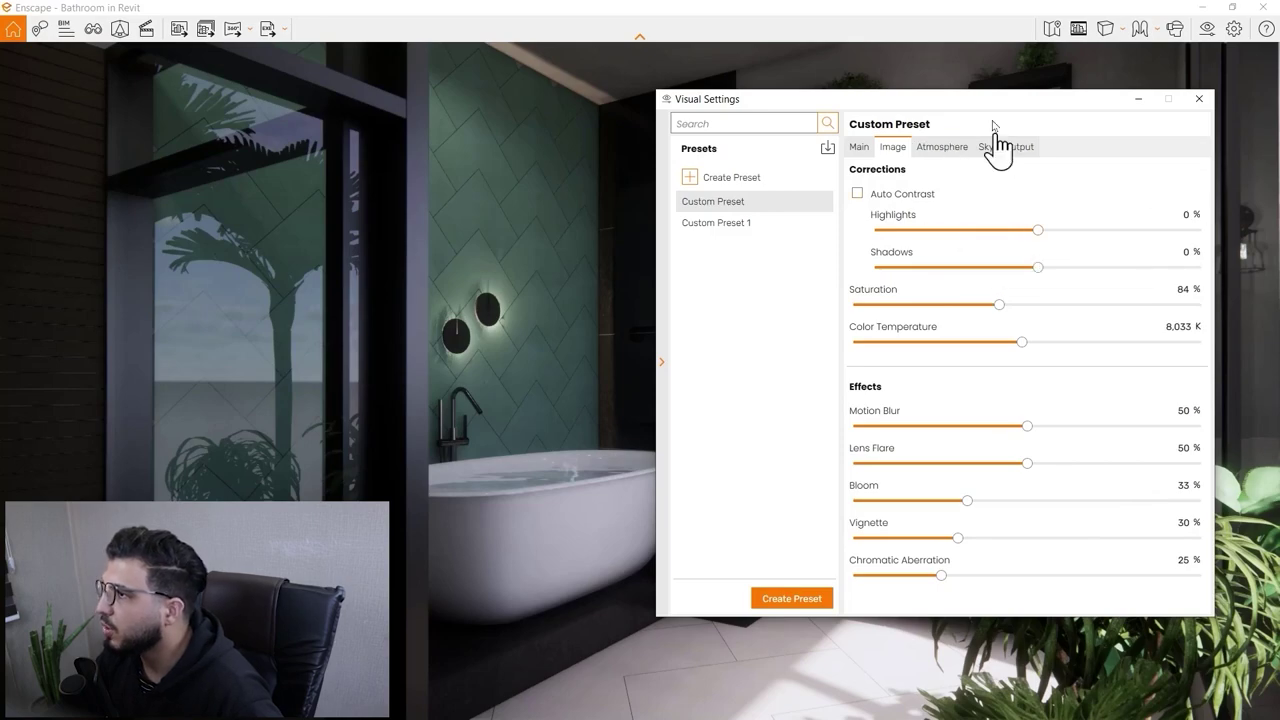
pyautogui.moveTo(1000, 99); pyautogui.dragTo(622, 110)
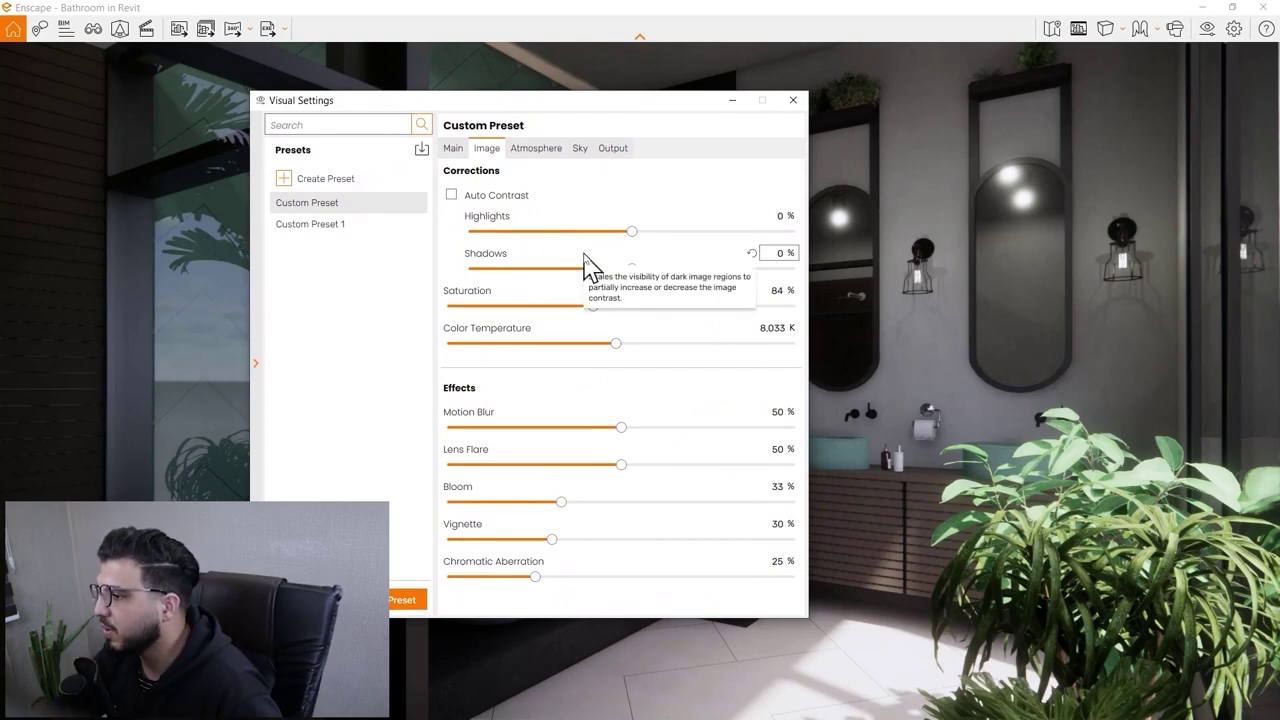
# Lower the sun brightness to 5% and check the light on the plants and floor
pyautogui.click(537, 150)
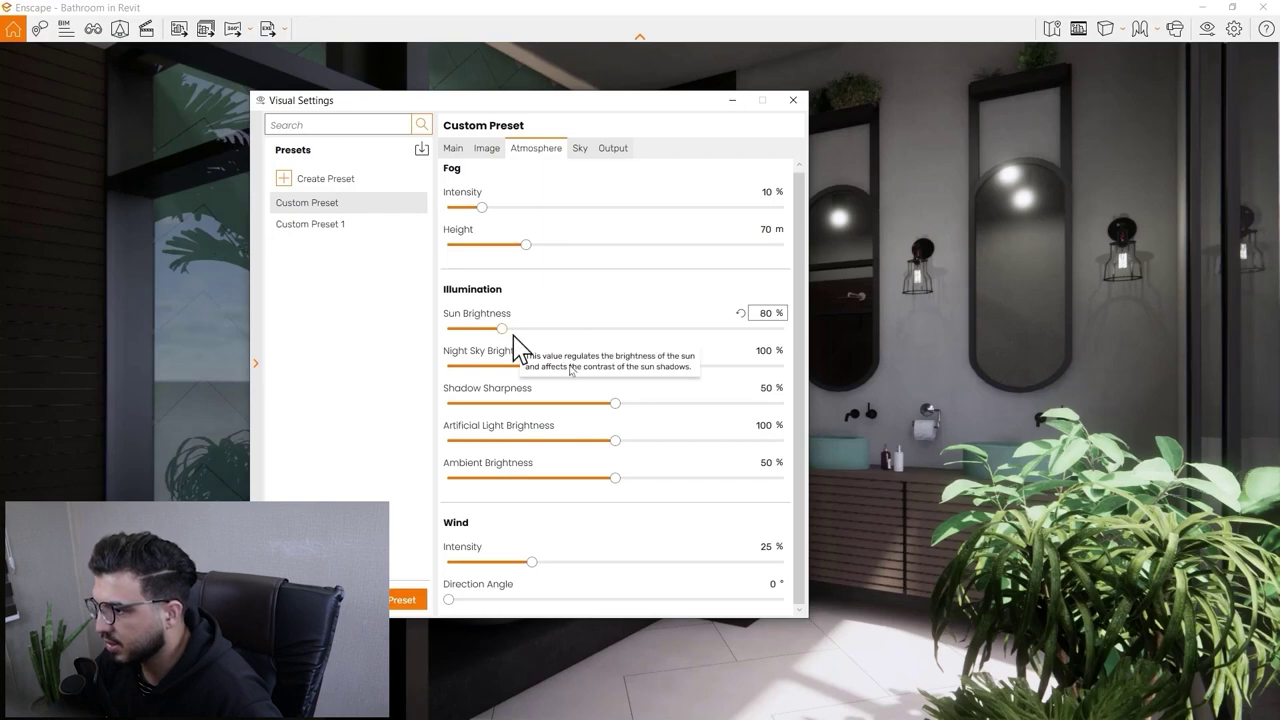
pyautogui.moveTo(500, 330); pyautogui.dragTo(452, 333)
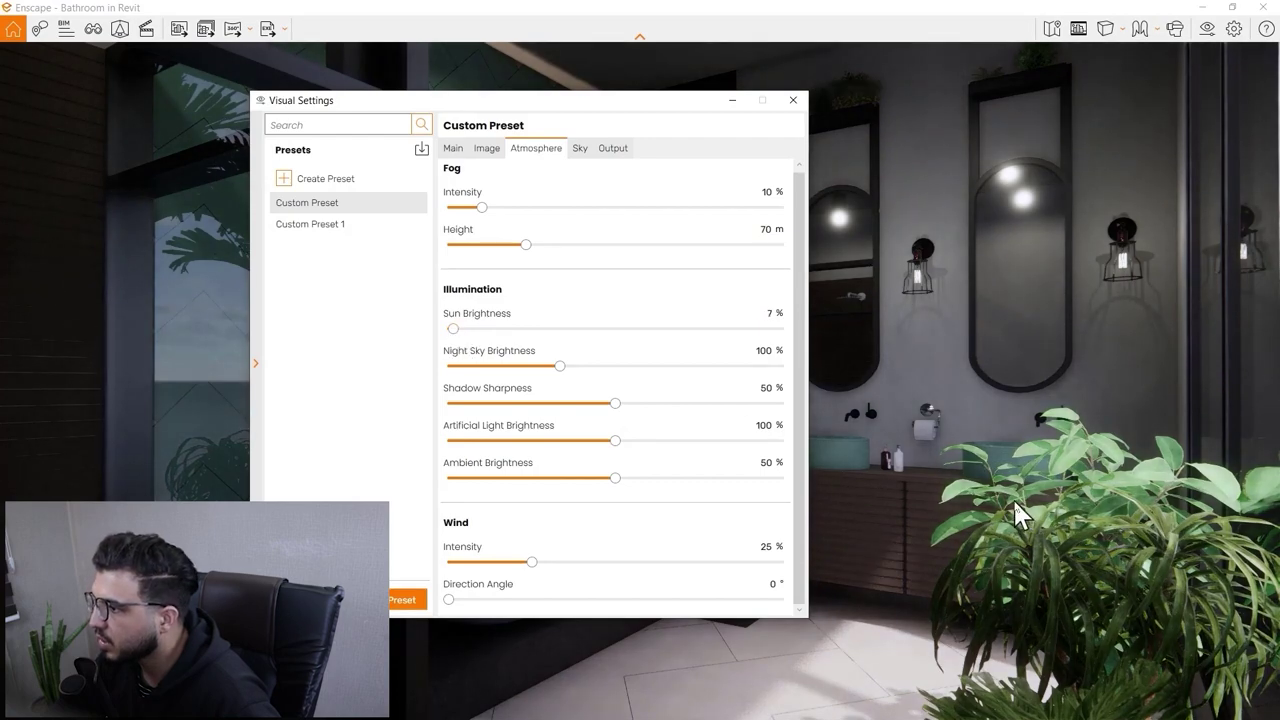
pyautogui.moveTo(1014, 503); pyautogui.dragTo(1100, 504, button='right')
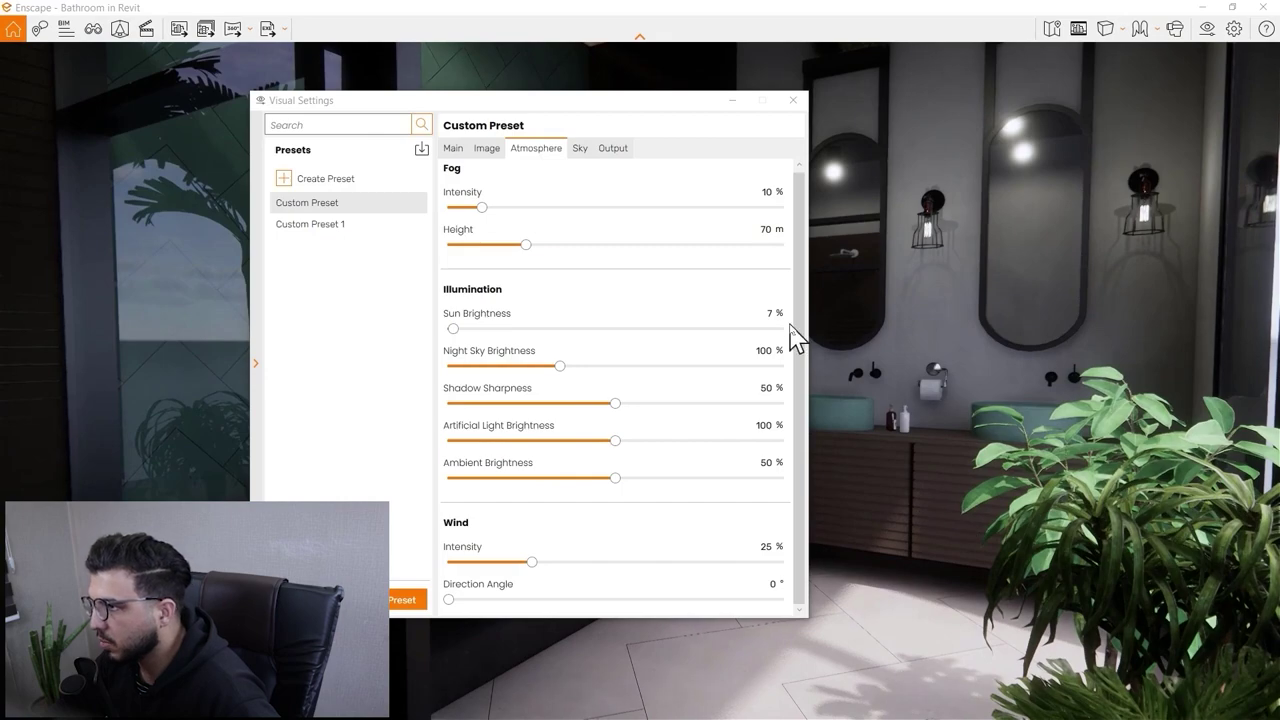
pyautogui.click(770, 314)
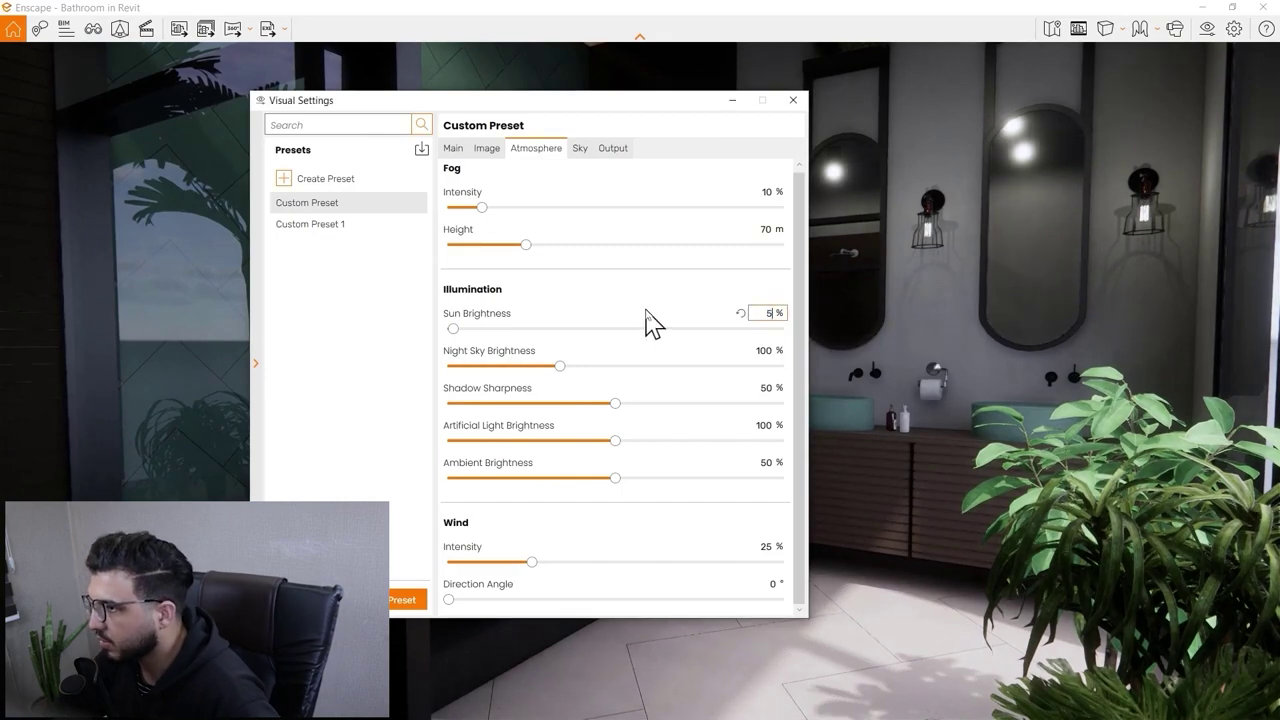
pyautogui.press('Return')
pyautogui.moveTo(934, 497); pyautogui.dragTo(888, 506)
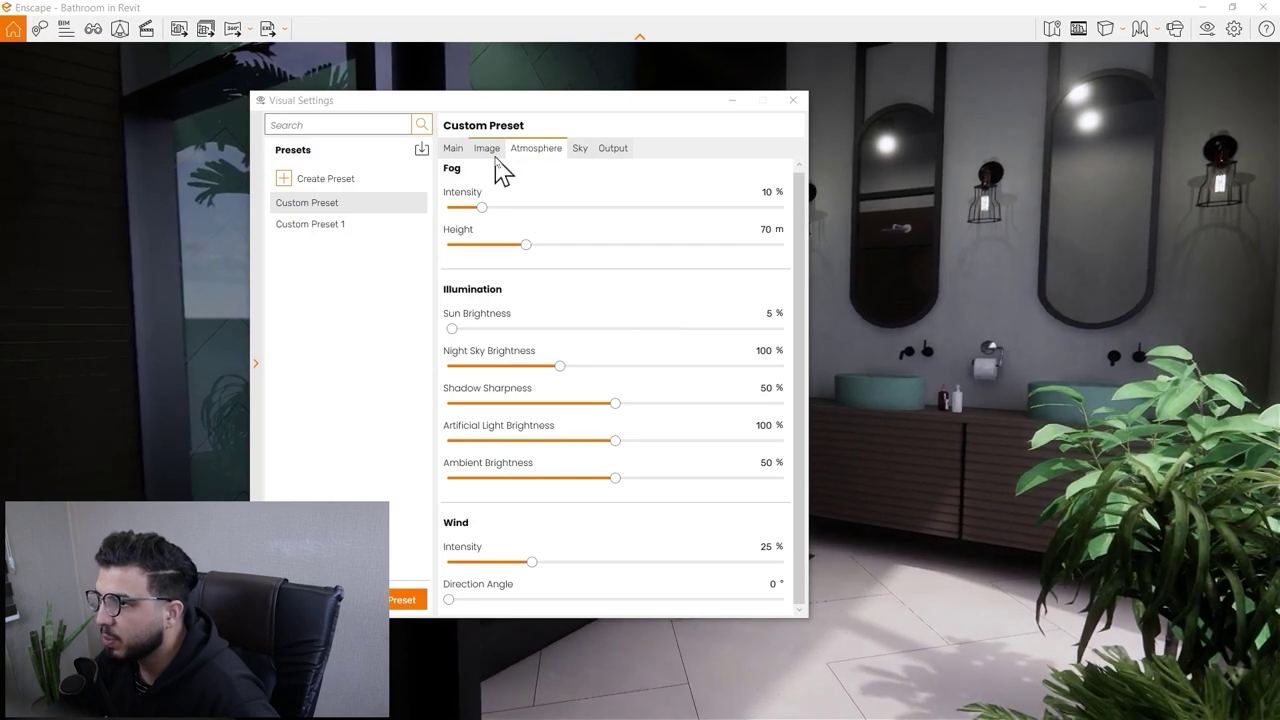
# Set the image highlights to -69% and the shadows to -16%
pyautogui.click(489, 150)
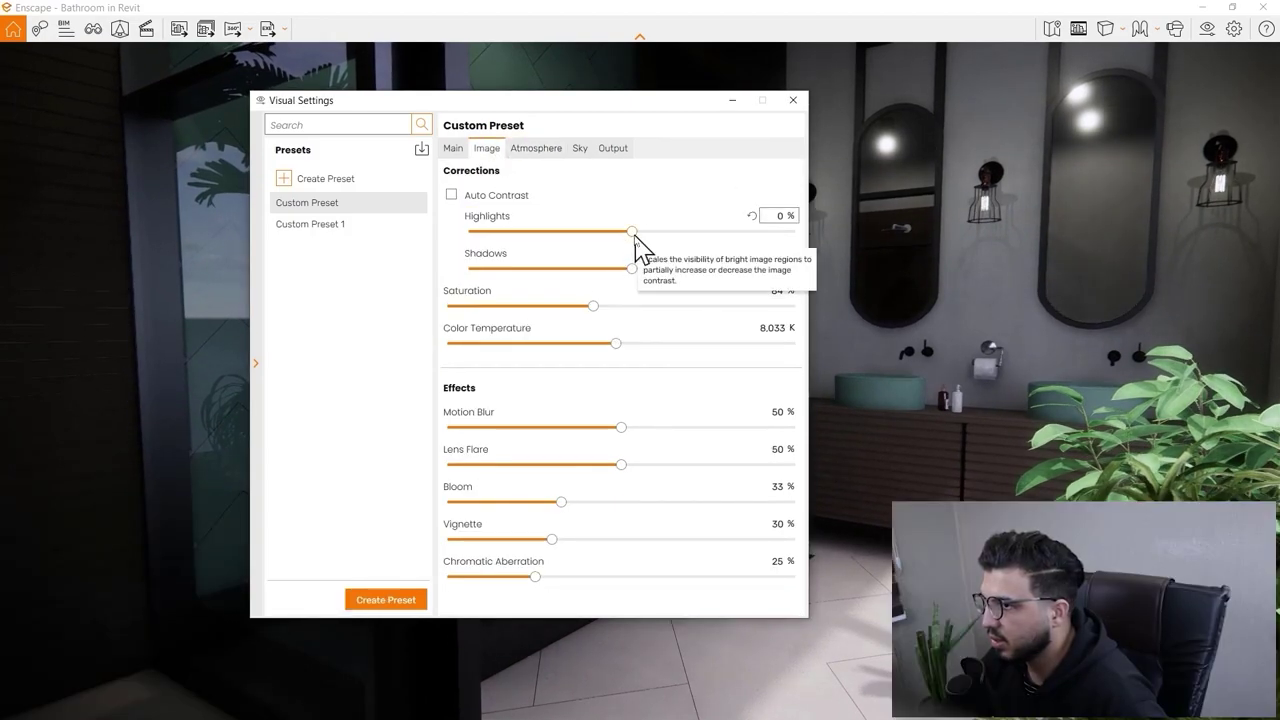
pyautogui.moveTo(630, 232); pyautogui.dragTo(602, 240)
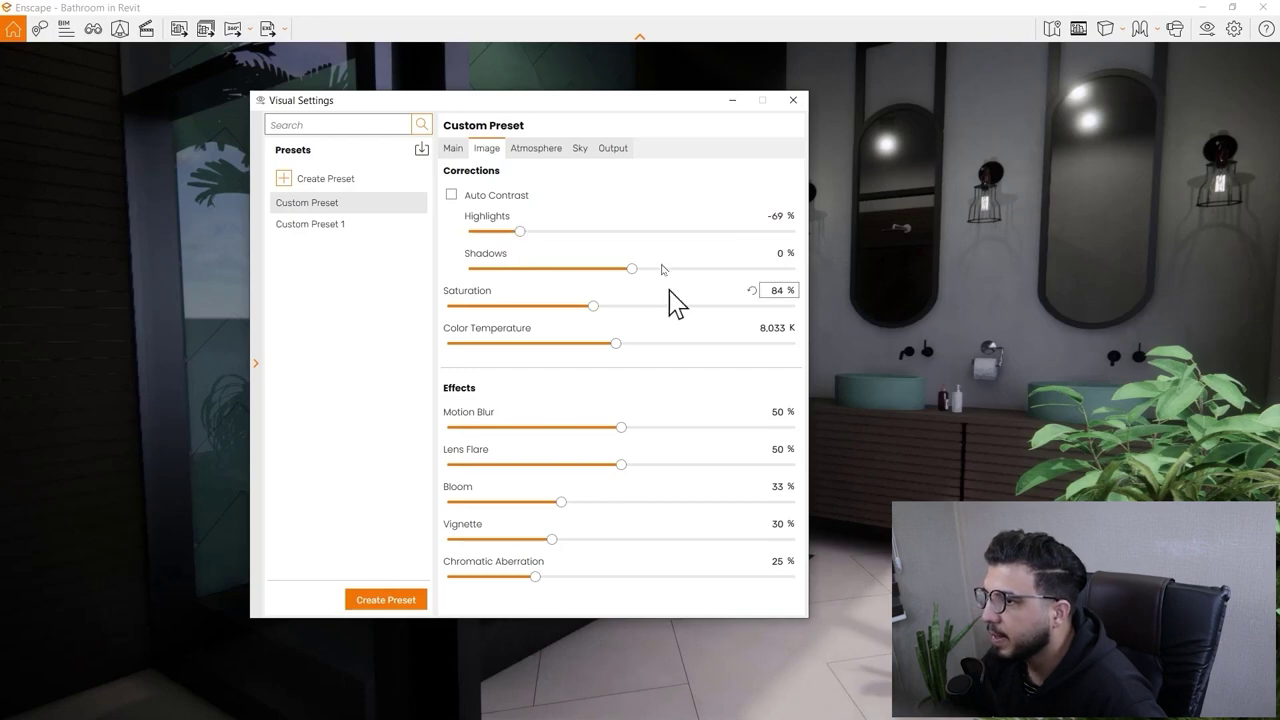
pyautogui.moveTo(631, 269); pyautogui.dragTo(605, 270)
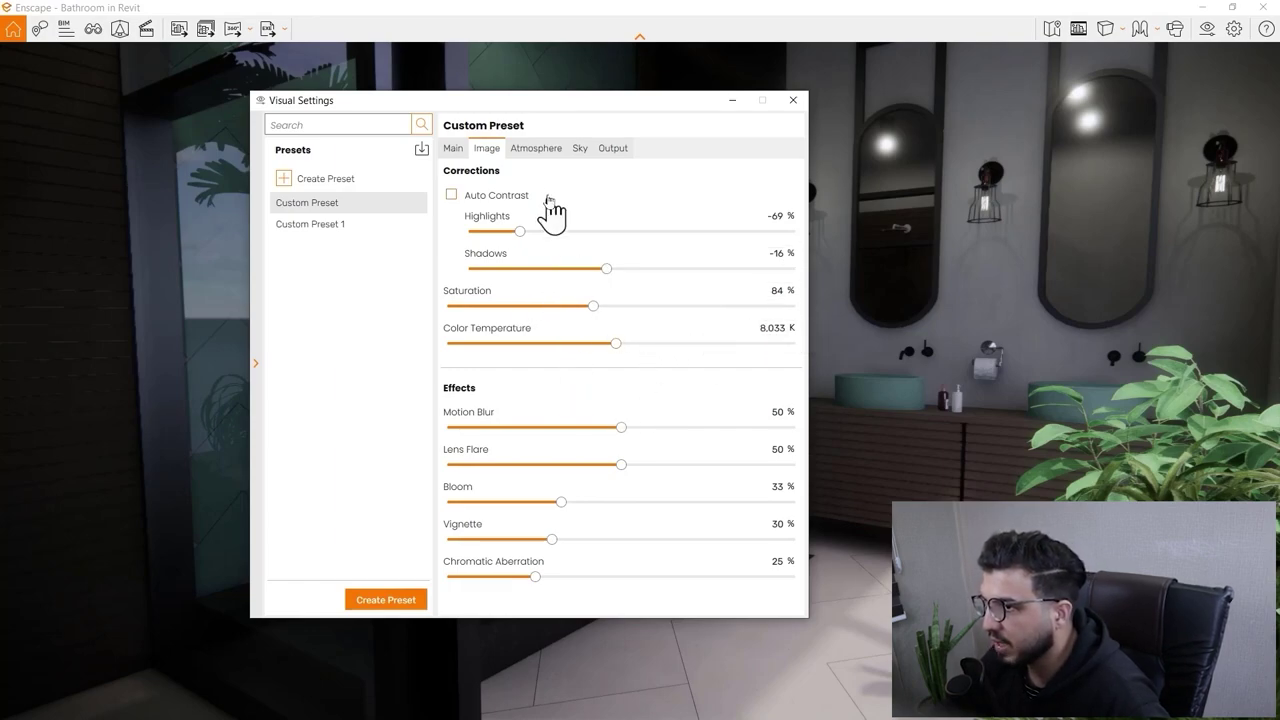
# Soften the sun shadows with a shadow sharpness of 2% and set the artificial light brightness to 118%
pyautogui.click(537, 150)
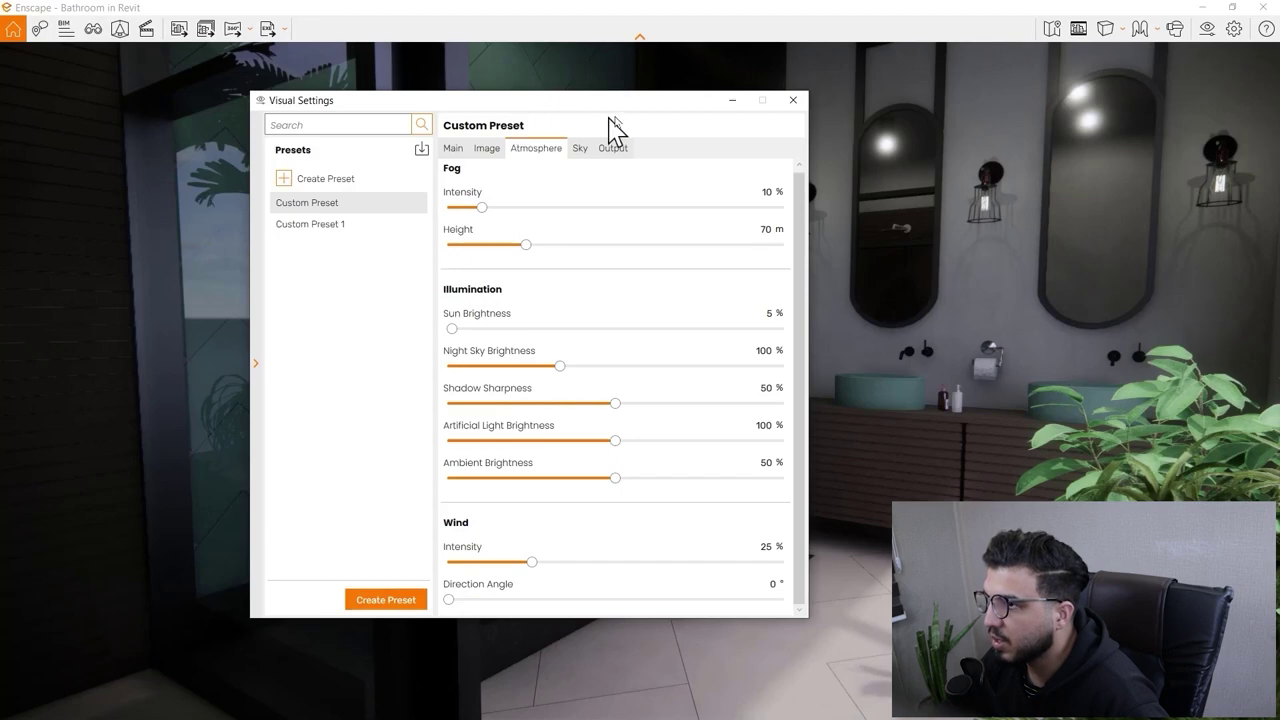
pyautogui.moveTo(608, 116); pyautogui.dragTo(426, 64)
pyautogui.moveTo(420, 354); pyautogui.dragTo(352, 352)
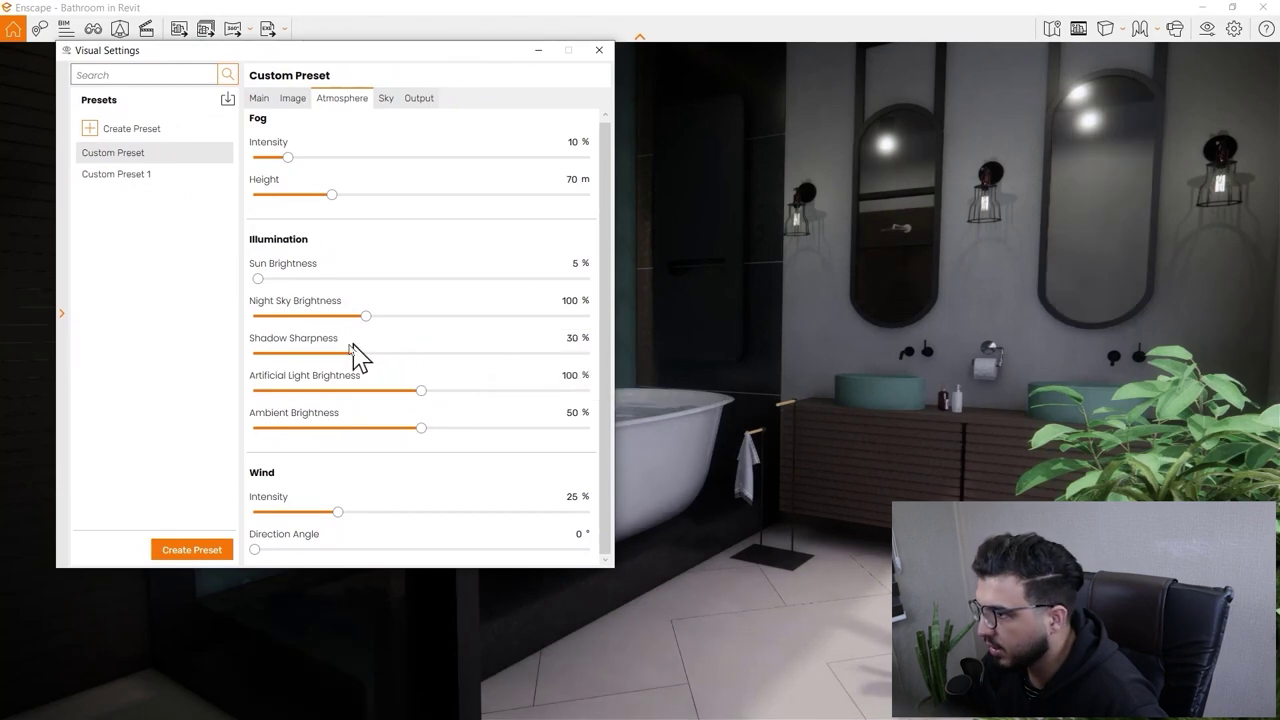
pyautogui.moveTo(254, 354)
pyautogui.mouseDown()
pyautogui.moveTo(566, 357)
pyautogui.moveTo(243, 362)
pyautogui.mouseUp()
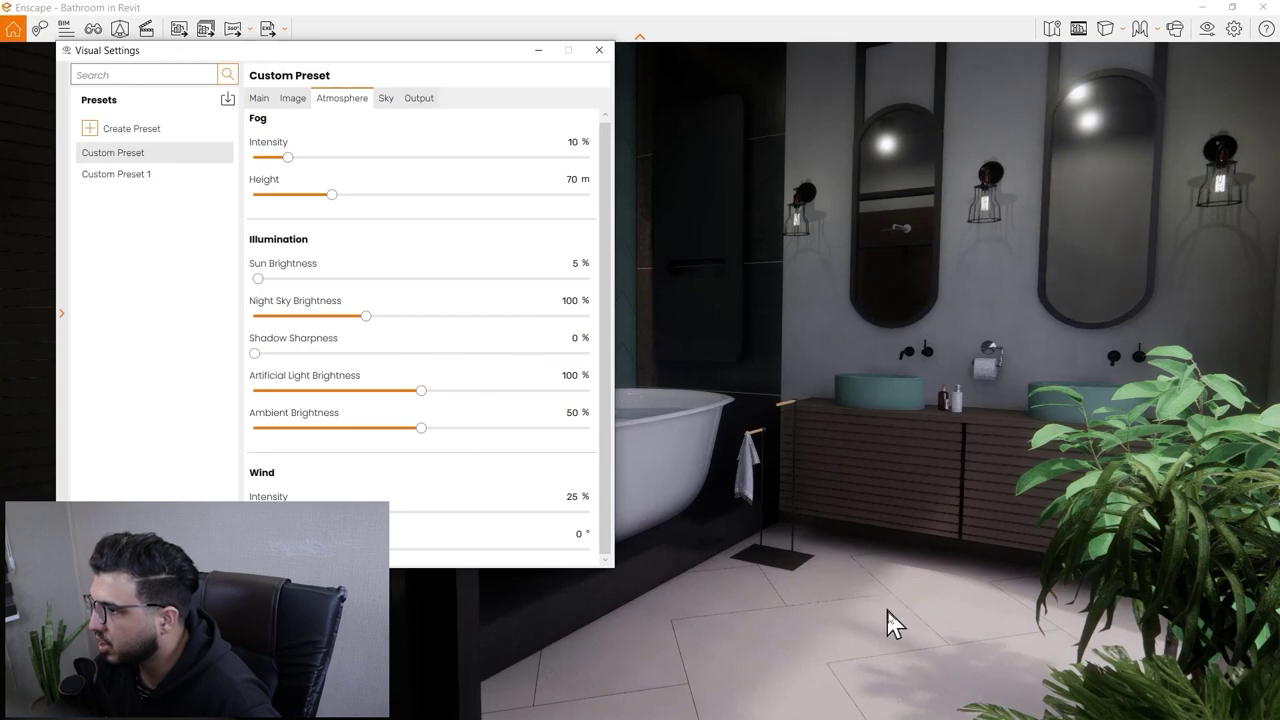
pyautogui.moveTo(887, 610); pyautogui.dragTo(905, 632)
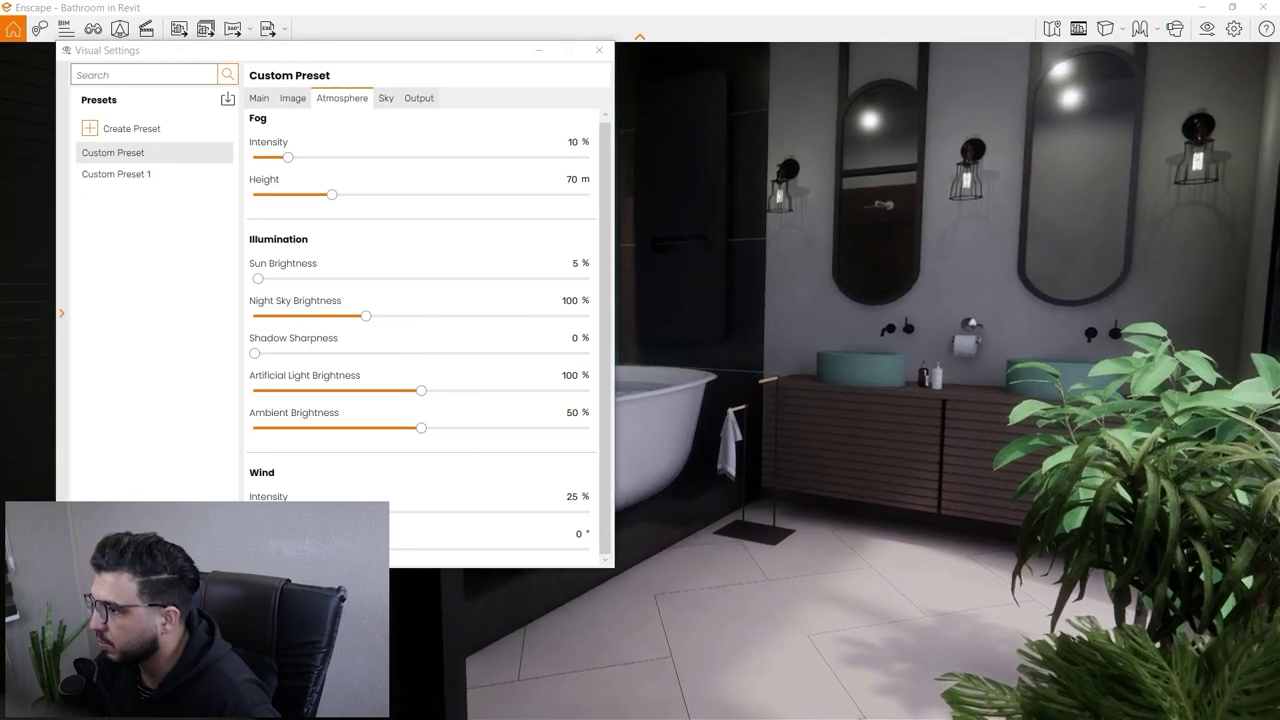
pyautogui.click(262, 356)
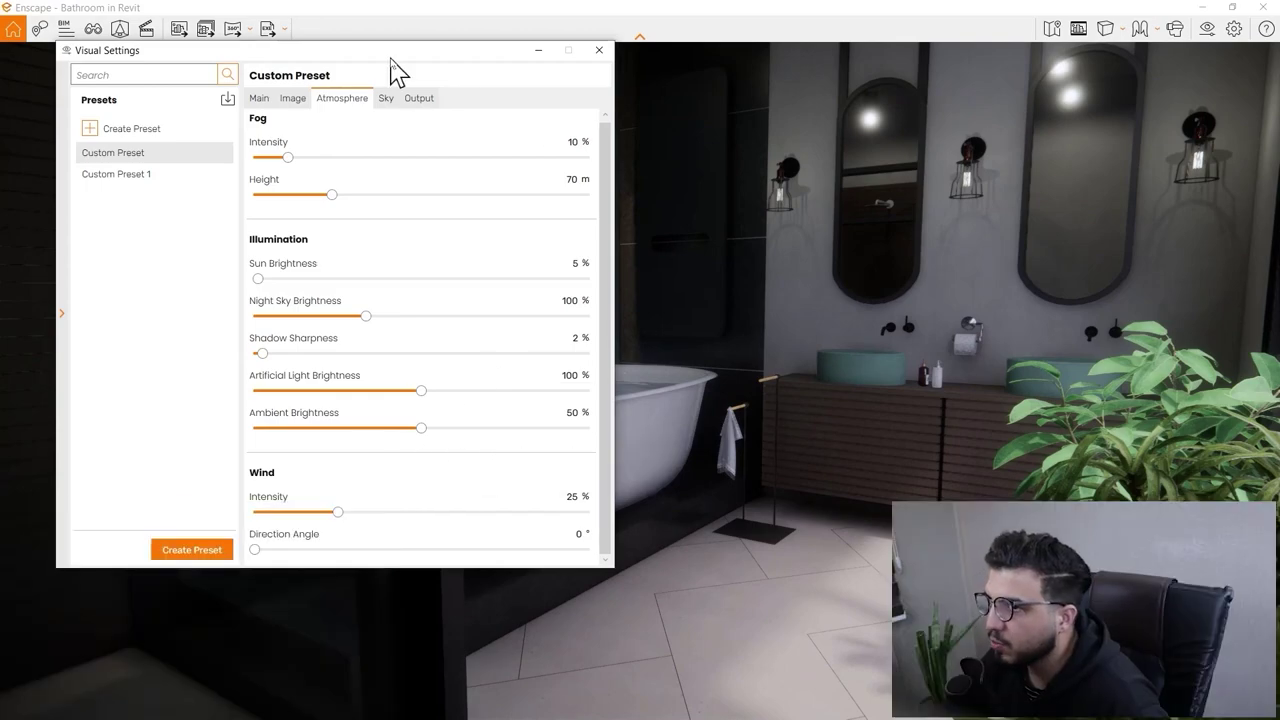
pyautogui.moveTo(395, 70); pyautogui.dragTo(347, 147)
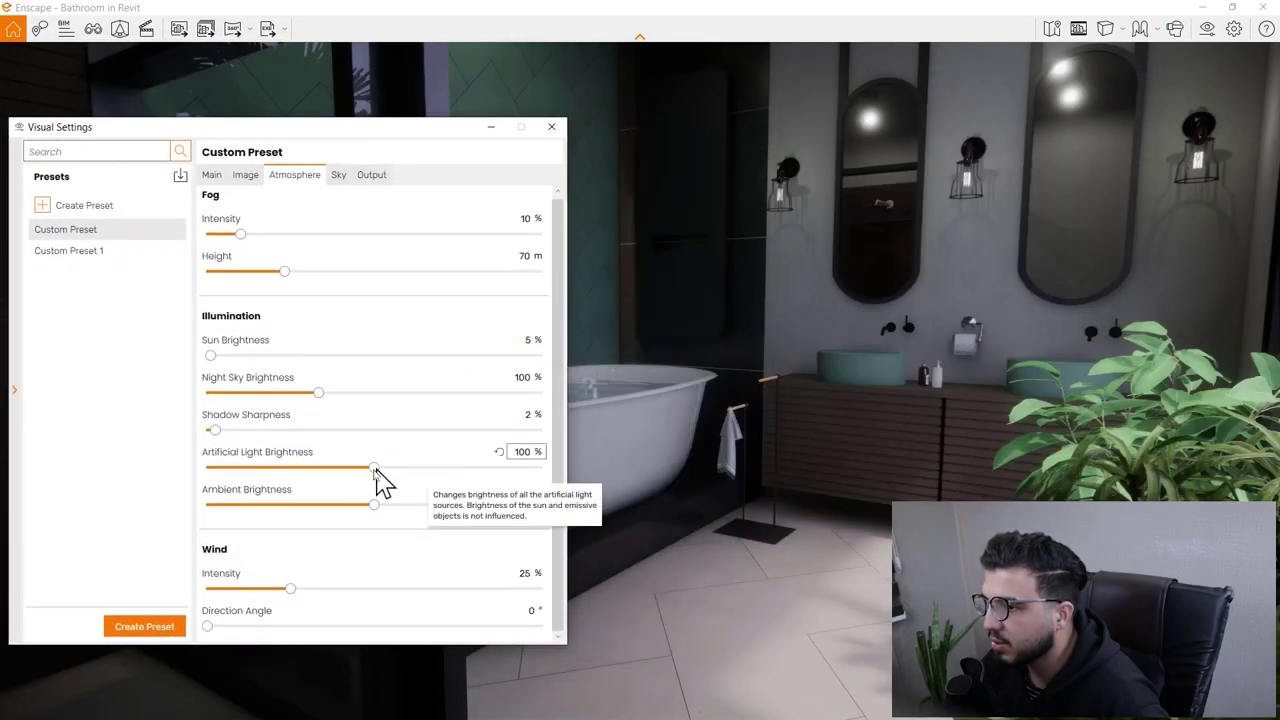
pyautogui.moveTo(372, 470); pyautogui.dragTo(403, 470)
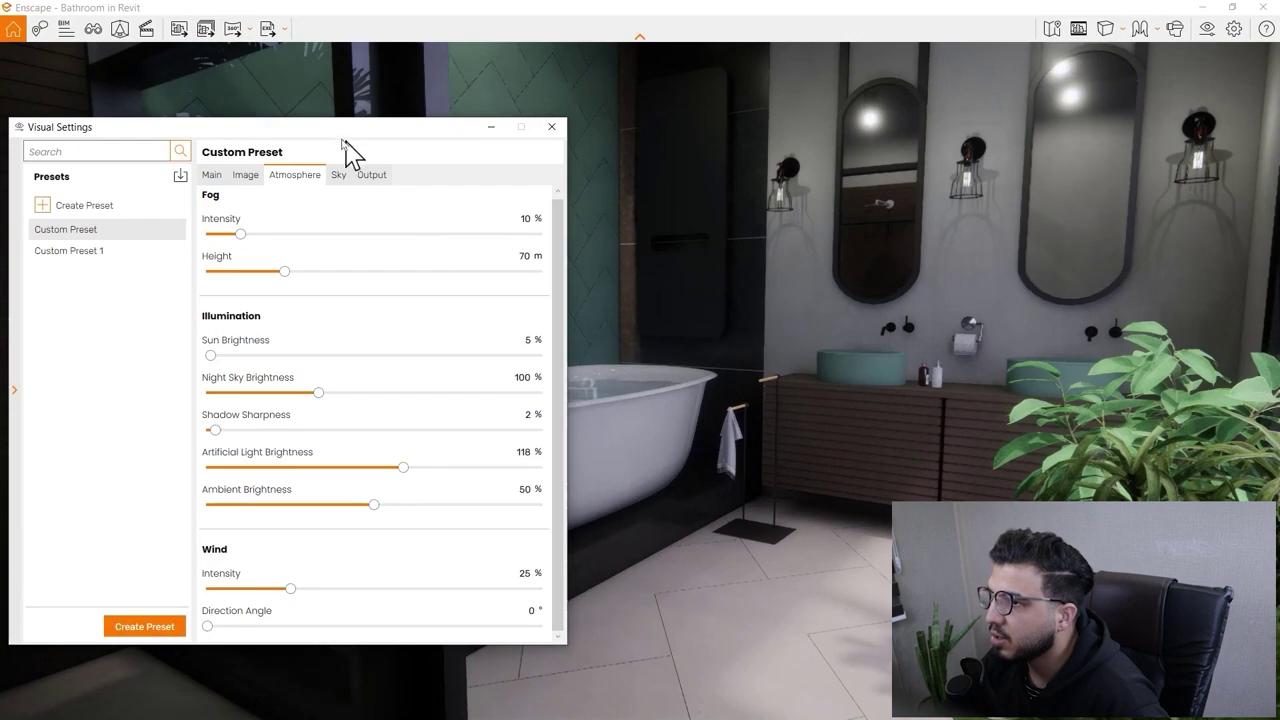
# Raise the artificial light brightness to 135%, checking its effect on both the bathtub and the vanity wall
pyautogui.moveTo(342, 140); pyautogui.dragTo(1010, 102)
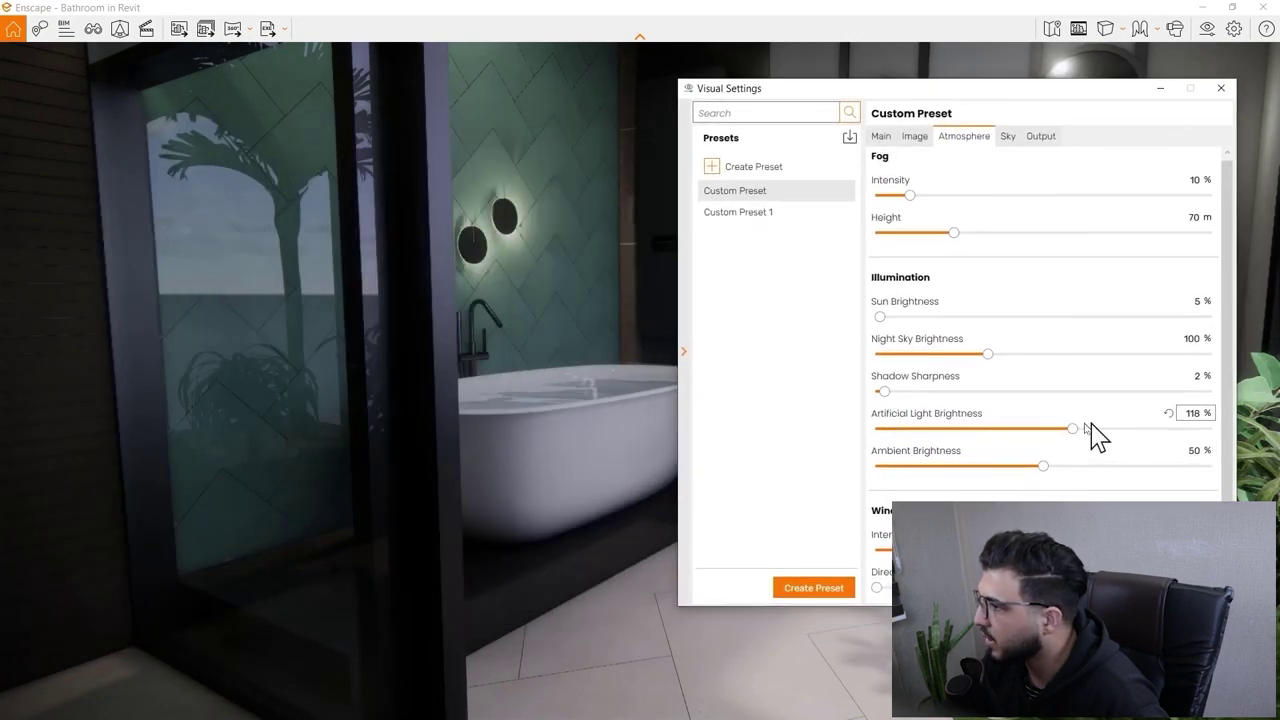
pyautogui.moveTo(1078, 436); pyautogui.dragTo(1139, 436)
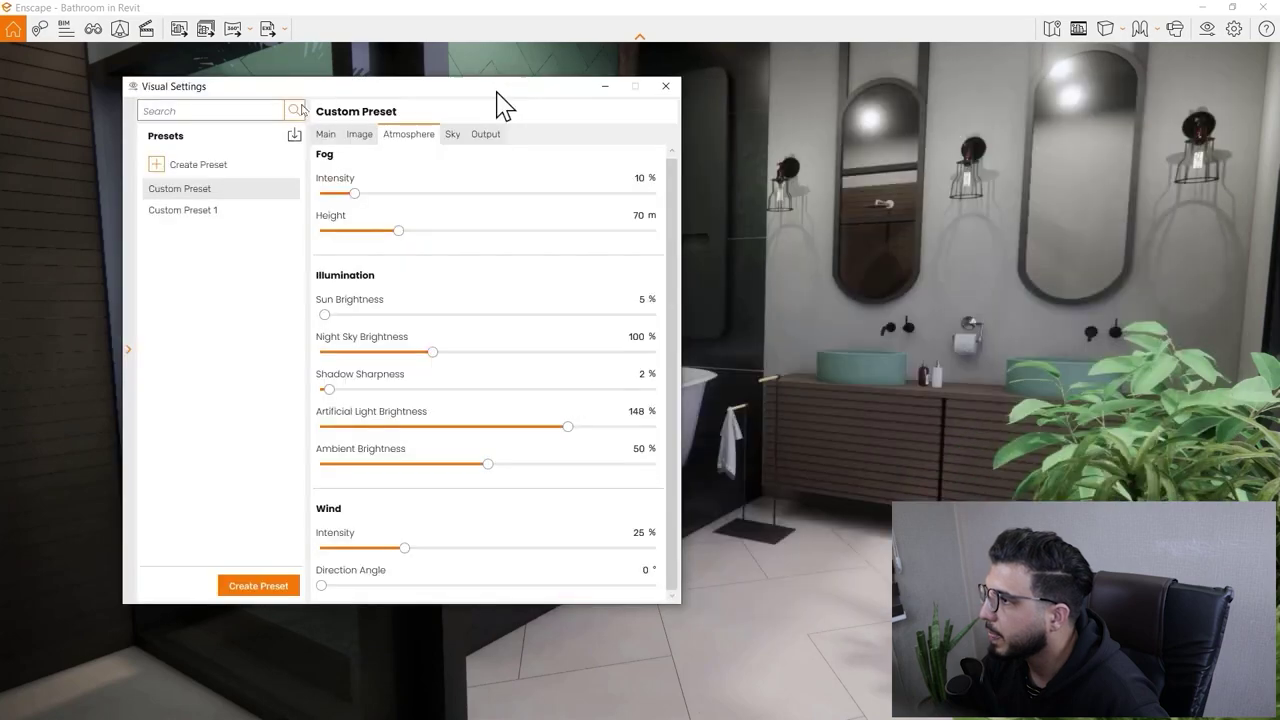
pyautogui.moveTo(540, 107); pyautogui.dragTo(567, 116)
pyautogui.moveTo(600, 438); pyautogui.dragTo(595, 439)
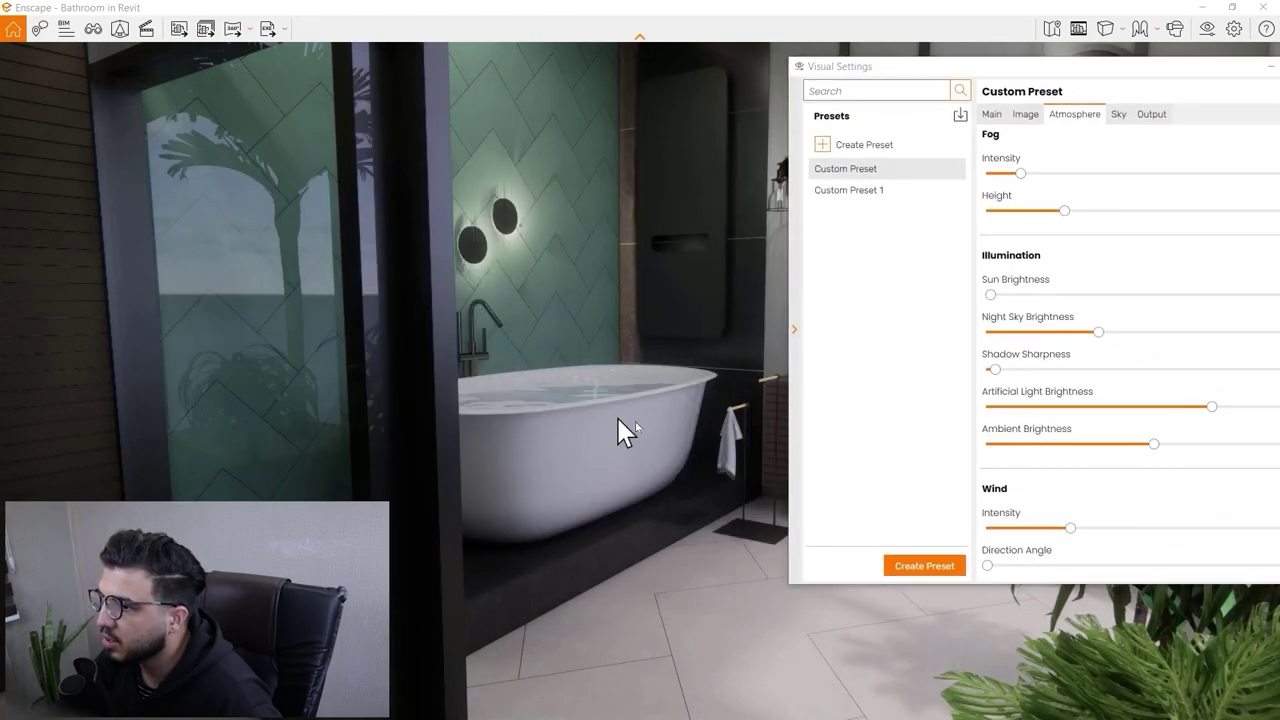
# Bring the camera closer to the bathtub and set the wind intensity to 0% to still the water
pyautogui.moveTo(623, 431); pyautogui.dragTo(560, 431)
pyautogui.press('w')
pyautogui.moveTo(660, 416); pyautogui.dragTo(648, 423)
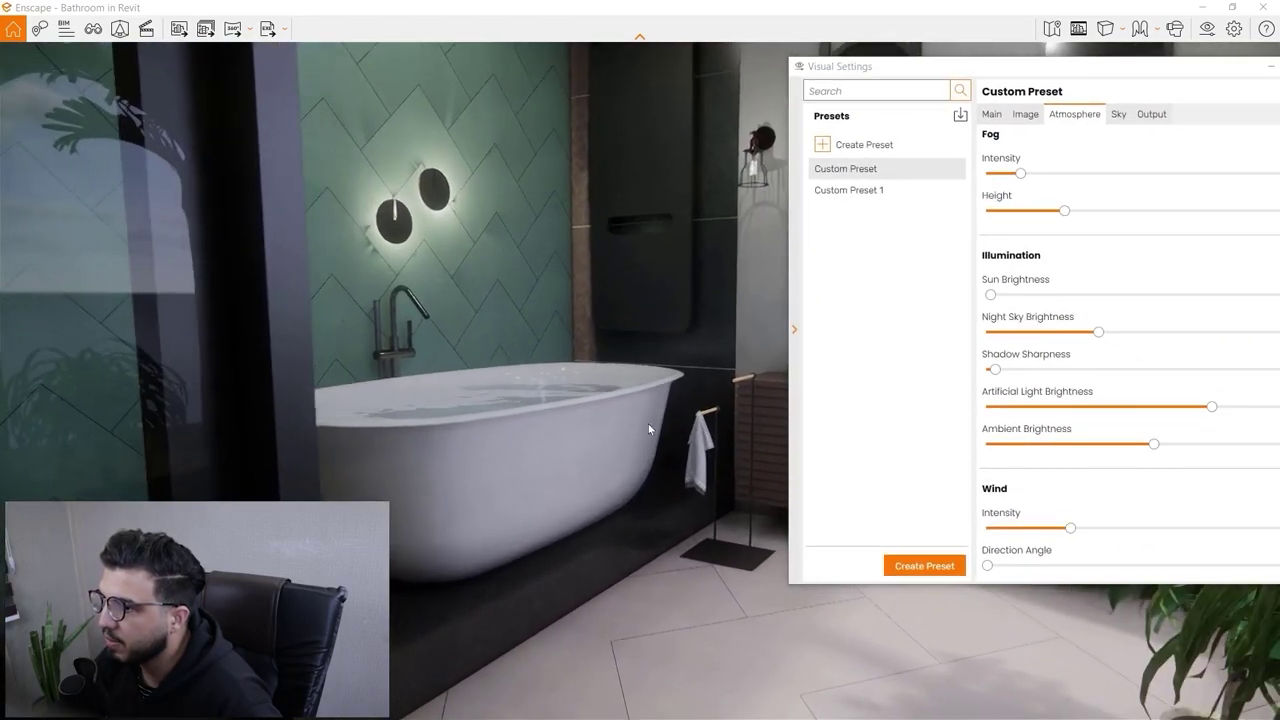
pyautogui.moveTo(1070, 527); pyautogui.dragTo(988, 530)
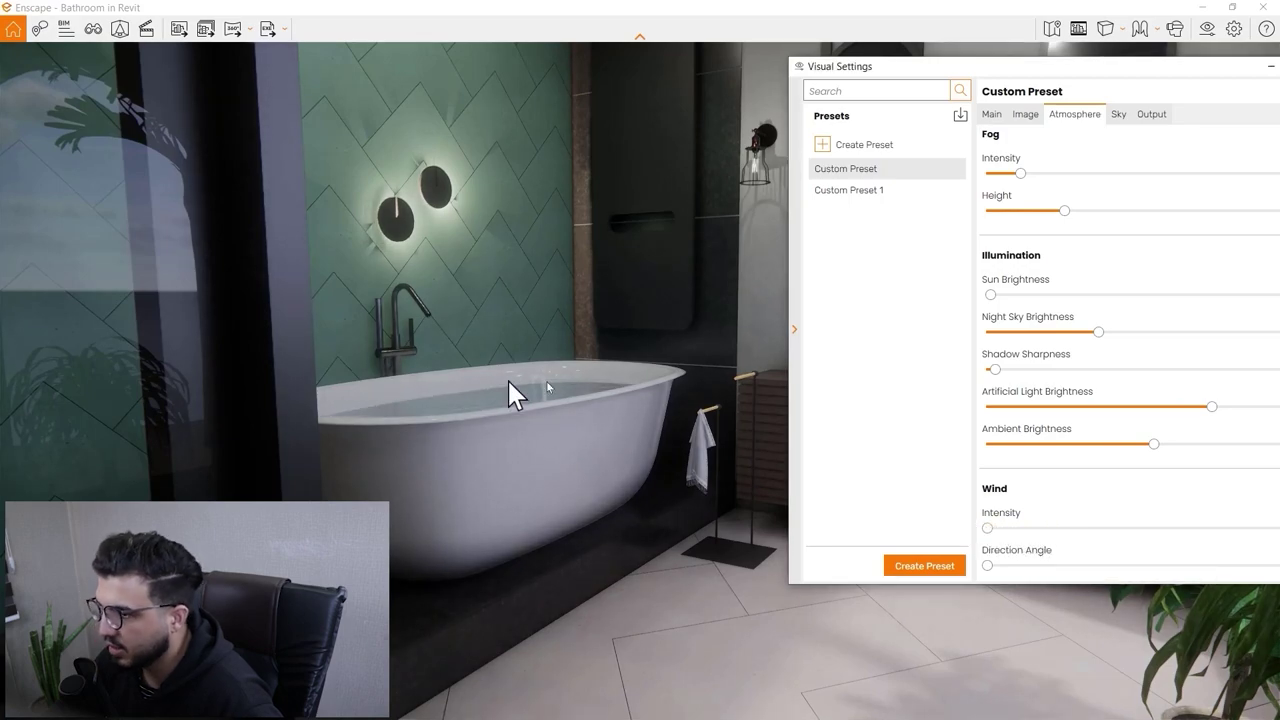
# Set the sky's clouds to 0% density, 49% variety and 0% cirrus amount
pyautogui.moveTo(1137, 81); pyautogui.dragTo(861, 105)
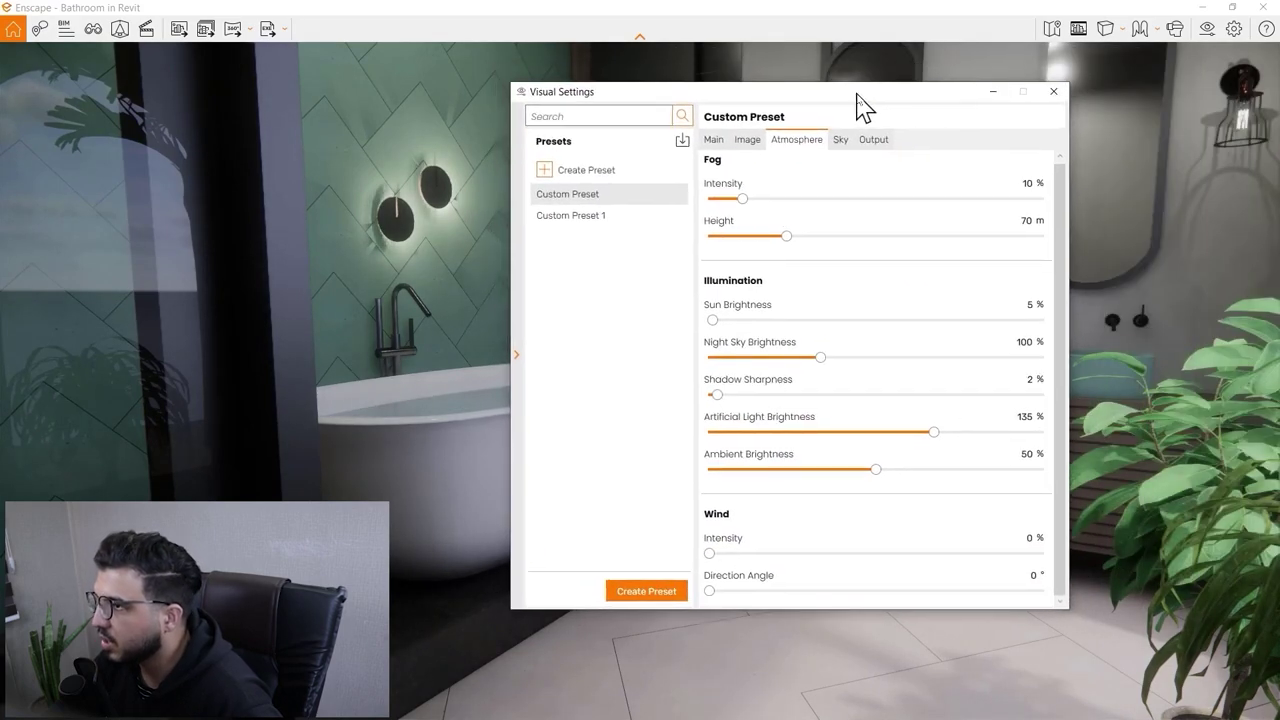
pyautogui.click(843, 141)
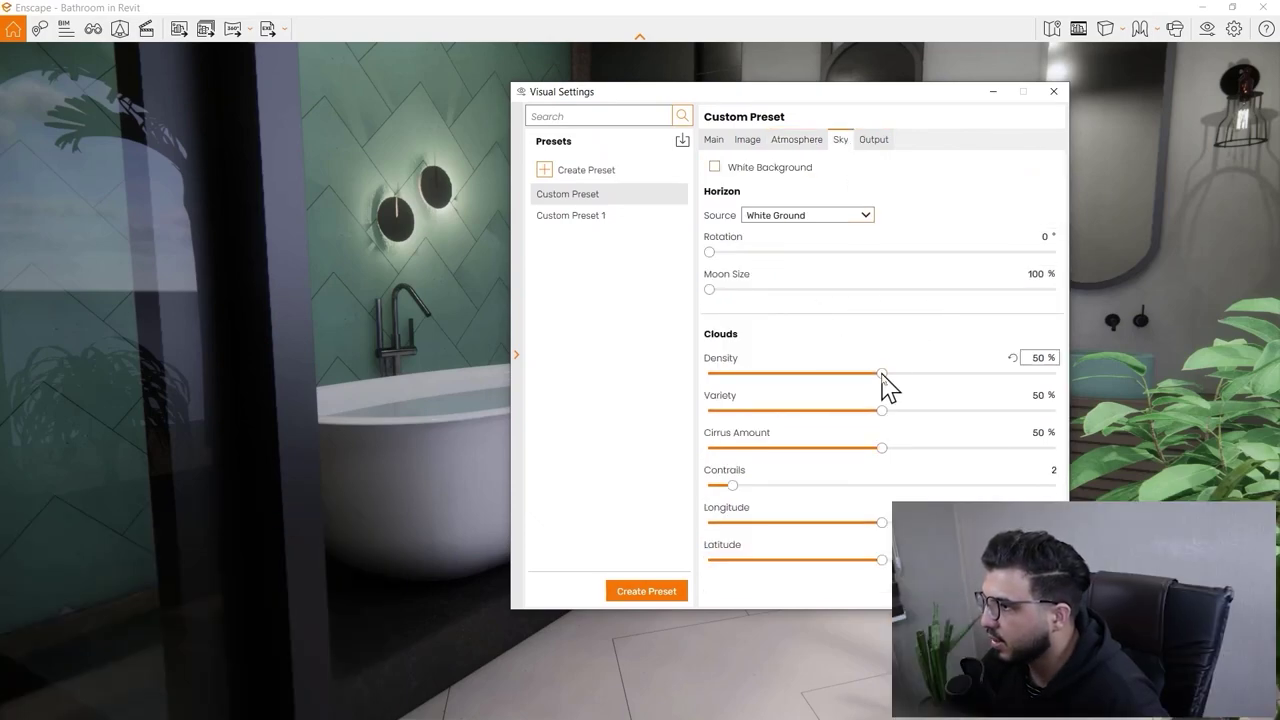
pyautogui.moveTo(881, 374); pyautogui.dragTo(768, 378)
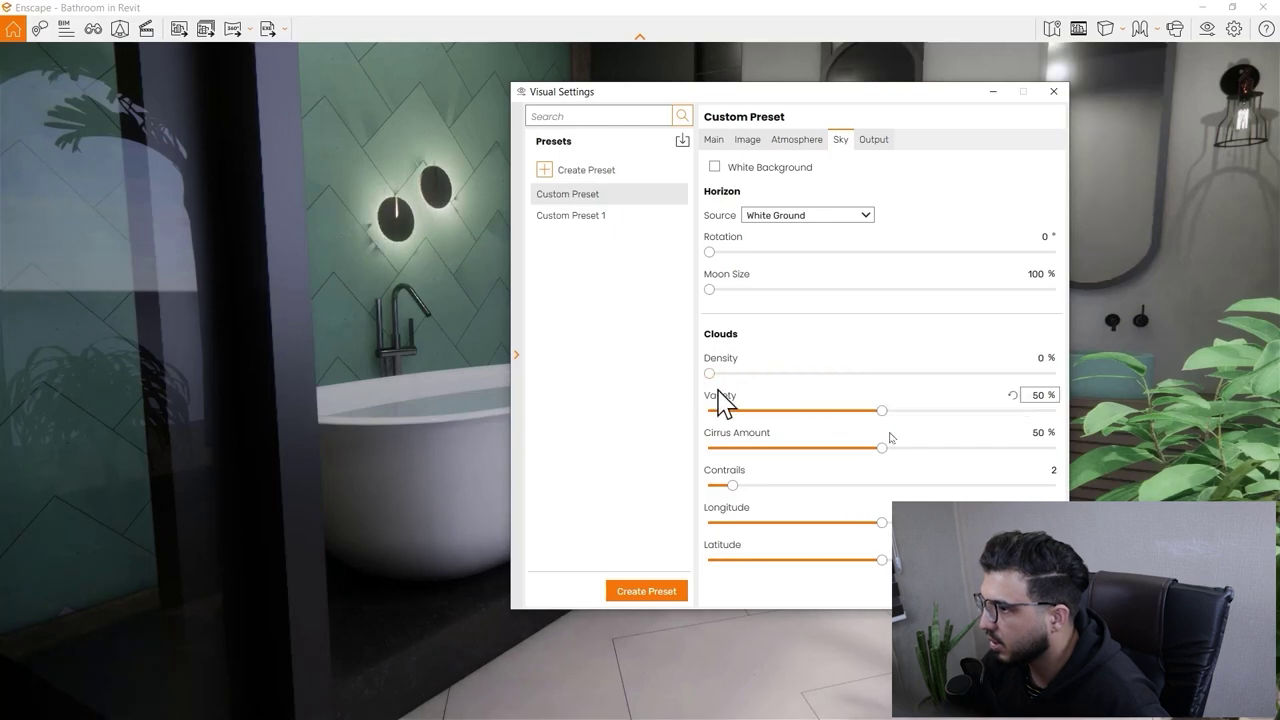
pyautogui.moveTo(881, 410); pyautogui.dragTo(878, 410)
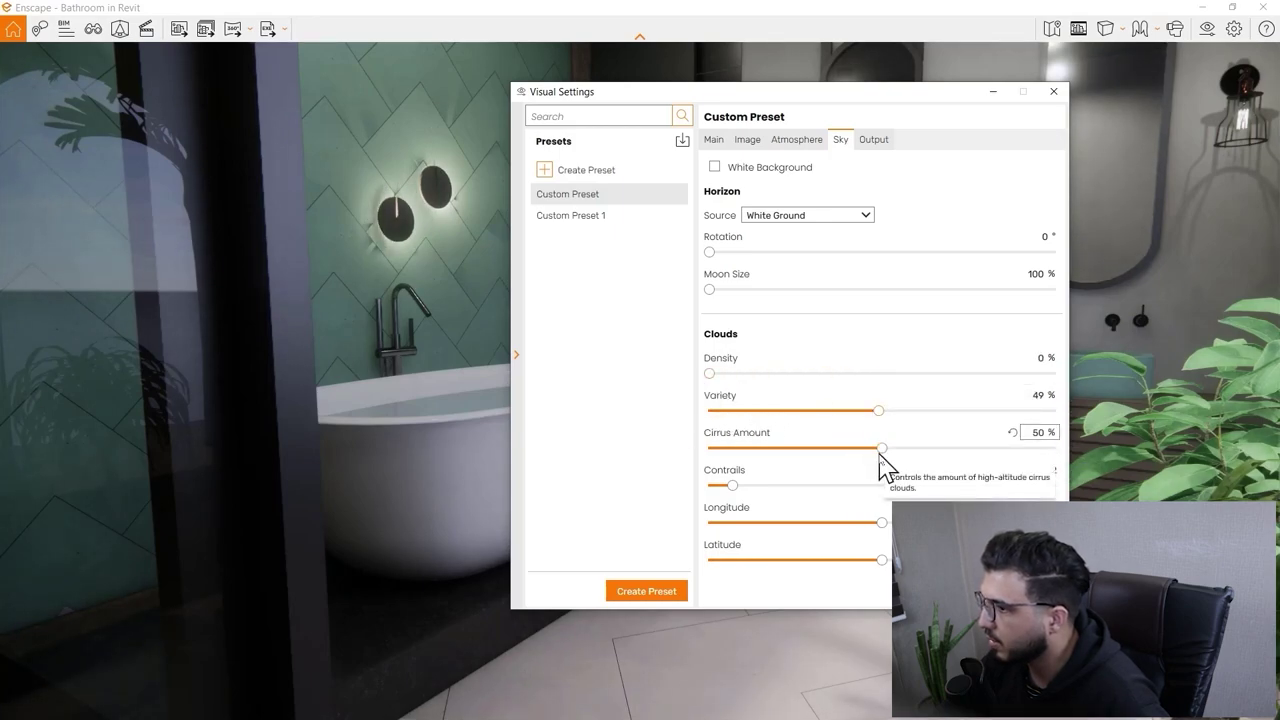
pyautogui.moveTo(886, 450); pyautogui.dragTo(703, 468)
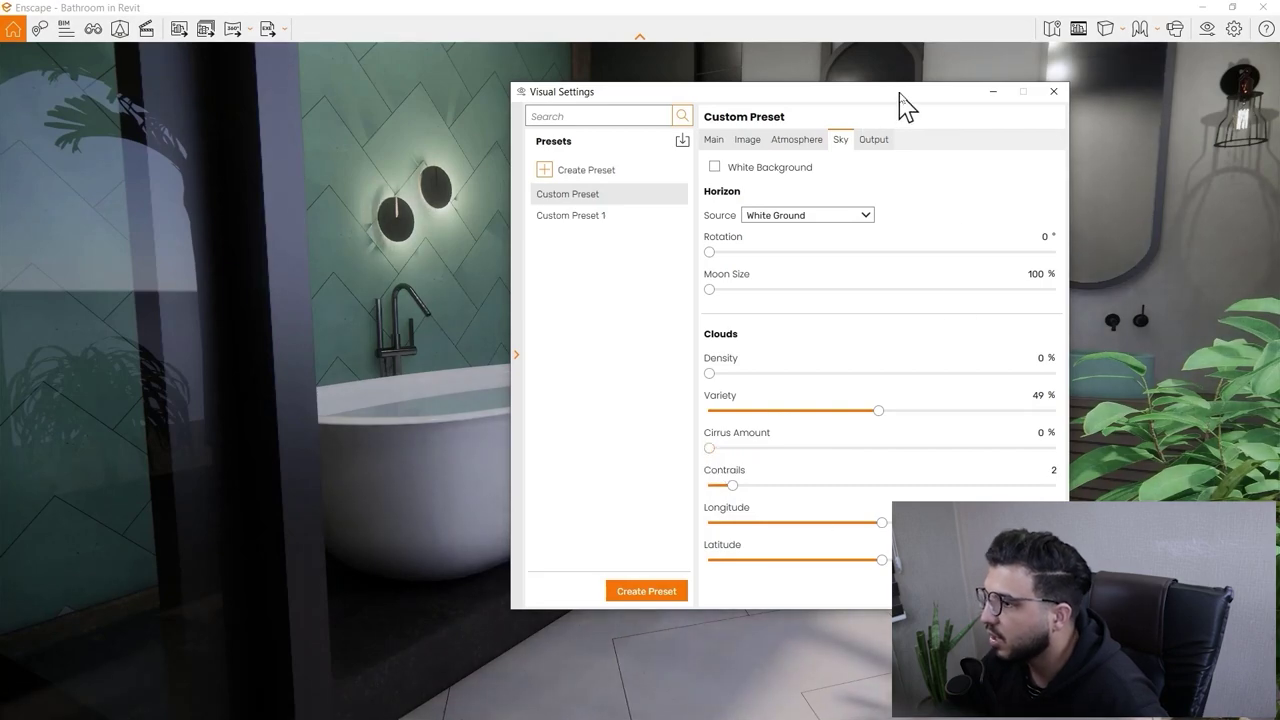
# Clear the visual settings out of the render and move the camera back to frame the bathtub, vanity wall and glass partition
pyautogui.moveTo(899, 94); pyautogui.dragTo(714, 129)
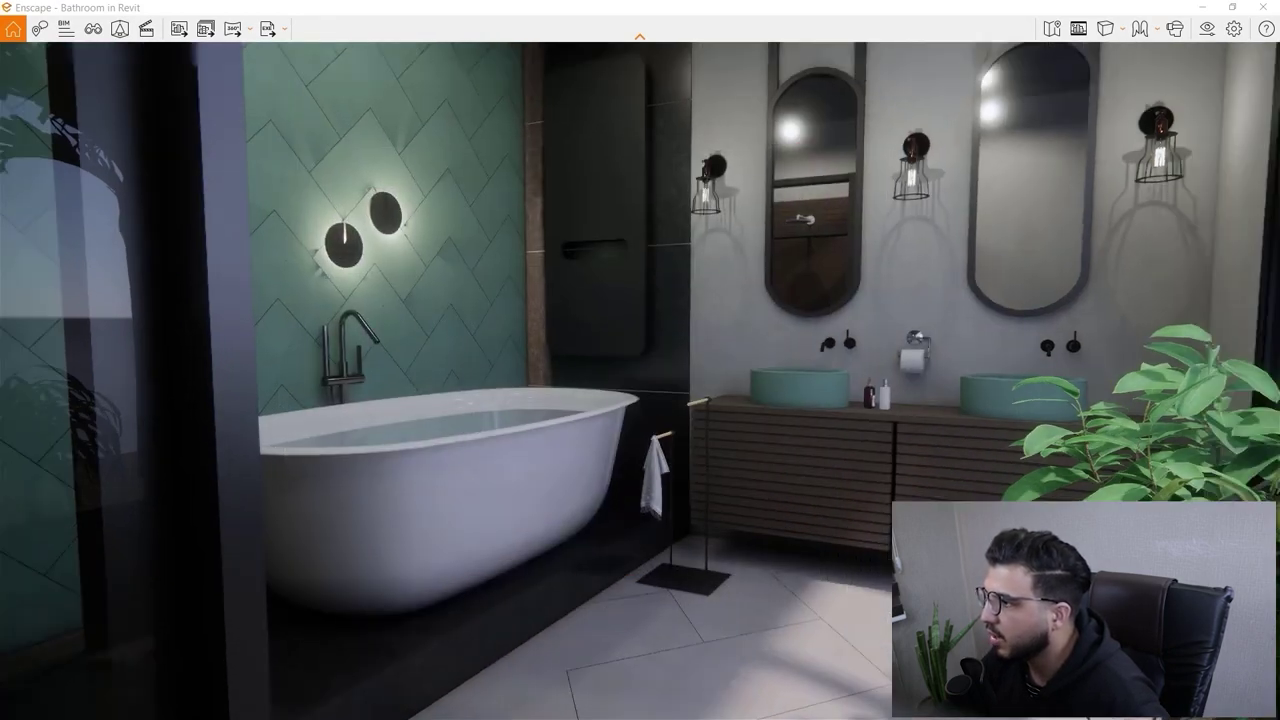
pyautogui.press('s')
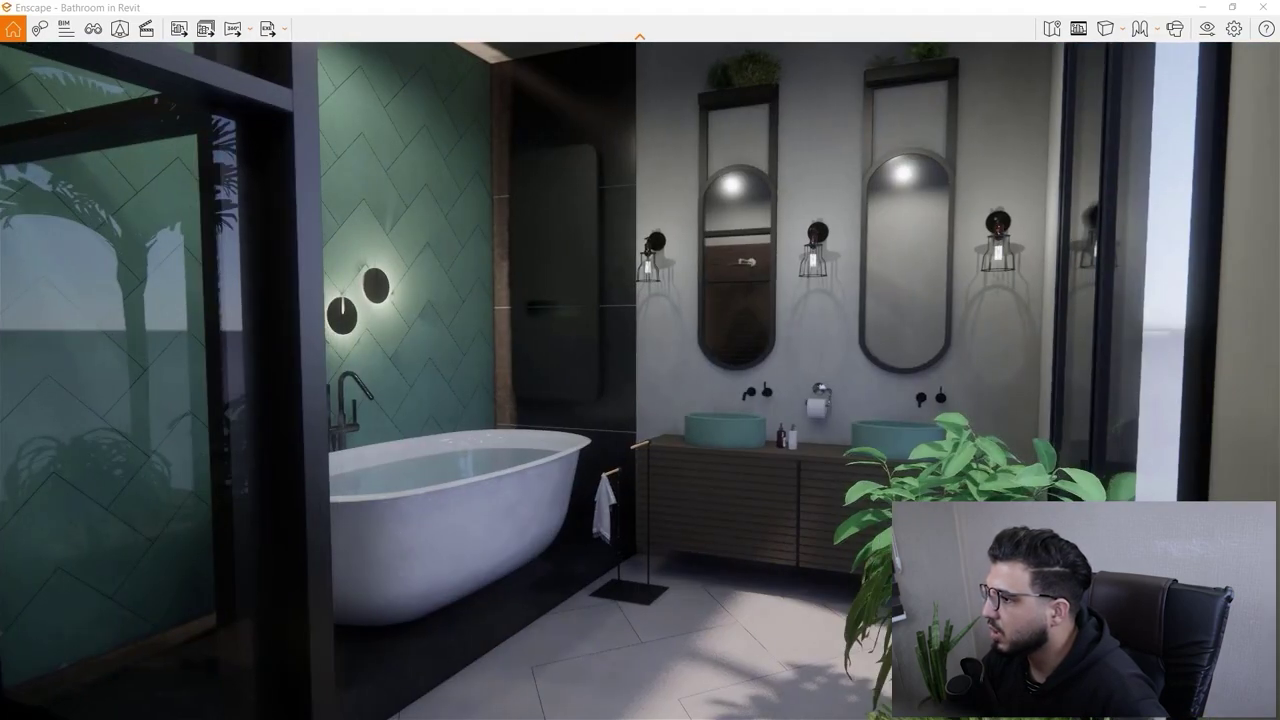
pyautogui.moveTo(497, 314); pyautogui.dragTo(437, 310)
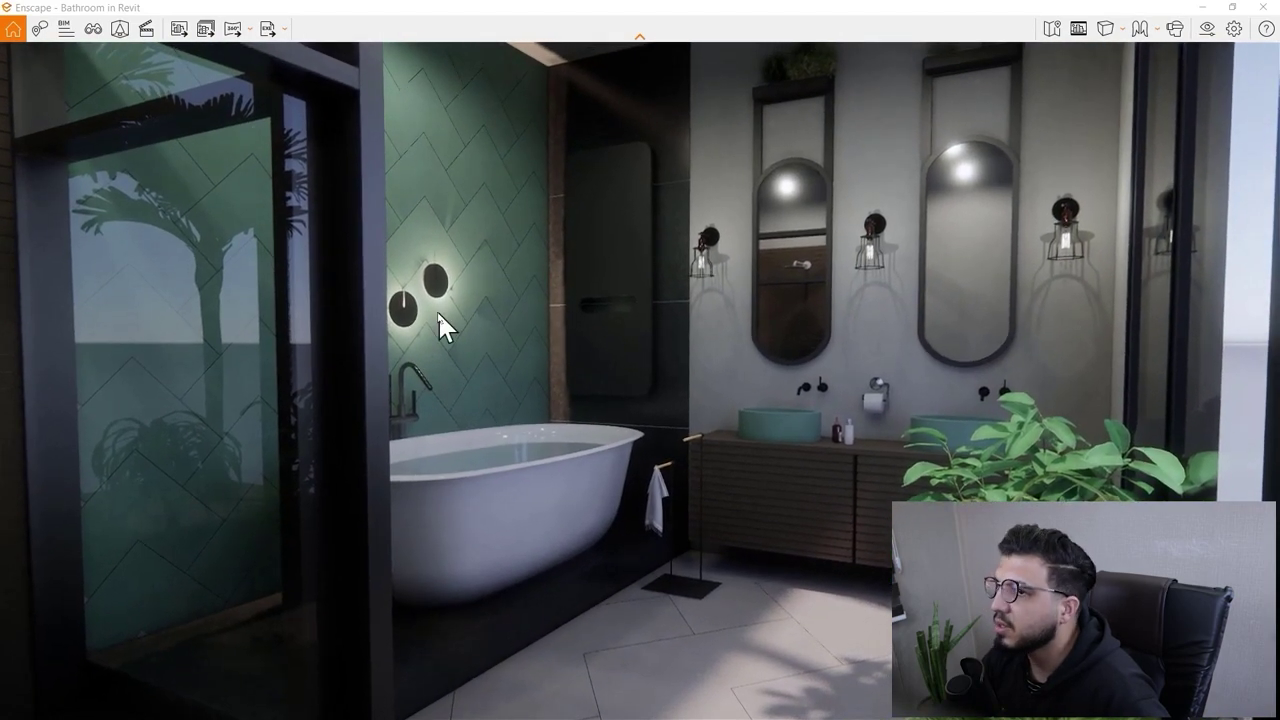